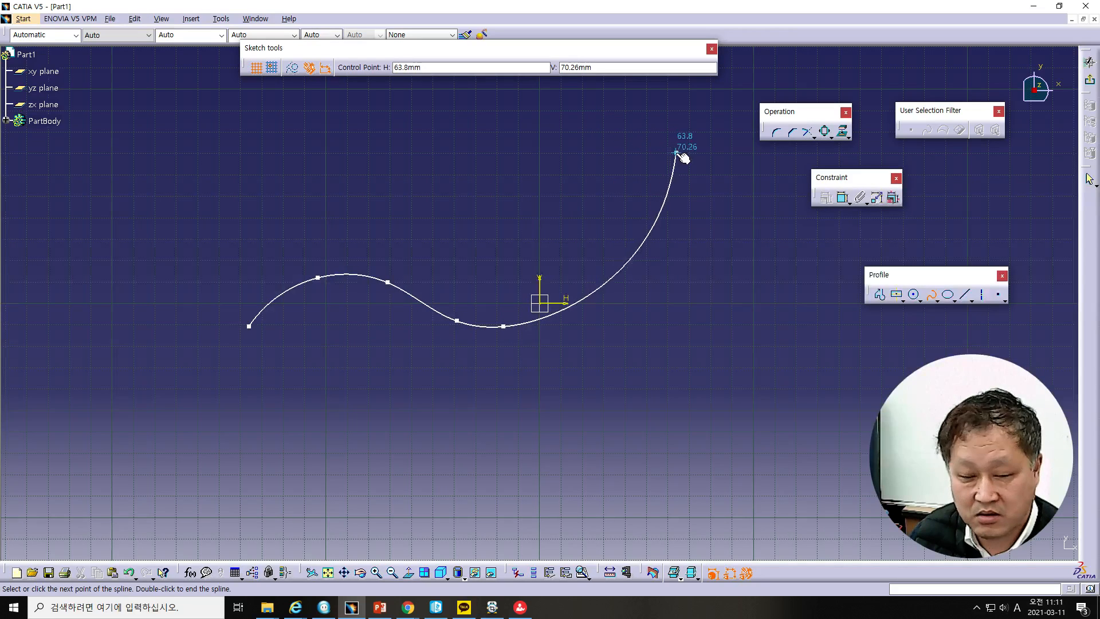
Complete the wavy spline with a peak at about H 64 mm, V 70 mm, a valley and a rising right end, and exit the sketch.
{"action": "left_click", "coordinate": [676, 153]}
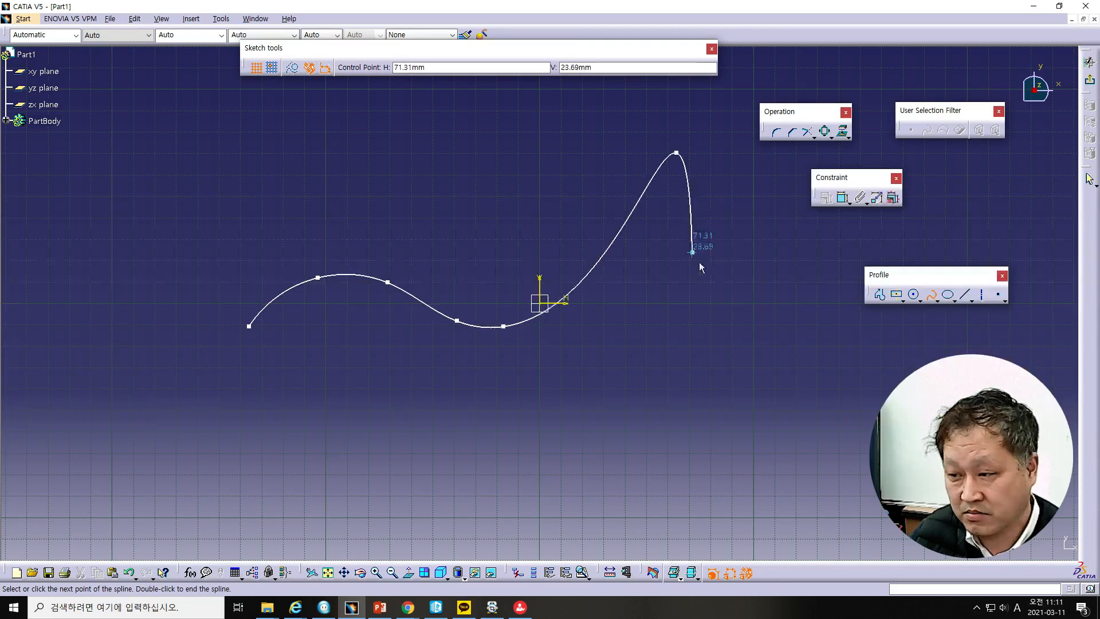
{"action": "left_click", "coordinate": [759, 316]}
{"action": "left_click", "coordinate": [823, 326]}
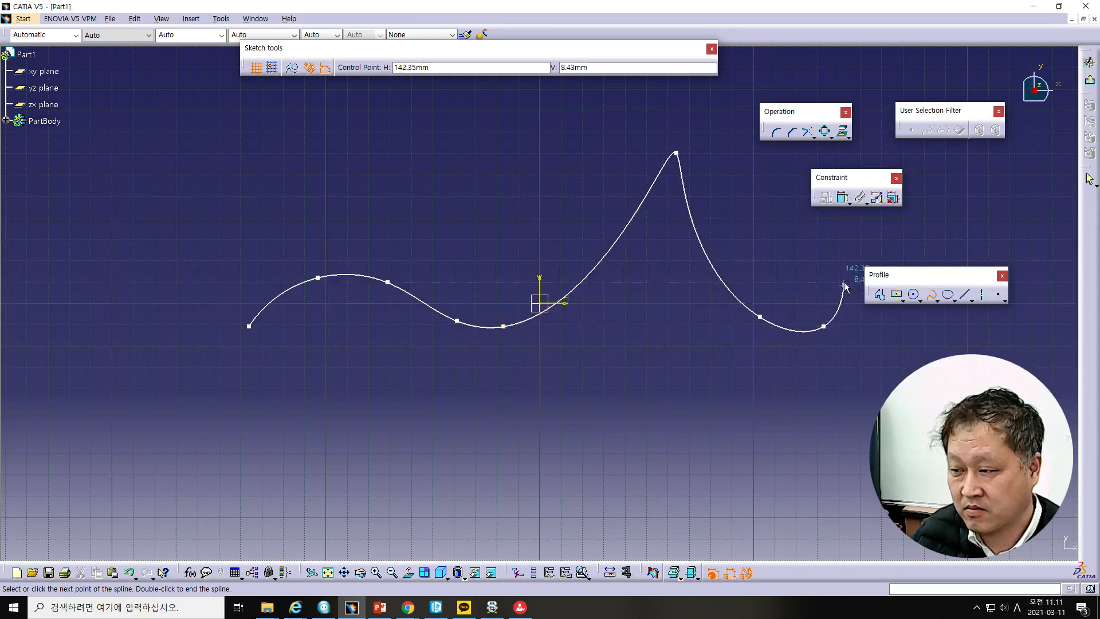
{"action": "double_click", "coordinate": [925, 243]}
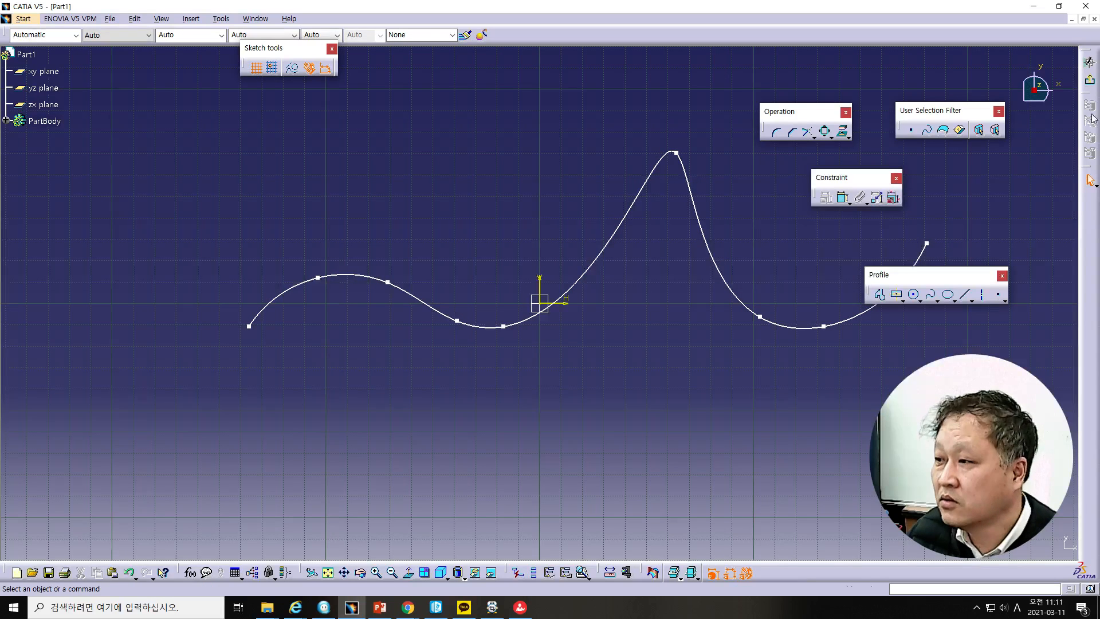
{"action": "left_click", "coordinate": [1090, 62]}
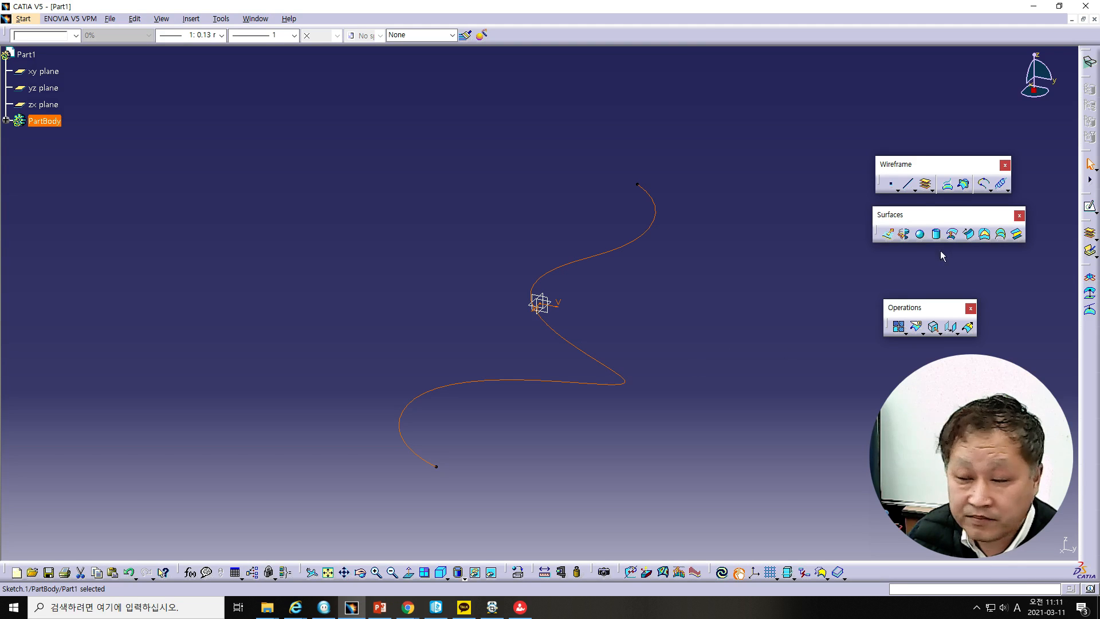
Extrude the spline sketch into a surface, 76 mm along the sketch normal on one side.
{"action": "left_click", "coordinate": [888, 235]}
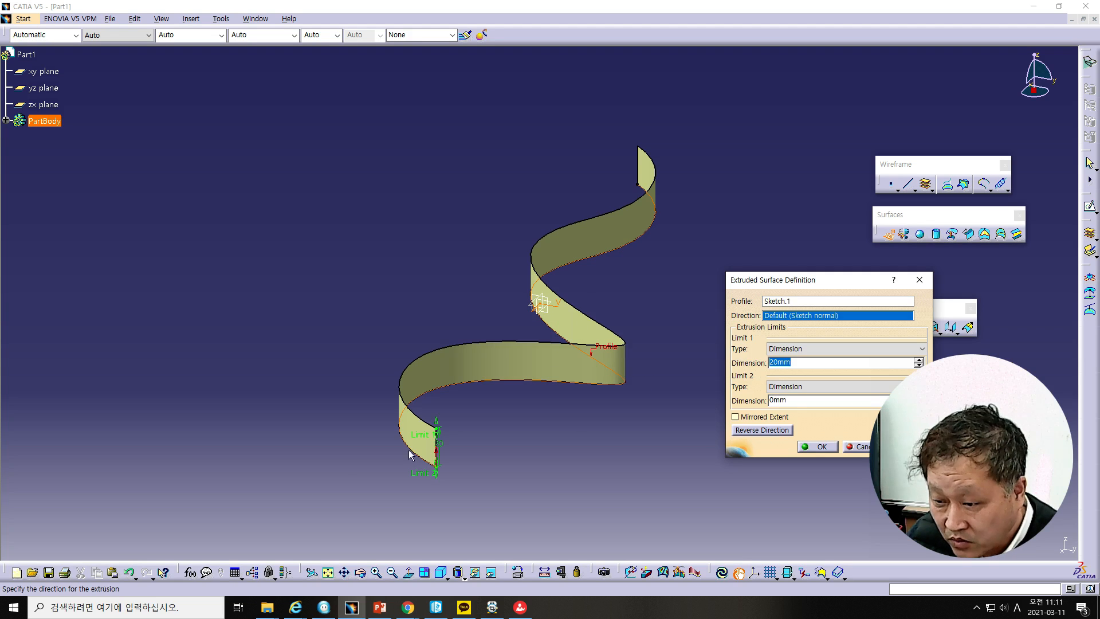
{"action": "left_click_drag", "start_coordinate": [439, 435], "coordinate": [431, 320]}
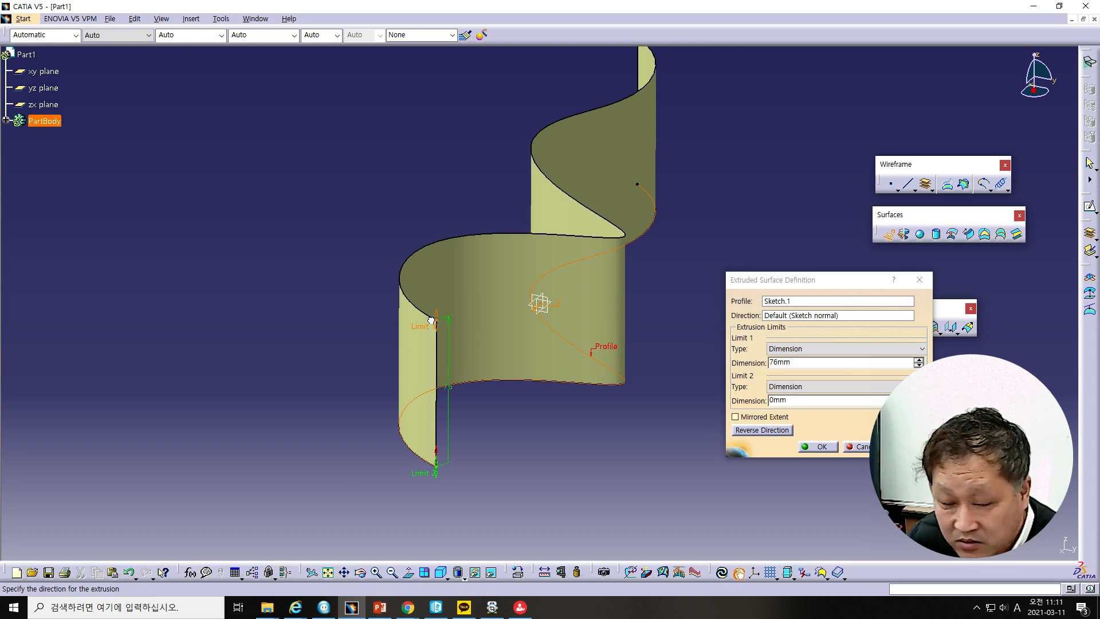
{"action": "middle_click_drag", "start_coordinate": [592, 430], "coordinate": [476, 303]}
{"action": "mouse_move", "coordinate": [613, 352]}
{"action": "middle_mouse_down"}
{"action": "mouse_move", "coordinate": [638, 198]}
{"action": "mouse_move", "coordinate": [547, 185]}
{"action": "middle_mouse_up"}
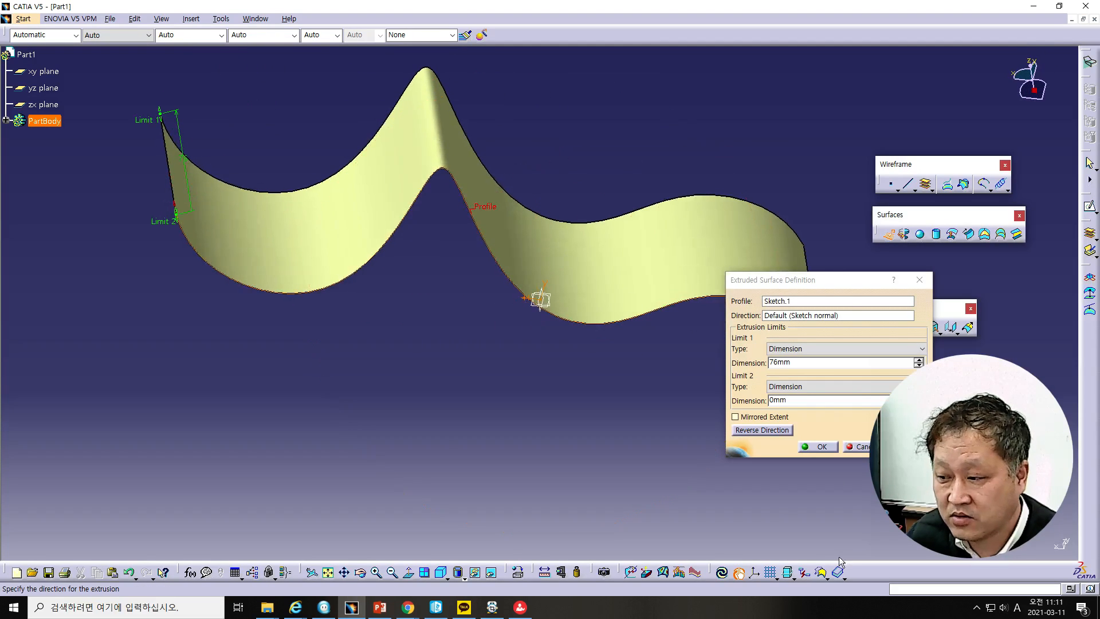
{"action": "left_click", "coordinate": [820, 446]}
Switch to PowerPoint and review the Surface - Extrude slide's explanation of the Mirrored Extent option.
{"action": "left_click", "coordinate": [379, 607]}
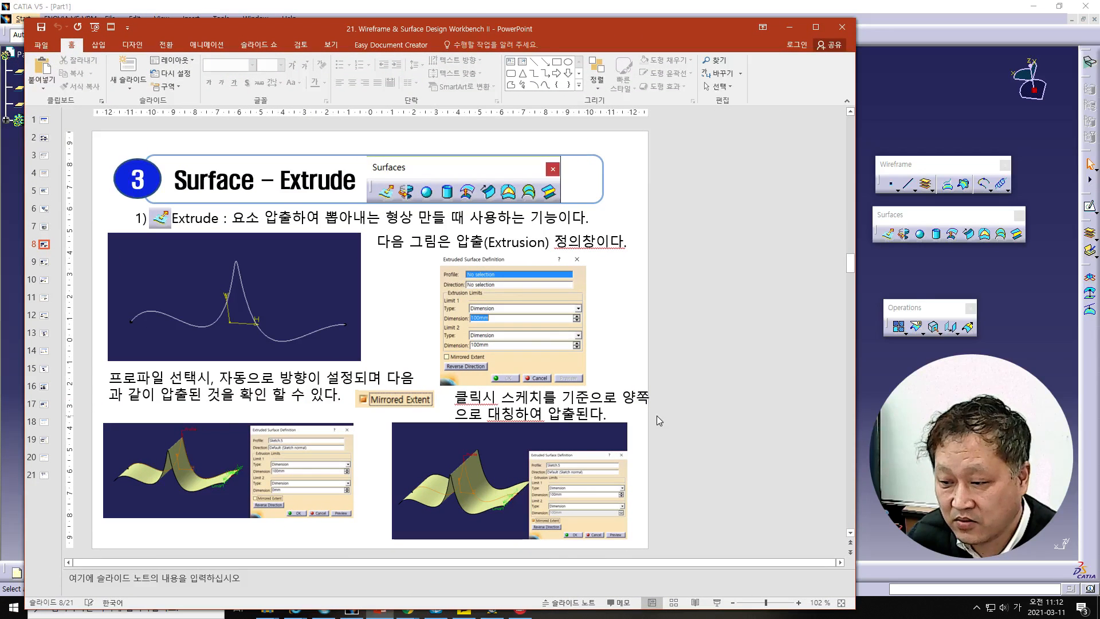
{"action": "left_click", "coordinate": [592, 424]}
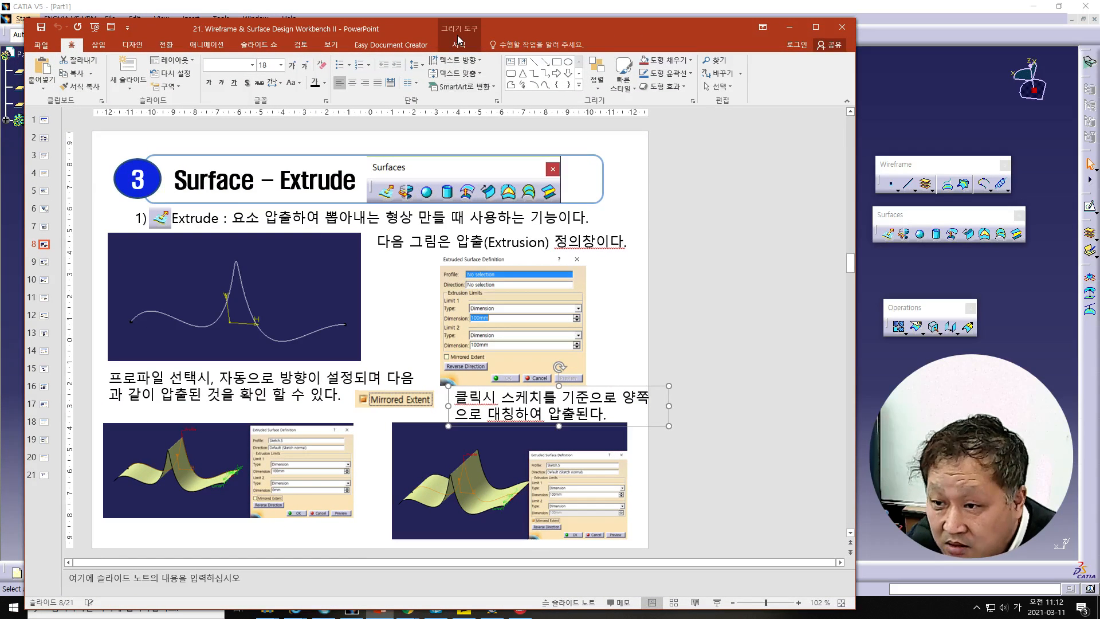
{"action": "left_click", "coordinate": [789, 26]}
Edit the extruded surface, try its reversed direction and restore it, and enable Mirrored Extent for the 76 mm limit.
{"action": "double_click", "coordinate": [535, 300]}
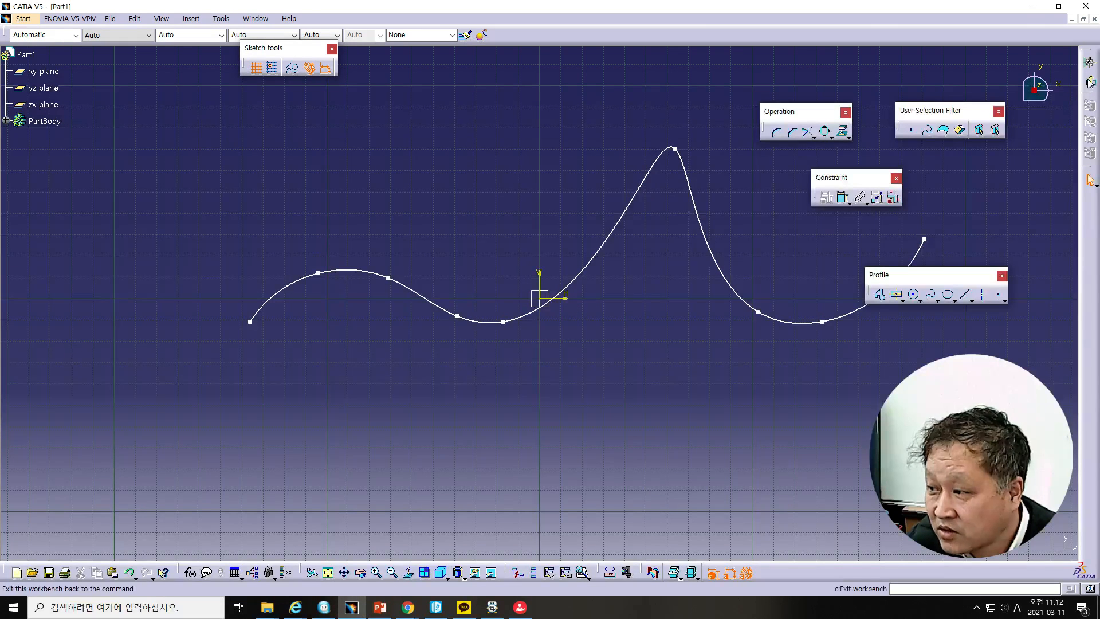
{"action": "left_click", "coordinate": [1089, 82]}
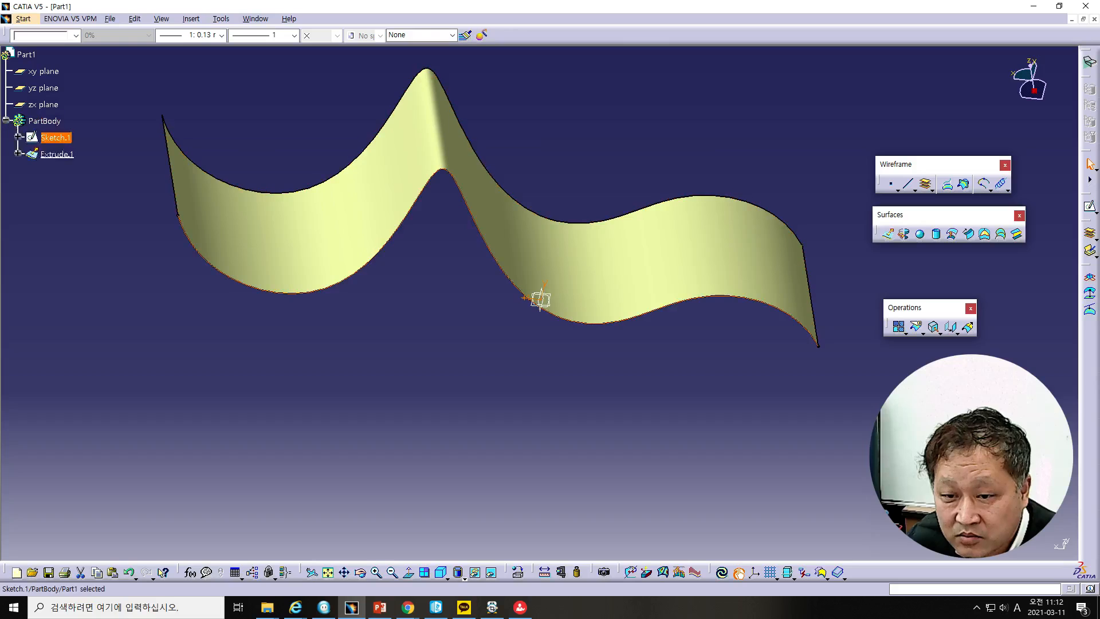
{"action": "double_click", "coordinate": [531, 307]}
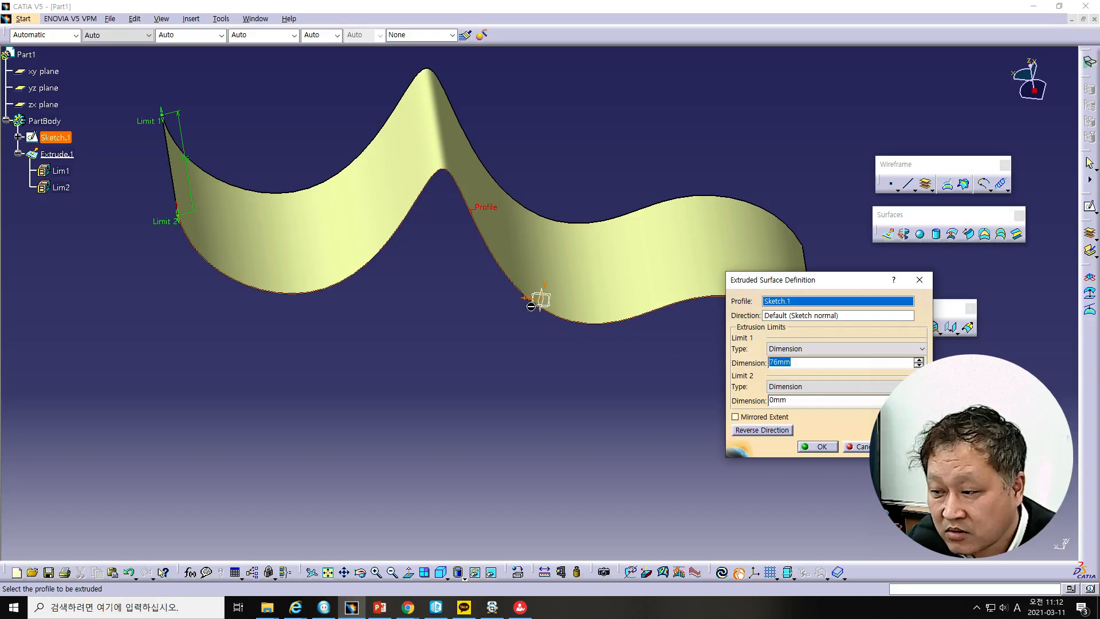
{"action": "left_click", "coordinate": [764, 430]}
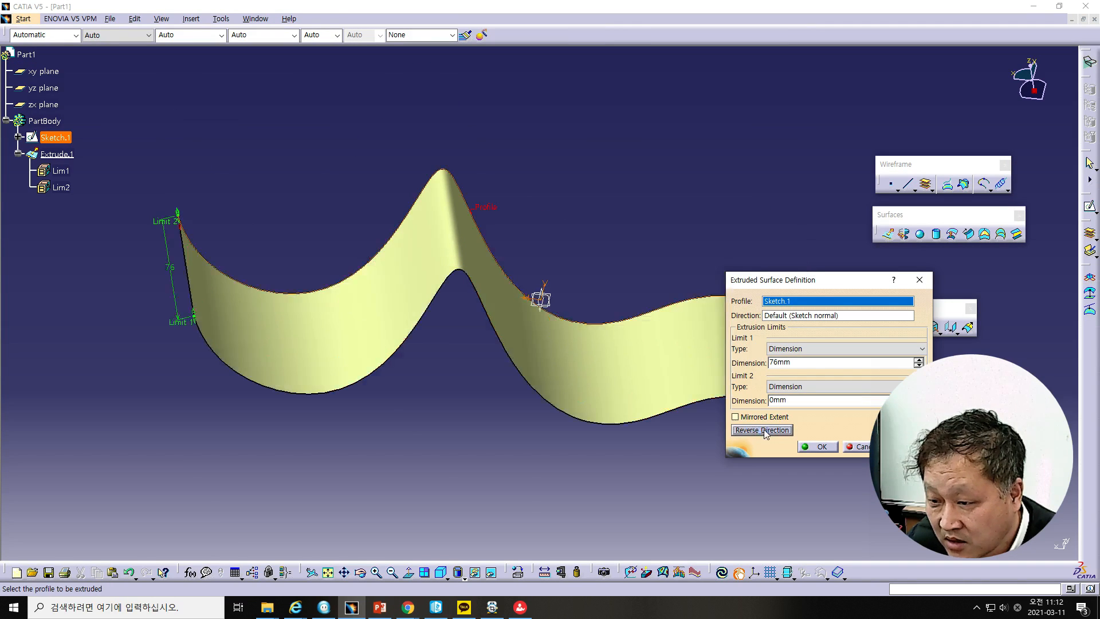
{"action": "left_click", "coordinate": [764, 429]}
{"action": "left_click", "coordinate": [736, 418]}
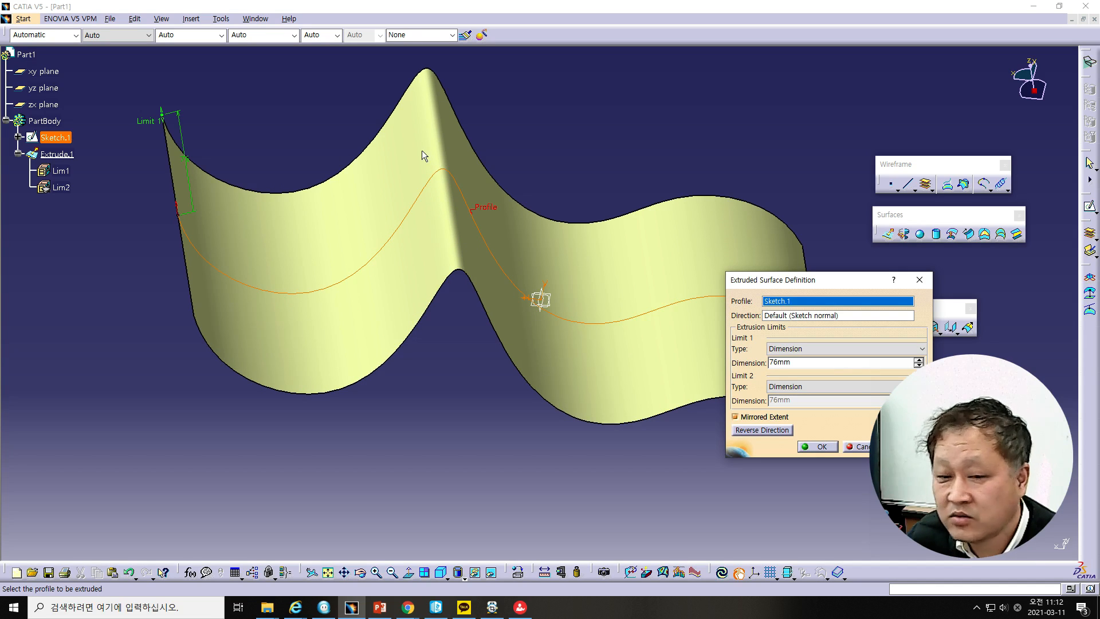
Move the extrusion definition clear of the surface, and review the Surface - Revolve slide in PowerPoint before returning to CATIA.
{"action": "key", "text": "alt+Tab"}
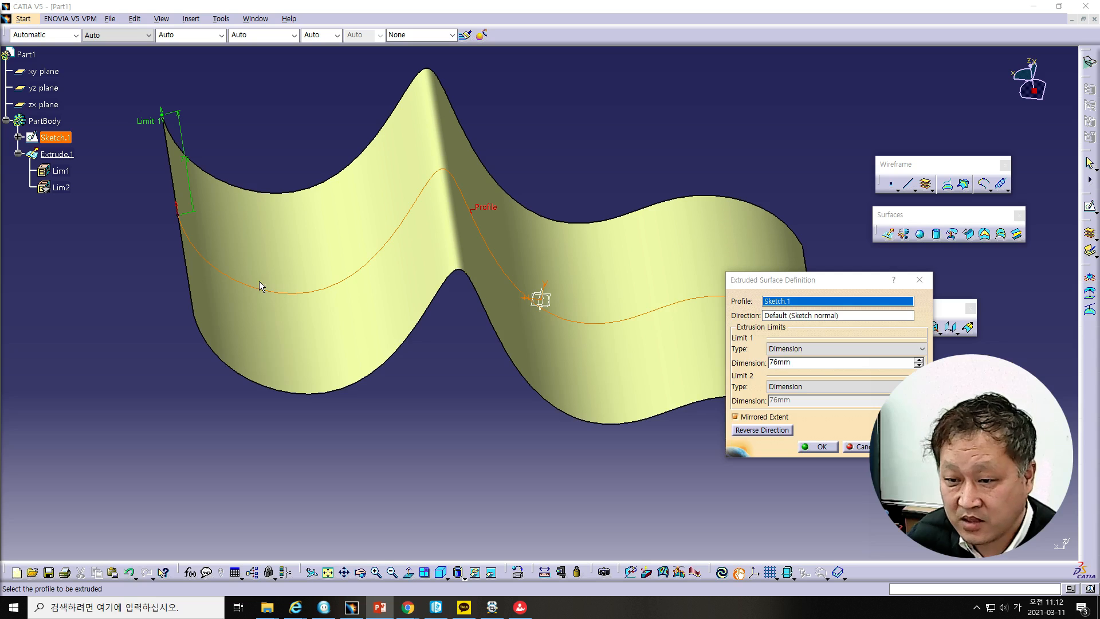
{"action": "left_click", "coordinate": [815, 274]}
{"action": "left_click_drag", "start_coordinate": [816, 280], "coordinate": [917, 169]}
{"action": "key", "text": "alt+Tab"}
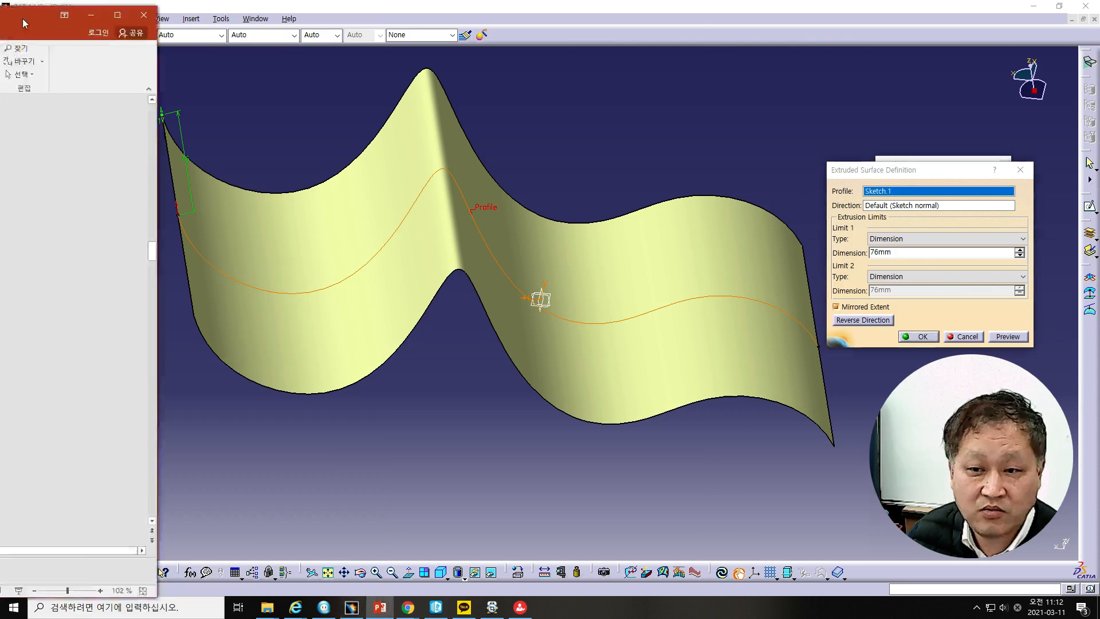
{"action": "left_click", "coordinate": [724, 435]}
{"action": "scroll", "coordinate": [724, 435], "scroll_direction": "down", "scroll_amount": 1}
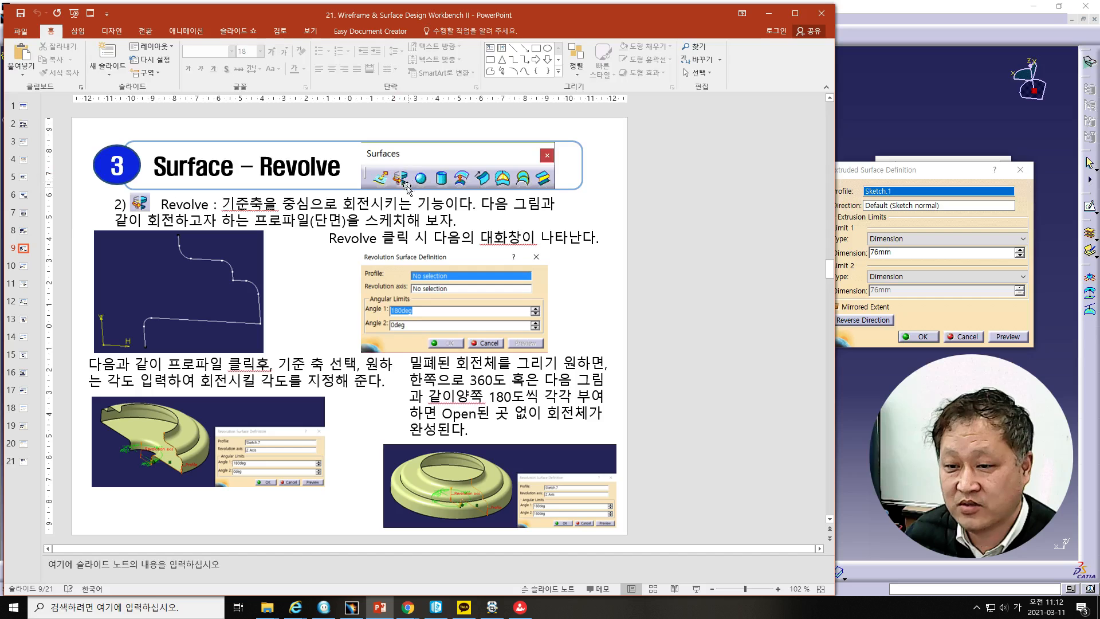
{"action": "left_click_drag", "start_coordinate": [419, 18], "coordinate": [41, 17]}
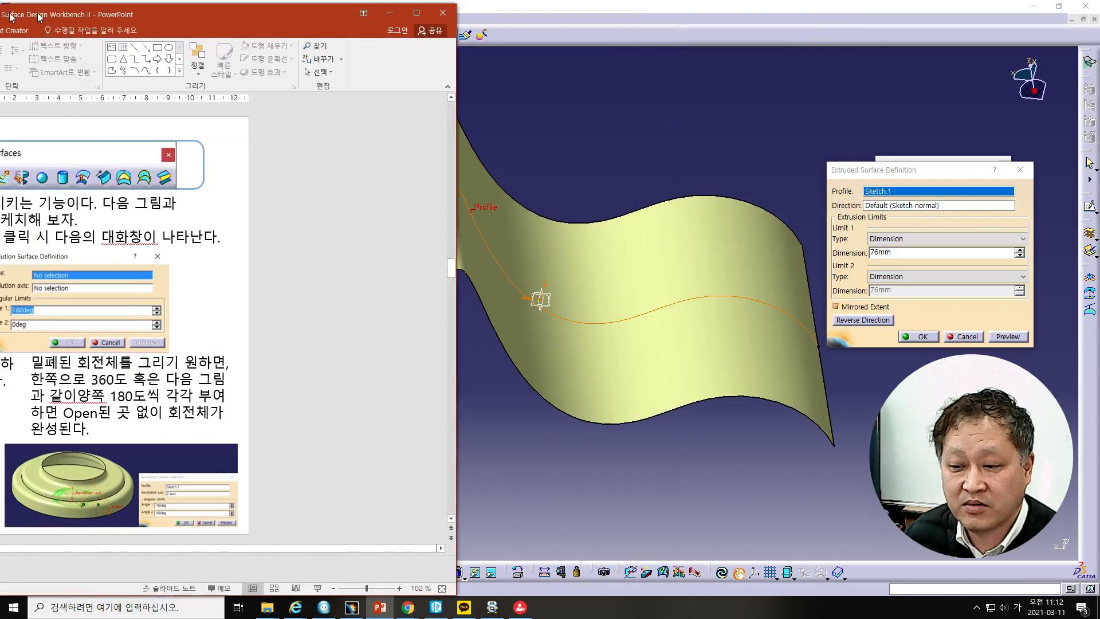
{"action": "key", "text": "alt+Tab"}
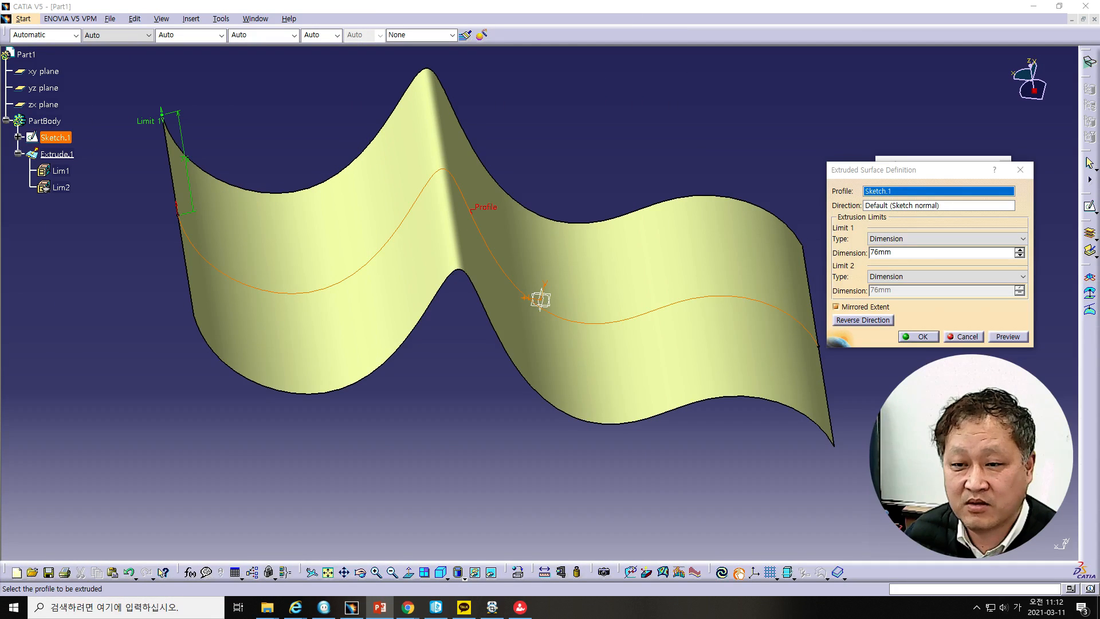
Close the extrusion definition without keeping its changes, and delete the extruded surface together with its spline sketch.
{"action": "left_click_drag", "start_coordinate": [136, 67], "coordinate": [768, 465]}
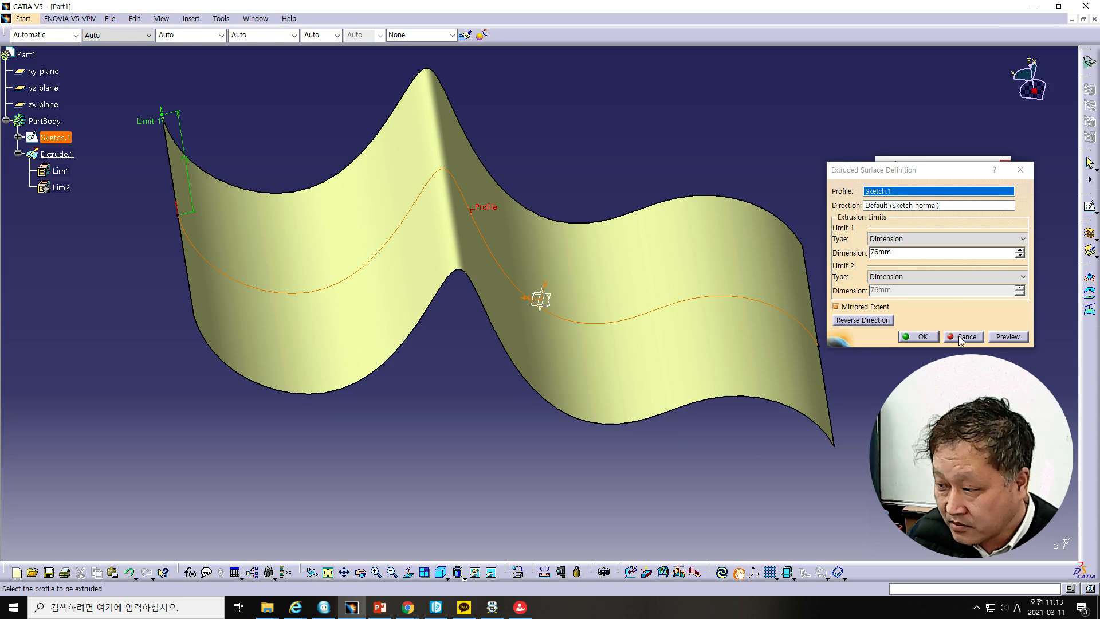
{"action": "left_click", "coordinate": [918, 336]}
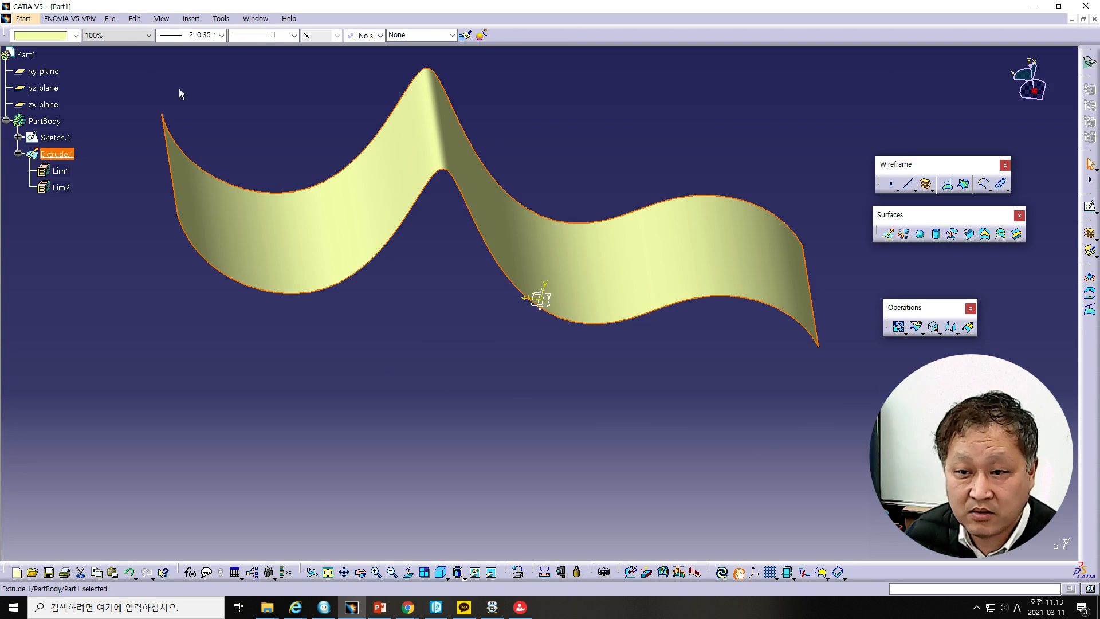
{"action": "left_click_drag", "start_coordinate": [140, 63], "coordinate": [866, 425]}
{"action": "key", "text": "Delete"}
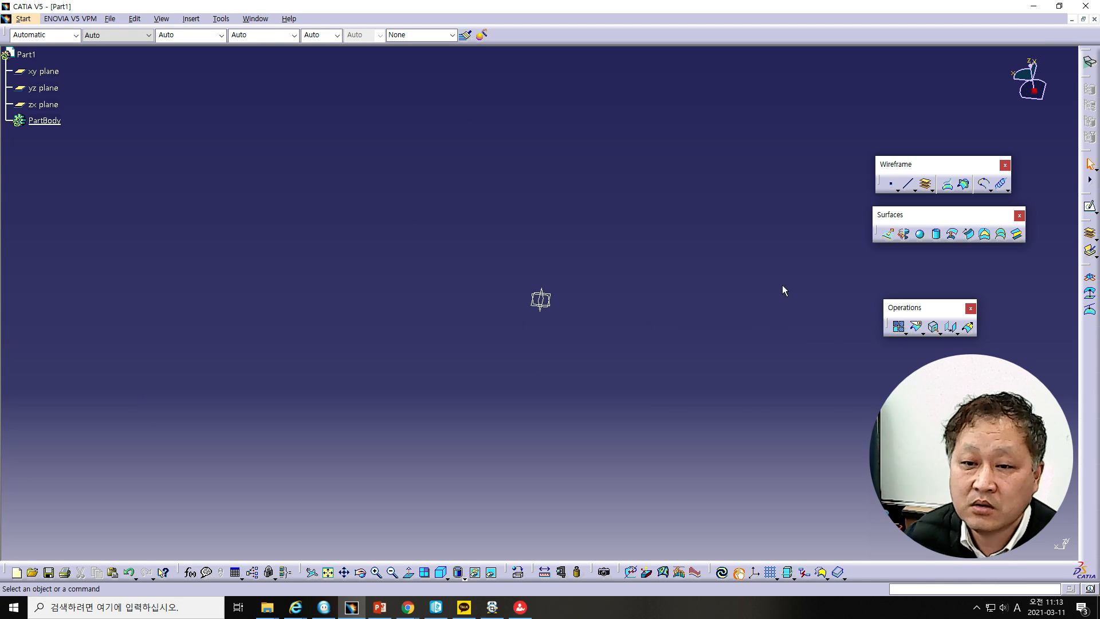
Start a sketch on the xy plane and draw a profile from about H 55 mm, V -10 mm: a vertical line upward followed by a tangent arc.
{"action": "left_click", "coordinate": [37, 72]}
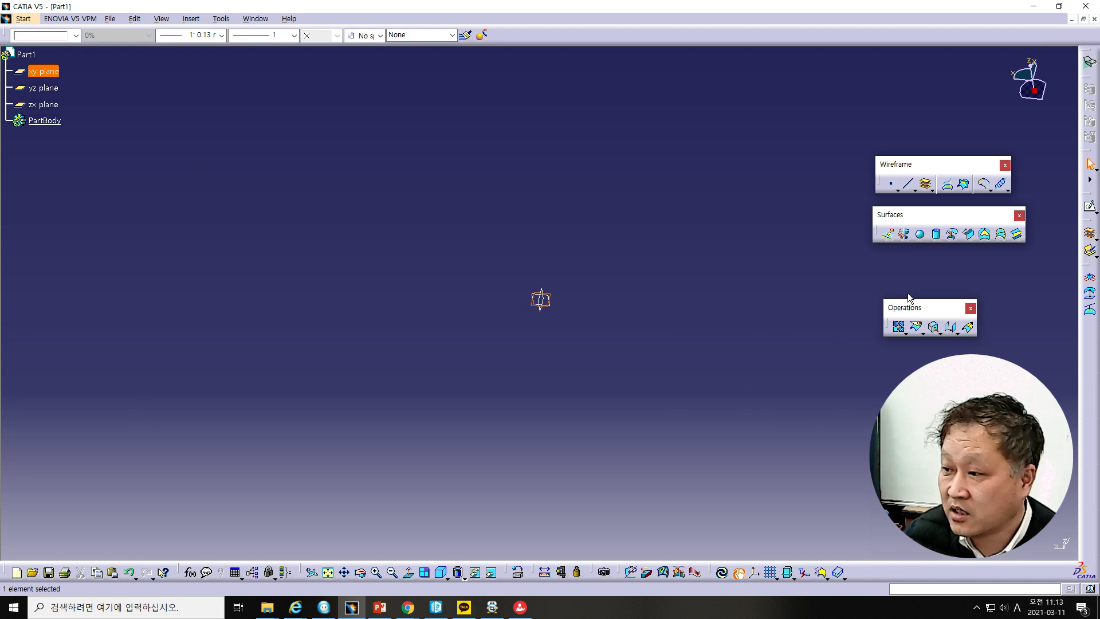
{"action": "left_click", "coordinate": [1089, 207]}
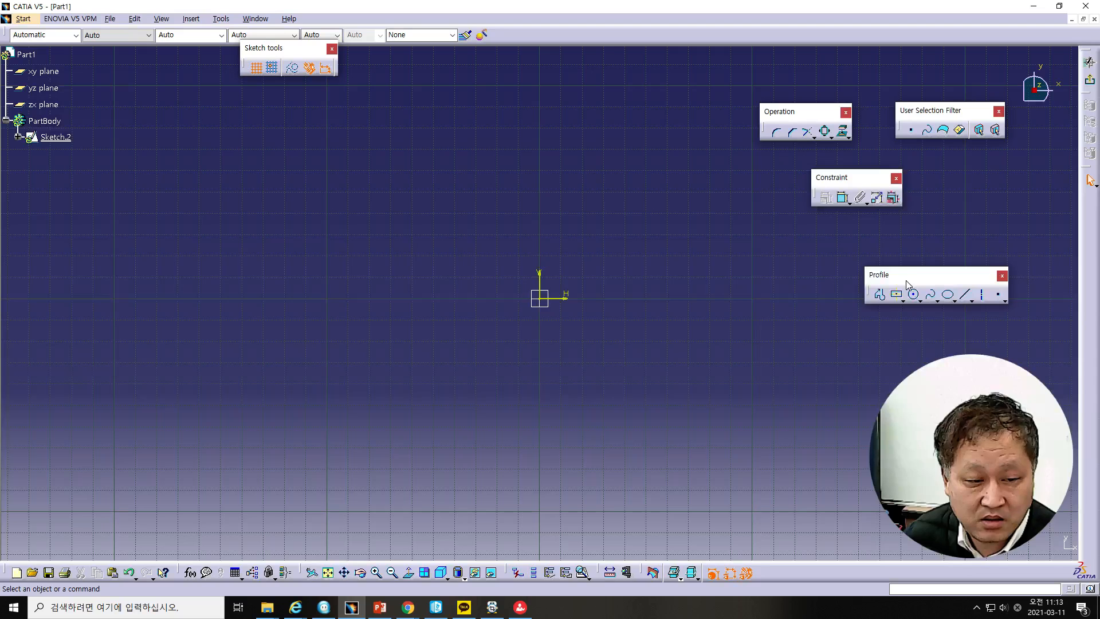
{"action": "left_click", "coordinate": [880, 296]}
{"action": "middle_click_drag", "start_coordinate": [642, 336], "coordinate": [382, 351]}
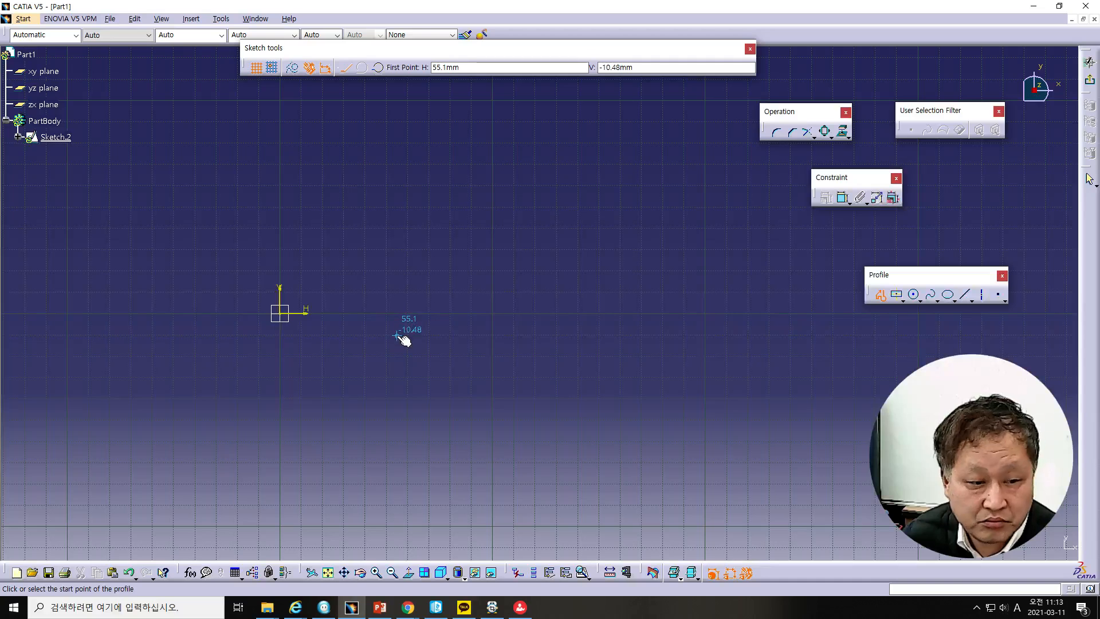
{"action": "left_click", "coordinate": [397, 335]}
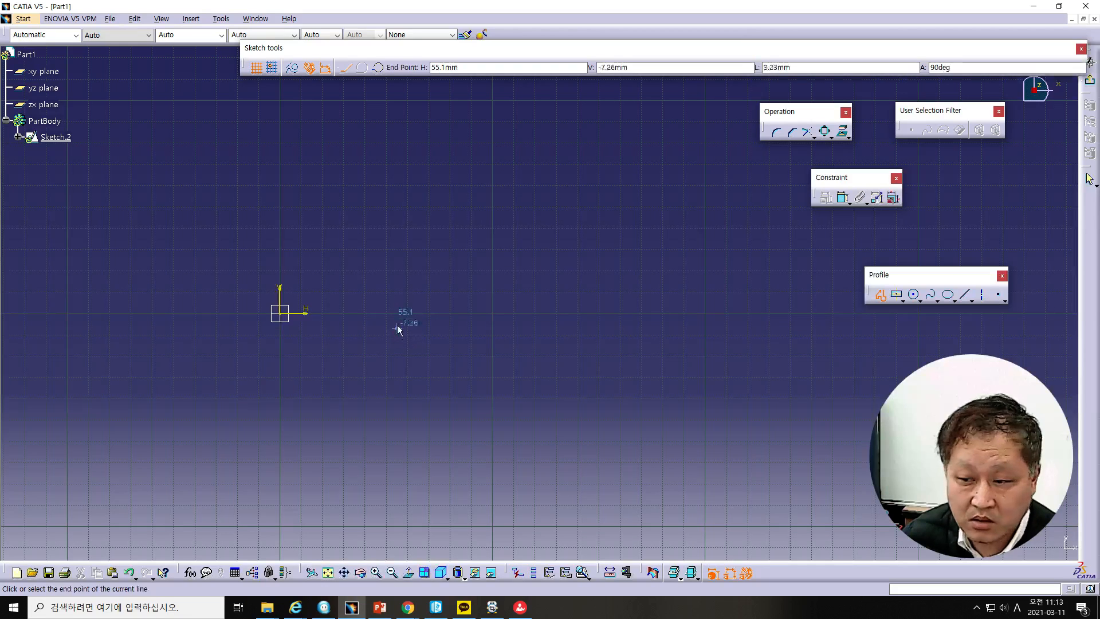
{"action": "left_click", "coordinate": [397, 292]}
{"action": "left_click", "coordinate": [365, 72]}
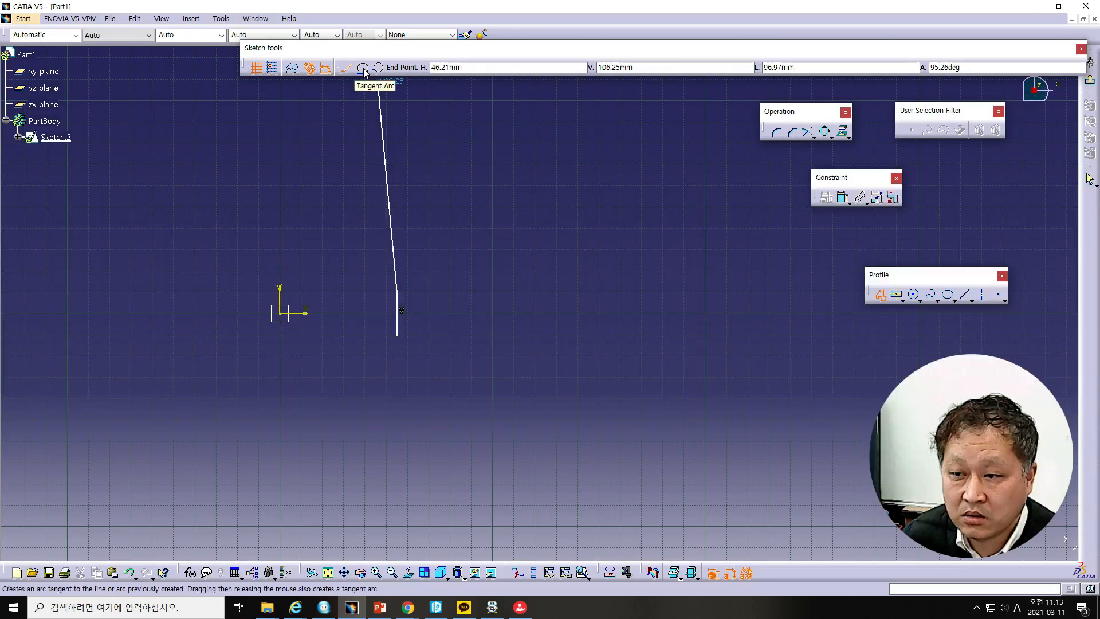
{"action": "left_click", "coordinate": [428, 268]}
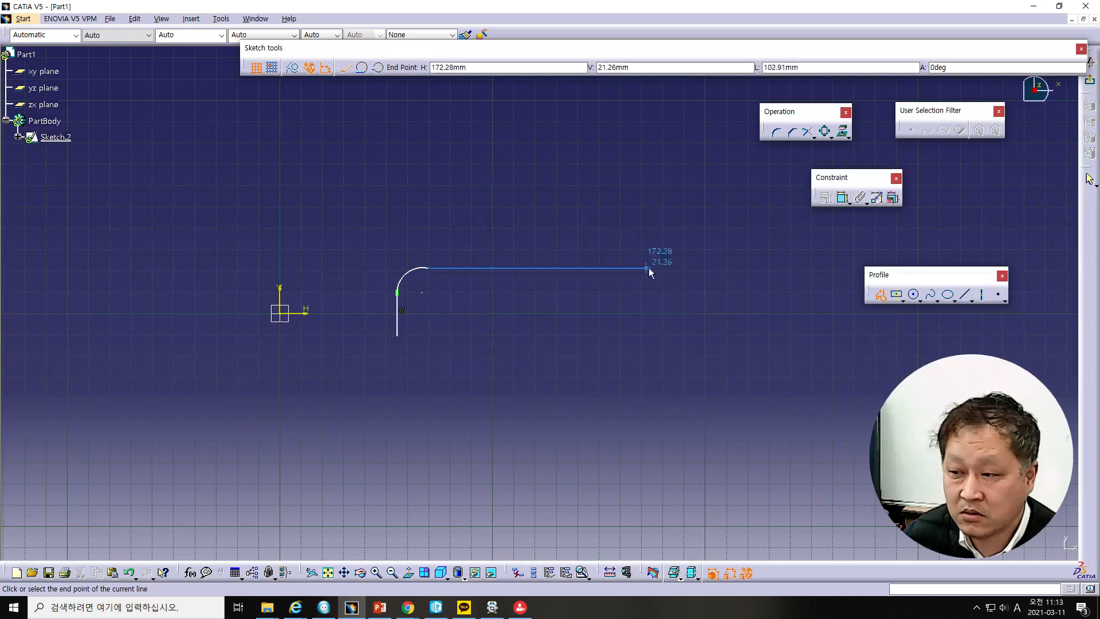
Continue the profile with a horizontal line to about H 180 mm, a vertical line upward and a tangent arc curving back toward the vertical axis.
{"action": "left_click", "coordinate": [663, 268]}
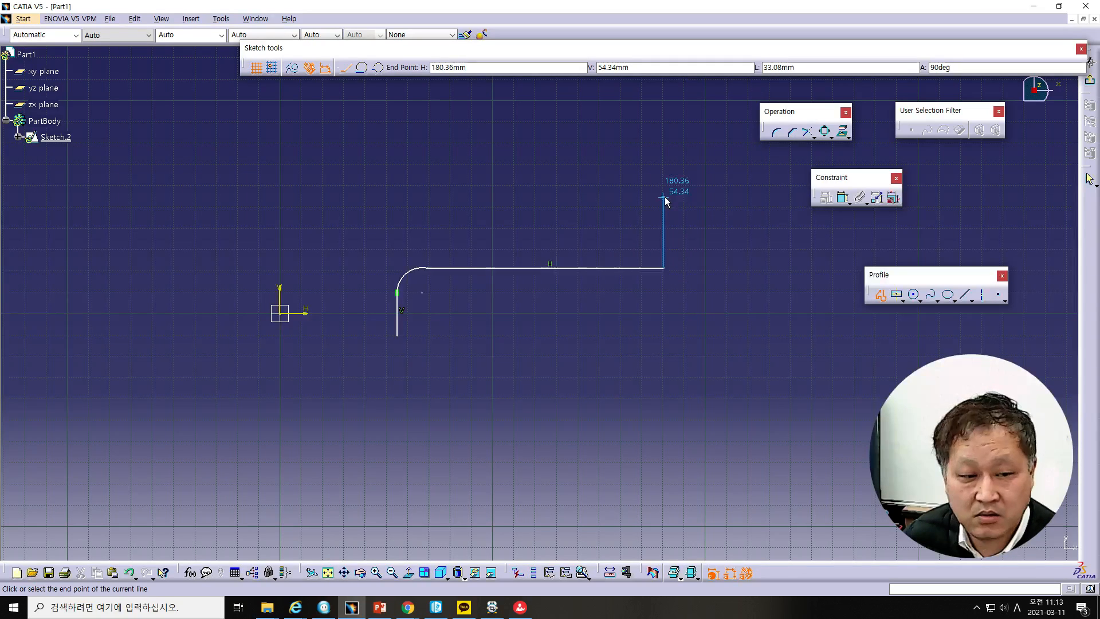
{"action": "left_click", "coordinate": [663, 190]}
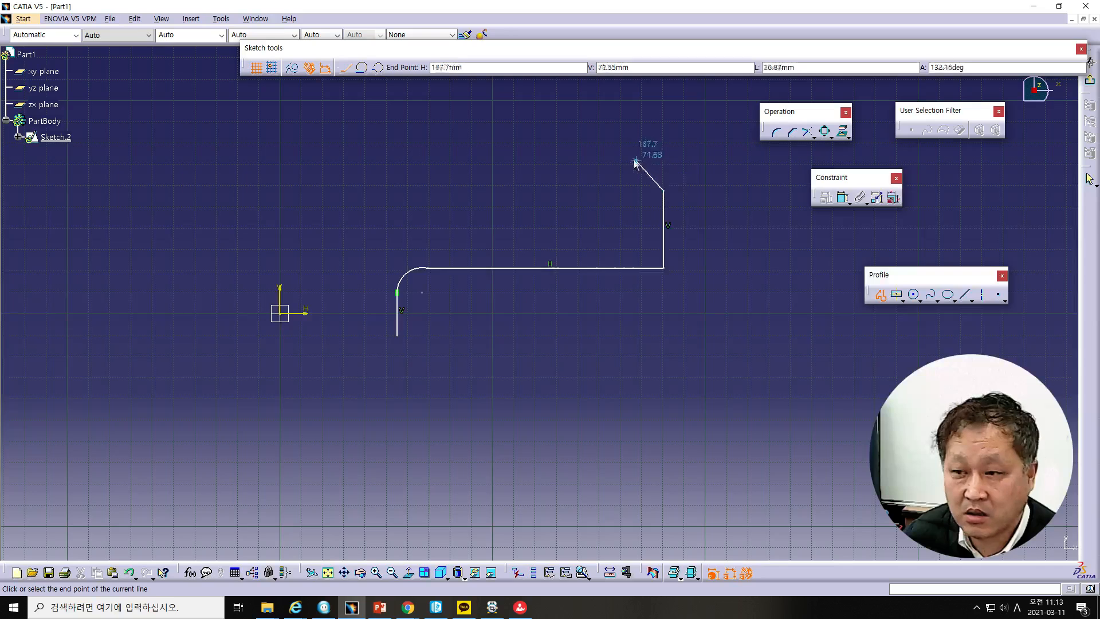
{"action": "left_click", "coordinate": [362, 67]}
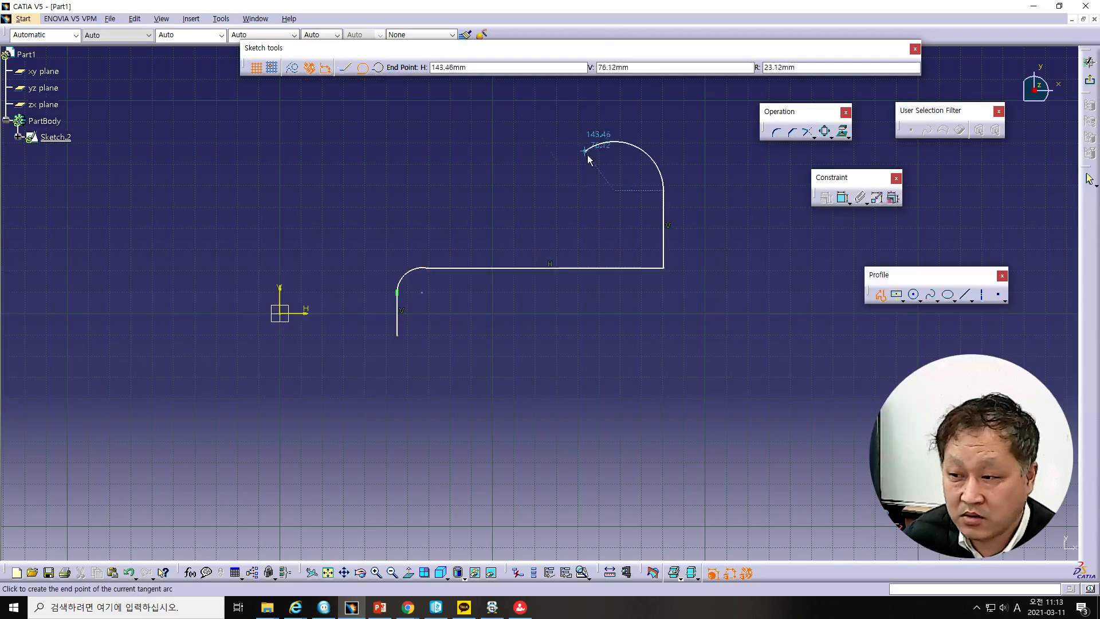
{"action": "left_click", "coordinate": [626, 155]}
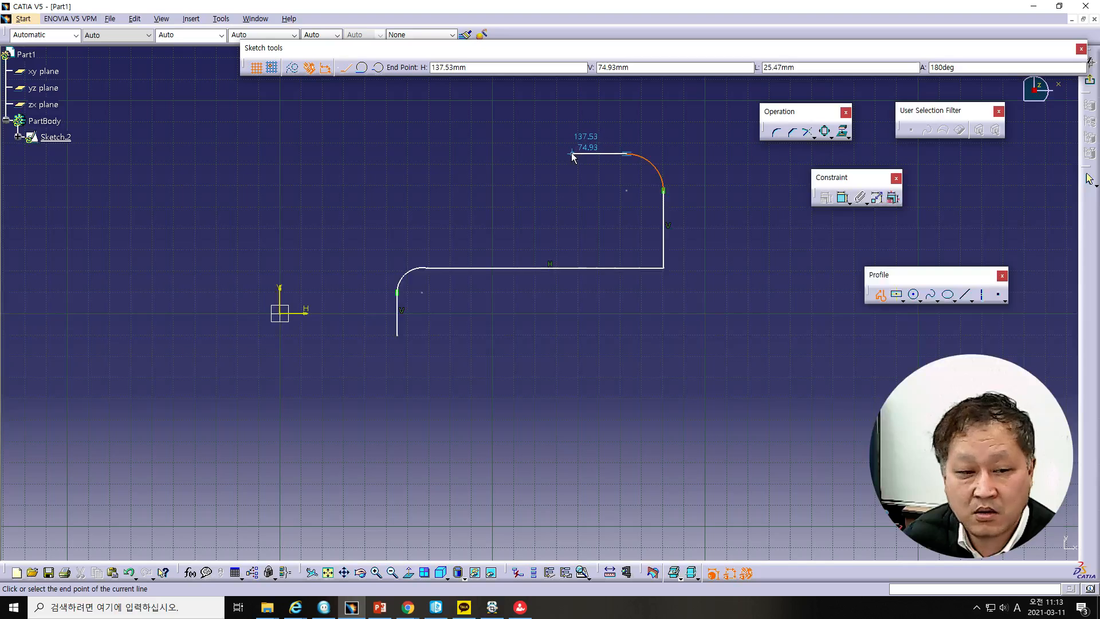
Extend the profile with a horizontal line about 25 mm toward the vertical axis, a short vertical line upward and another tangent arc.
{"action": "left_click", "coordinate": [572, 155]}
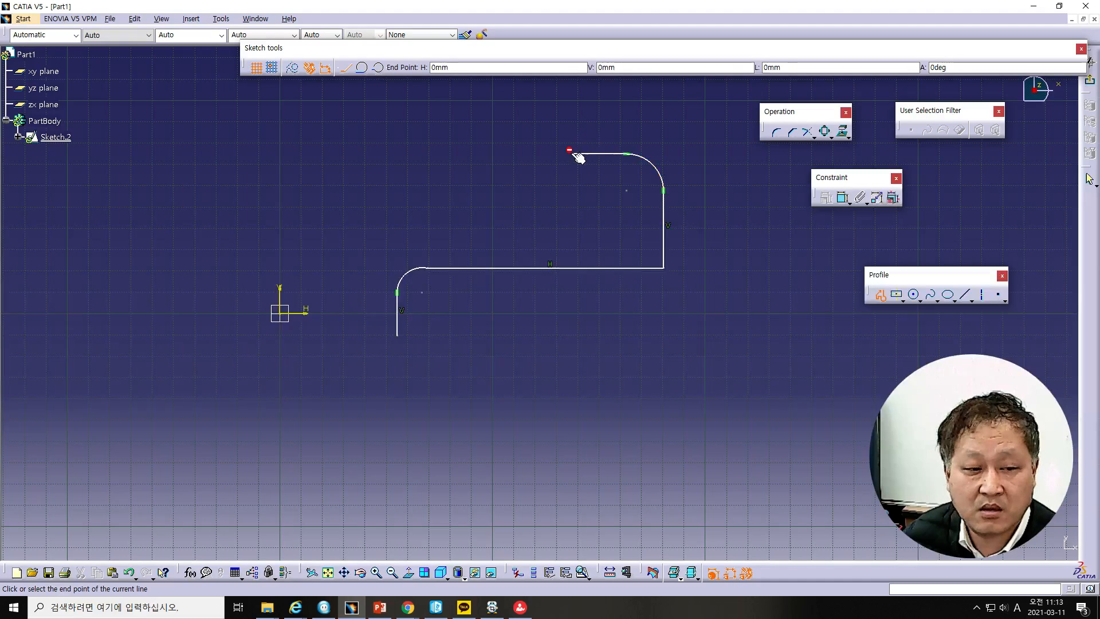
{"action": "left_click", "coordinate": [572, 117]}
{"action": "left_click", "coordinate": [362, 68]}
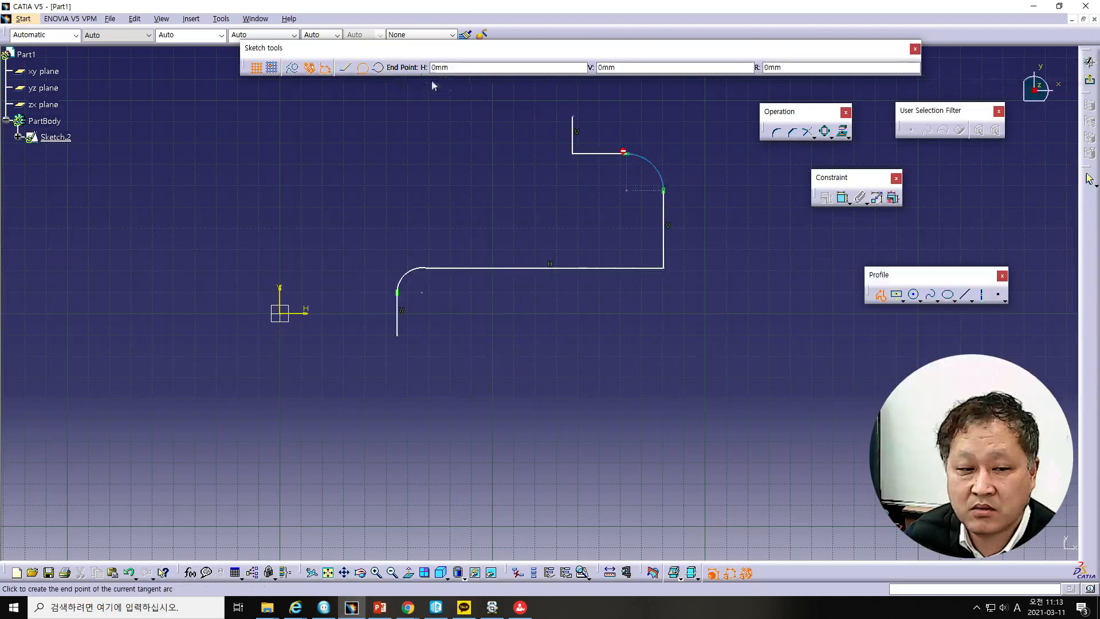
{"action": "left_click", "coordinate": [533, 101]}
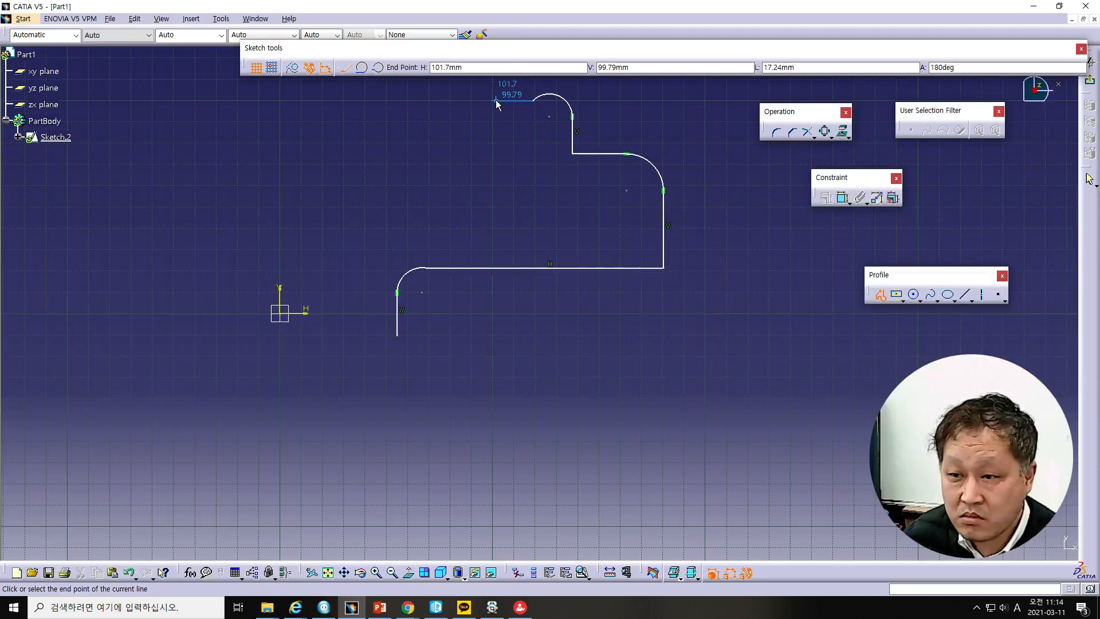
Undo the last arc, redraw it as a tangent quarter arc ending at about V 105 mm, and add a horizontal line toward the vertical axis.
{"action": "key", "text": "ctrl+z"}
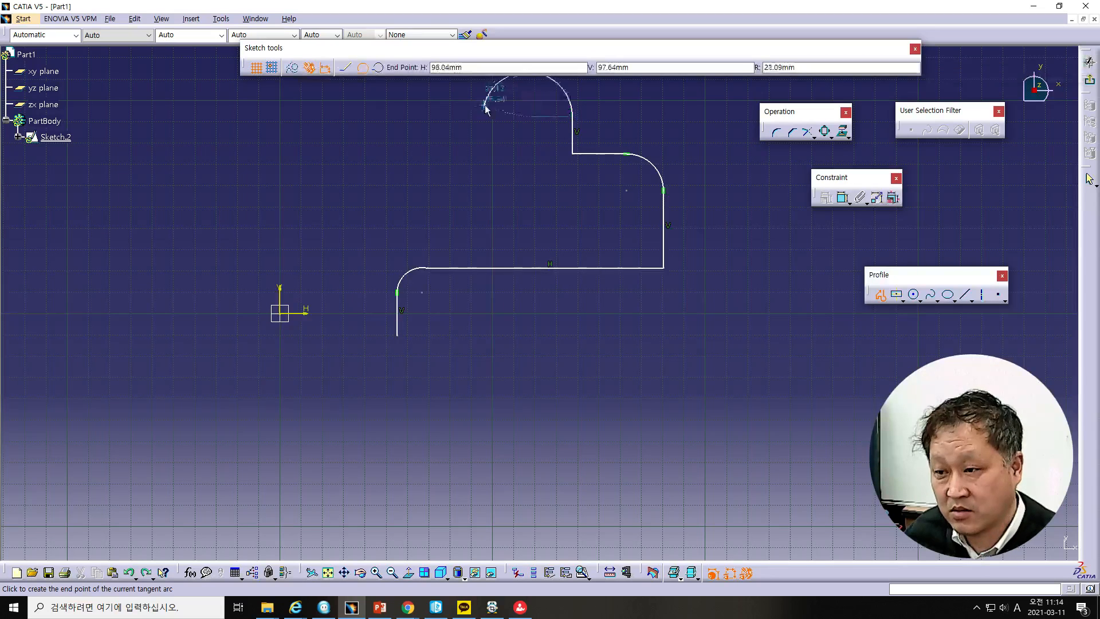
{"action": "left_click", "coordinate": [545, 92]}
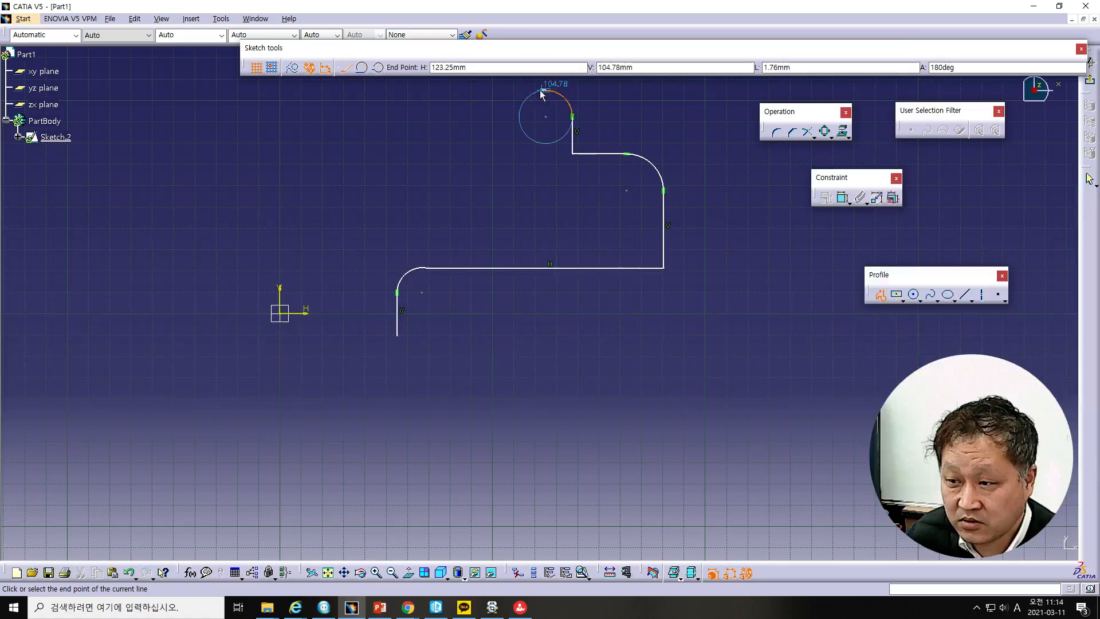
{"action": "left_click", "coordinate": [480, 91]}
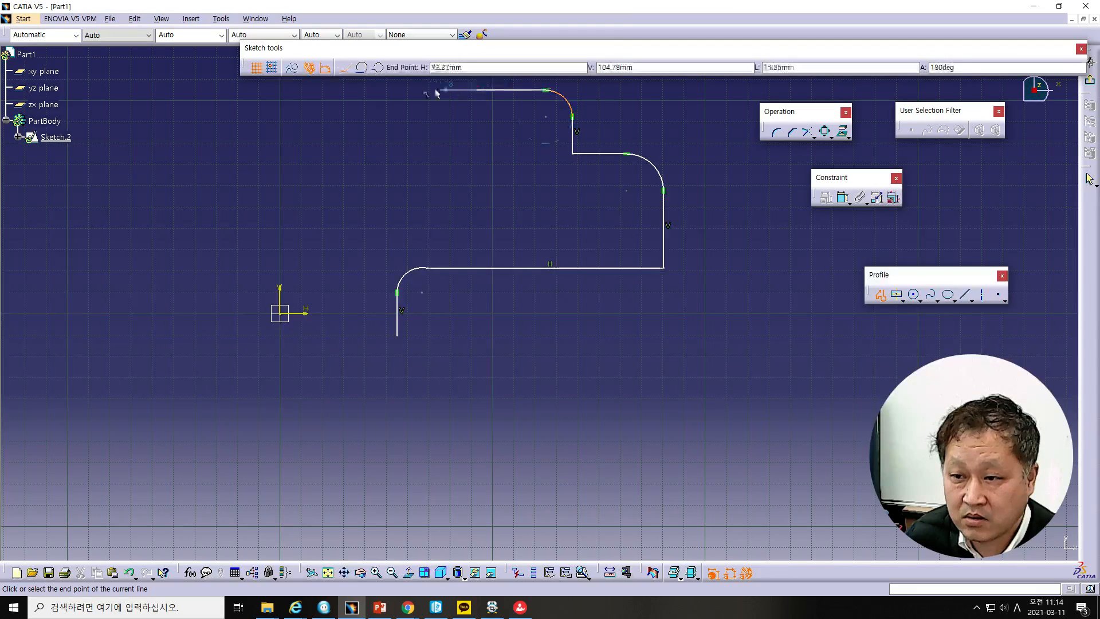
Finish the profile with a tangent arc curving upward and a vertical line at about H 83 mm, and exit the sketch.
{"action": "middle_click_drag", "start_coordinate": [413, 169], "coordinate": [404, 238]}
{"action": "left_click", "coordinate": [362, 67]}
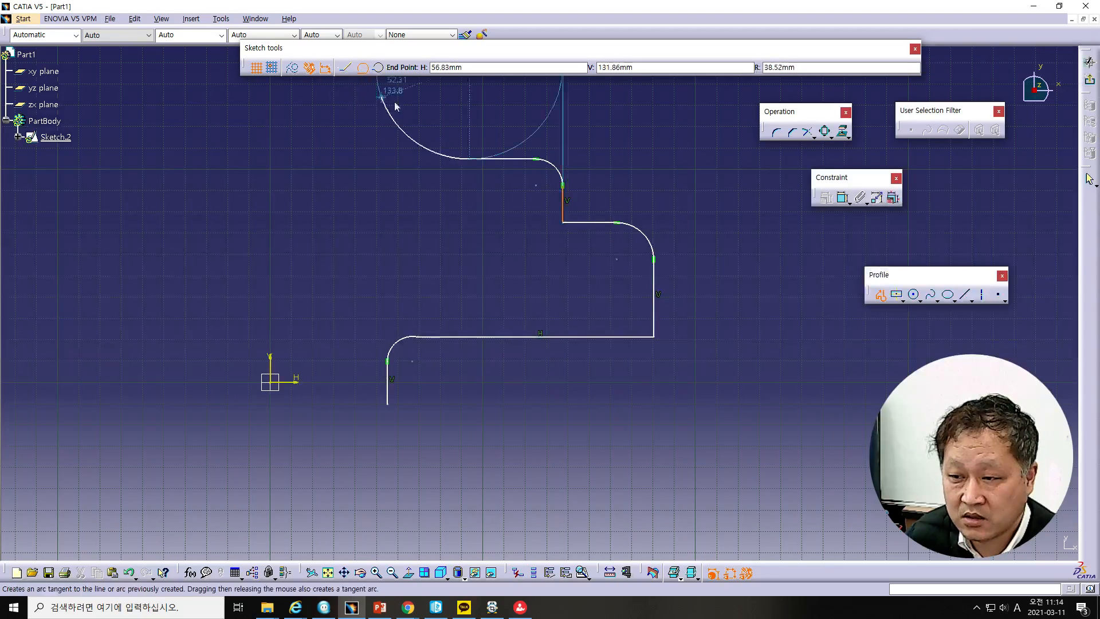
{"action": "left_click", "coordinate": [446, 141]}
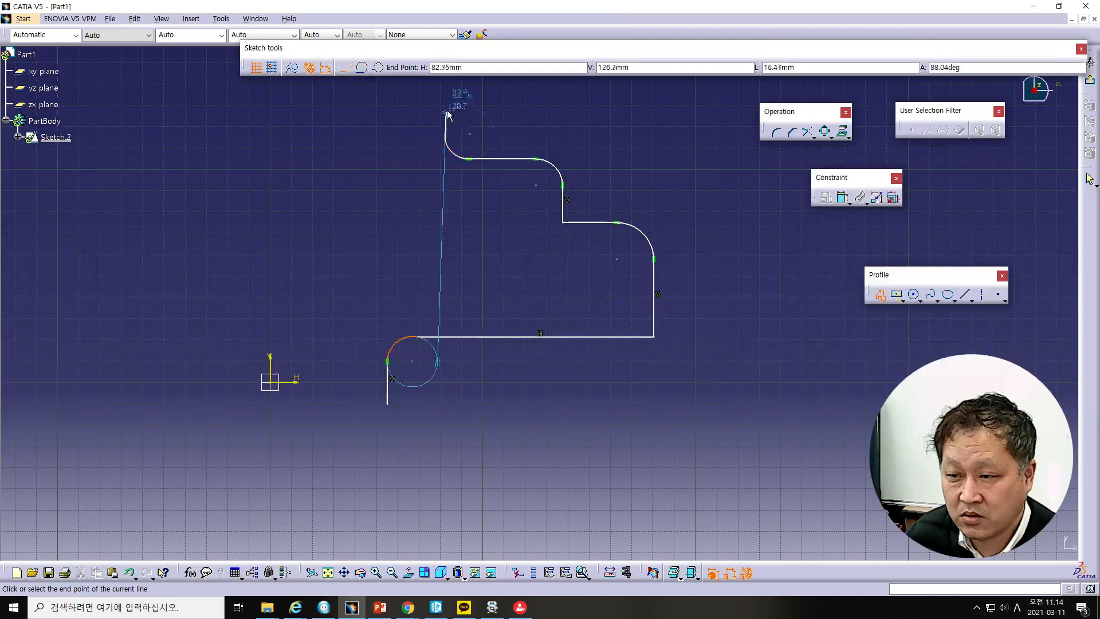
{"action": "left_click", "coordinate": [445, 92]}
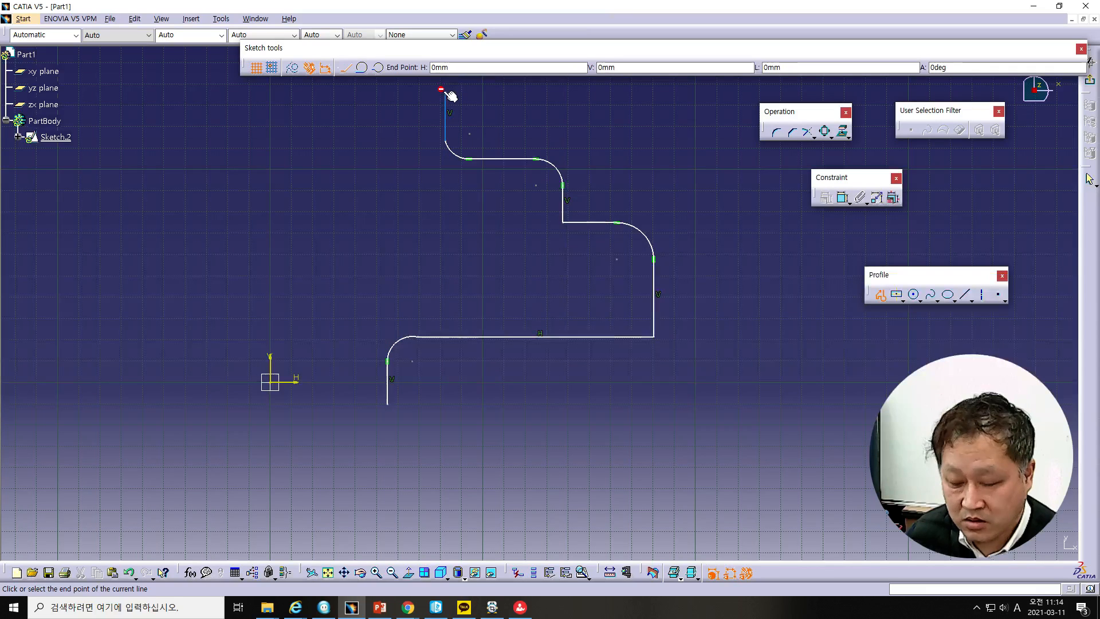
{"action": "key", "text": "Escape"}
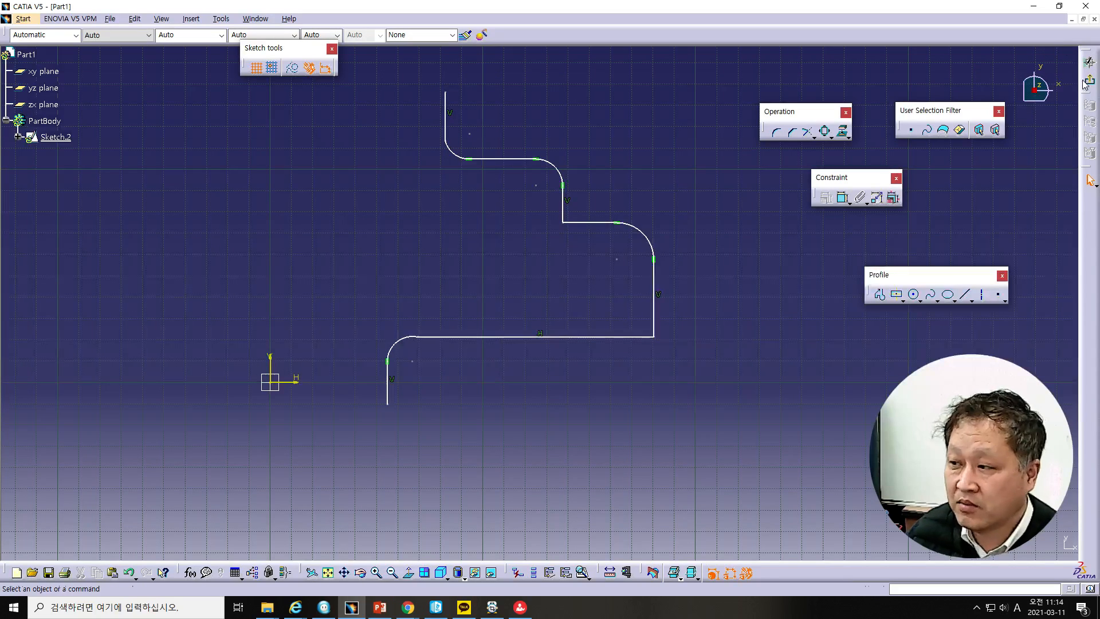
{"action": "left_click", "coordinate": [1088, 81]}
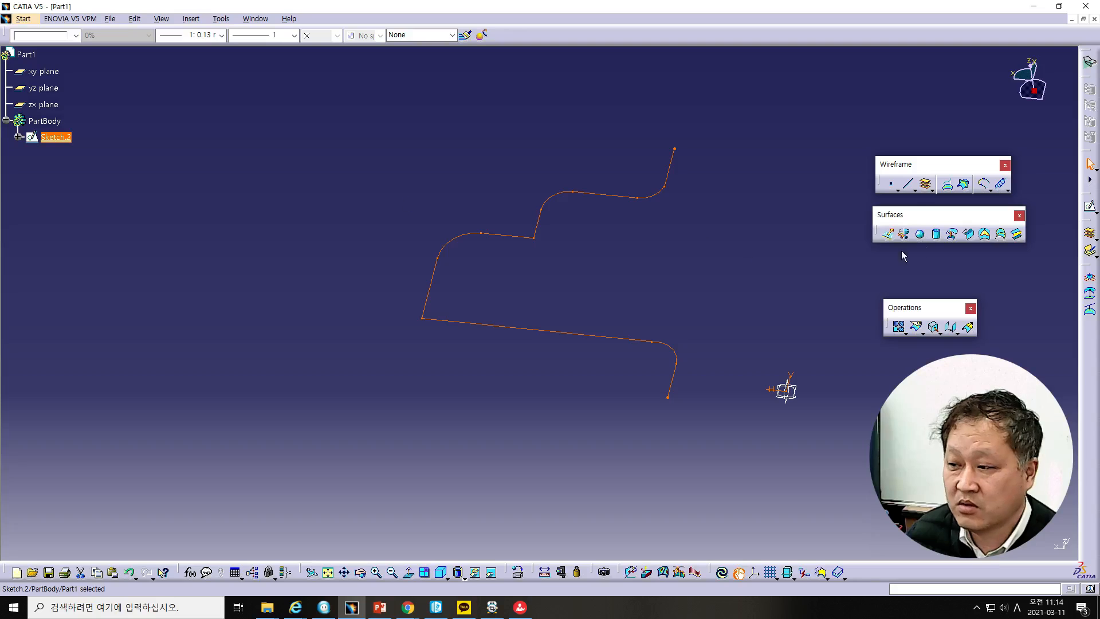
Start a revolved surface from the stepped profile sketch and try the Z Axis as its revolution axis.
{"action": "left_click", "coordinate": [905, 234]}
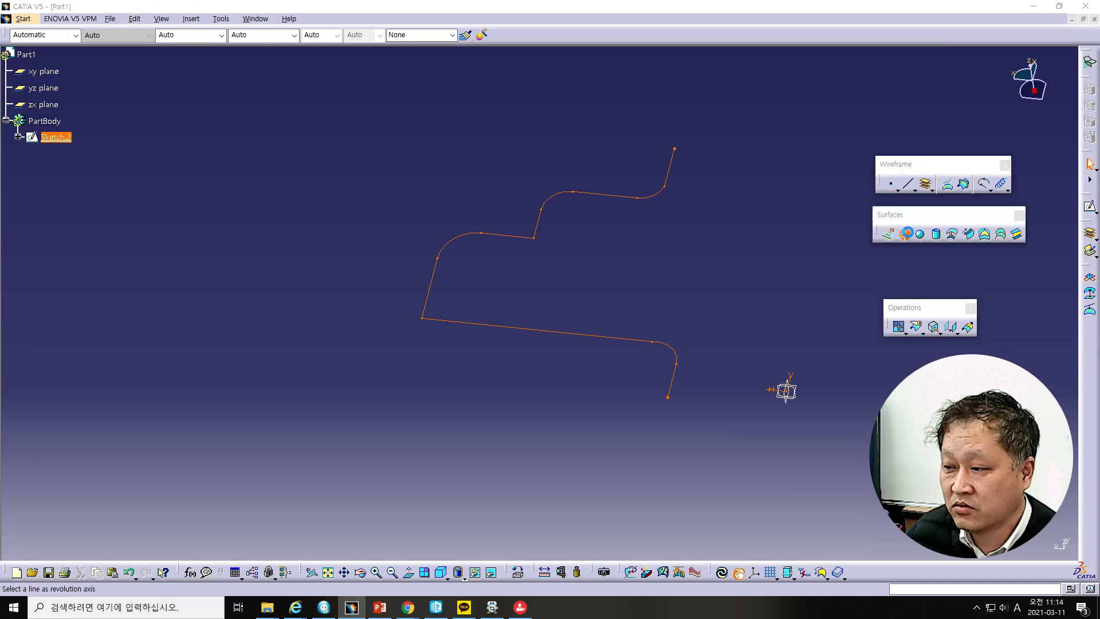
{"action": "left_click_drag", "start_coordinate": [838, 334], "coordinate": [817, 223]}
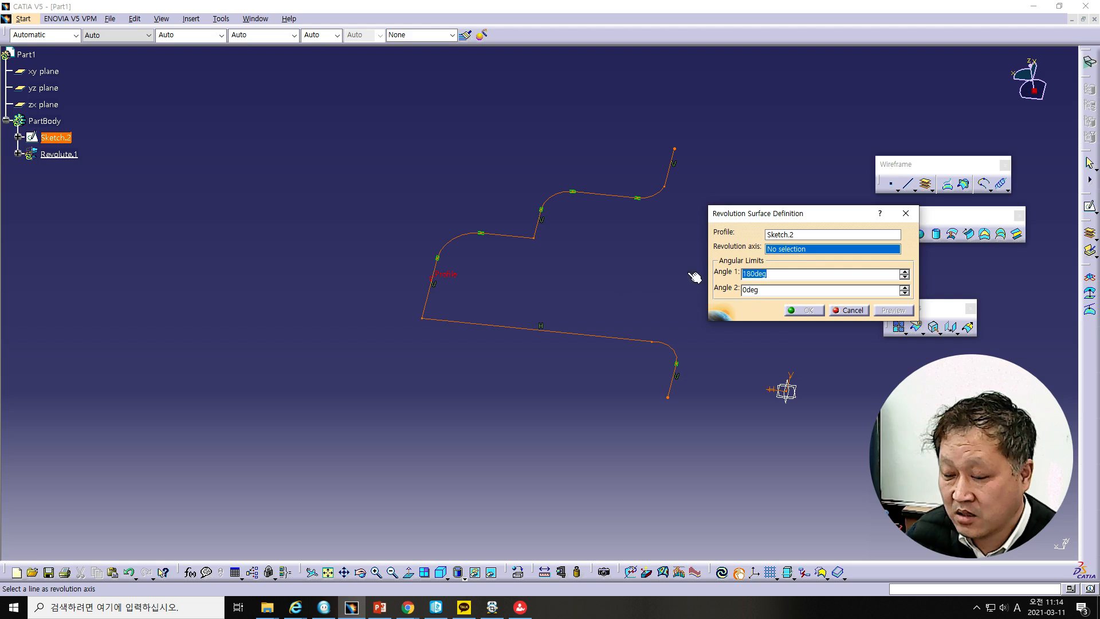
{"action": "middle_click_drag", "start_coordinate": [697, 348], "coordinate": [510, 342]}
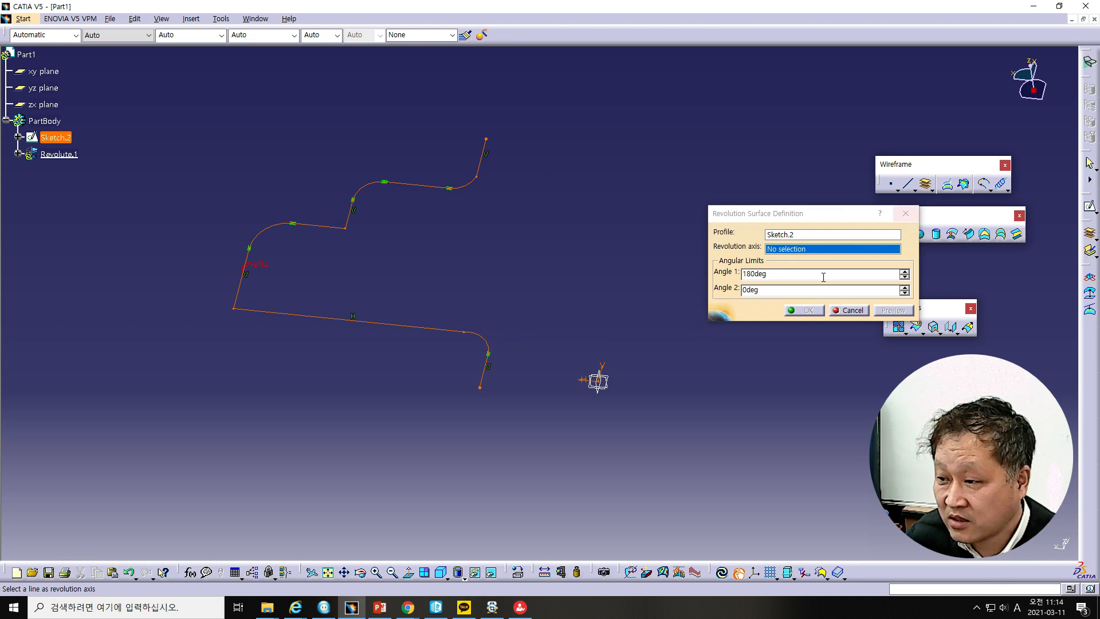
{"action": "left_click", "coordinate": [1031, 66]}
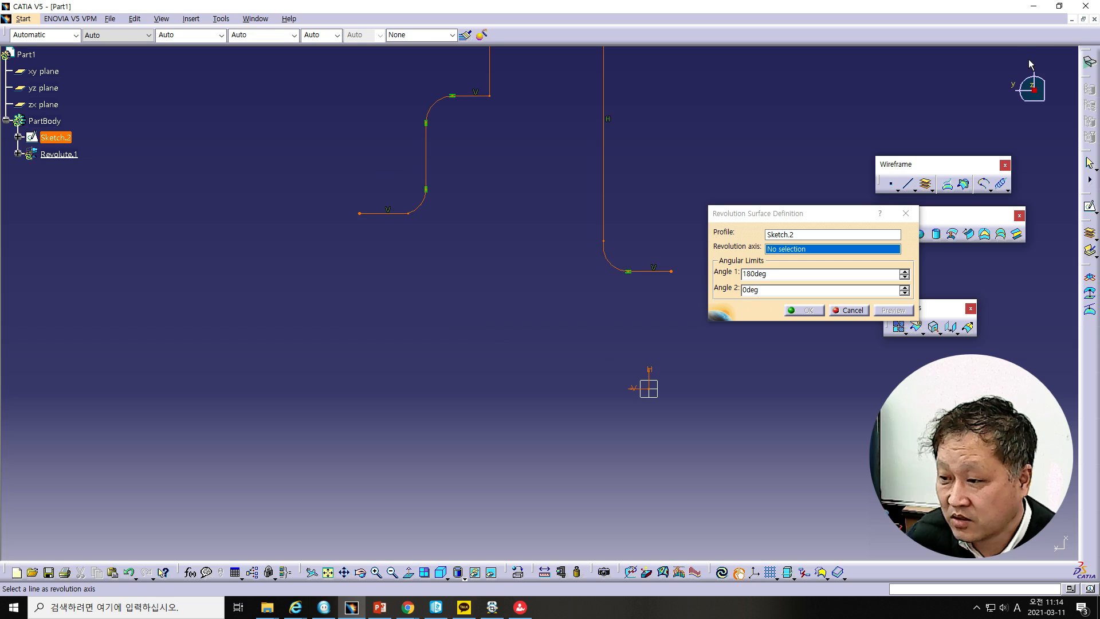
{"action": "mouse_move", "coordinate": [563, 302]}
{"action": "middle_mouse_down"}
{"action": "mouse_move", "coordinate": [475, 417]}
{"action": "mouse_move", "coordinate": [478, 429]}
{"action": "middle_mouse_up"}
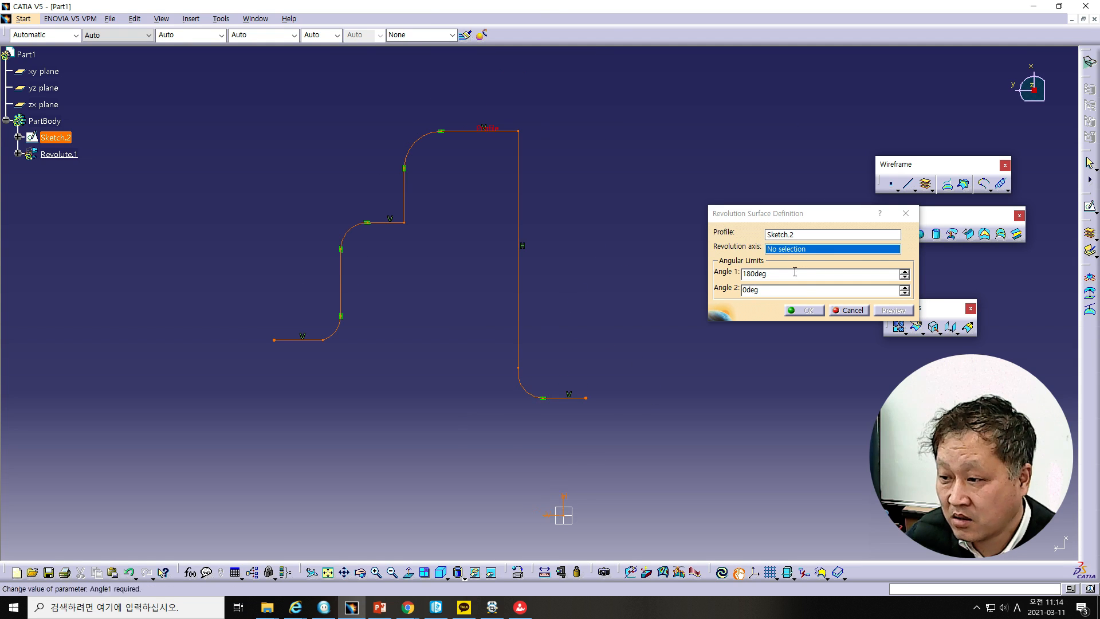
{"action": "right_click", "coordinate": [808, 254]}
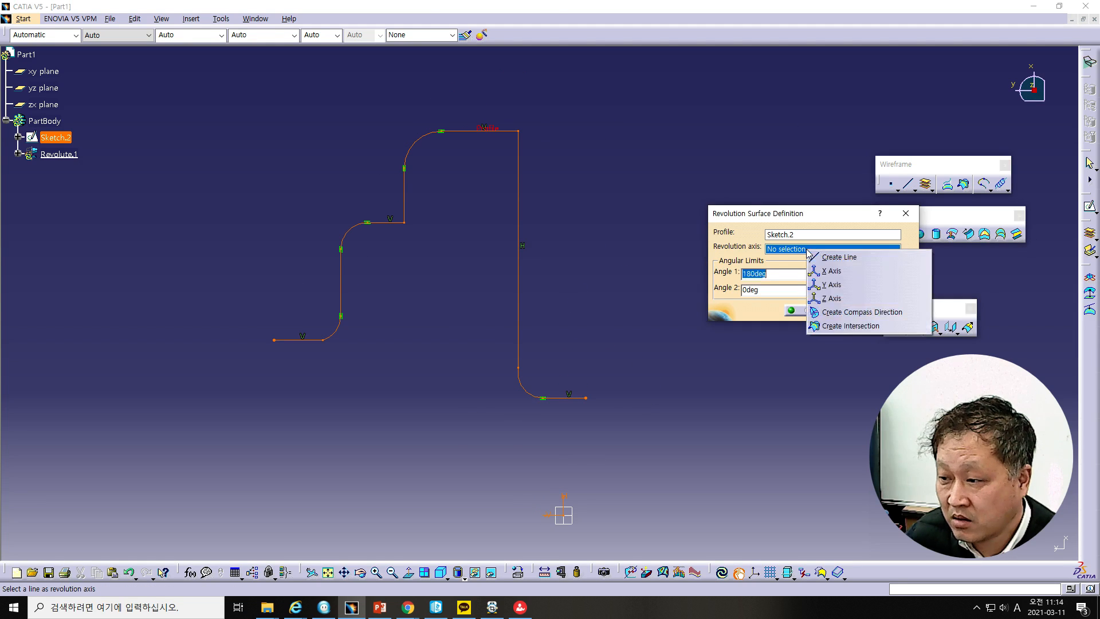
{"action": "left_click", "coordinate": [831, 299]}
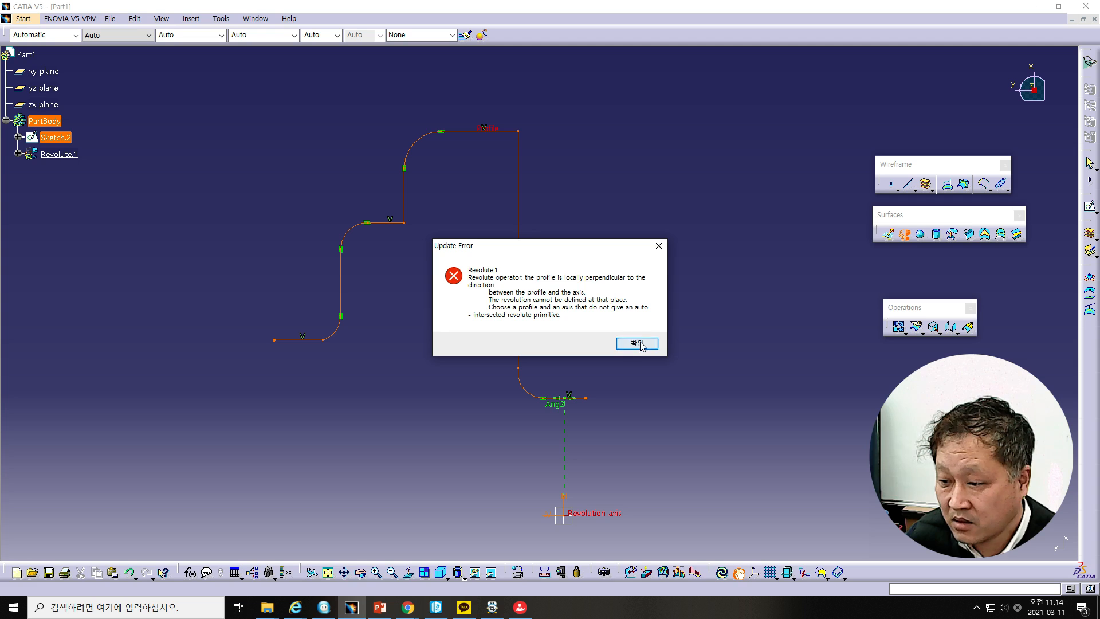
{"action": "left_click", "coordinate": [635, 342]}
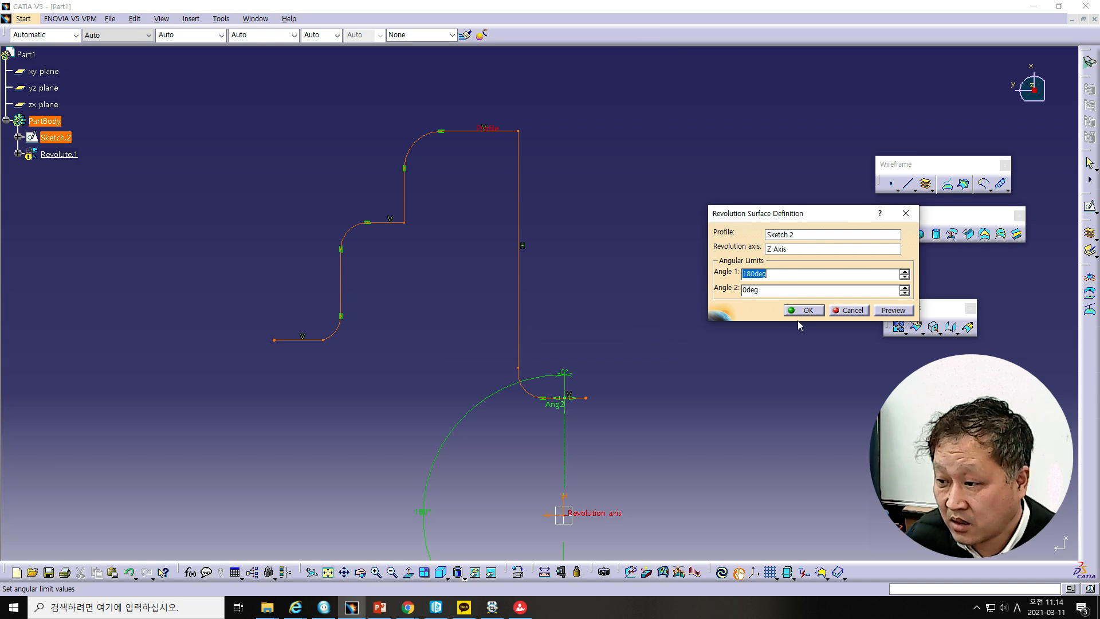
Reselect the stepped sketch as the revolution profile and set the revolution axis to Y Axis.
{"action": "left_click", "coordinate": [792, 250]}
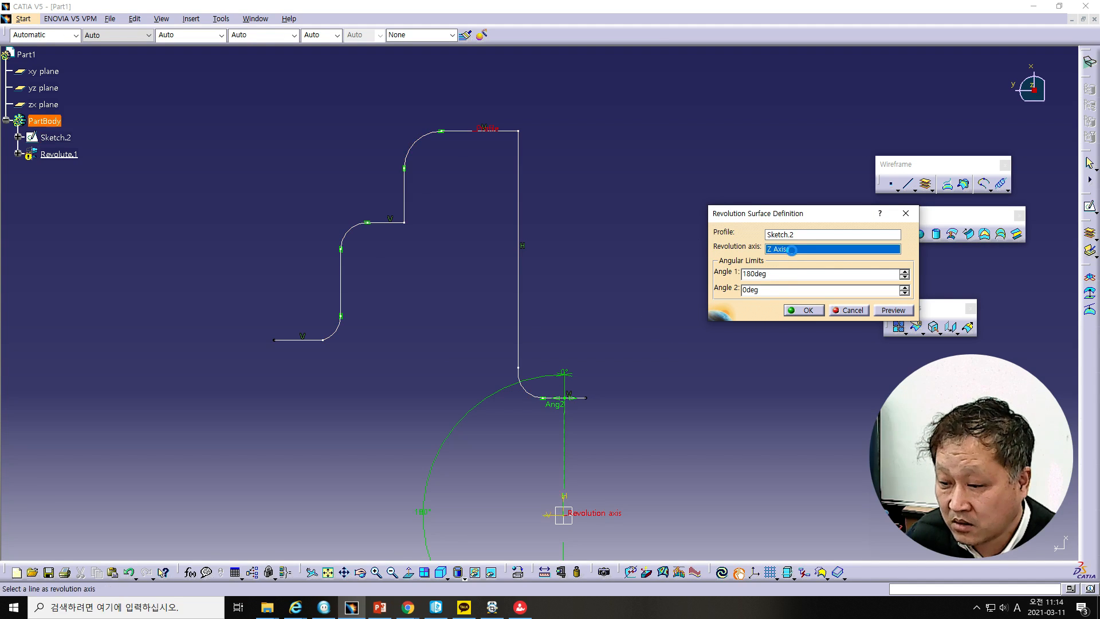
{"action": "mouse_move", "coordinate": [607, 338]}
{"action": "middle_mouse_down"}
{"action": "mouse_move", "coordinate": [581, 336]}
{"action": "mouse_move", "coordinate": [628, 315]}
{"action": "mouse_move", "coordinate": [577, 262]}
{"action": "mouse_move", "coordinate": [514, 256]}
{"action": "mouse_move", "coordinate": [614, 250]}
{"action": "mouse_move", "coordinate": [569, 292]}
{"action": "mouse_move", "coordinate": [550, 283]}
{"action": "middle_mouse_up"}
{"action": "middle_click_drag", "start_coordinate": [555, 137], "coordinate": [666, 202]}
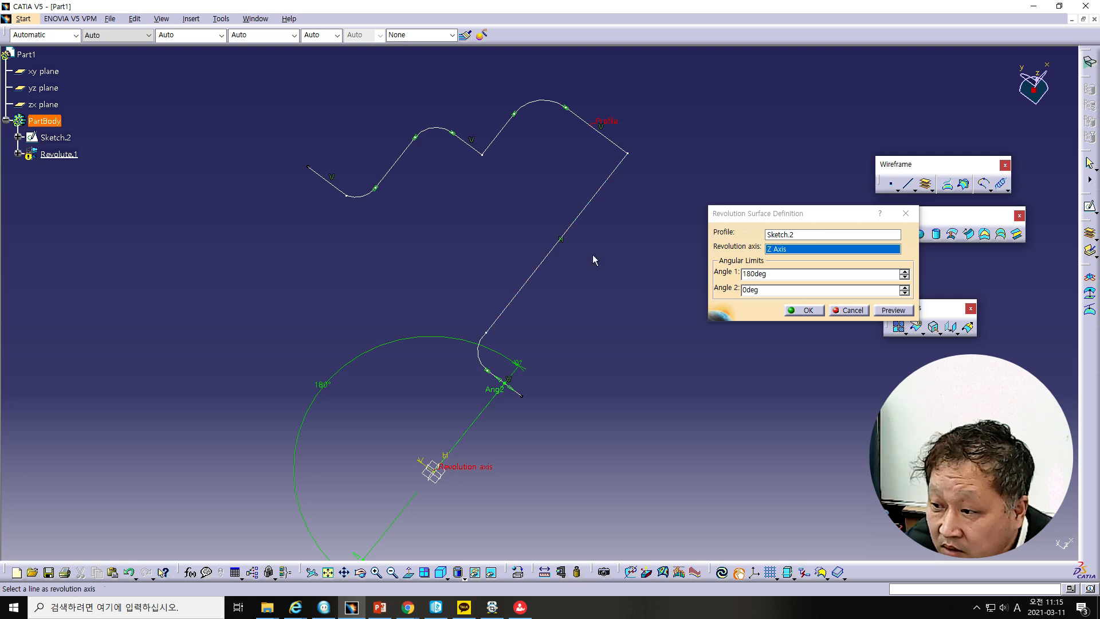
{"action": "left_click", "coordinate": [816, 236]}
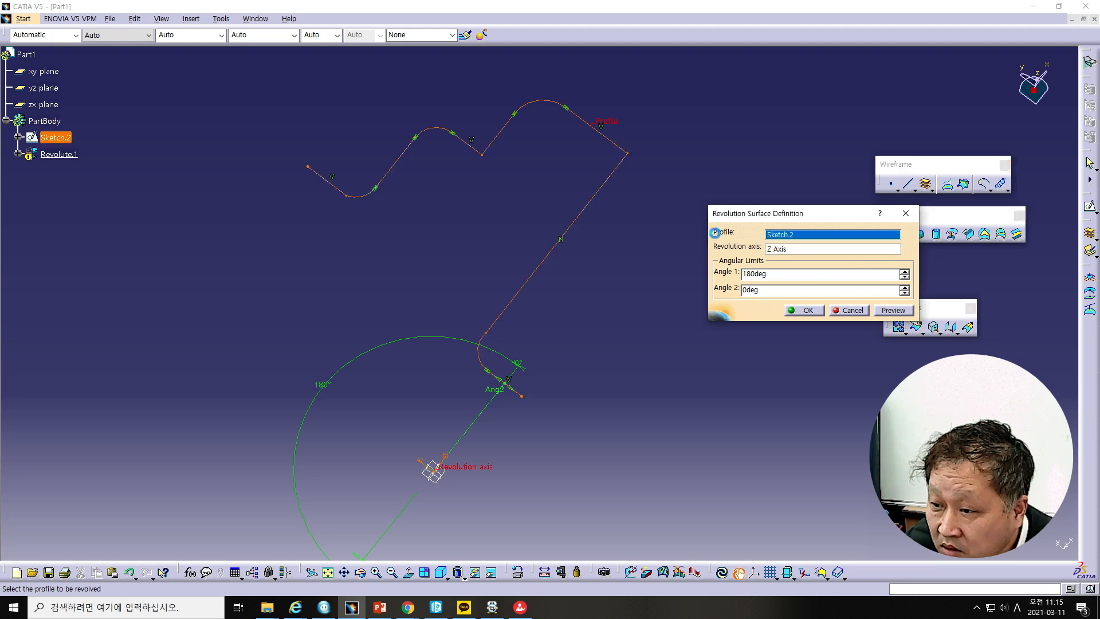
{"action": "left_click", "coordinate": [552, 249]}
{"action": "left_click", "coordinate": [637, 343]}
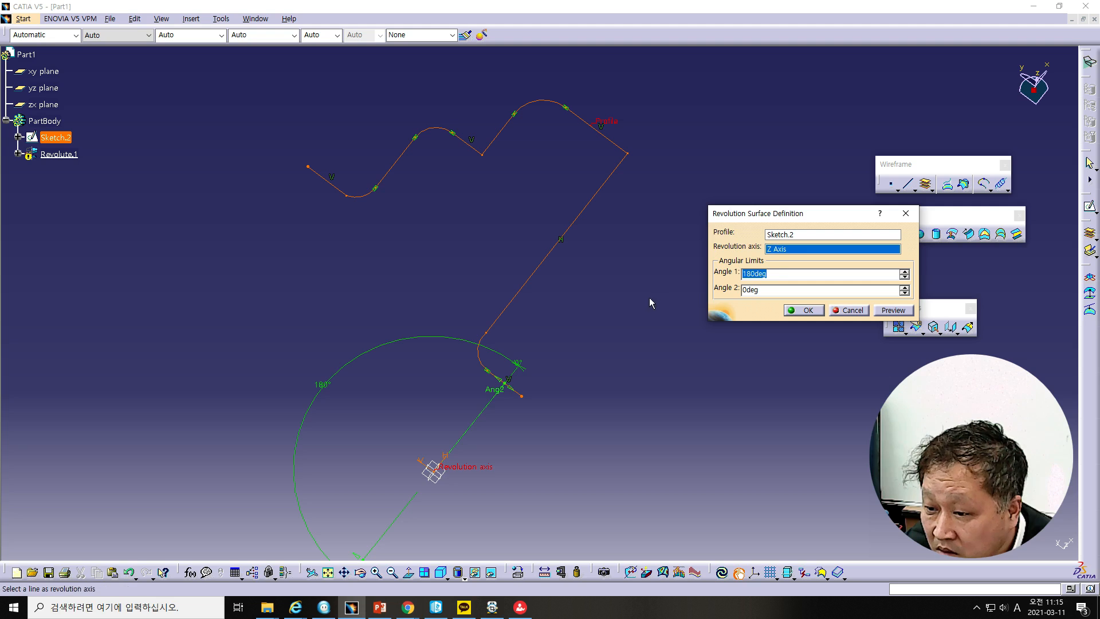
{"action": "right_click", "coordinate": [793, 253]}
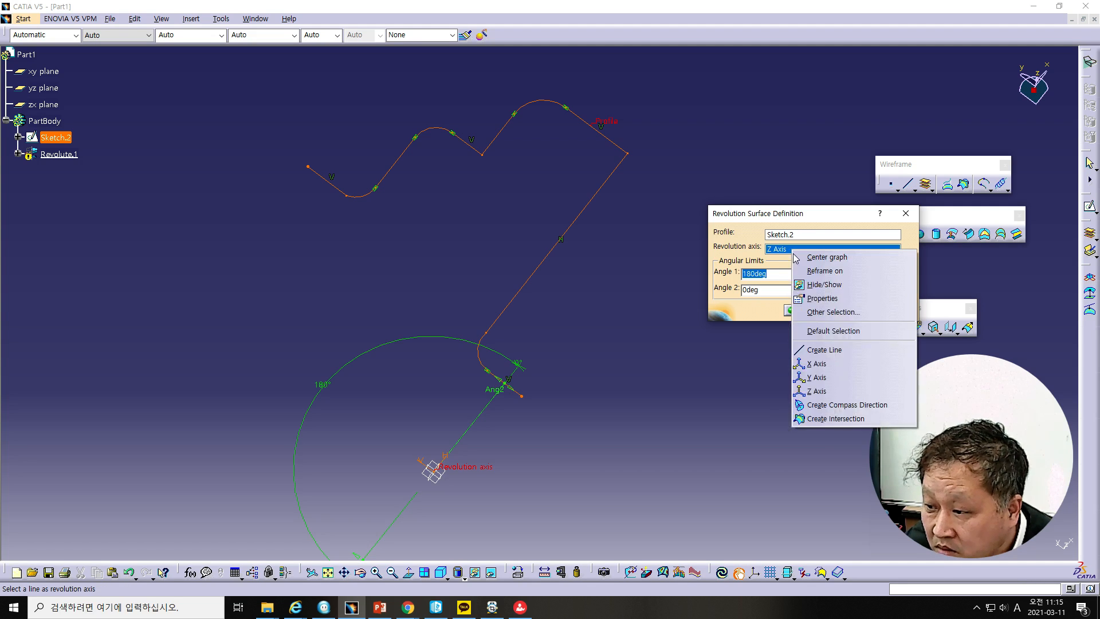
{"action": "left_click", "coordinate": [815, 379]}
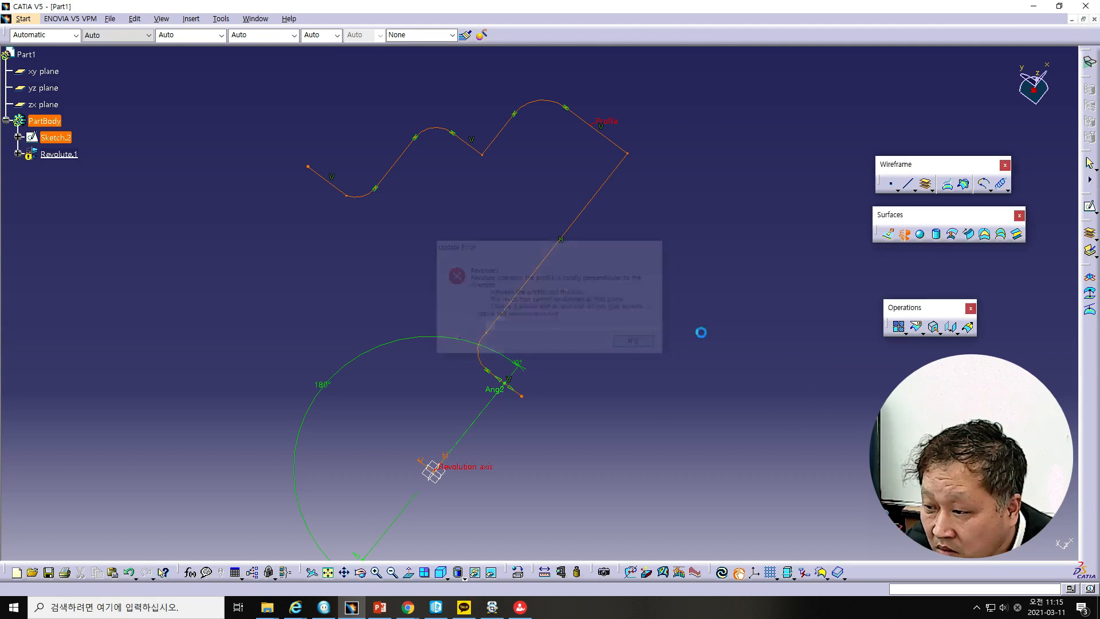
{"action": "left_click", "coordinate": [633, 342]}
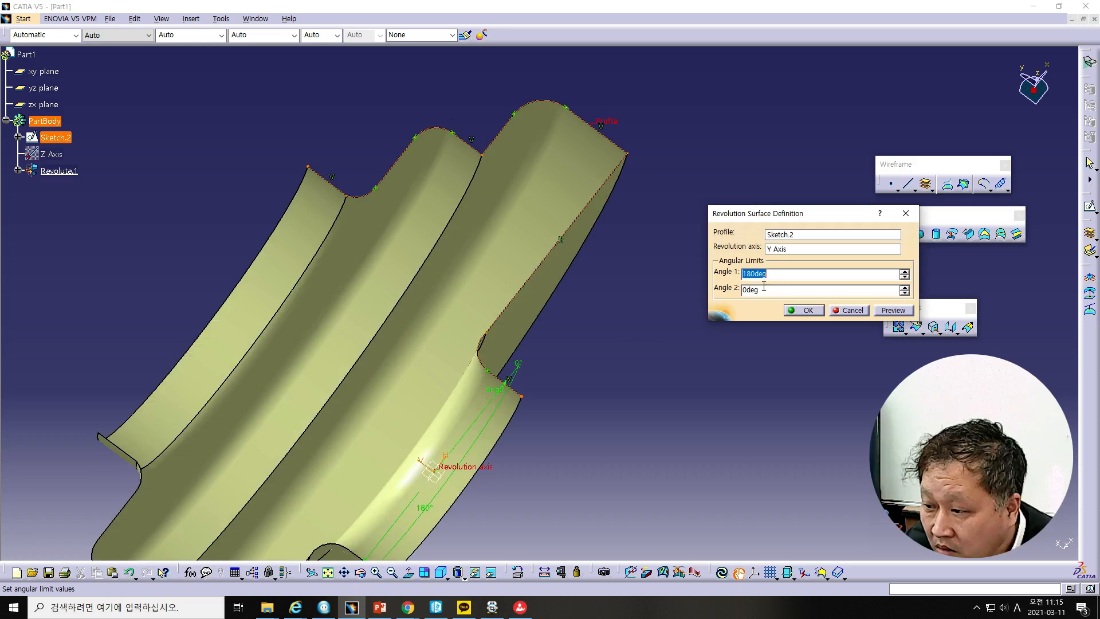
Set Angle 1 of the revolved surface to 360 degrees, preview it and create the surface.
{"action": "middle_click_drag", "start_coordinate": [390, 349], "coordinate": [649, 363]}
{"action": "middle_click_drag", "start_coordinate": [643, 452], "coordinate": [659, 490]}
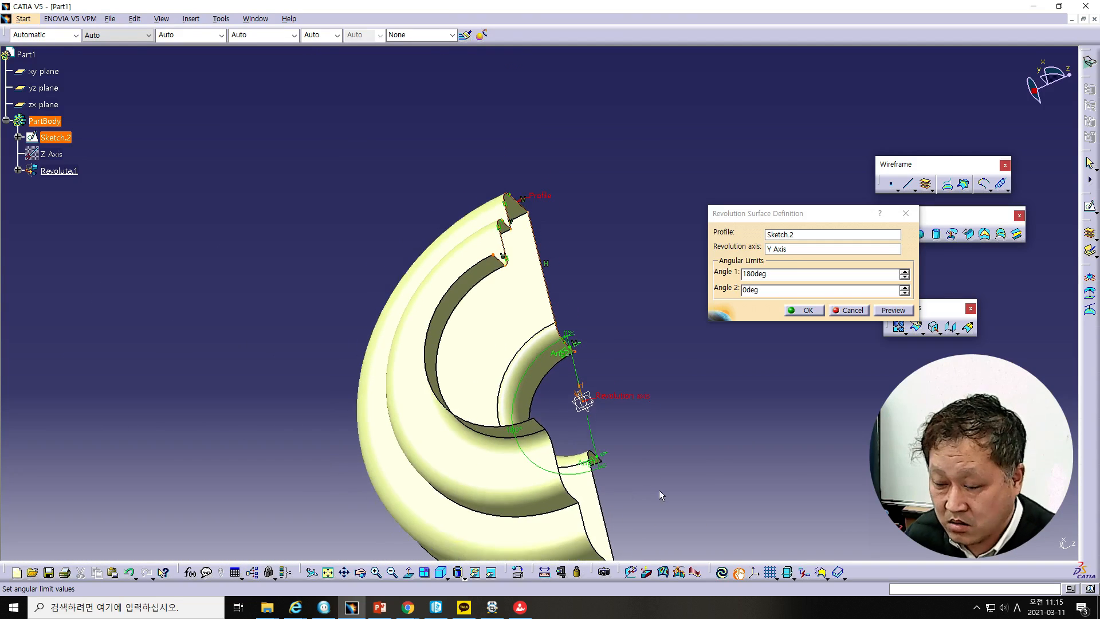
{"action": "middle_click_drag", "start_coordinate": [620, 367], "coordinate": [422, 368]}
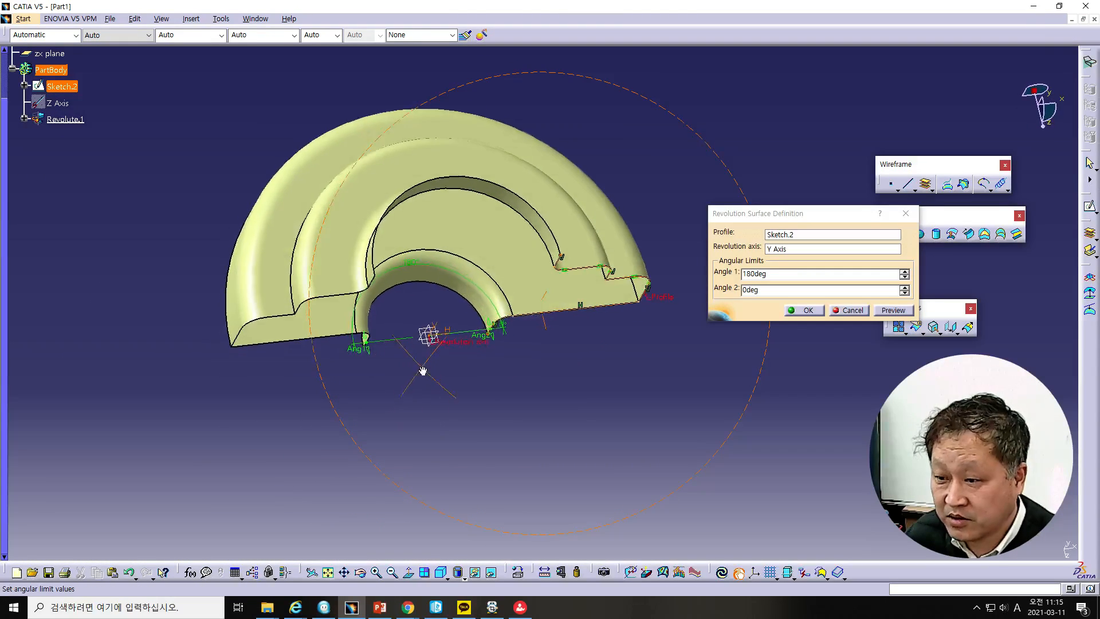
{"action": "left_click", "coordinate": [763, 274]}
{"action": "double_click", "coordinate": [763, 274]}
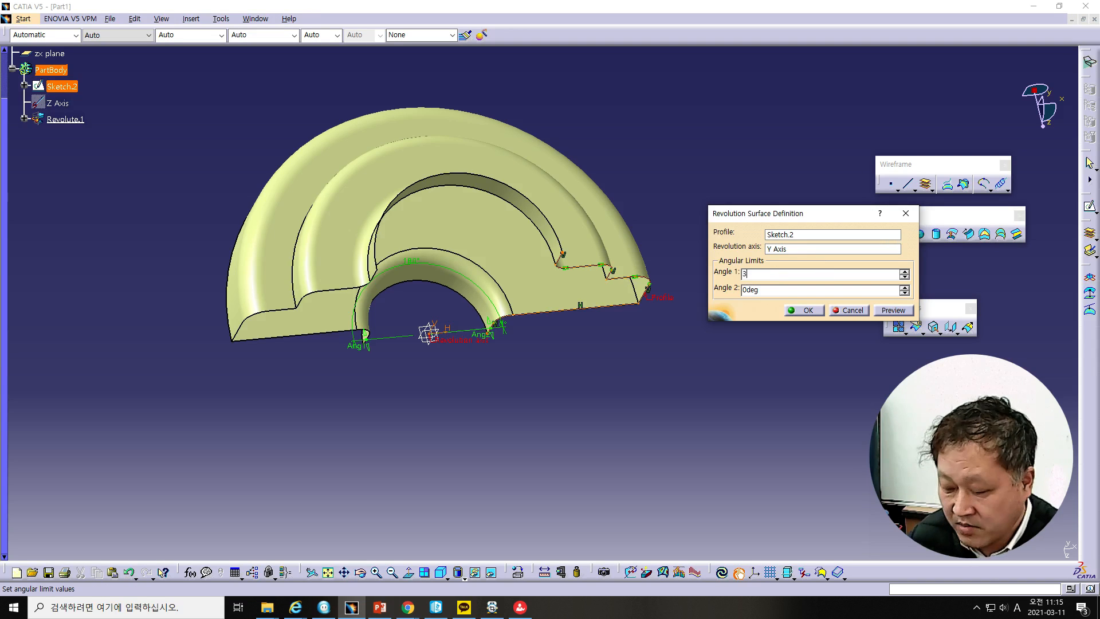
{"action": "left_click", "coordinate": [897, 310]}
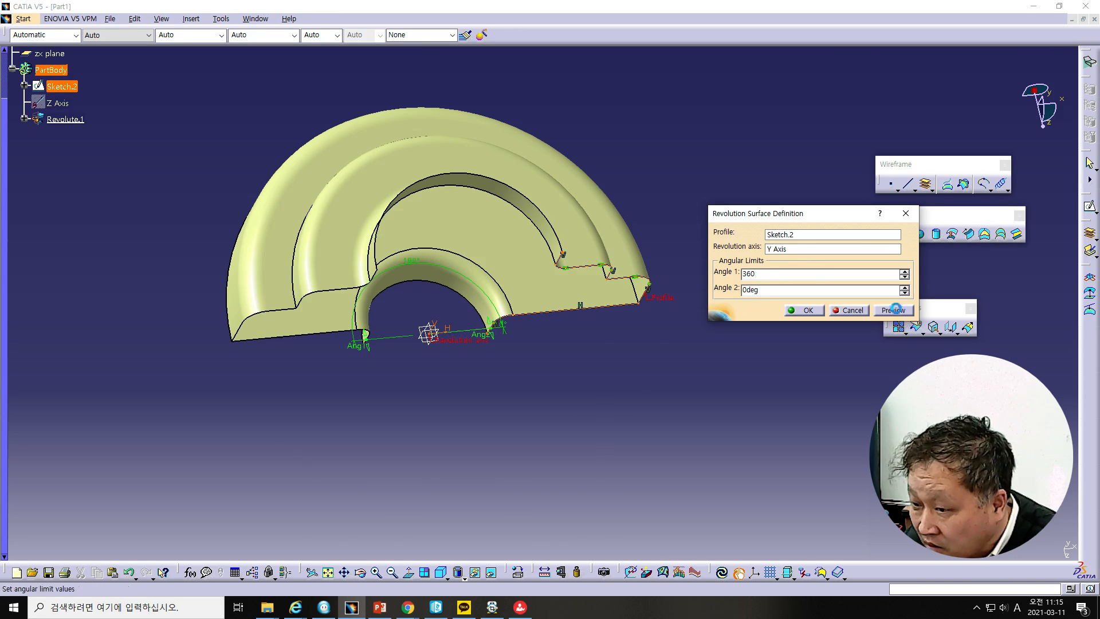
{"action": "left_click", "coordinate": [807, 311]}
{"action": "middle_click_drag", "start_coordinate": [696, 404], "coordinate": [560, 418]}
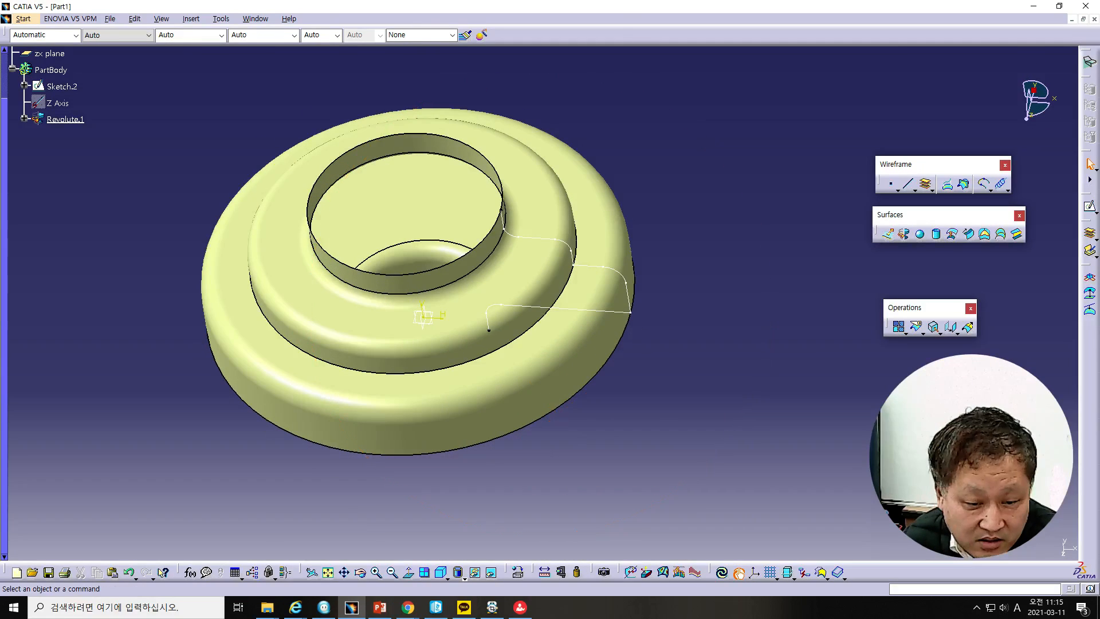
Switch to PowerPoint and review the Surface – Revolve slide's explanation of making a closed revolved body.
{"action": "key", "text": "alt+Tab"}
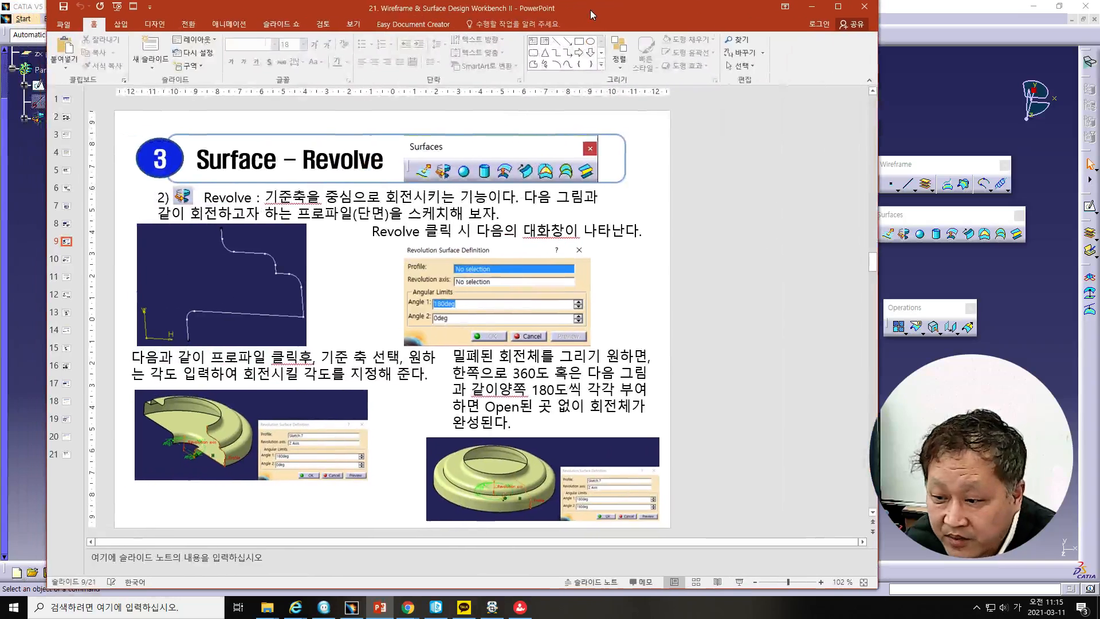
{"action": "left_click", "coordinate": [558, 417]}
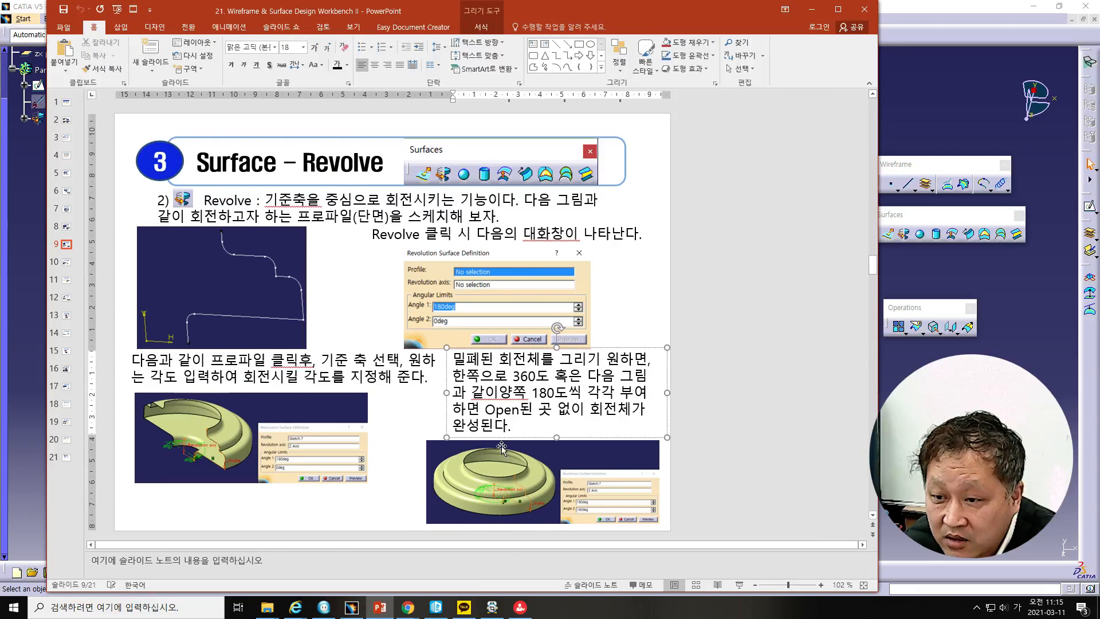
{"action": "scroll", "coordinate": [502, 448], "scroll_direction": "down", "scroll_amount": 2}
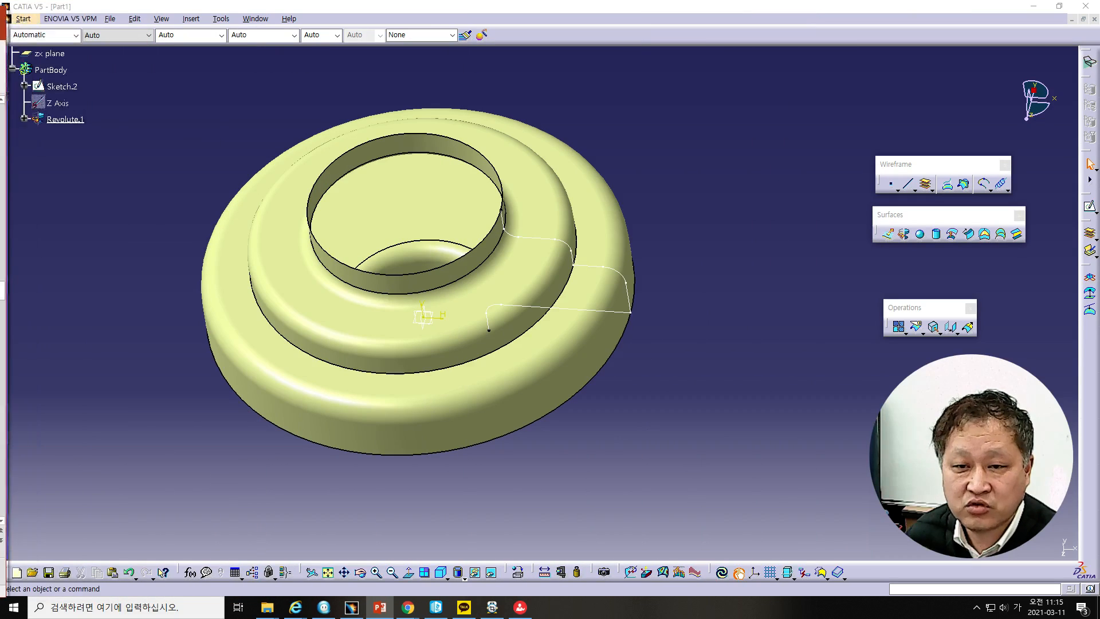
Return to CATIA and delete the revolved surface together with its profile sketch.
{"action": "mouse_move", "coordinate": [151, 75]}
{"action": "left_mouse_down"}
{"action": "mouse_move", "coordinate": [524, 434]}
{"action": "mouse_move", "coordinate": [684, 439]}
{"action": "left_mouse_up"}
{"action": "key", "text": "Delete"}
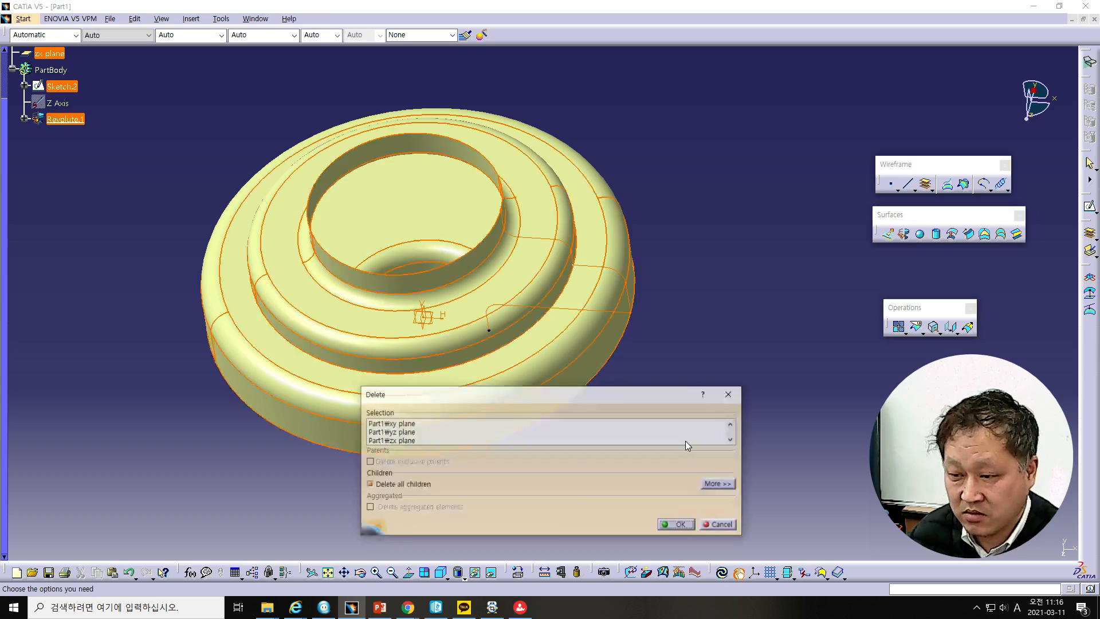
{"action": "left_click", "coordinate": [677, 525]}
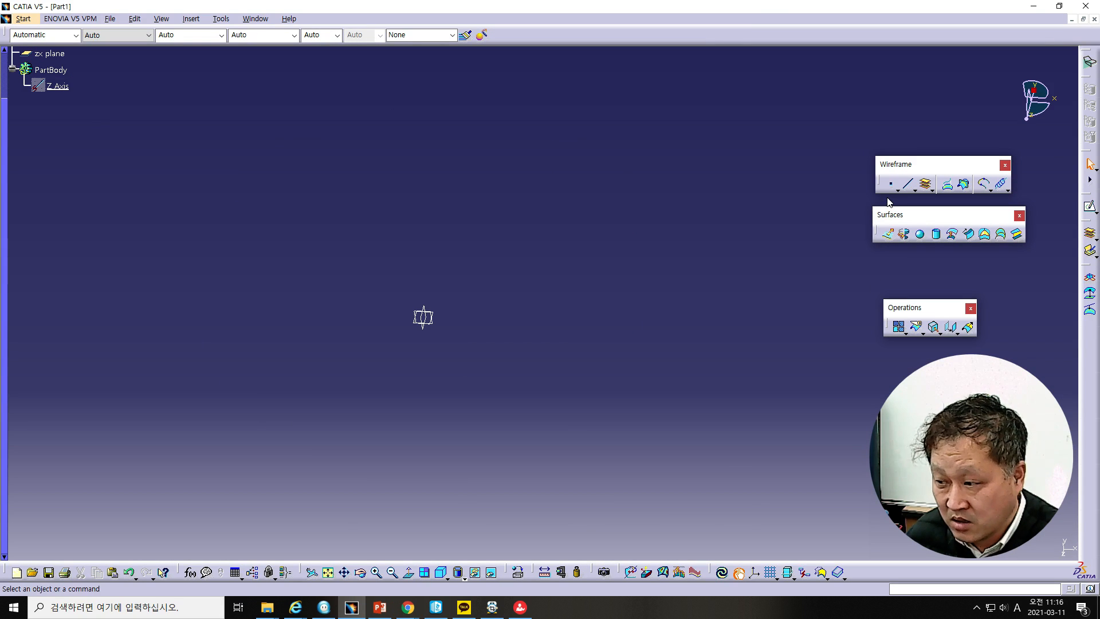
Start a sphere surface and create its center point at X = 100 mm.
{"action": "left_click", "coordinate": [920, 234]}
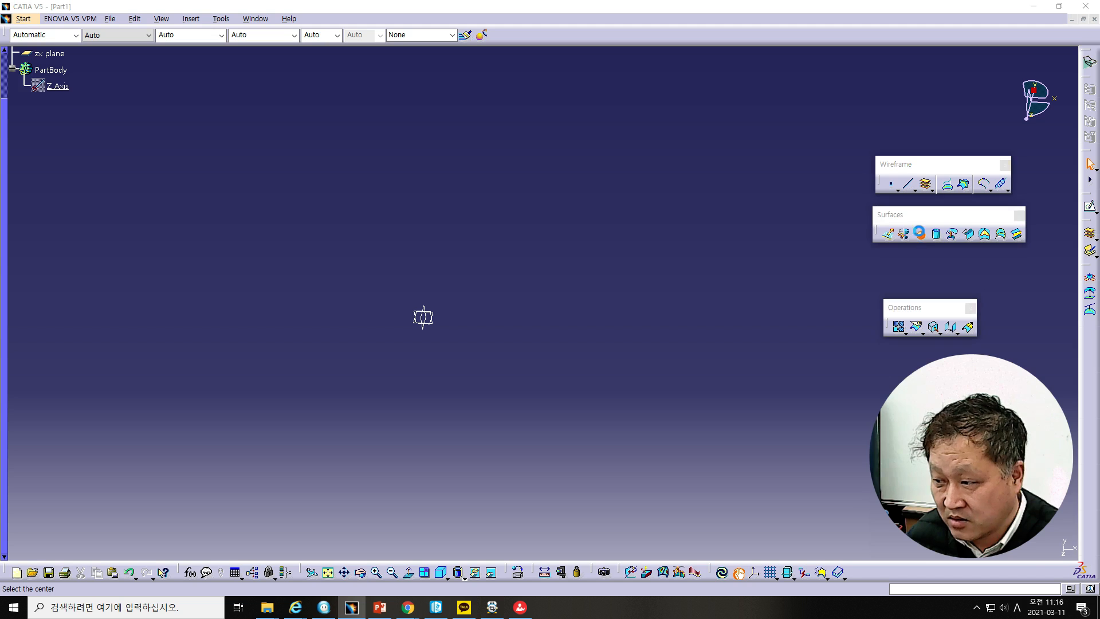
{"action": "left_click_drag", "start_coordinate": [898, 377], "coordinate": [931, 77]}
{"action": "left_click_drag", "start_coordinate": [964, 377], "coordinate": [575, 135]}
{"action": "right_click", "coordinate": [583, 155]}
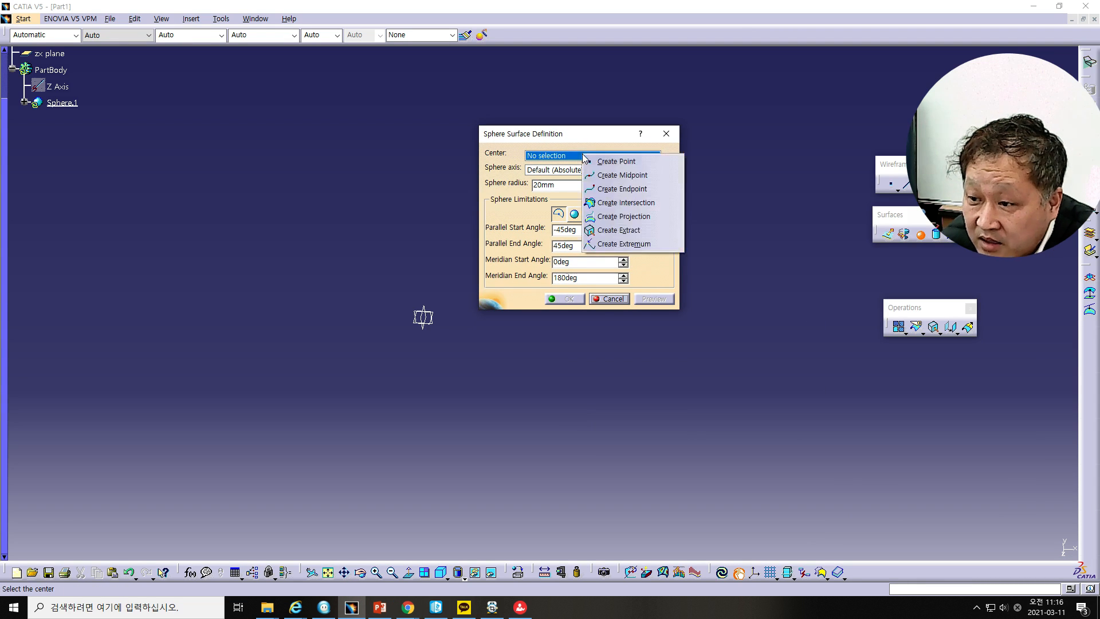
{"action": "left_click", "coordinate": [611, 165]}
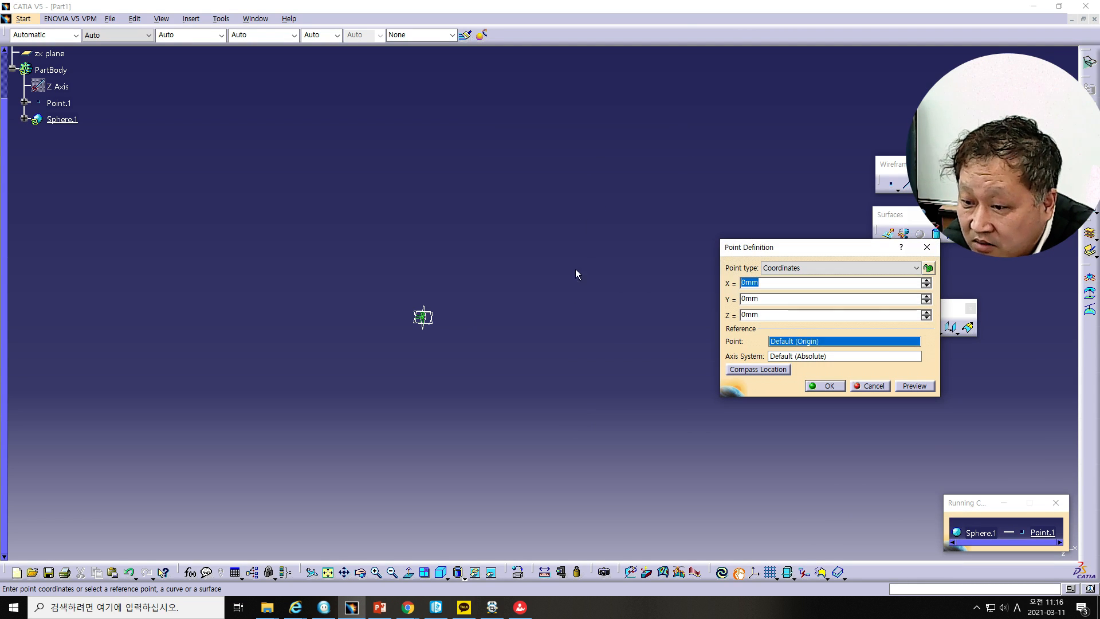
{"action": "type", "text": "100"}
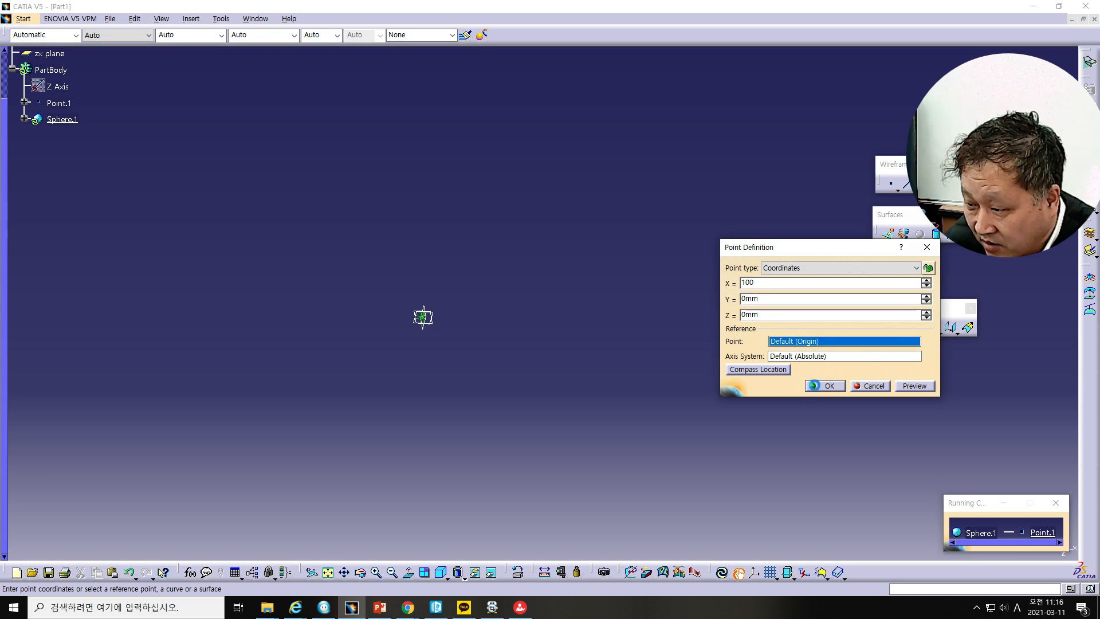
{"action": "left_click", "coordinate": [813, 384]}
Set the sphere radius to 100 mm, preview it and switch the limitation to a complete sphere.
{"action": "left_click_drag", "start_coordinate": [582, 140], "coordinate": [778, 152]}
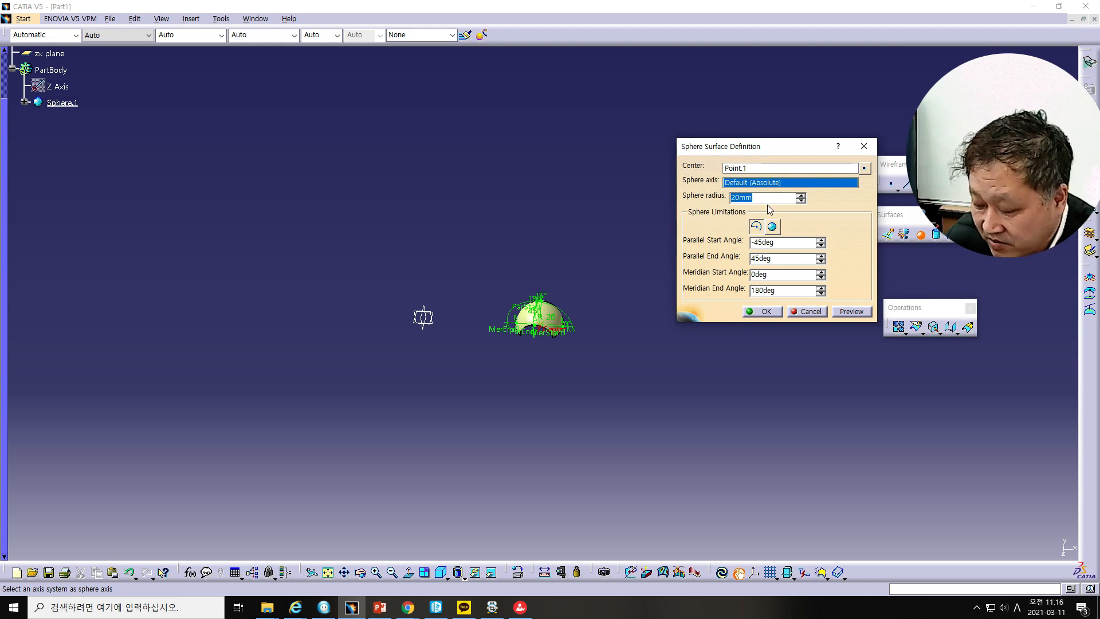
{"action": "type", "text": "100"}
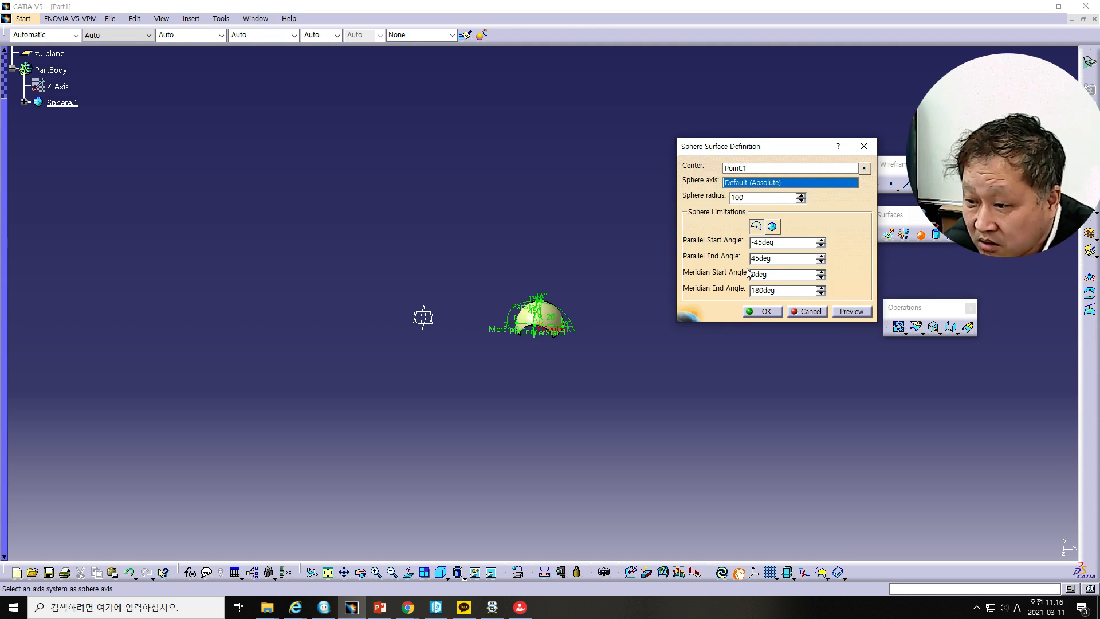
{"action": "left_click", "coordinate": [849, 310]}
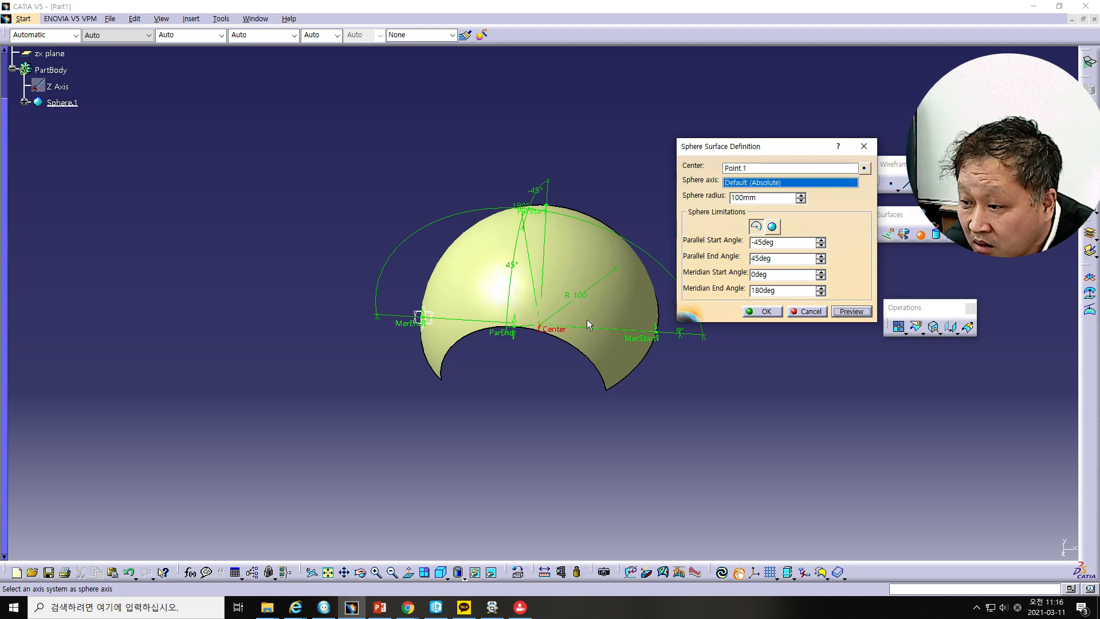
{"action": "left_click", "coordinate": [769, 223]}
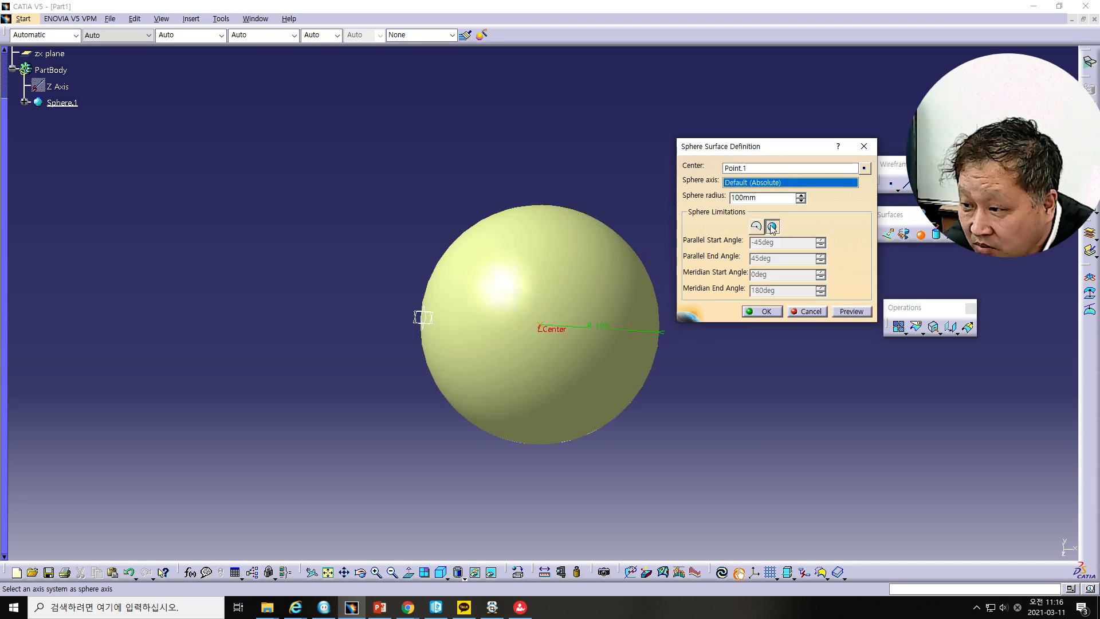
{"action": "mouse_move", "coordinate": [549, 438]}
{"action": "middle_mouse_down"}
{"action": "mouse_move", "coordinate": [540, 207]}
{"action": "mouse_move", "coordinate": [422, 206]}
{"action": "mouse_move", "coordinate": [638, 332]}
{"action": "mouse_move", "coordinate": [550, 370]}
{"action": "middle_mouse_up"}
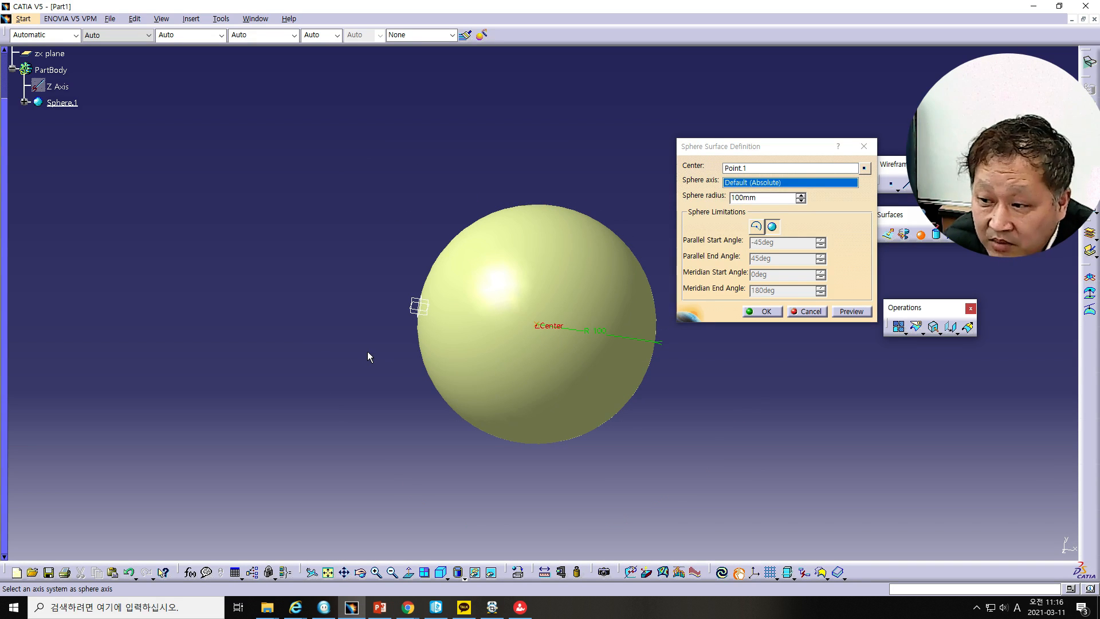
Return the sphere to angular limits and preview it with meridian end angles of 270 and 330 degrees.
{"action": "left_click", "coordinate": [756, 228]}
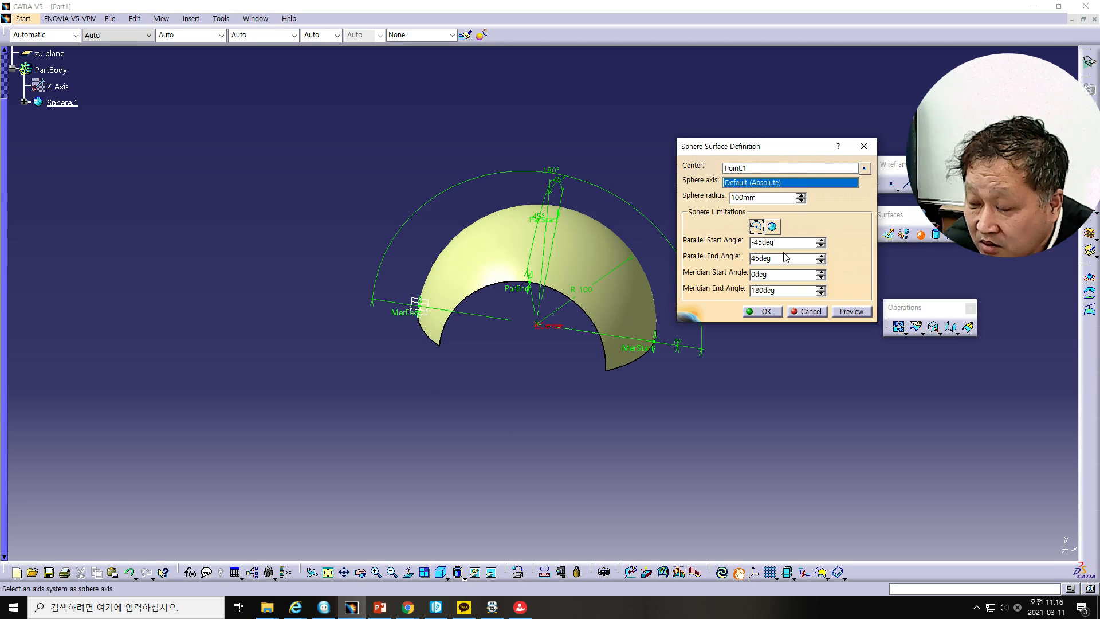
{"action": "middle_click_drag", "start_coordinate": [510, 421], "coordinate": [556, 350]}
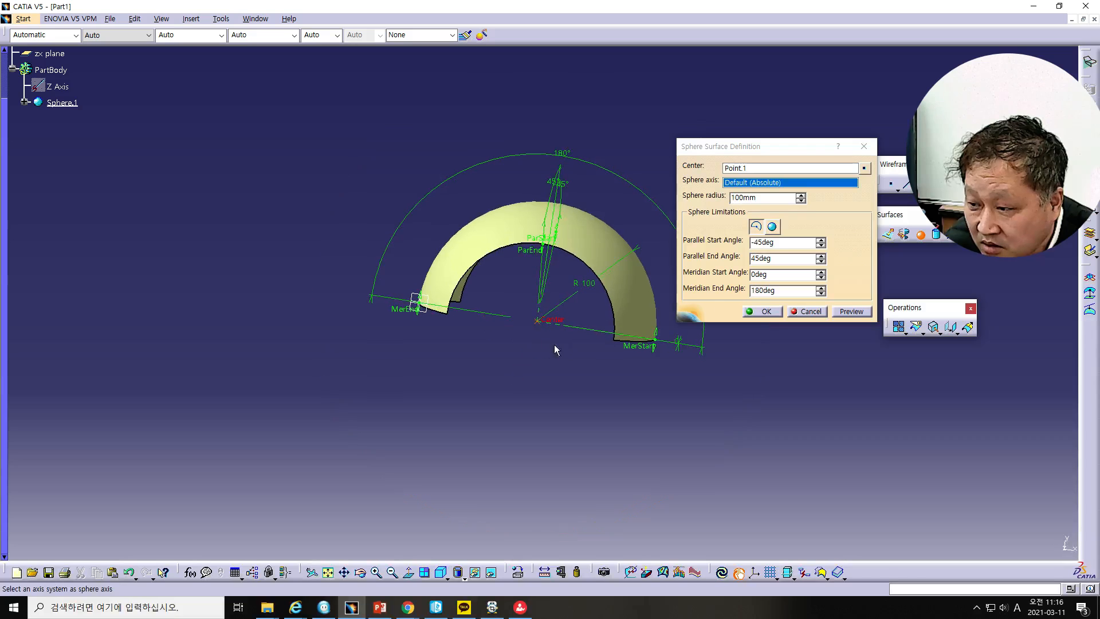
{"action": "left_click_drag", "start_coordinate": [793, 291], "coordinate": [603, 287]}
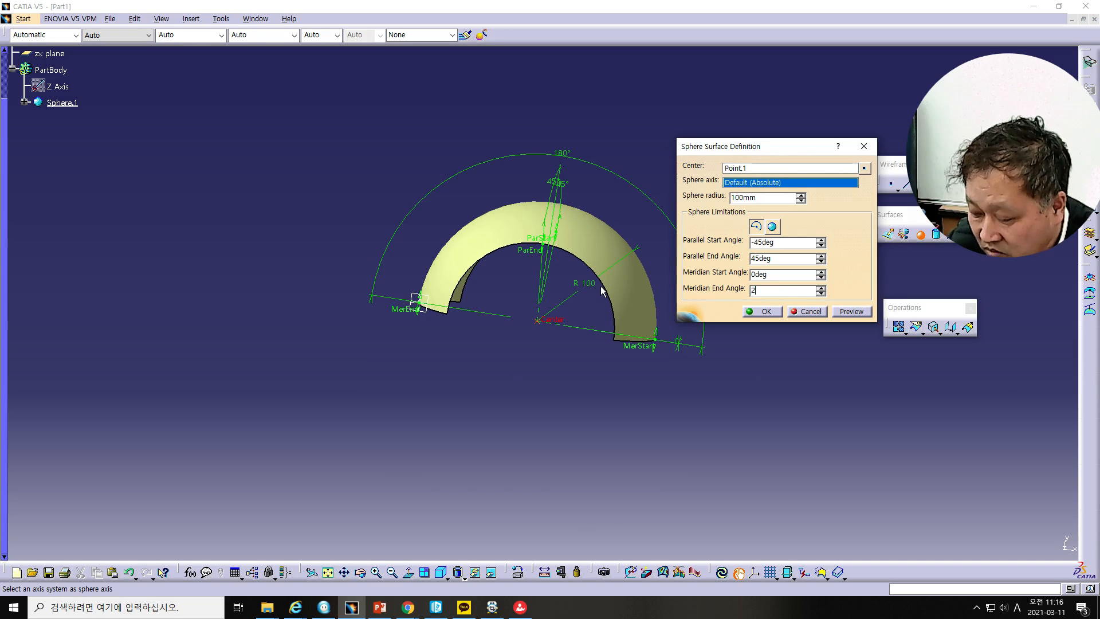
{"action": "left_click", "coordinate": [856, 313]}
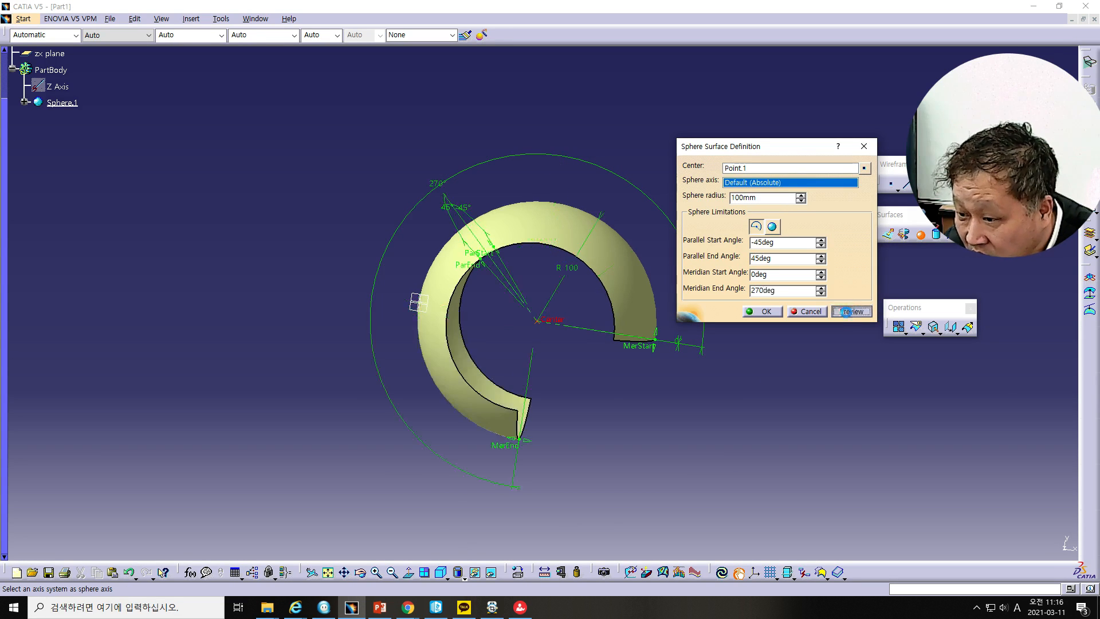
{"action": "middle_click_drag", "start_coordinate": [591, 398], "coordinate": [608, 256]}
{"action": "left_click_drag", "start_coordinate": [790, 290], "coordinate": [650, 291]}
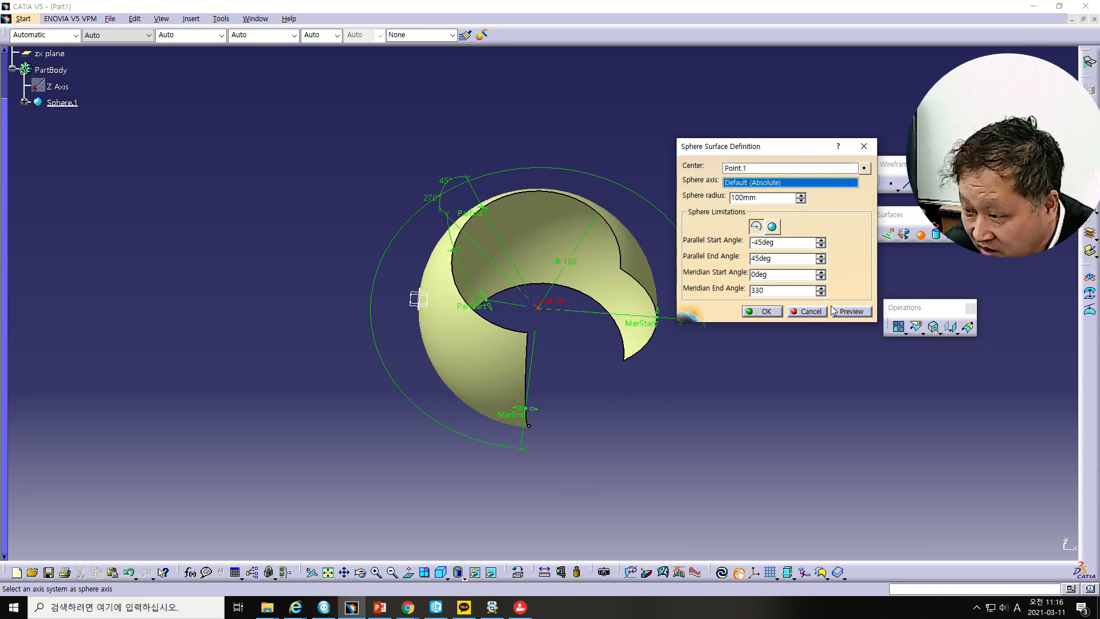
{"action": "left_click", "coordinate": [848, 312]}
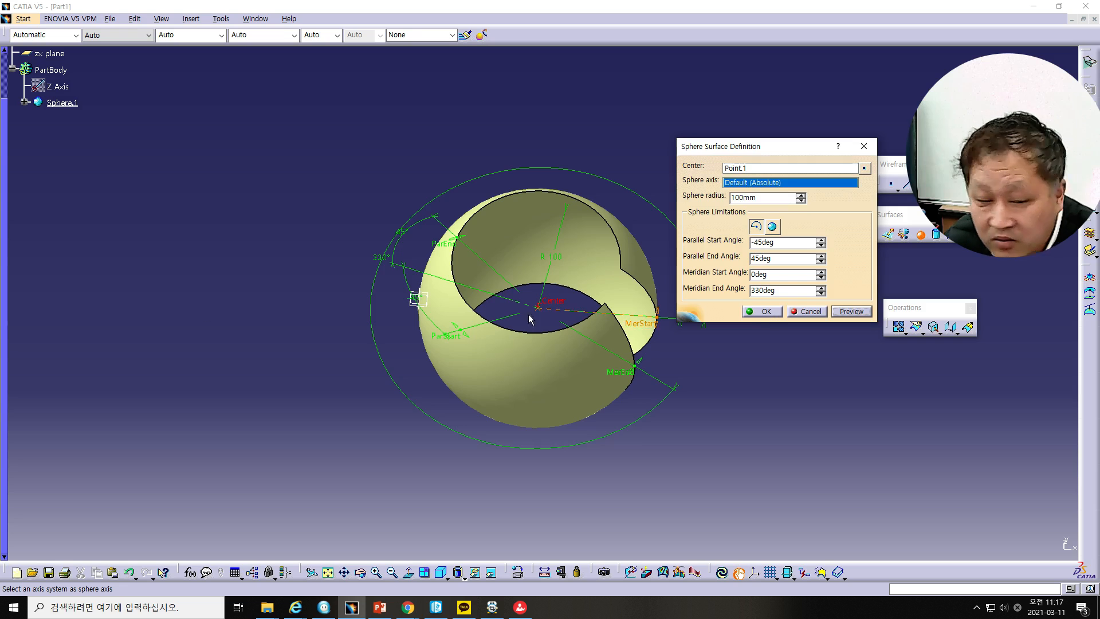
Switch to PowerPoint and review the Surface – Sphere and Surface – Cylinder slides.
{"action": "key", "text": "alt+Tab"}
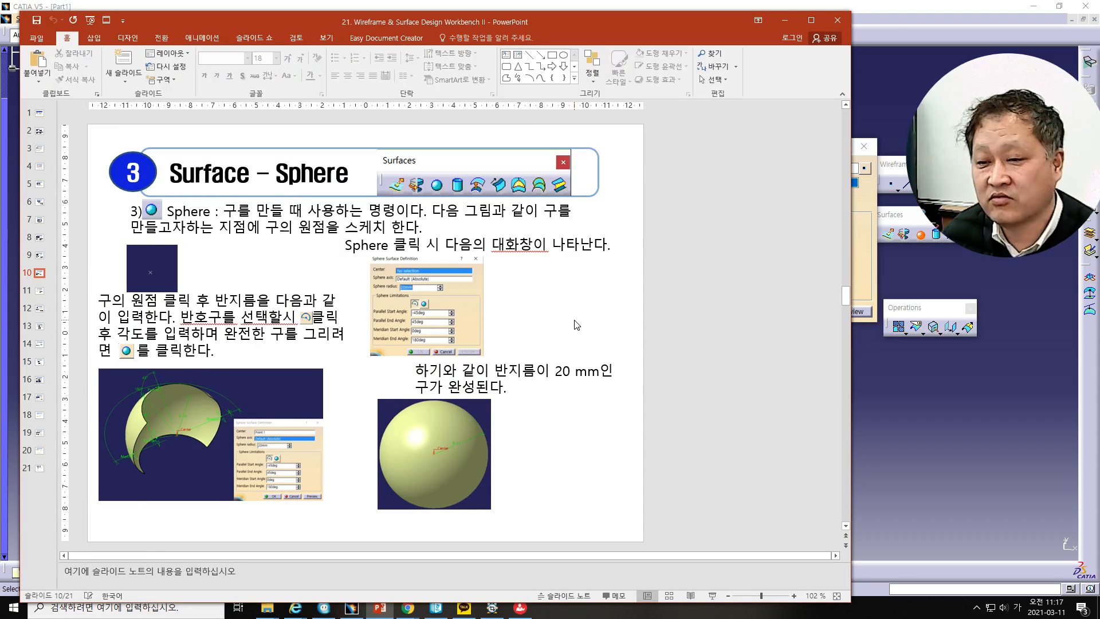
{"action": "scroll", "coordinate": [576, 323], "scroll_direction": "down", "scroll_amount": 1}
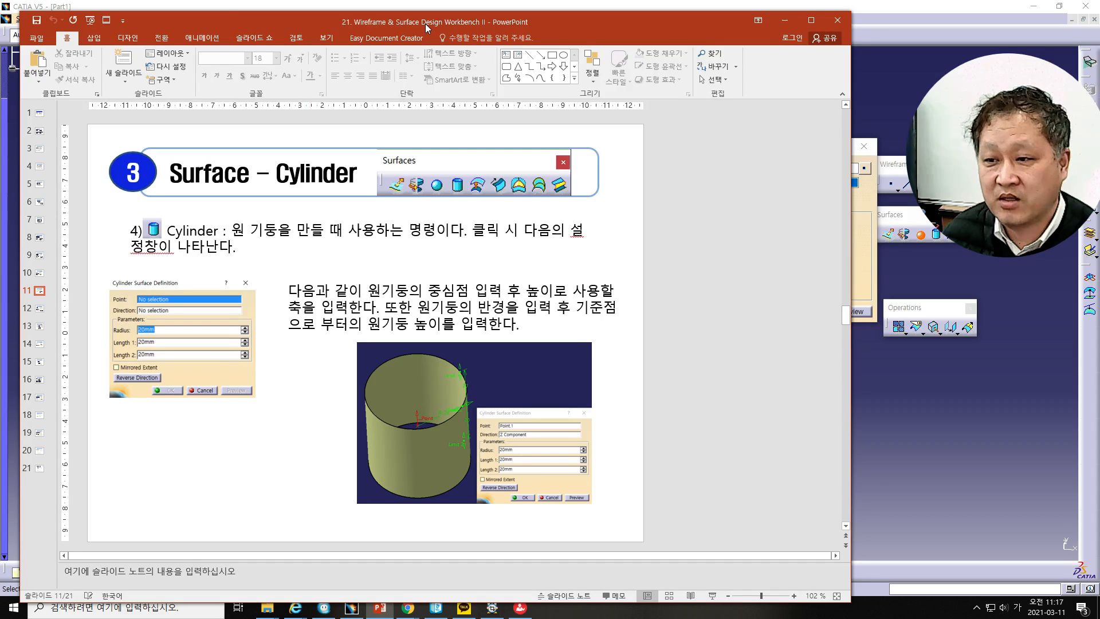
{"action": "left_click_drag", "start_coordinate": [426, 26], "coordinate": [17, 25]}
Return to CATIA and cancel the sphere surface definition.
{"action": "left_click", "coordinate": [418, 298]}
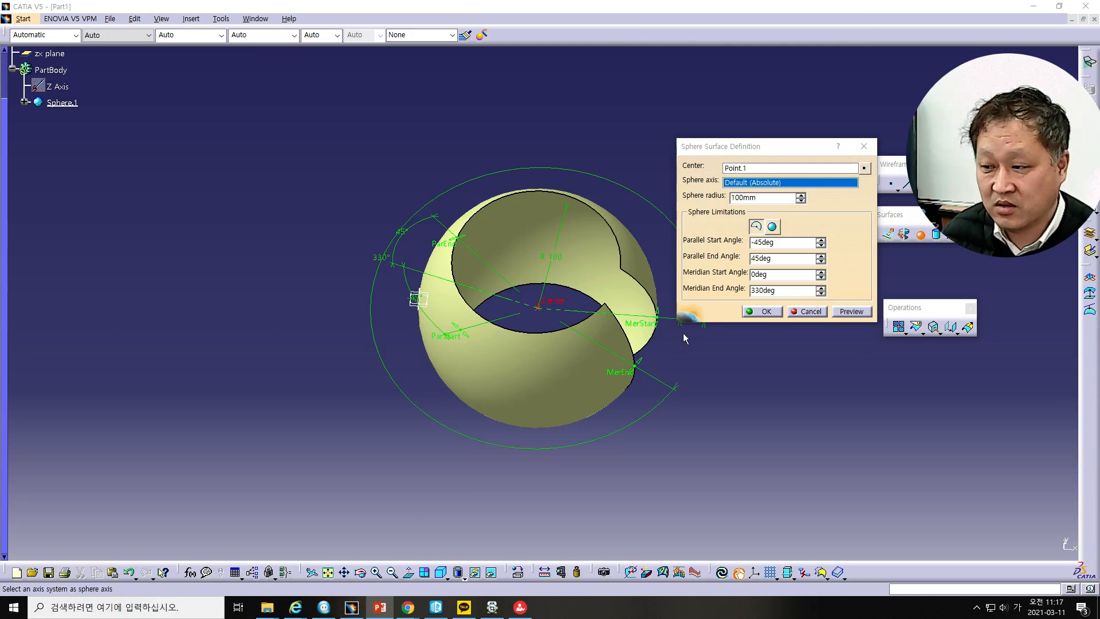
{"action": "left_click", "coordinate": [799, 311]}
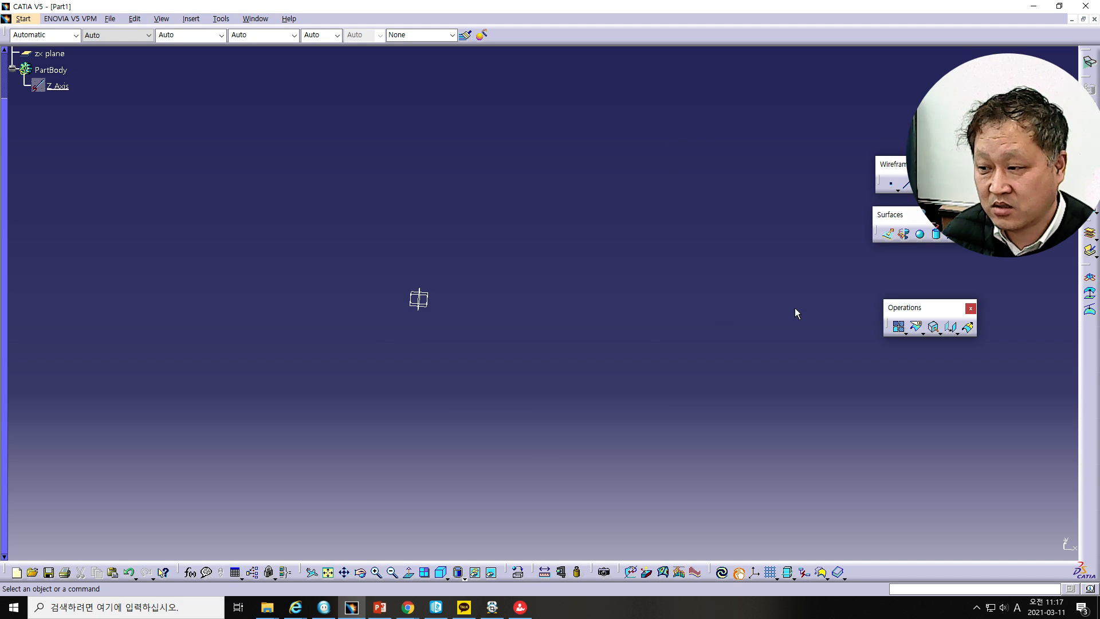
Start a cylinder surface and create its center point at X = 100 mm.
{"action": "left_click_drag", "start_coordinate": [903, 211], "coordinate": [865, 252]}
{"action": "left_click", "coordinate": [897, 278]}
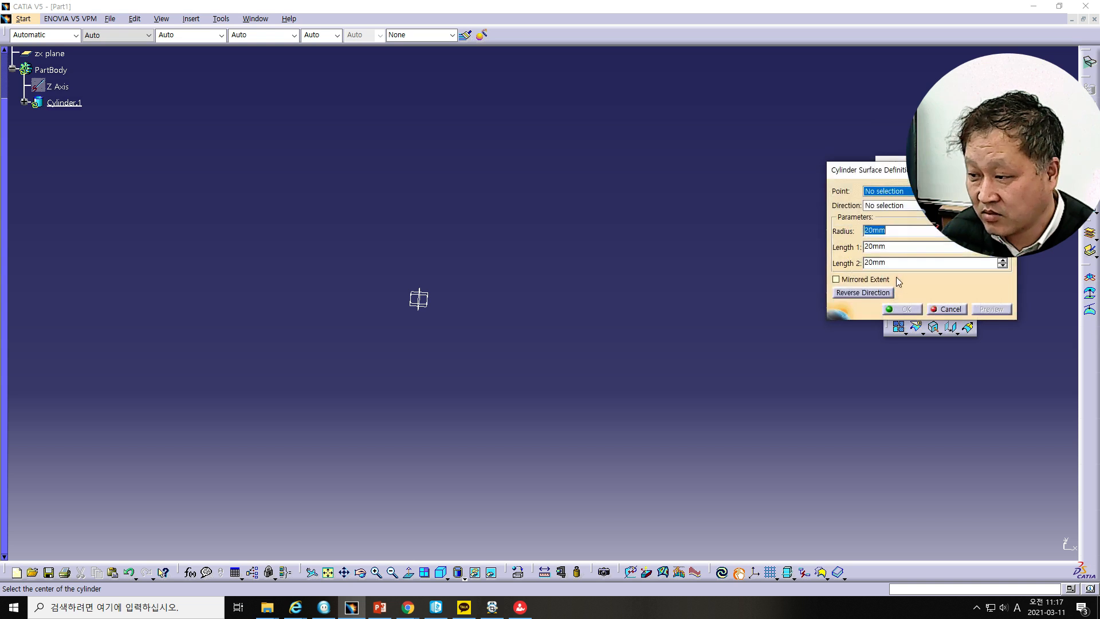
{"action": "left_click_drag", "start_coordinate": [871, 174], "coordinate": [564, 185]}
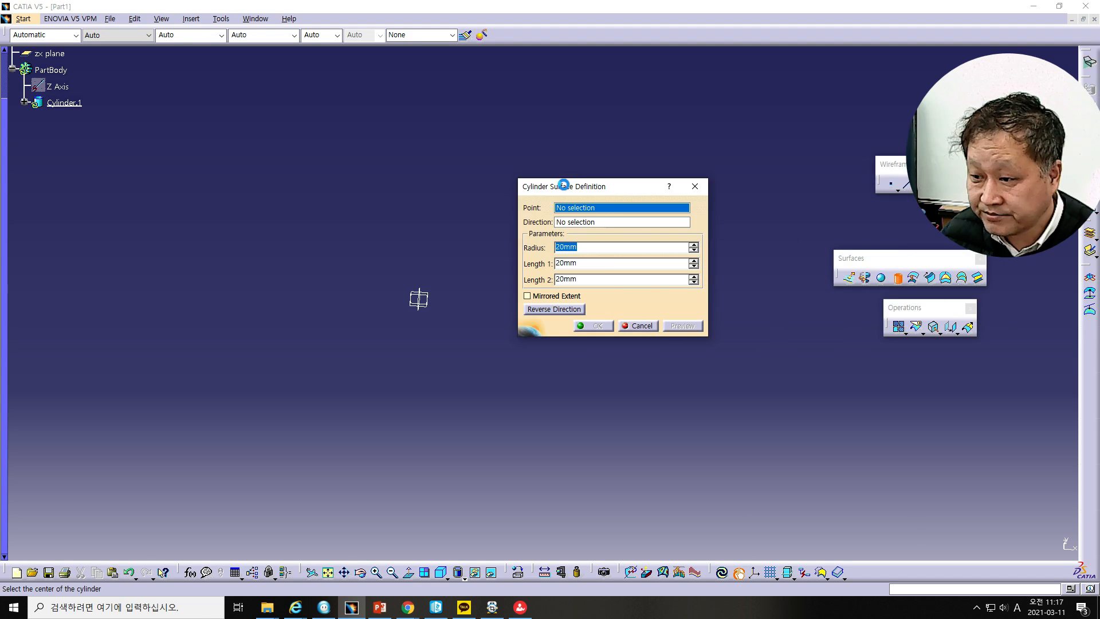
{"action": "right_click", "coordinate": [611, 211]}
{"action": "left_click", "coordinate": [649, 216]}
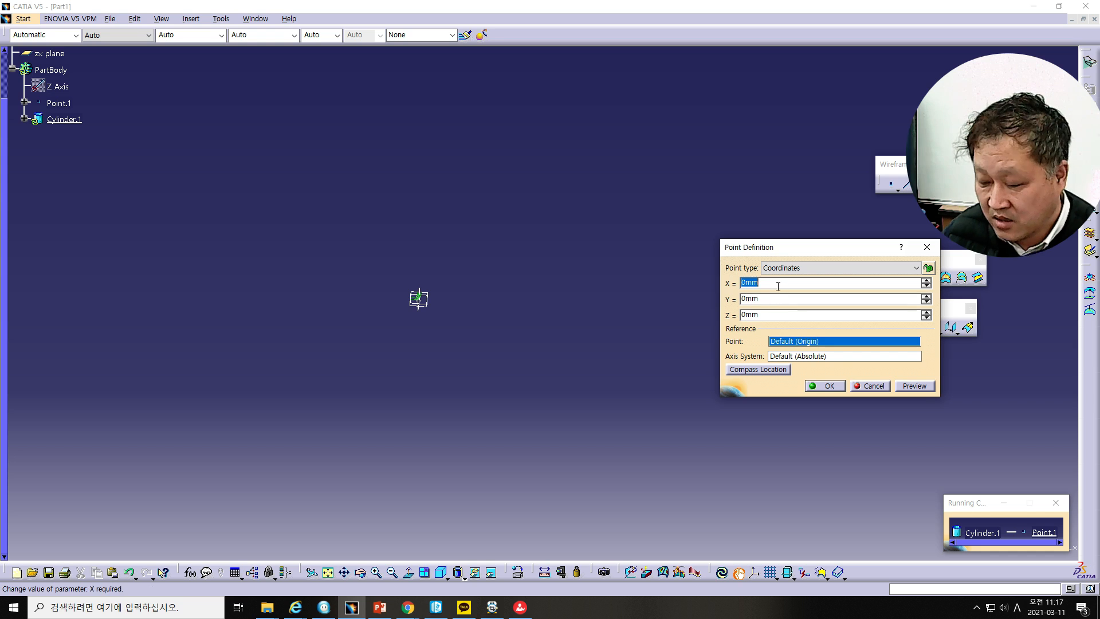
{"action": "type", "text": "100"}
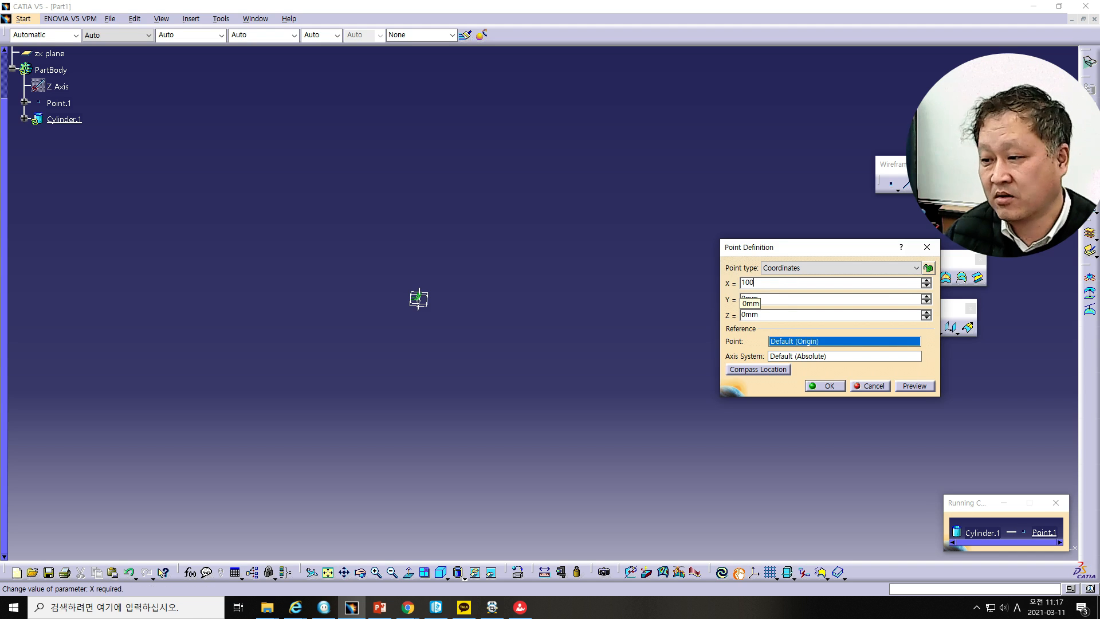
{"action": "left_click", "coordinate": [829, 387]}
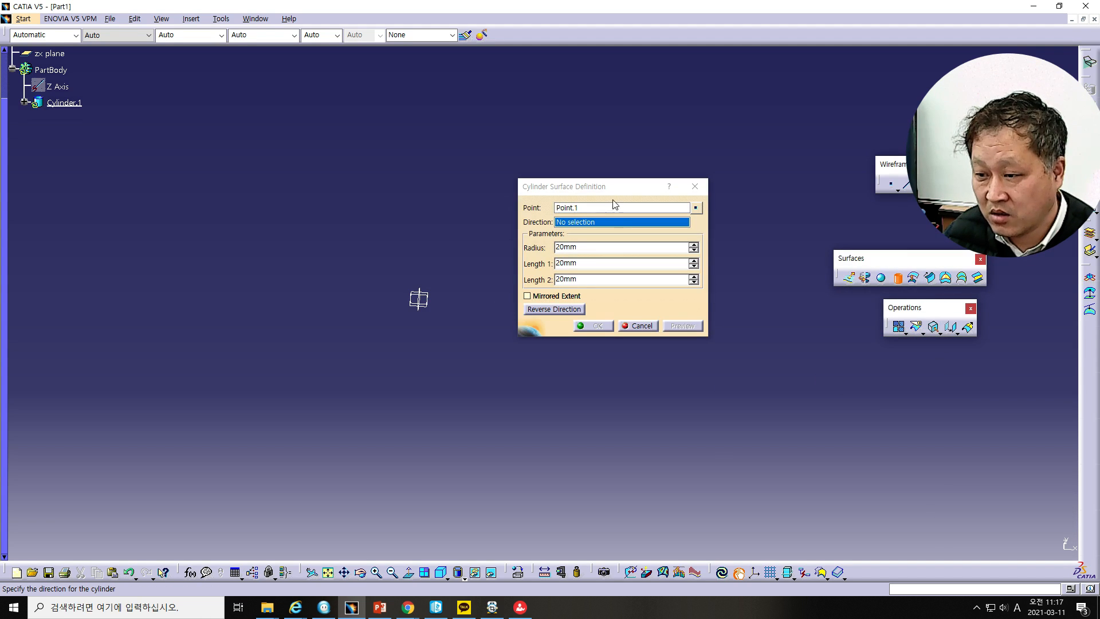
Set the cylinder direction to Z Component and its radius to 100 mm, and preview it.
{"action": "left_click_drag", "start_coordinate": [614, 188], "coordinate": [690, 159]}
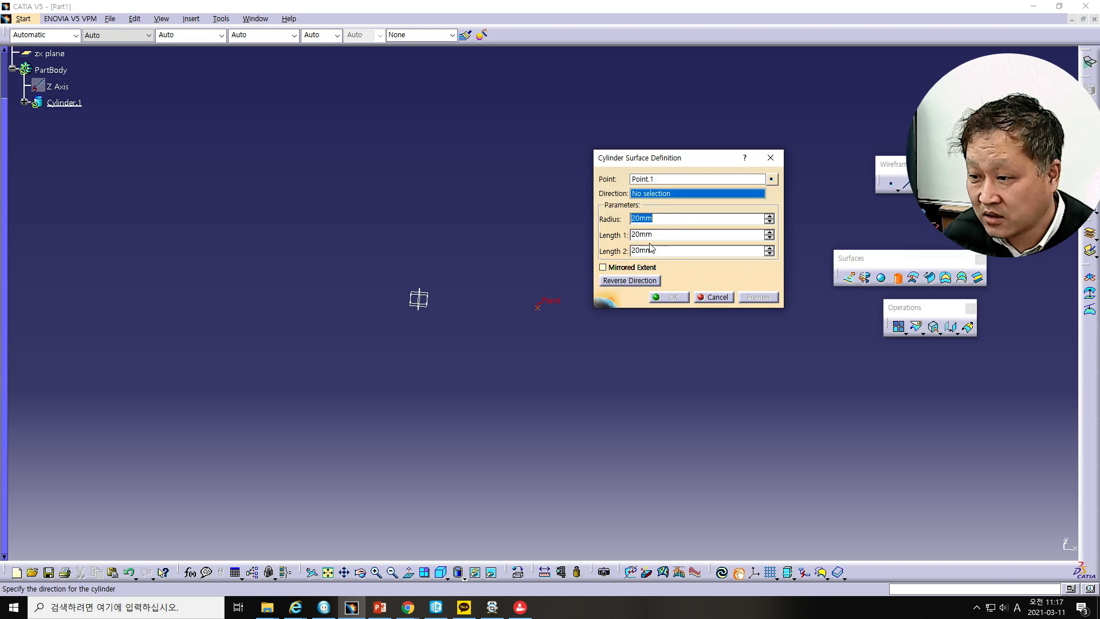
{"action": "right_click", "coordinate": [670, 195]}
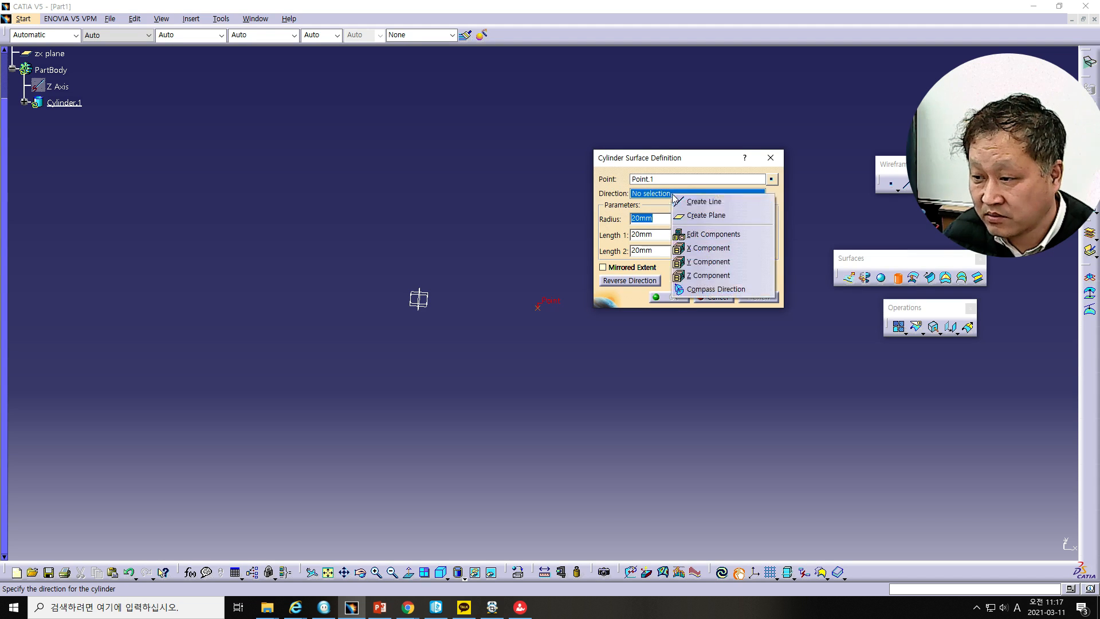
{"action": "left_click", "coordinate": [693, 271]}
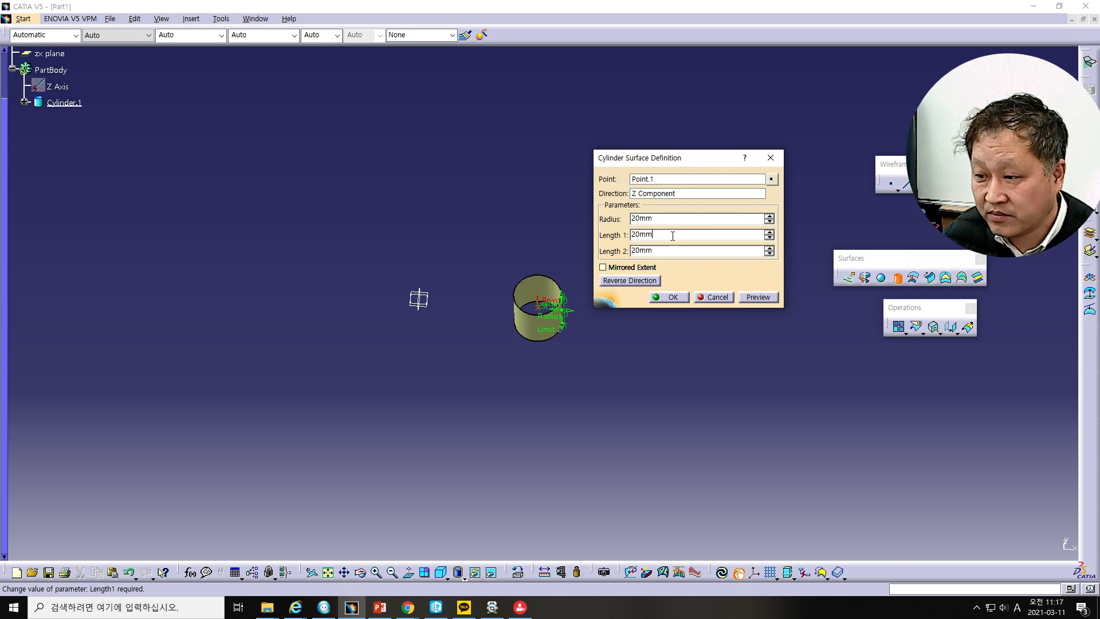
{"action": "left_click_drag", "start_coordinate": [667, 219], "coordinate": [529, 214]}
{"action": "type", "text": "100"}
{"action": "left_click", "coordinate": [755, 298]}
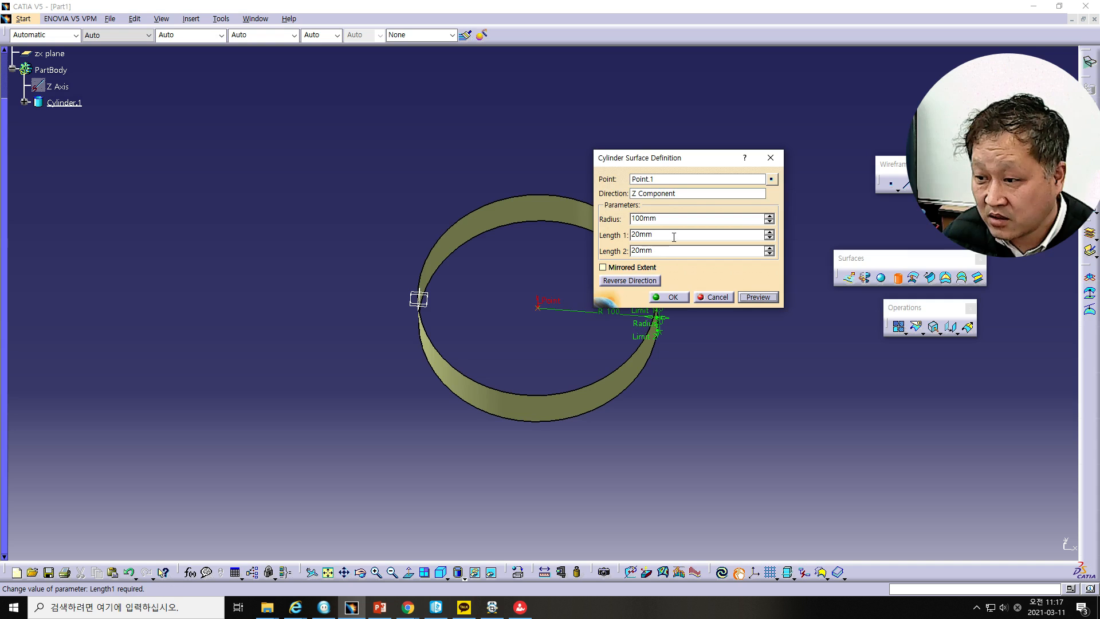
Set the cylinder's Length 1 to 100 mm, enable Mirrored Extent and create the surface.
{"action": "left_click_drag", "start_coordinate": [669, 155], "coordinate": [730, 118]}
{"action": "left_click_drag", "start_coordinate": [727, 201], "coordinate": [577, 196]}
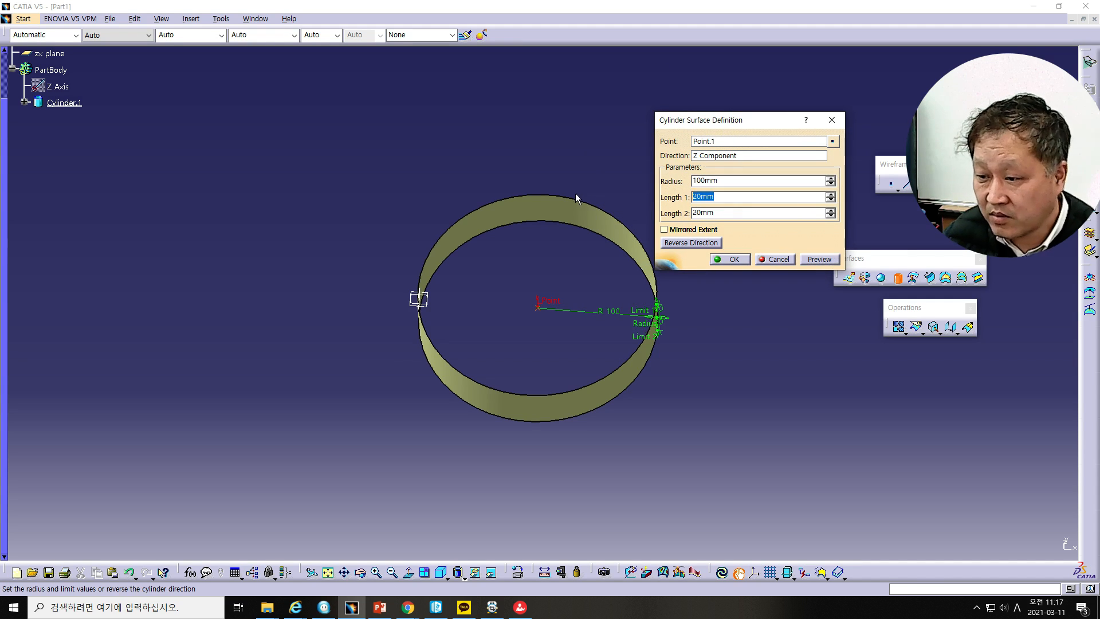
{"action": "type", "text": "100"}
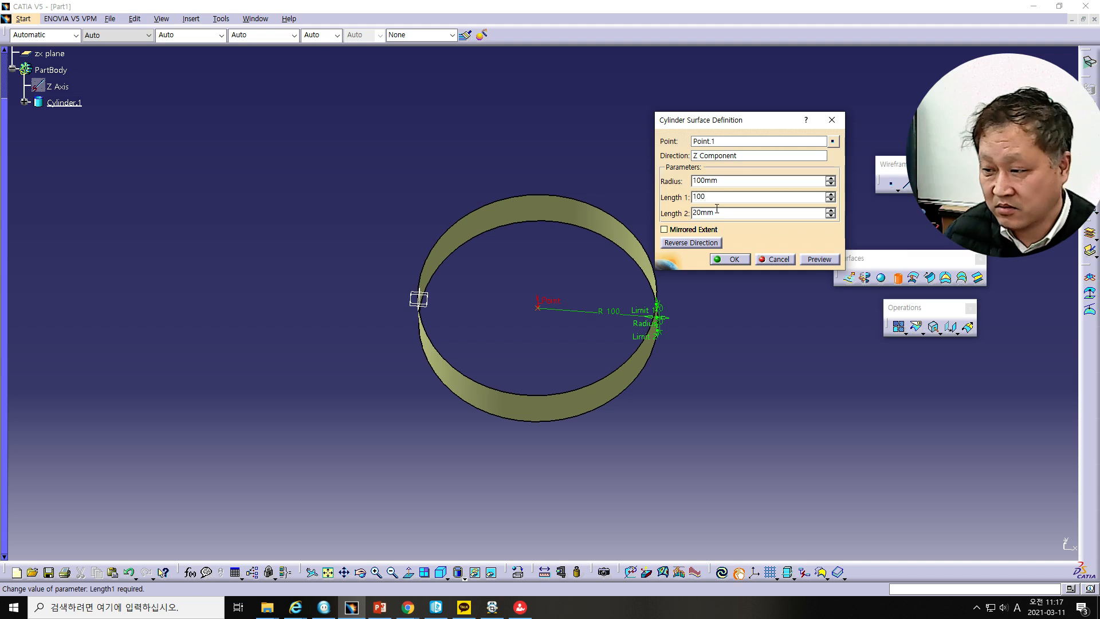
{"action": "left_click", "coordinate": [819, 259]}
{"action": "middle_click_drag", "start_coordinate": [561, 454], "coordinate": [611, 262]}
{"action": "left_click", "coordinate": [665, 229]}
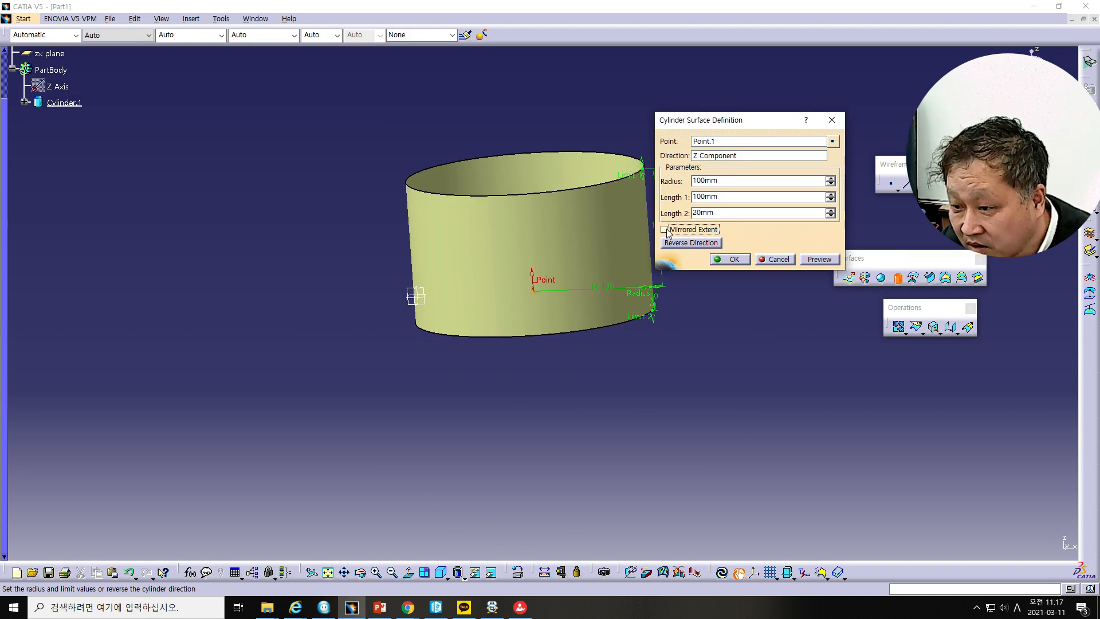
{"action": "left_click", "coordinate": [730, 259]}
{"action": "middle_click_drag", "start_coordinate": [744, 303], "coordinate": [633, 449]}
Switch to PowerPoint and review the Surface – Cylinder and Surface – Offset slides.
{"action": "left_click", "coordinate": [379, 607]}
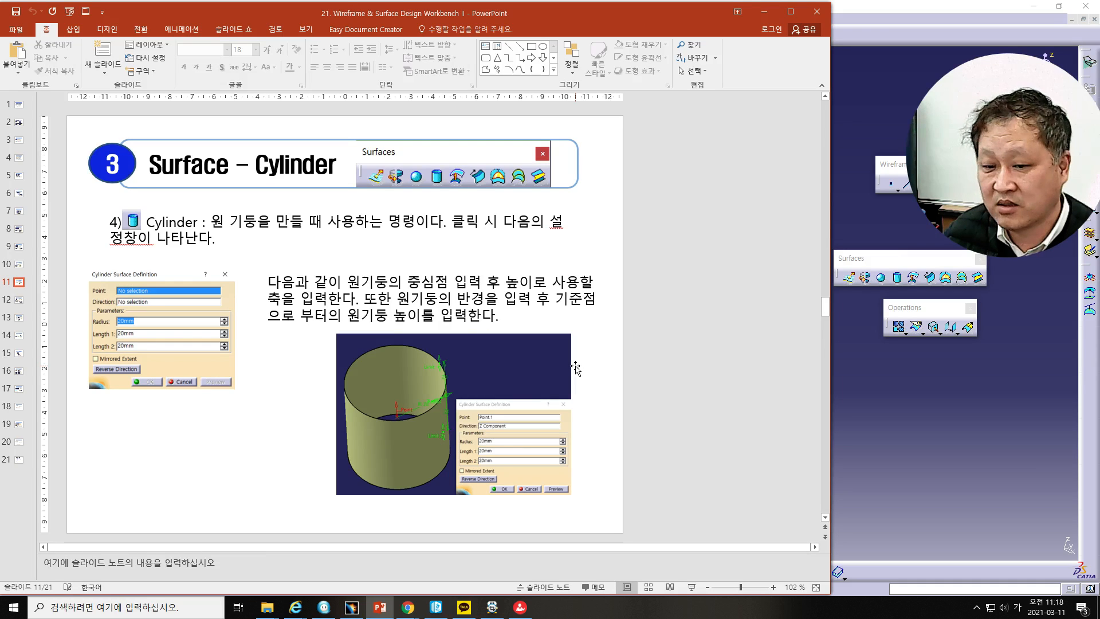
{"action": "scroll", "coordinate": [576, 369], "scroll_direction": "down", "scroll_amount": 1}
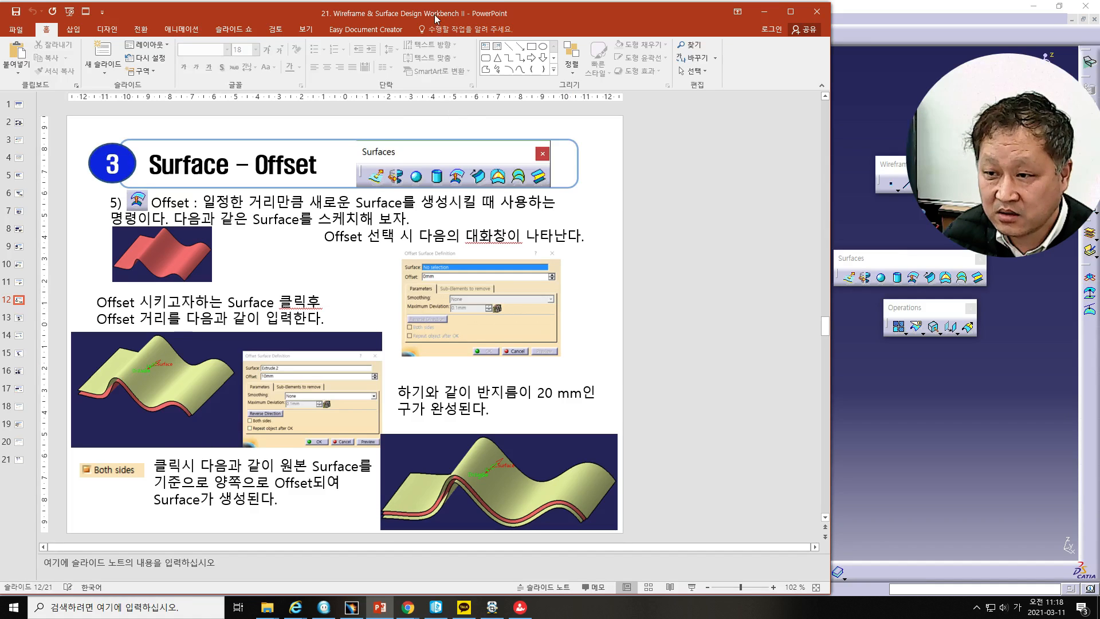
Switch to CATIA, start an Offset surface from the cylinder with a 20 mm offset, and preview it.
{"action": "key", "text": "alt+Tab"}
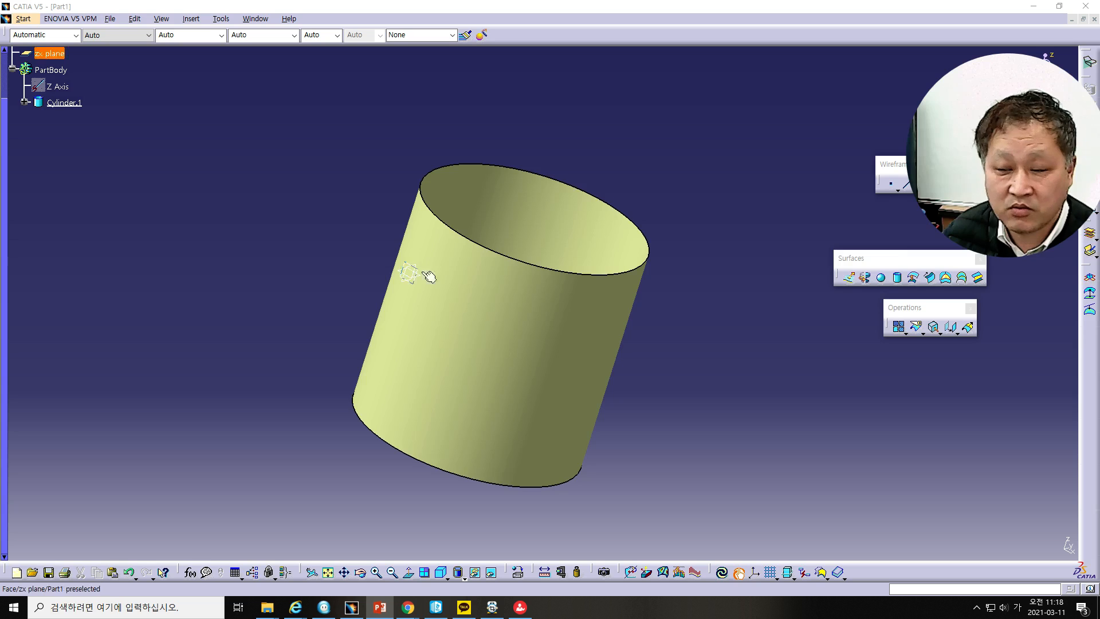
{"action": "left_click", "coordinate": [913, 278]}
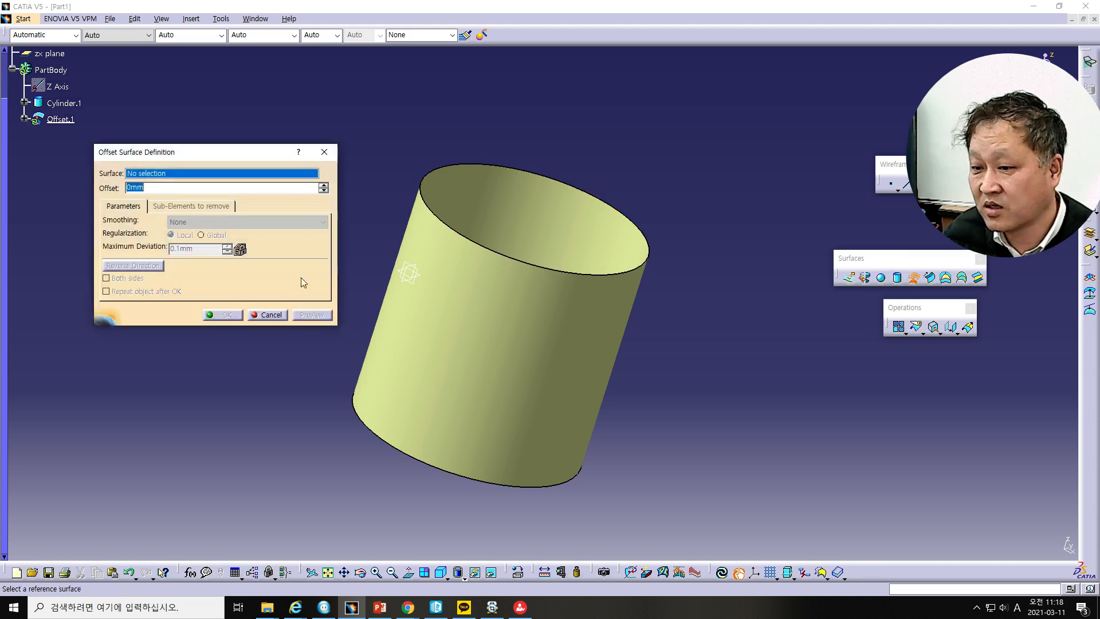
{"action": "left_click", "coordinate": [504, 270]}
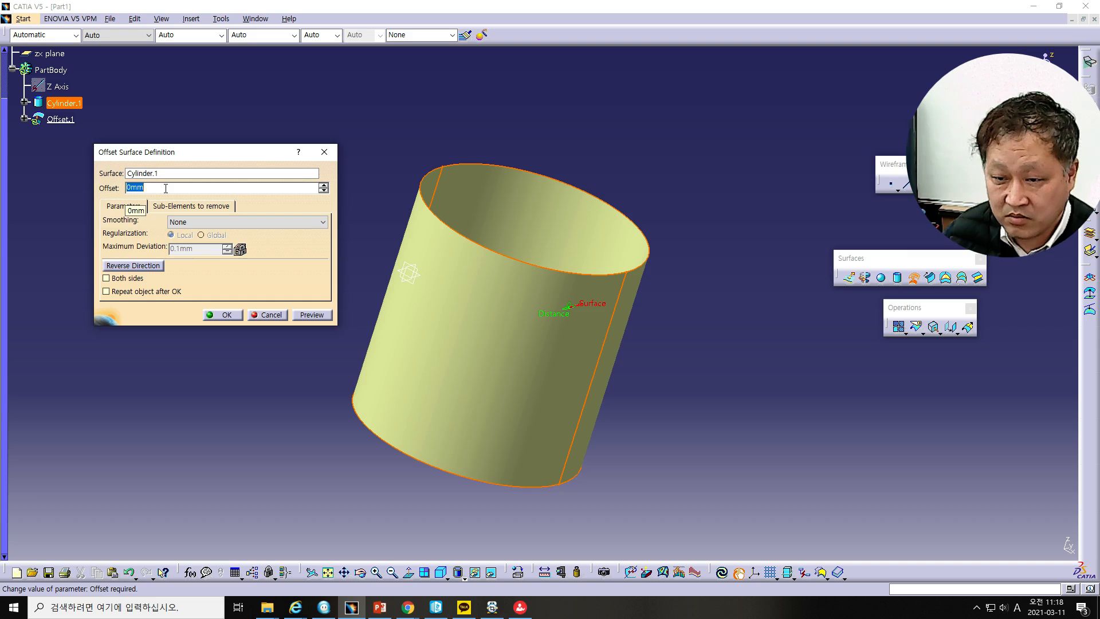
{"action": "type", "text": "20"}
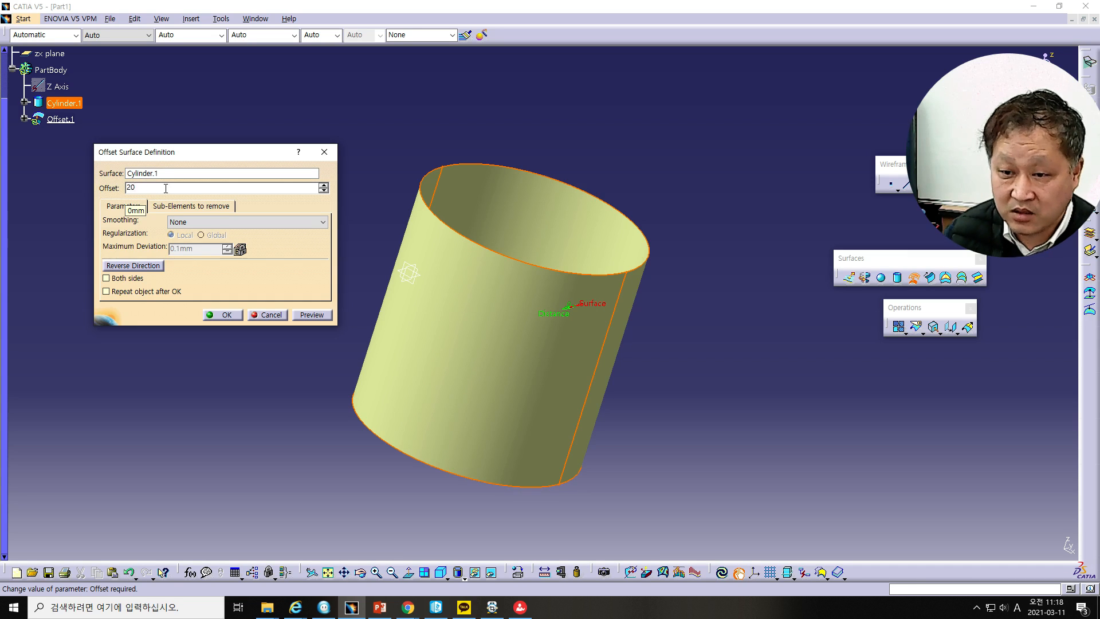
{"action": "left_click", "coordinate": [303, 315]}
{"action": "middle_click_drag", "start_coordinate": [528, 307], "coordinate": [405, 263]}
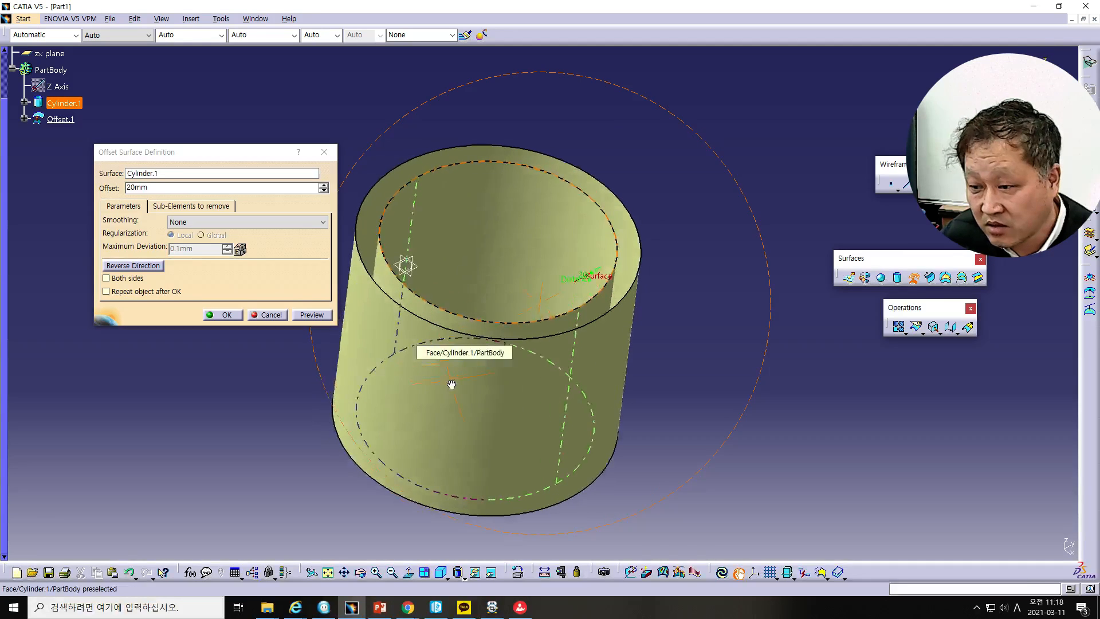
Reverse the offset direction to the inside of the cylinder, preview it and create the surface.
{"action": "left_click", "coordinate": [141, 266]}
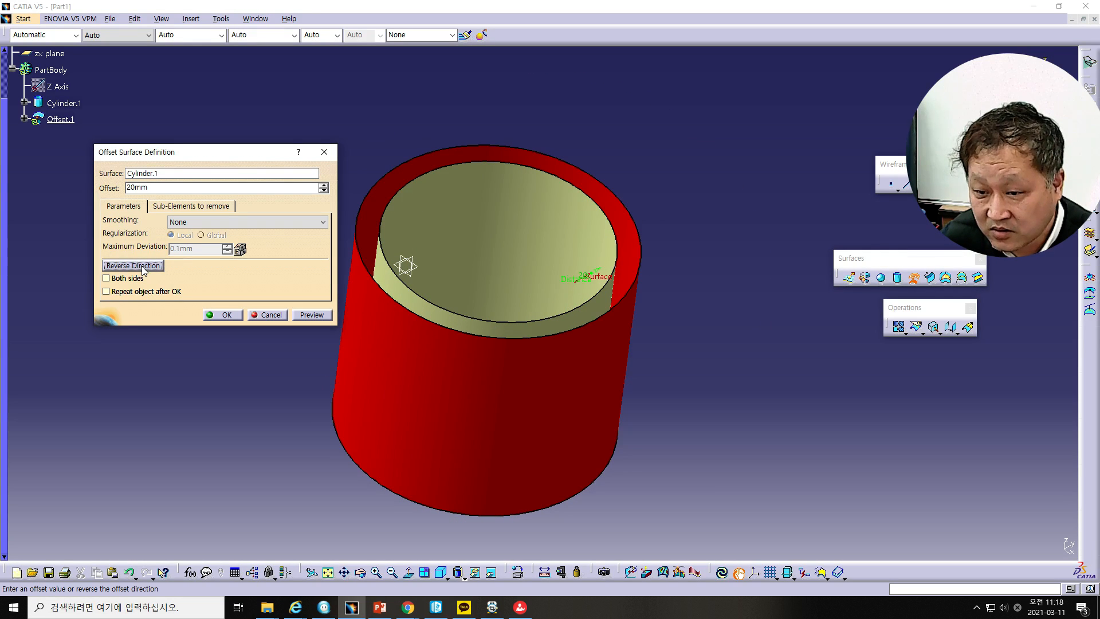
{"action": "left_click", "coordinate": [142, 269]}
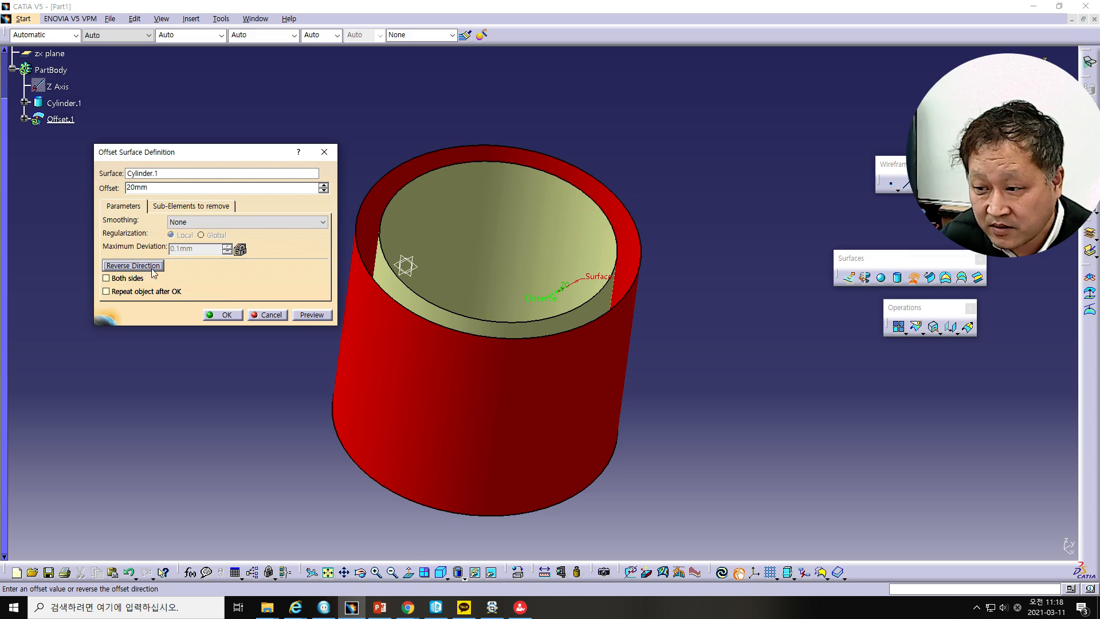
{"action": "left_click", "coordinate": [309, 315]}
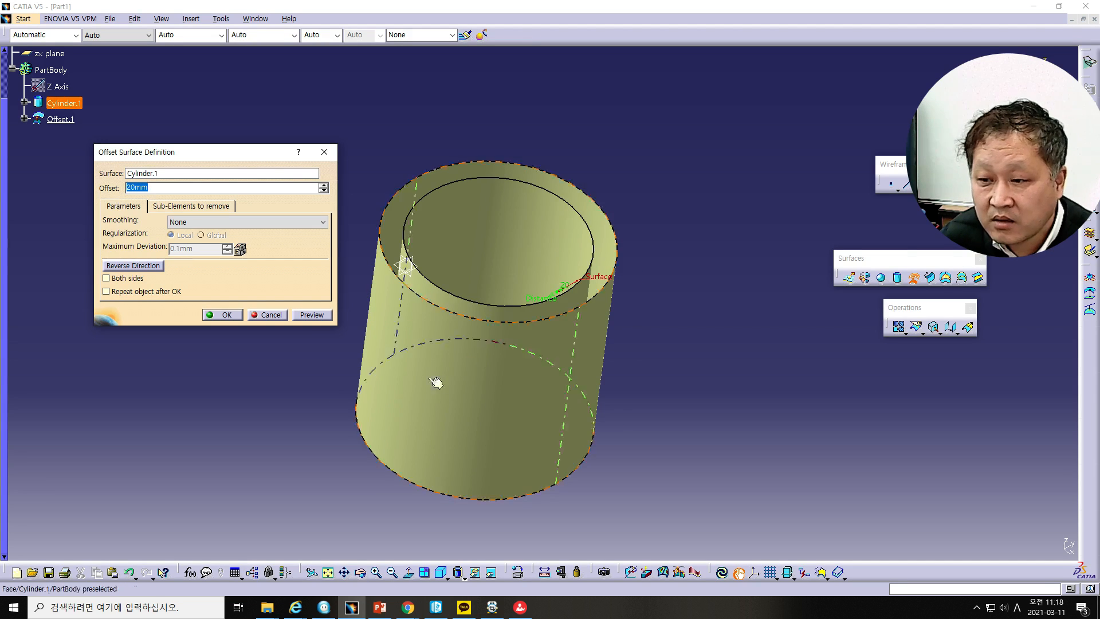
{"action": "left_click", "coordinate": [218, 315]}
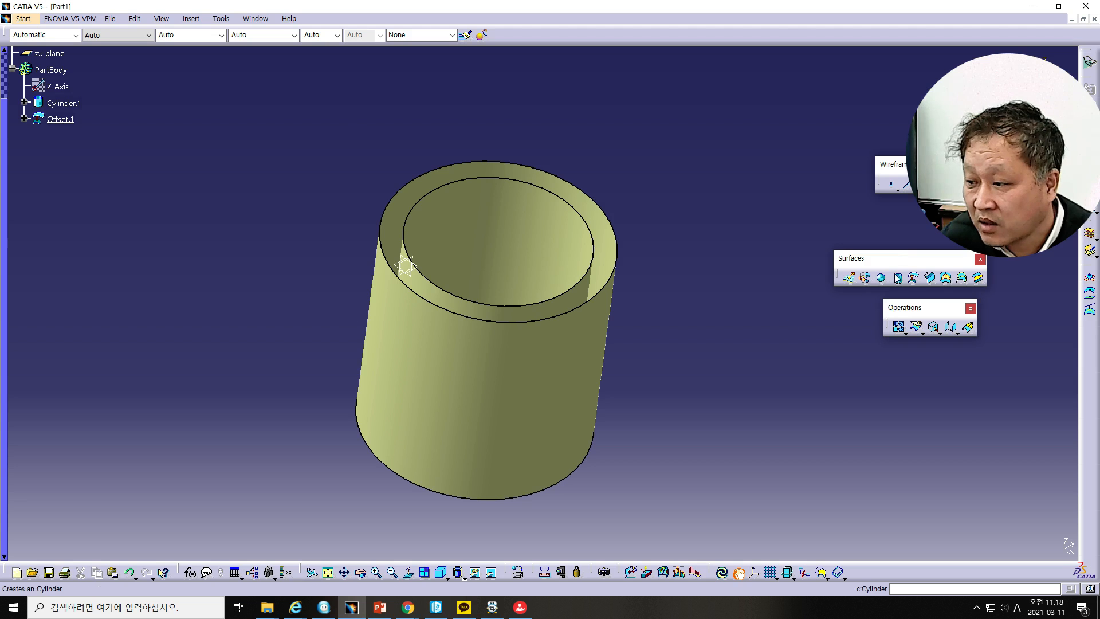
Offset the inner offset surface by 20 mm with the direction reversed, creating another surface inside it.
{"action": "left_click", "coordinate": [913, 277]}
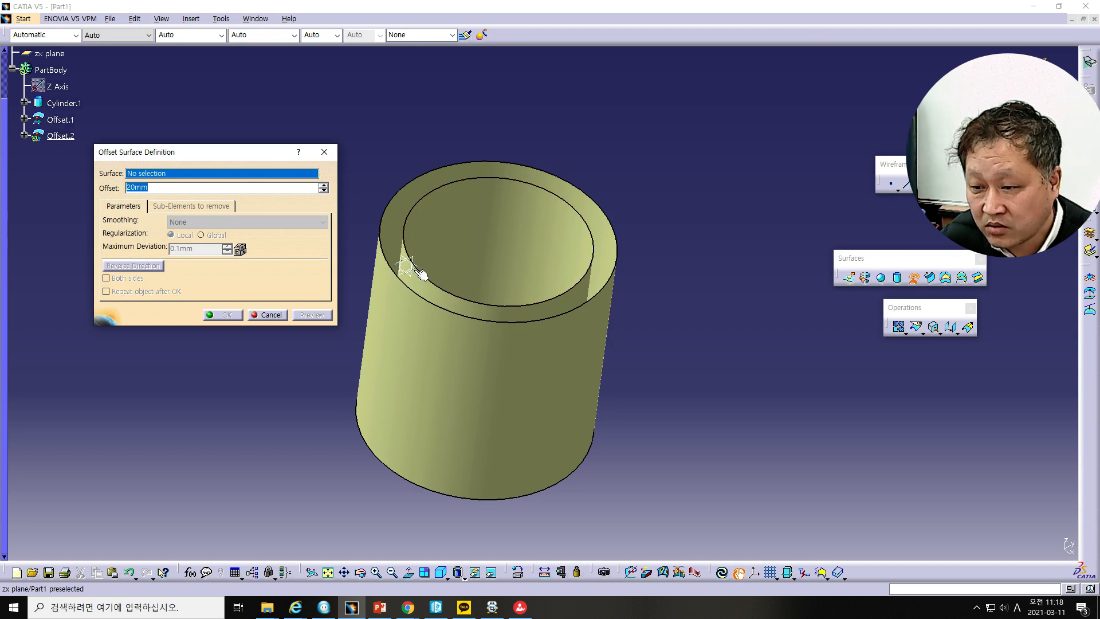
{"action": "left_click", "coordinate": [437, 287]}
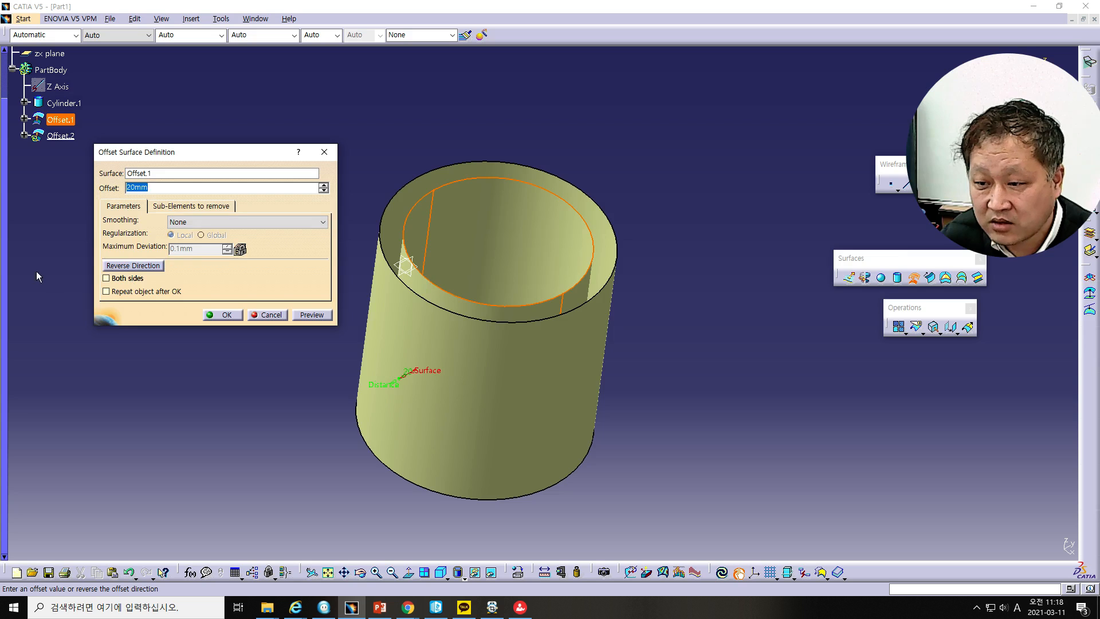
{"action": "left_click", "coordinate": [311, 314]}
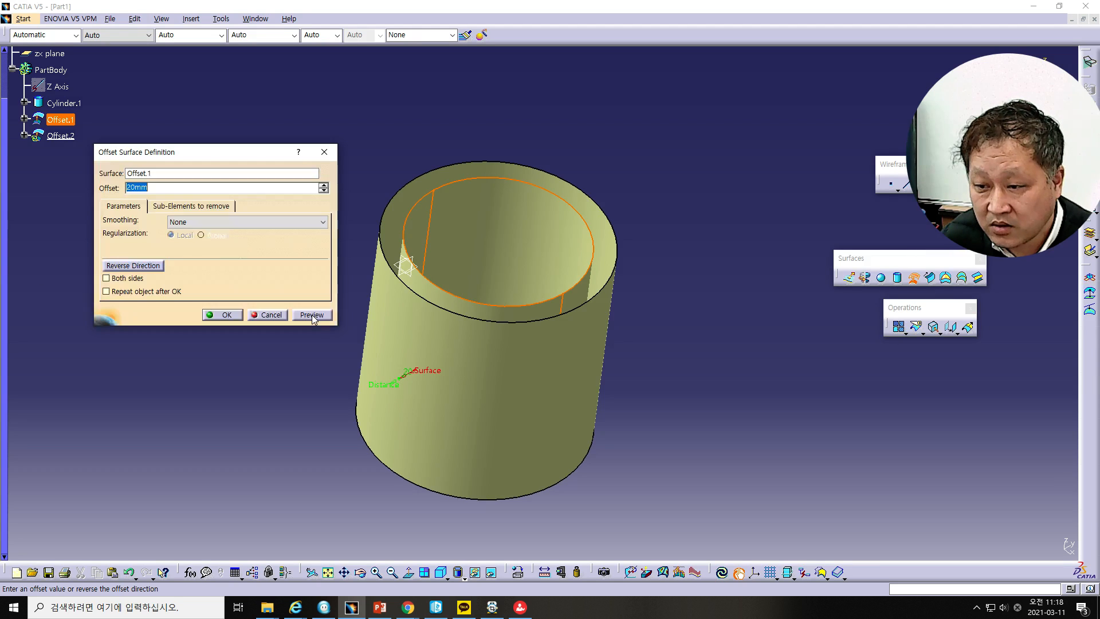
{"action": "left_click", "coordinate": [119, 267]}
{"action": "left_click", "coordinate": [300, 314]}
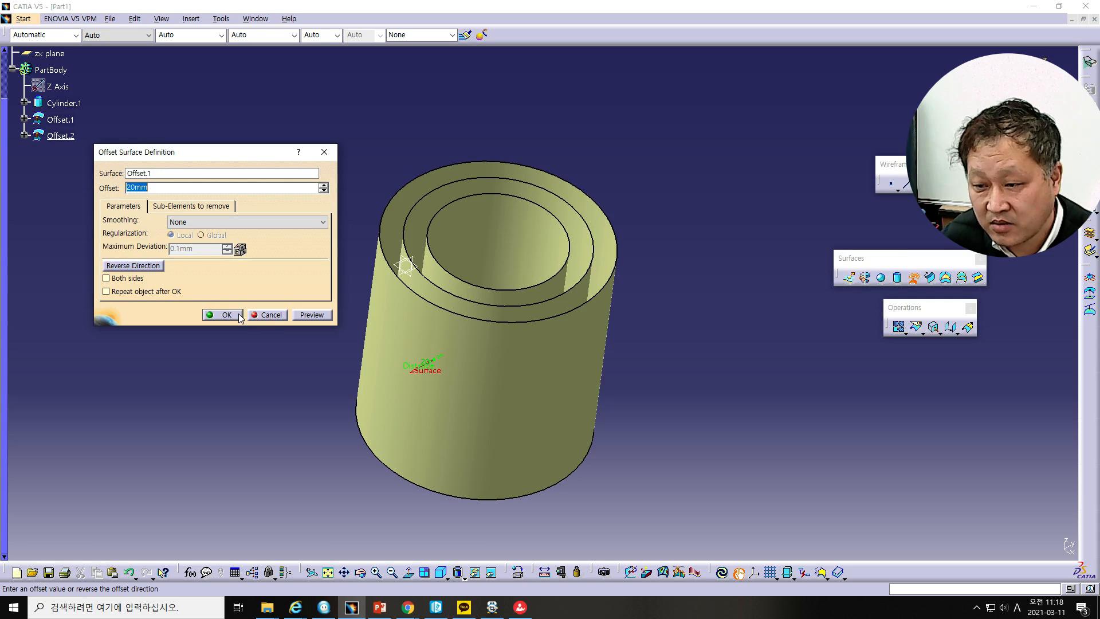
{"action": "left_click", "coordinate": [238, 314]}
{"action": "middle_click_drag", "start_coordinate": [277, 351], "coordinate": [300, 425]}
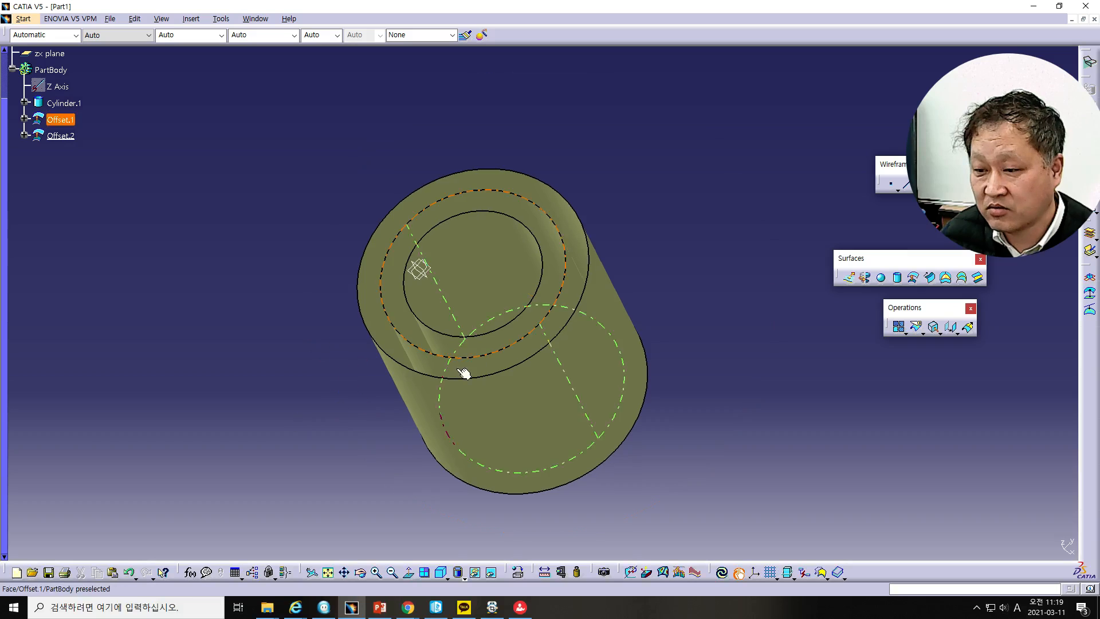
Offset the original cylinder surface 20 mm outward, preview it and create the surface.
{"action": "left_click", "coordinate": [913, 278]}
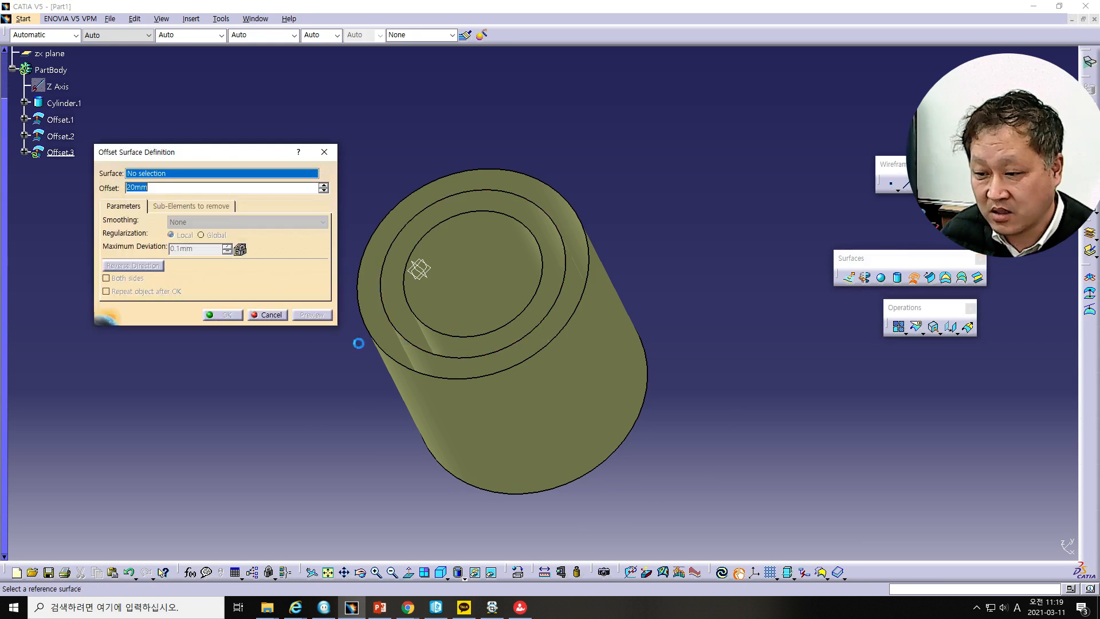
{"action": "left_click", "coordinate": [428, 379]}
{"action": "left_click", "coordinate": [314, 316]}
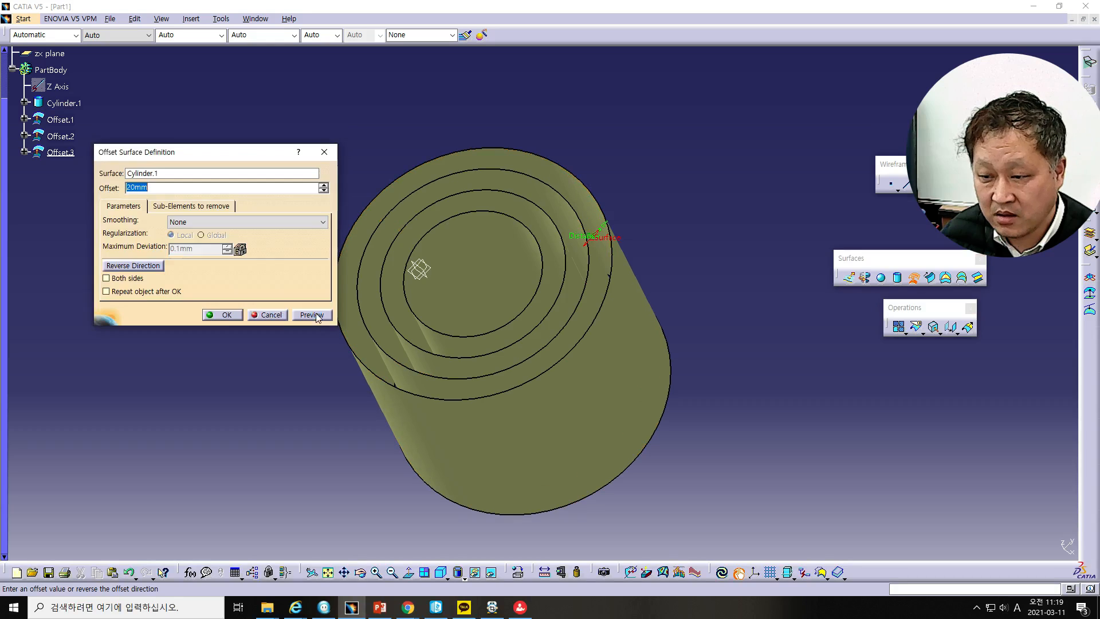
{"action": "left_click", "coordinate": [227, 315]}
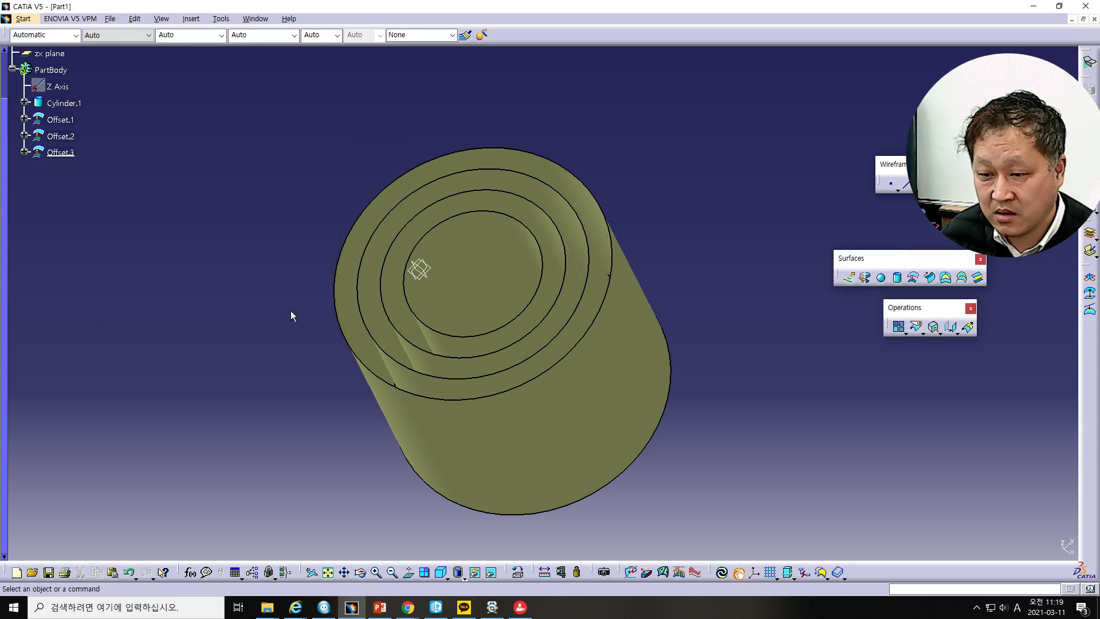
Offset the outermost surface another 20 mm outward and create it.
{"action": "left_click", "coordinate": [913, 277]}
{"action": "left_click", "coordinate": [429, 433]}
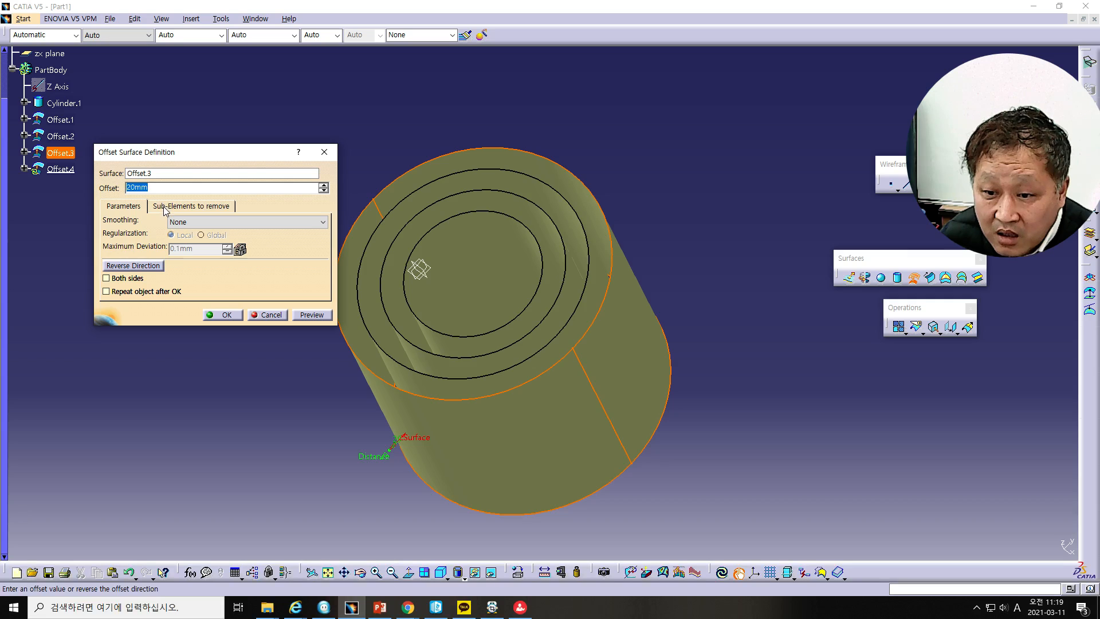
{"action": "left_click", "coordinate": [303, 315]}
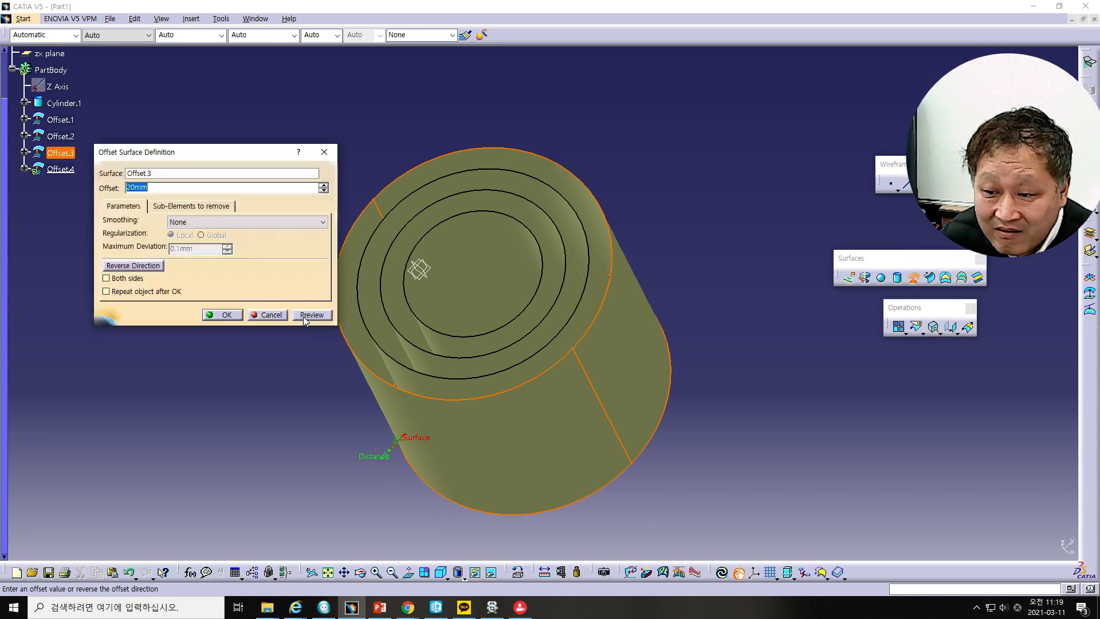
{"action": "left_click", "coordinate": [219, 315]}
{"action": "middle_click_drag", "start_coordinate": [197, 305], "coordinate": [315, 247]}
Switch to PowerPoint, review the Surface – Sweep (1/2) slide, and return to CATIA.
{"action": "left_click_drag", "start_coordinate": [0, 32], "coordinate": [437, 16]}
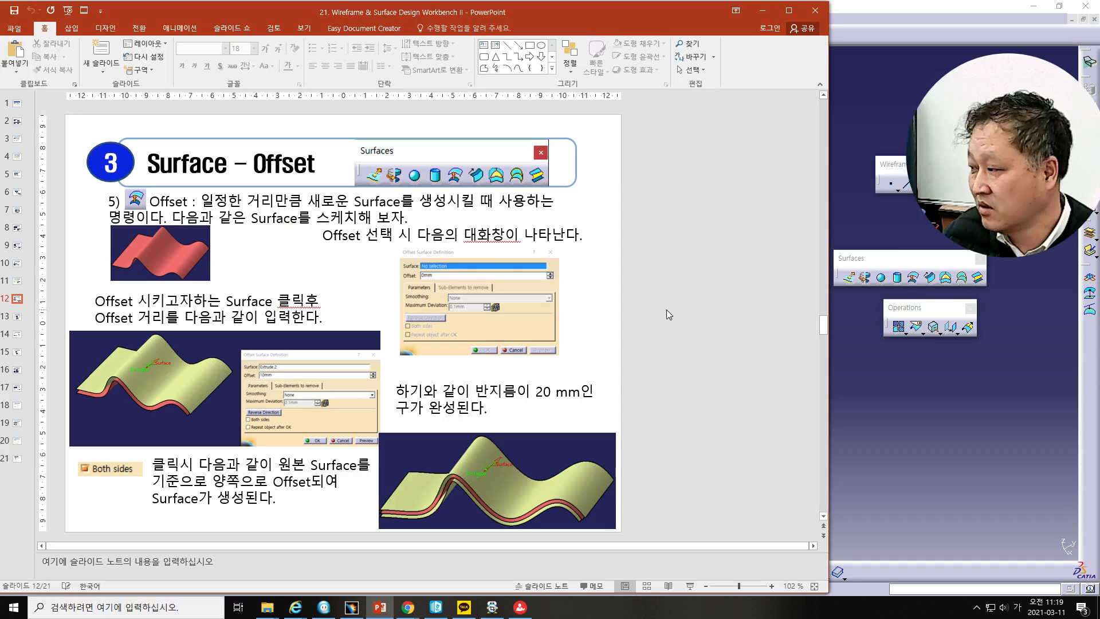
{"action": "scroll", "coordinate": [665, 310], "scroll_direction": "down", "scroll_amount": 1}
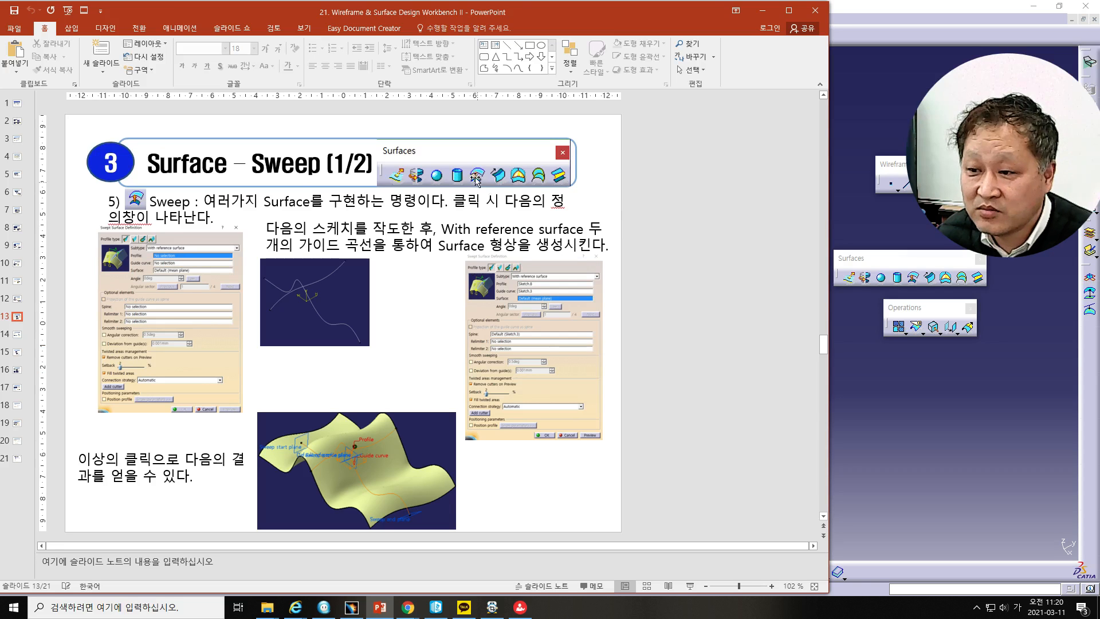
{"action": "left_click_drag", "start_coordinate": [522, 10], "coordinate": [0, 16]}
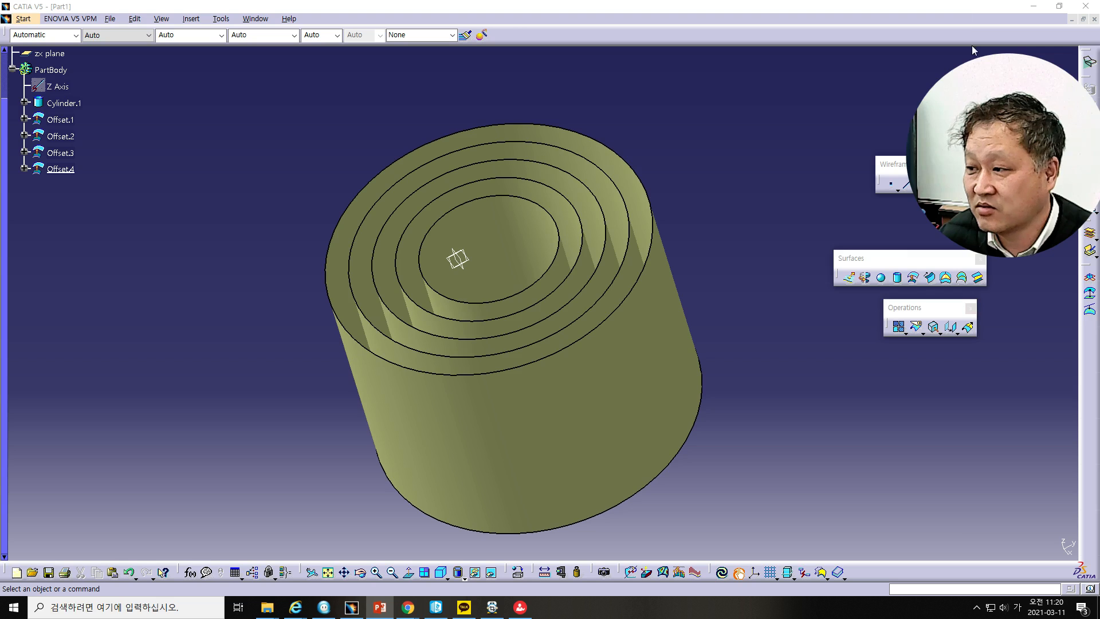
{"action": "left_click_drag", "start_coordinate": [1001, 74], "coordinate": [981, 383]}
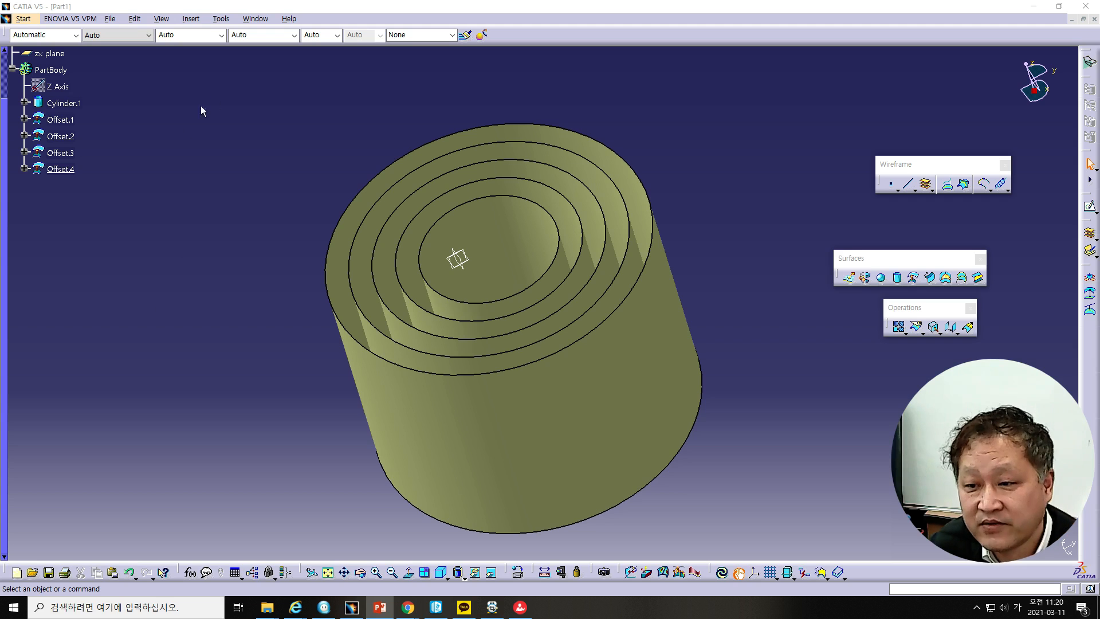
Select all the geometry and delete the cylinder and its offset surfaces.
{"action": "left_click_drag", "start_coordinate": [220, 84], "coordinate": [736, 543]}
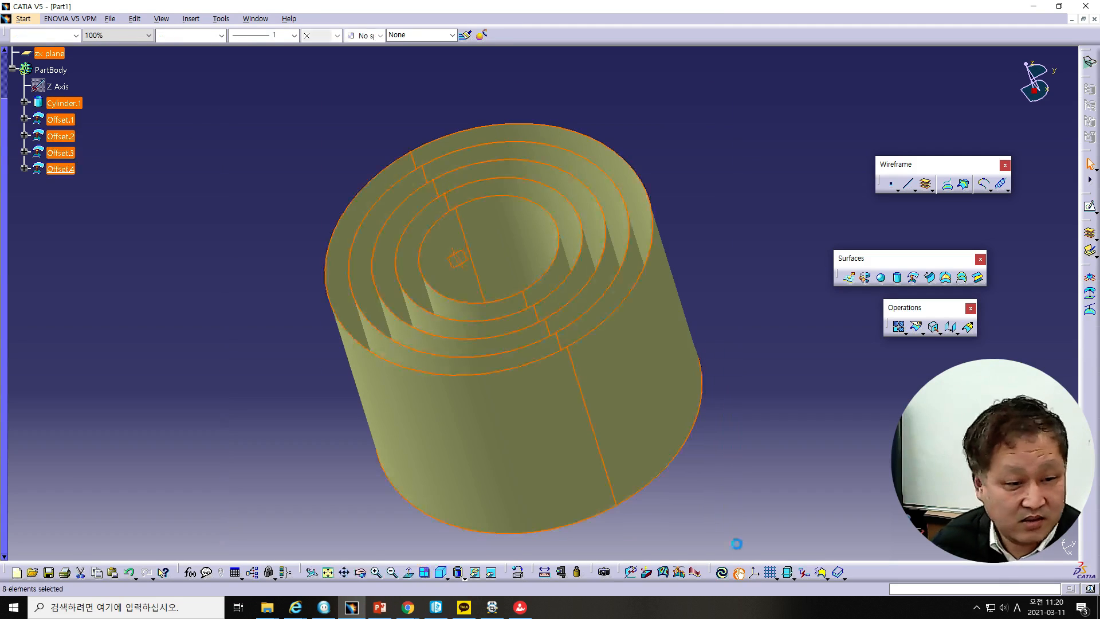
{"action": "key", "text": "Delete"}
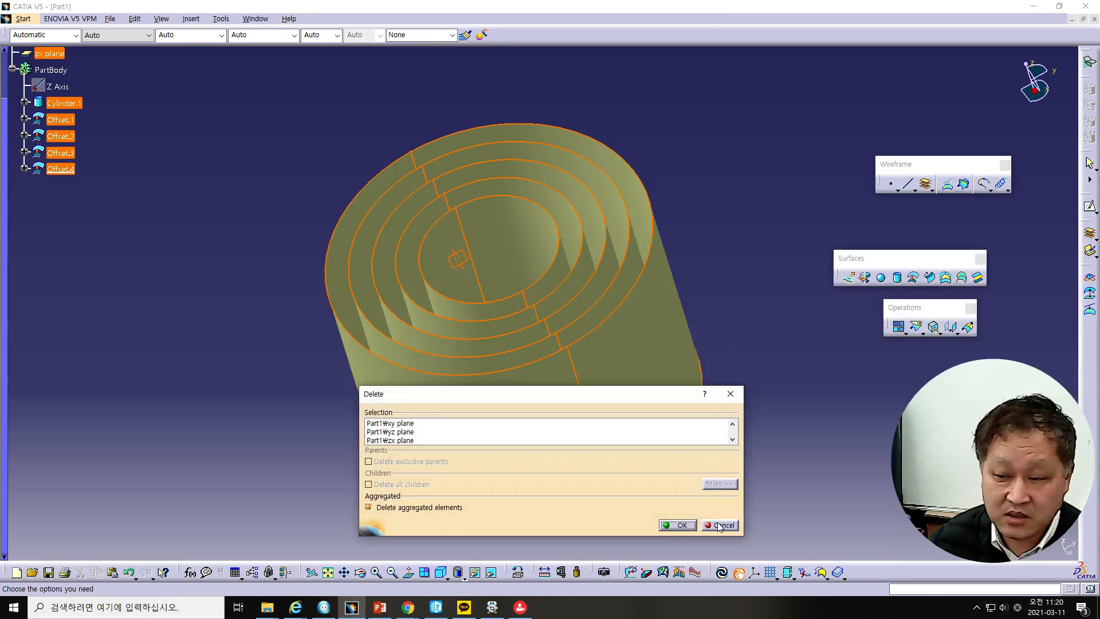
{"action": "left_click", "coordinate": [681, 525]}
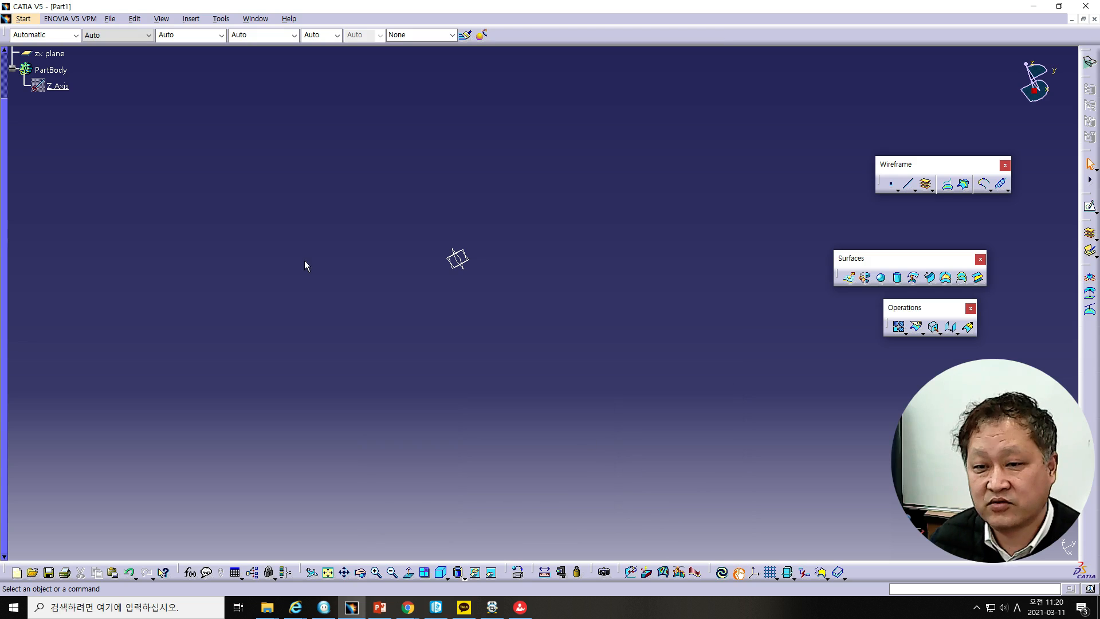
Start a new sketch on the xy plane.
{"action": "left_click_drag", "start_coordinate": [5, 150], "coordinate": [6, 41]}
{"action": "left_click", "coordinate": [22, 73]}
{"action": "left_click", "coordinate": [1089, 206]}
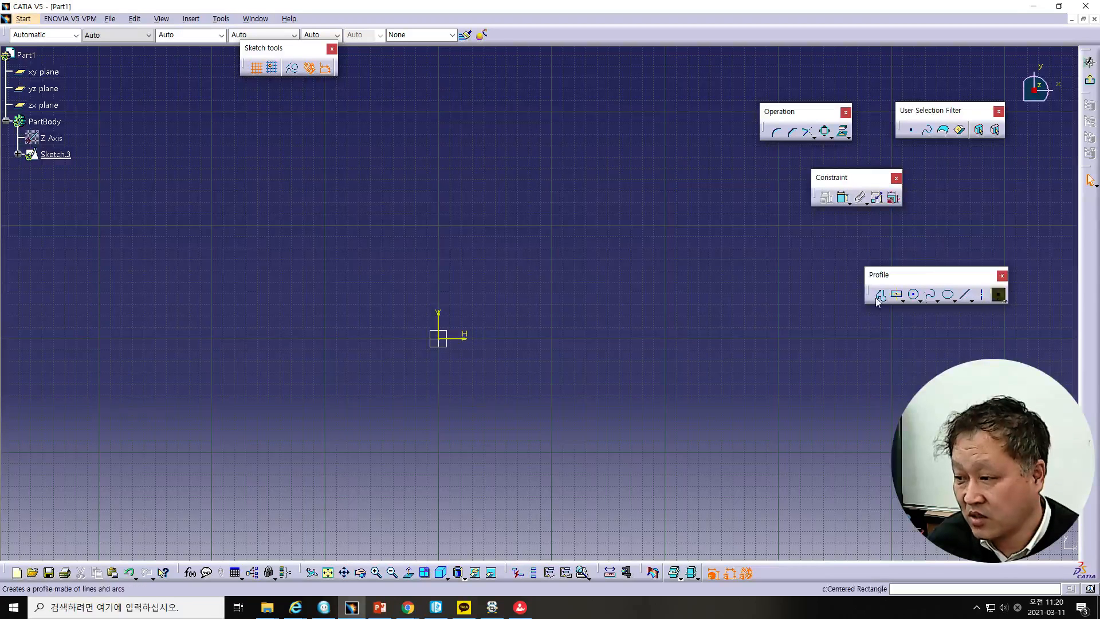
Sketch an open spline arching above the origin, starting to its left and ending well to its right.
{"action": "left_click", "coordinate": [931, 295]}
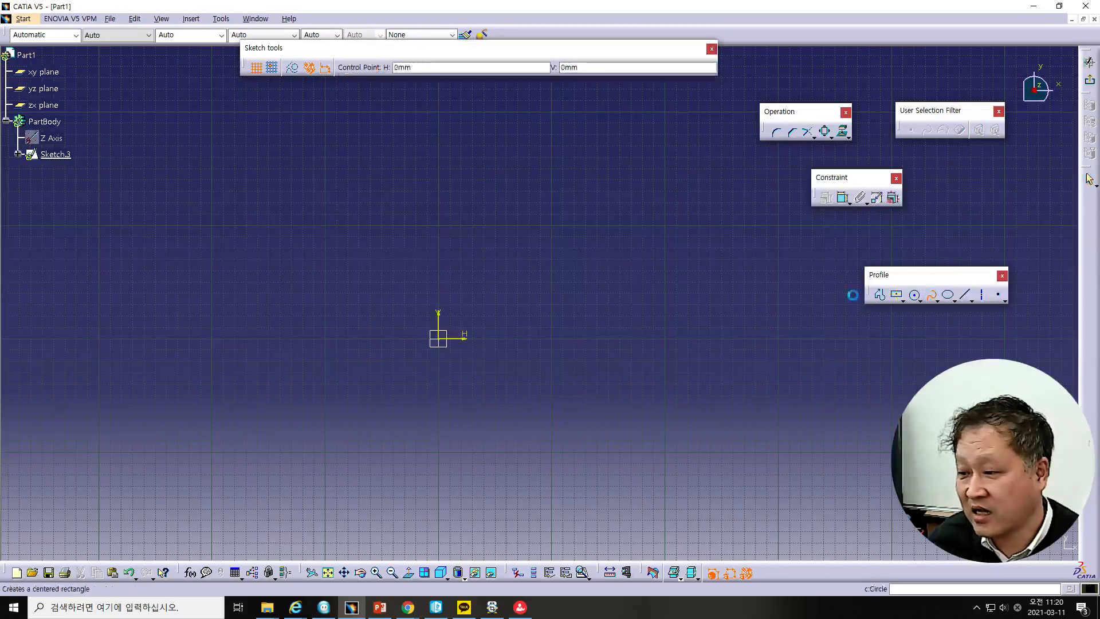
{"action": "left_click", "coordinate": [290, 310]}
{"action": "left_click", "coordinate": [399, 206]}
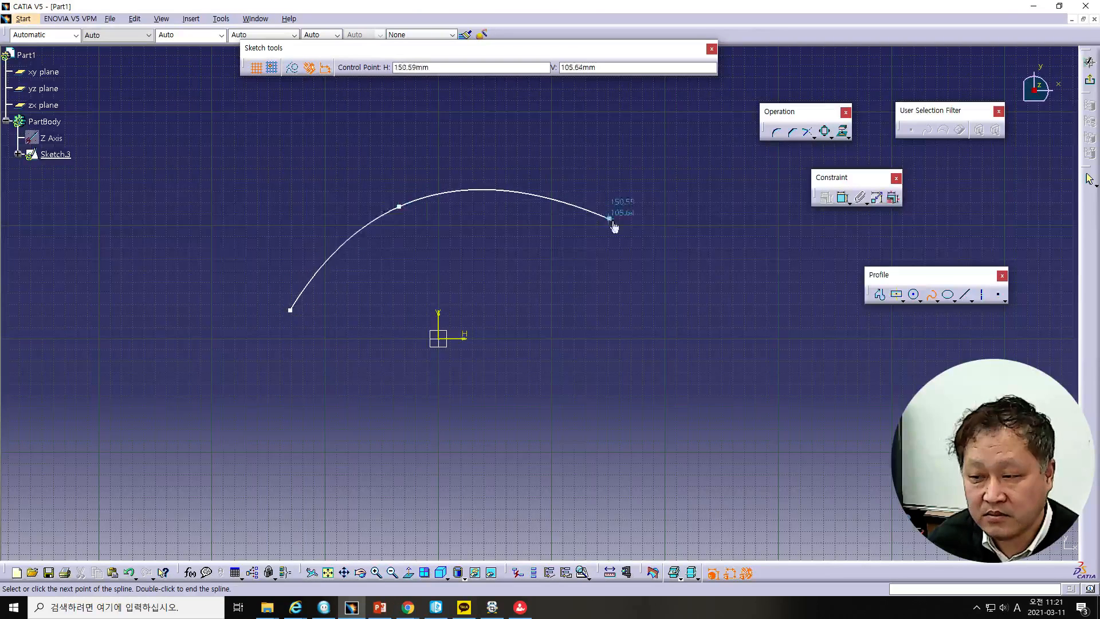
{"action": "left_click", "coordinate": [669, 200]}
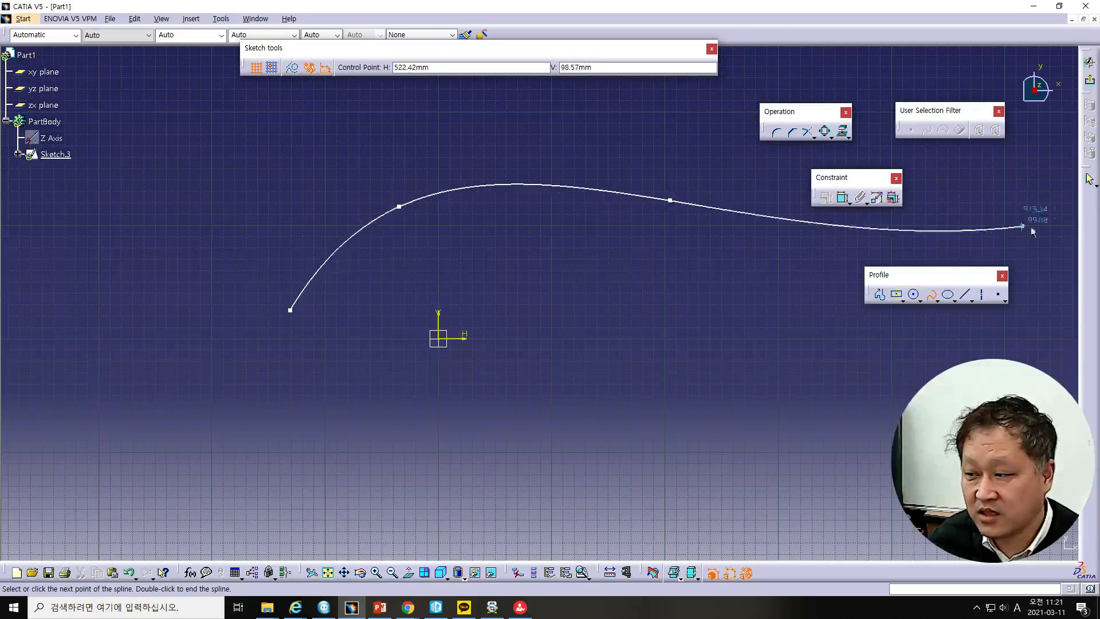
{"action": "left_click", "coordinate": [675, 201]}
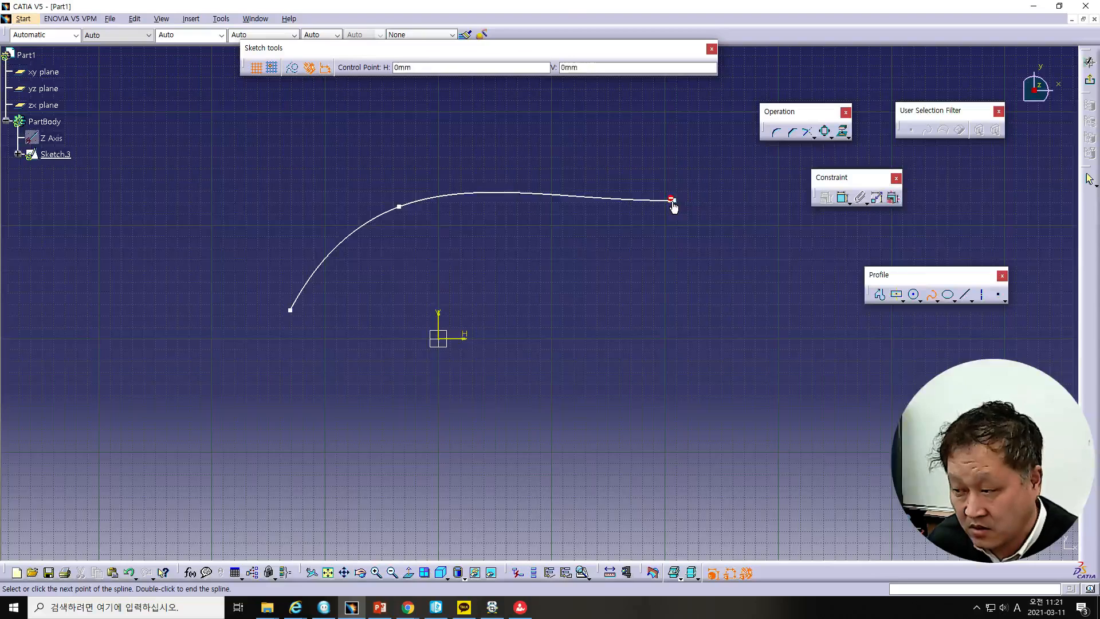
{"action": "key", "text": "Escape"}
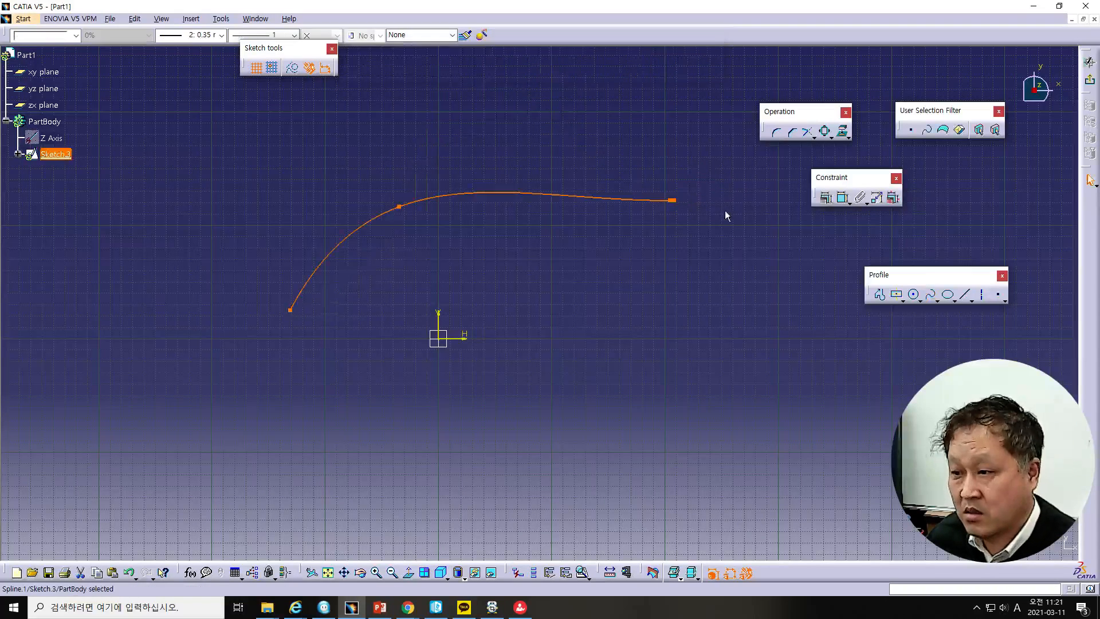
Sketch a second open spline crossing the first, curving from above left of the origin down to below right of it.
{"action": "left_click", "coordinate": [930, 295]}
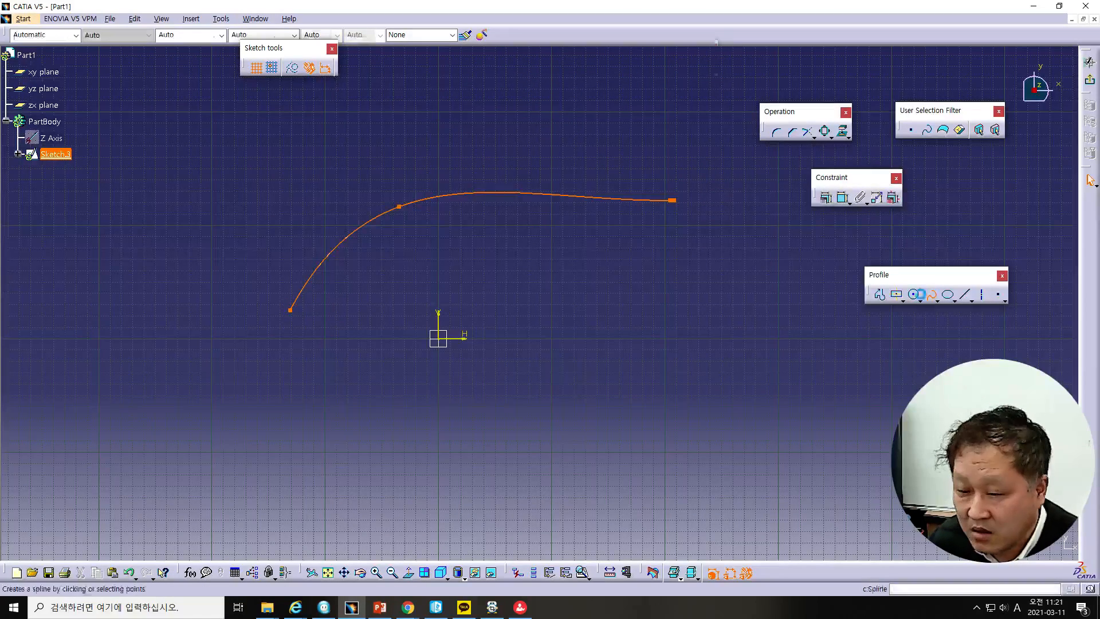
{"action": "left_click", "coordinate": [333, 183]}
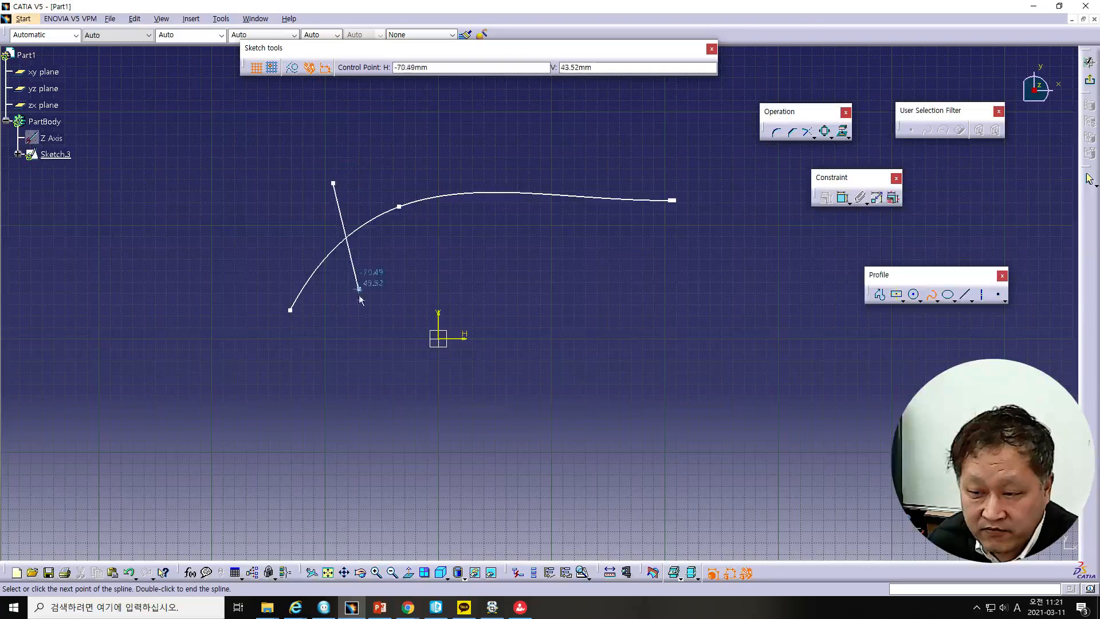
{"action": "left_click", "coordinate": [374, 332]}
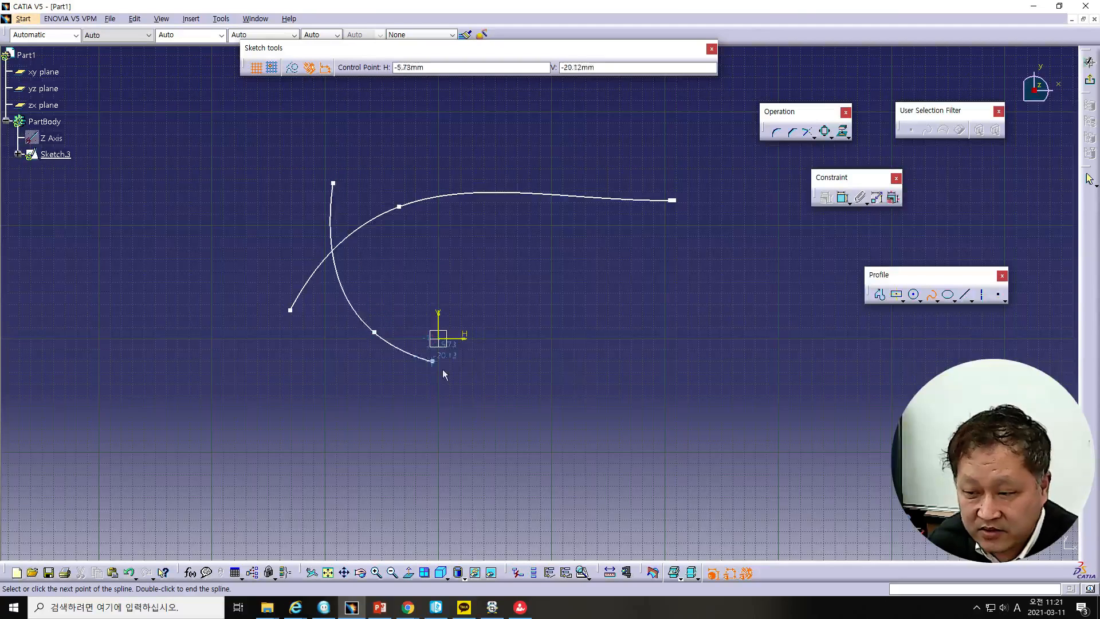
{"action": "double_click", "coordinate": [502, 406]}
Sketch a third open spline bulging right of the origin and crossing both other splines, and exit the sketch.
{"action": "left_click", "coordinate": [930, 295]}
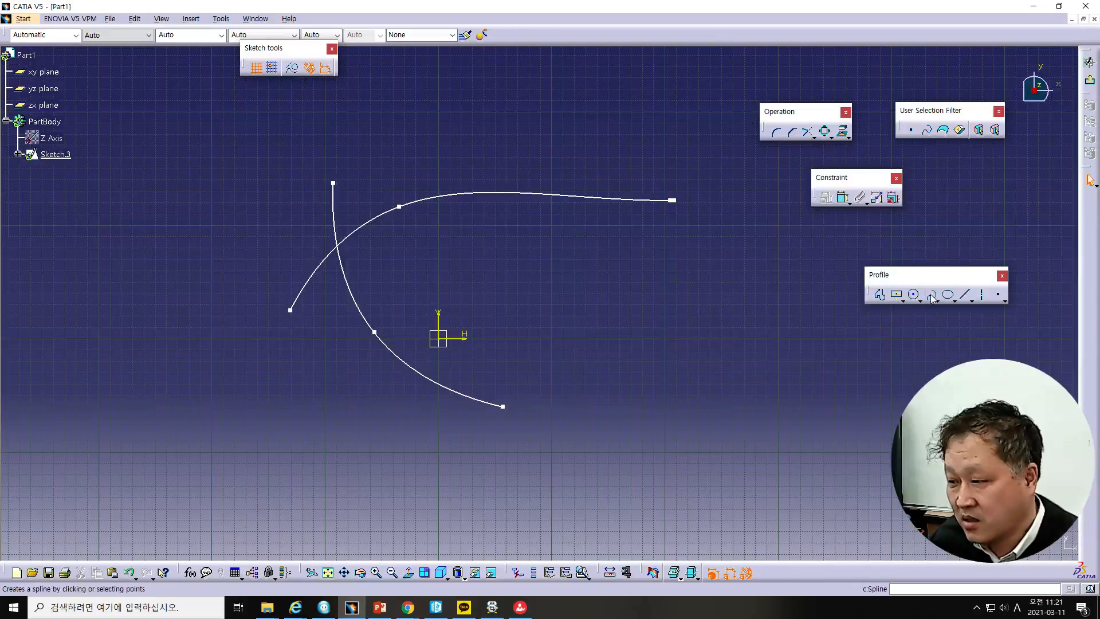
{"action": "left_click", "coordinate": [564, 135]}
{"action": "left_click", "coordinate": [575, 279]}
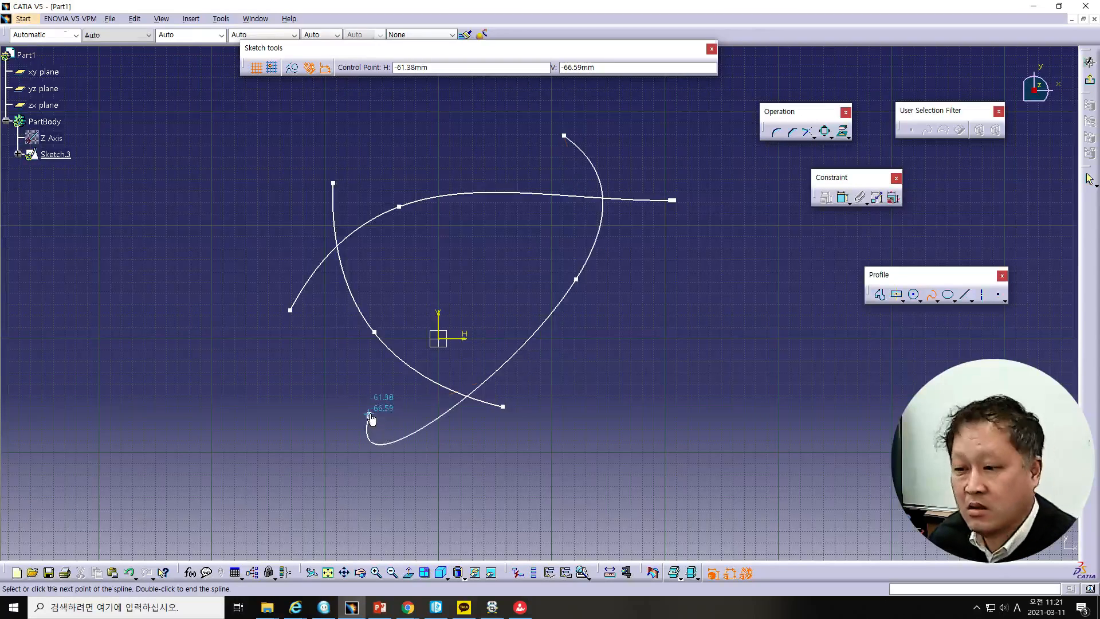
{"action": "double_click", "coordinate": [369, 416]}
{"action": "left_click", "coordinate": [1090, 83]}
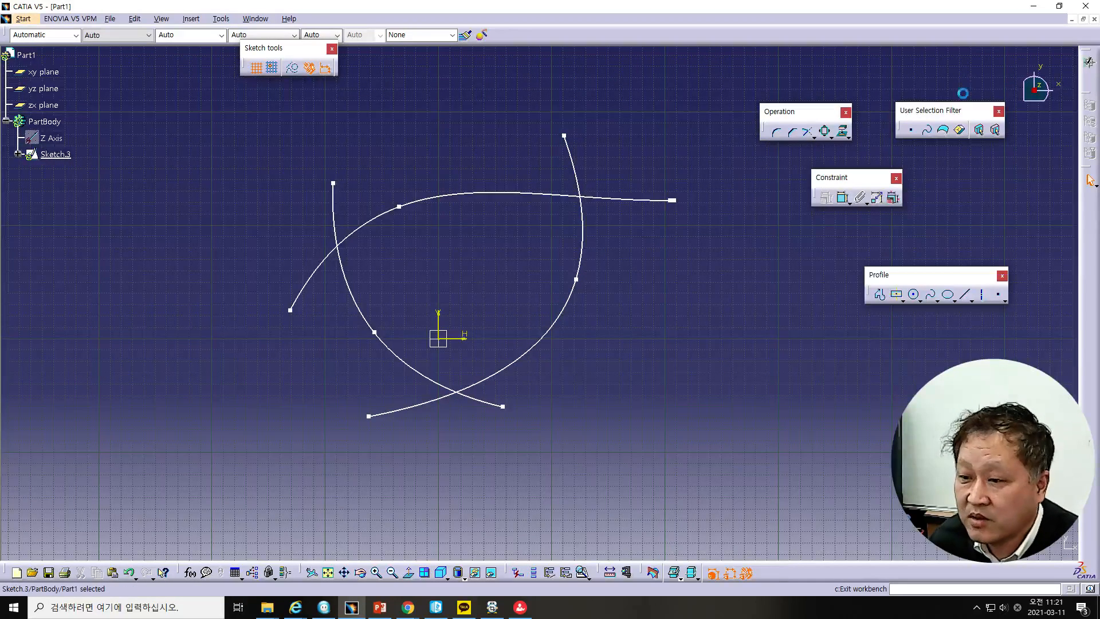
{"action": "mouse_move", "coordinate": [563, 355]}
{"action": "middle_mouse_down"}
{"action": "mouse_move", "coordinate": [564, 177]}
{"action": "mouse_move", "coordinate": [567, 312]}
{"action": "middle_mouse_up"}
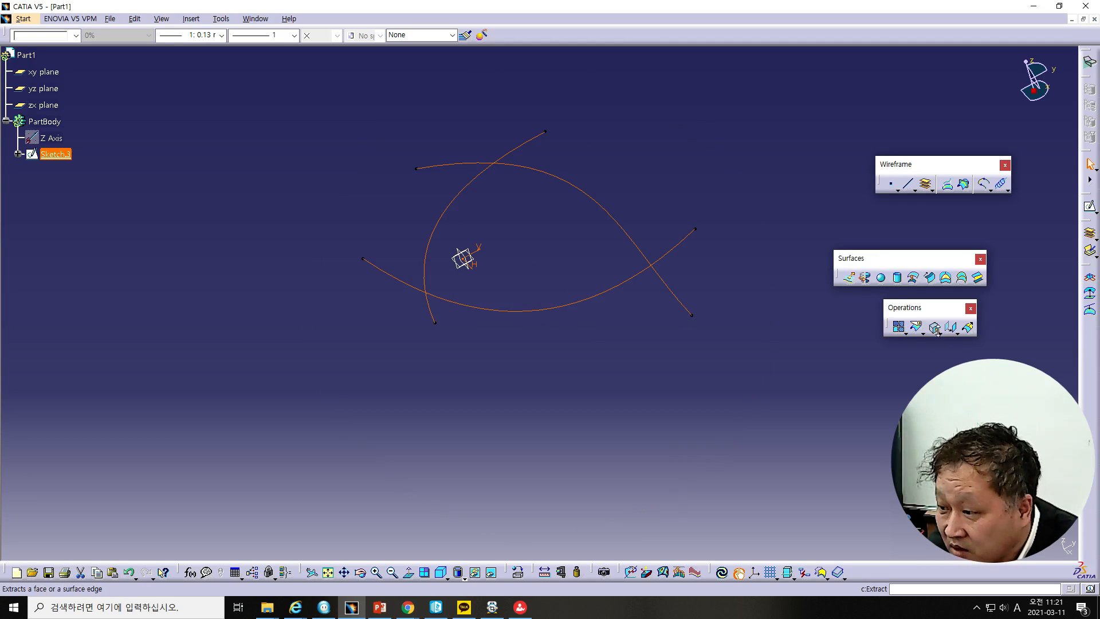
Try to extract an element from the three-spline sketch with no propagation, and cancel the extraction.
{"action": "left_click", "coordinate": [935, 329]}
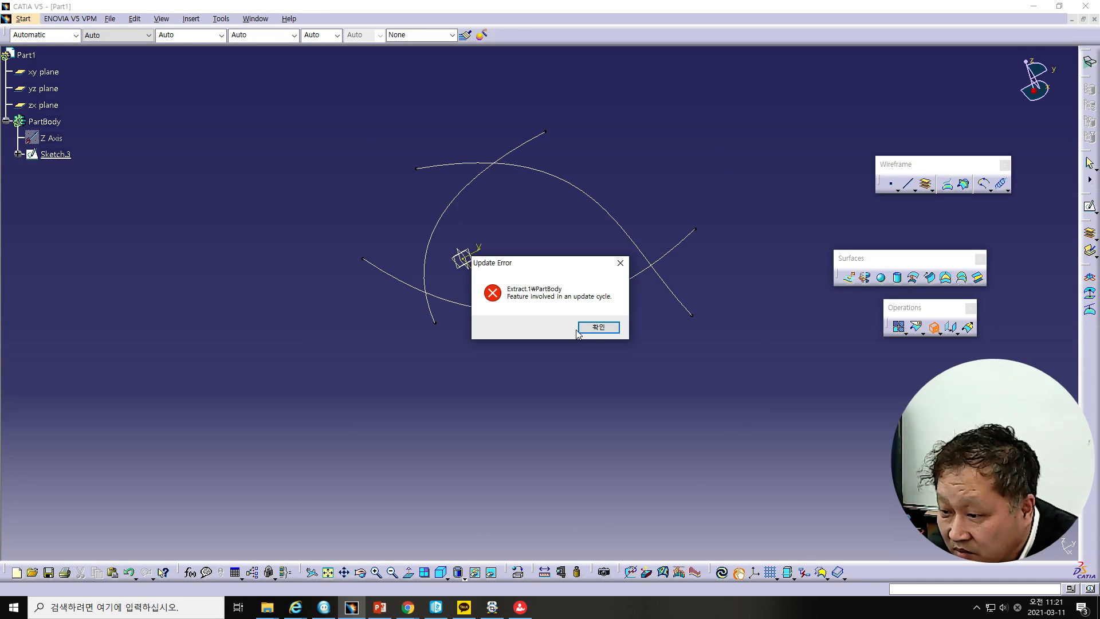
{"action": "left_click", "coordinate": [578, 329]}
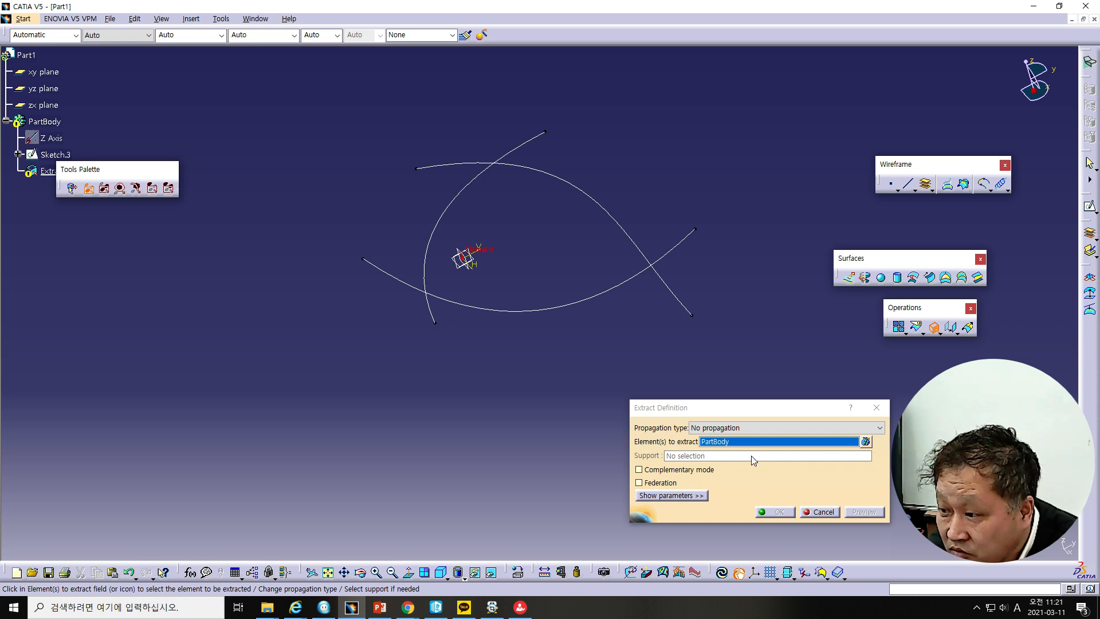
{"action": "left_click", "coordinate": [823, 511]}
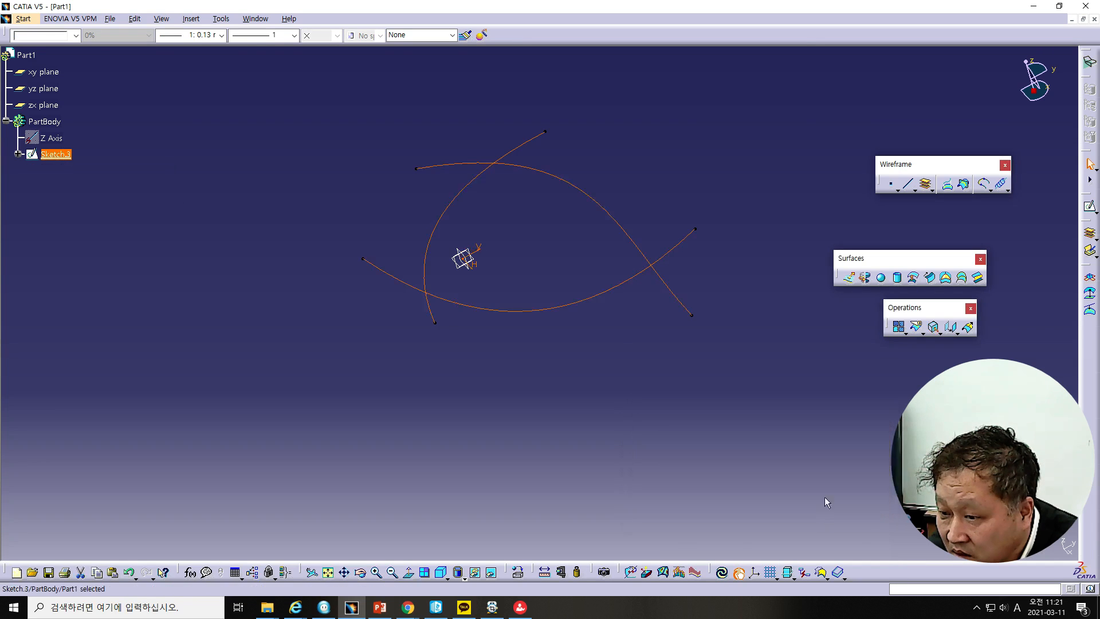
{"action": "left_click", "coordinate": [934, 331]}
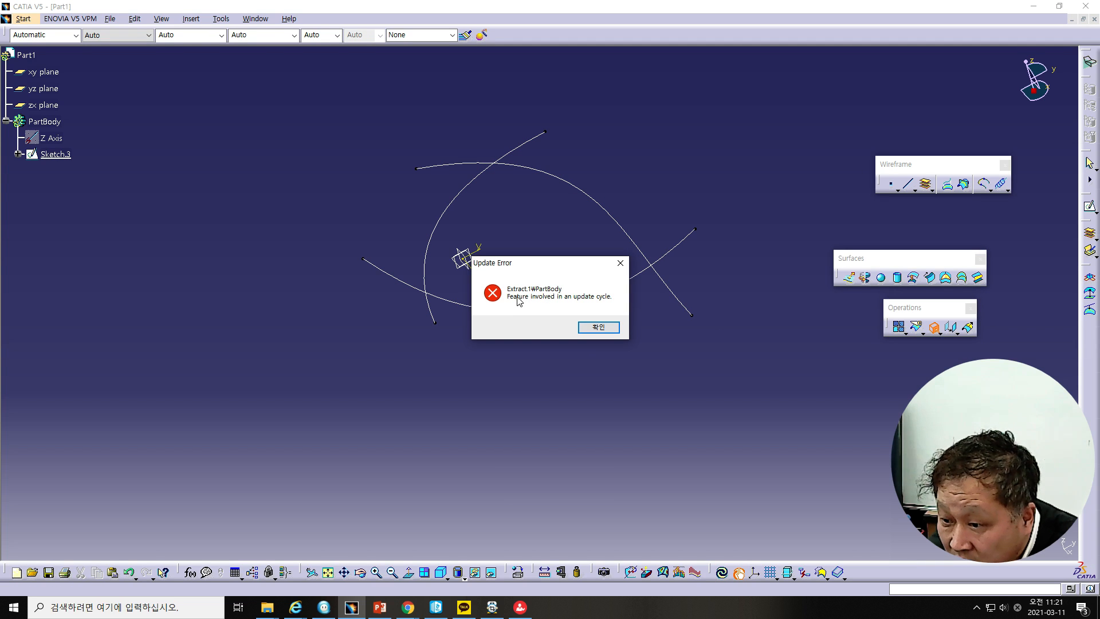
{"action": "left_click", "coordinate": [598, 328]}
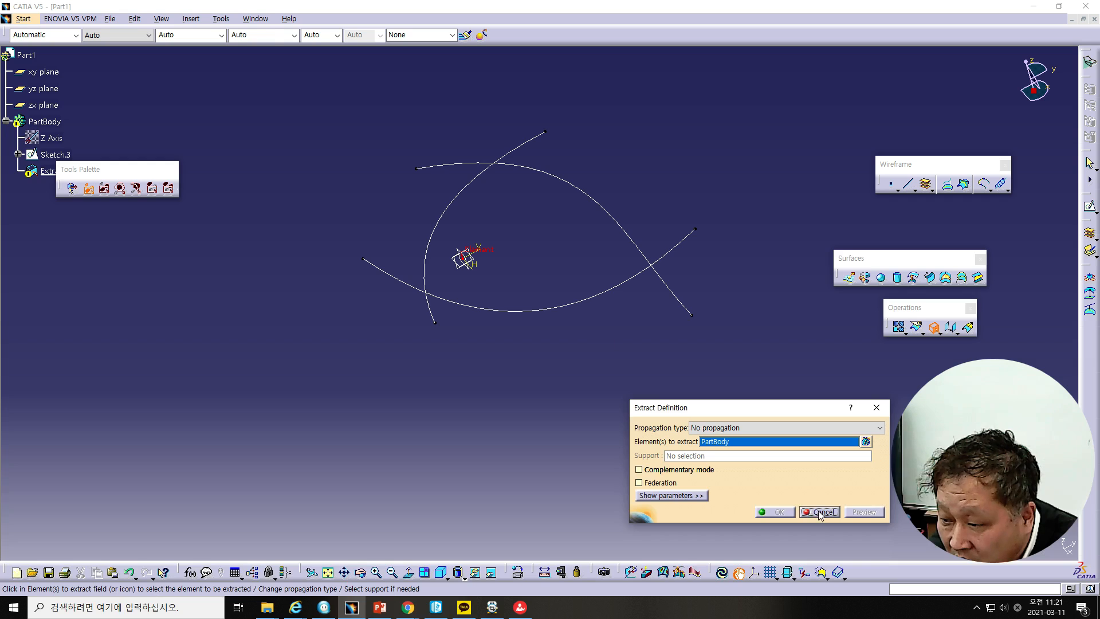
{"action": "key", "text": "Escape"}
Close the current part without saving it.
{"action": "left_click", "coordinate": [63, 152]}
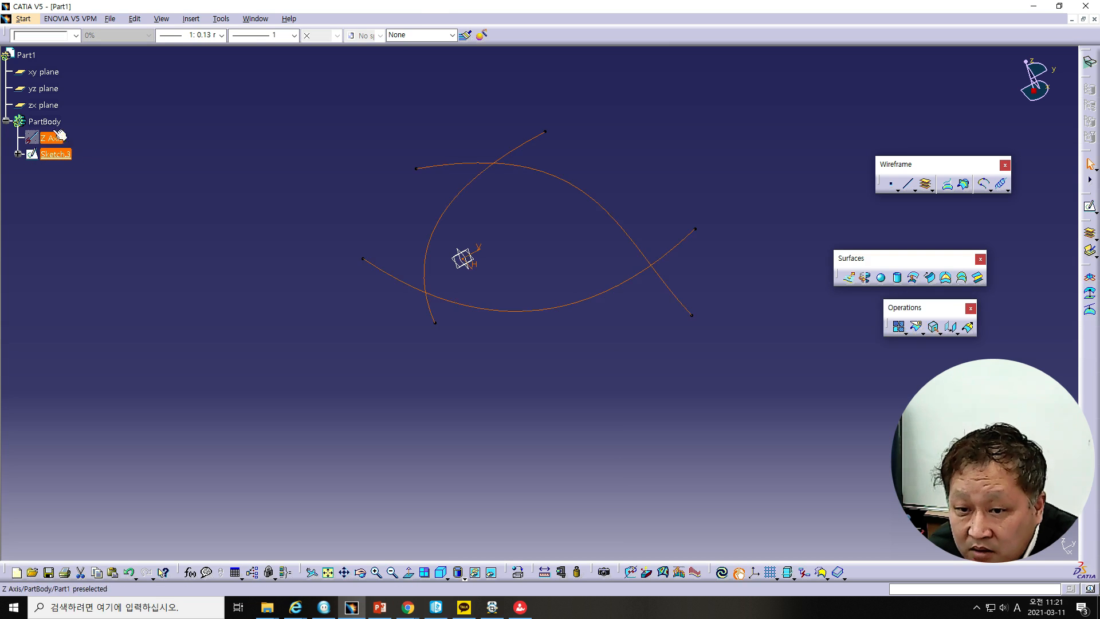
{"action": "left_click", "coordinate": [46, 74]}
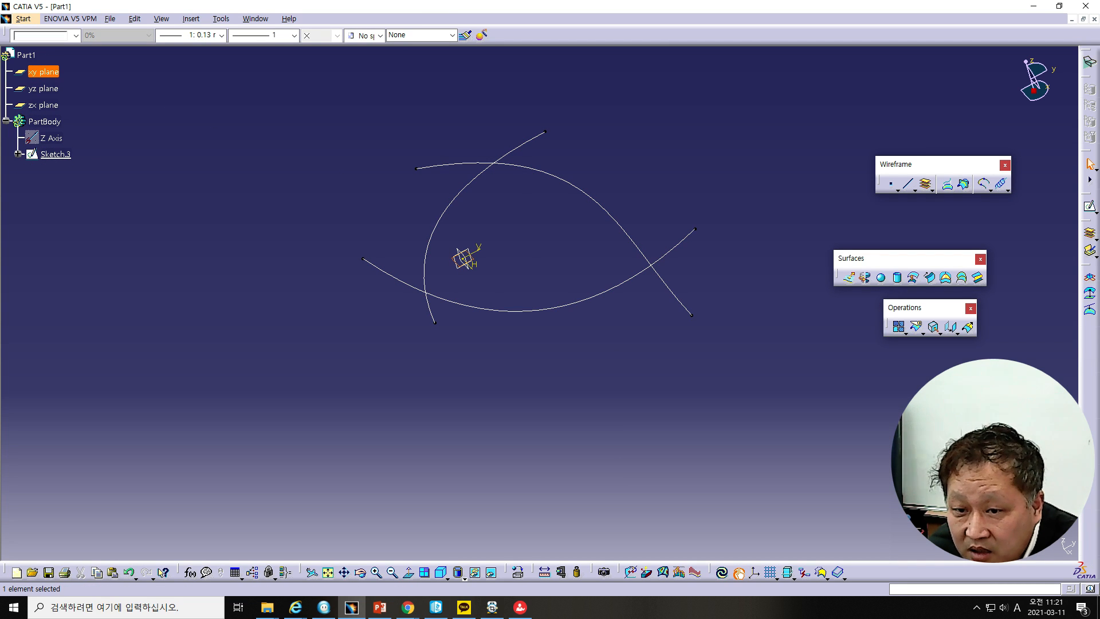
{"action": "left_click", "coordinate": [603, 292]}
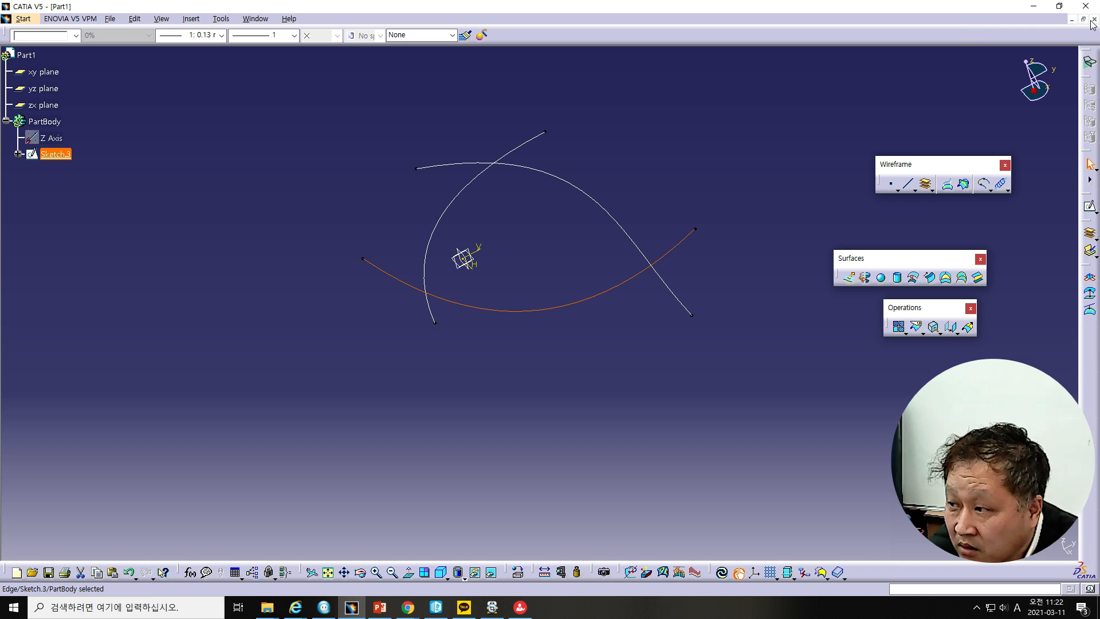
{"action": "left_click", "coordinate": [578, 327]}
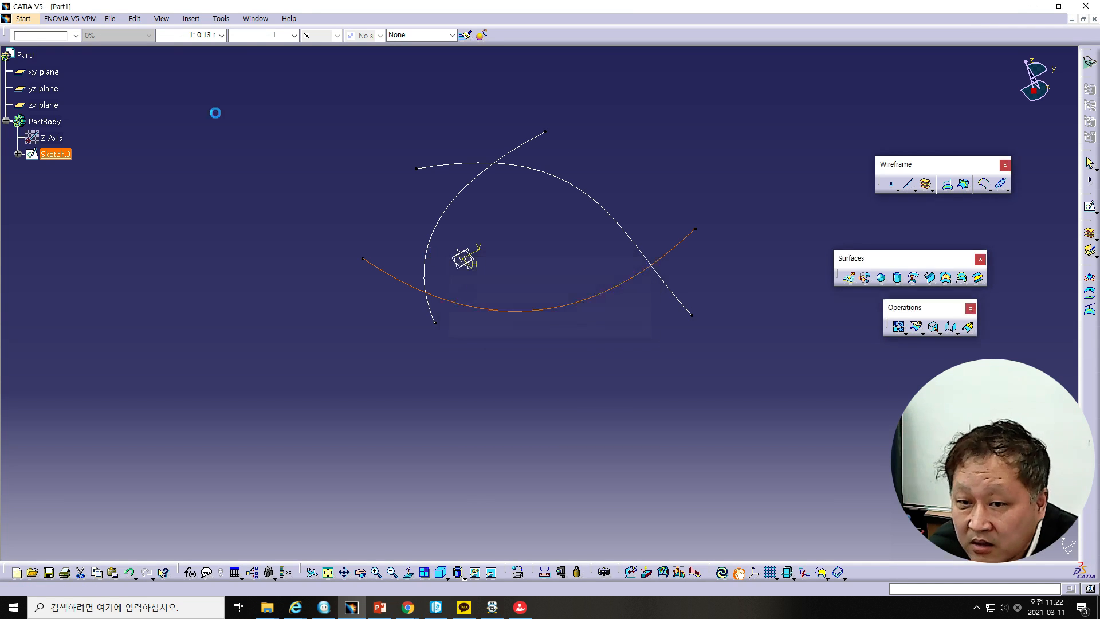
Create a new part named Part1 in Wireframe and Surface Design with hybrid design enabled.
{"action": "left_click", "coordinate": [12, 18]}
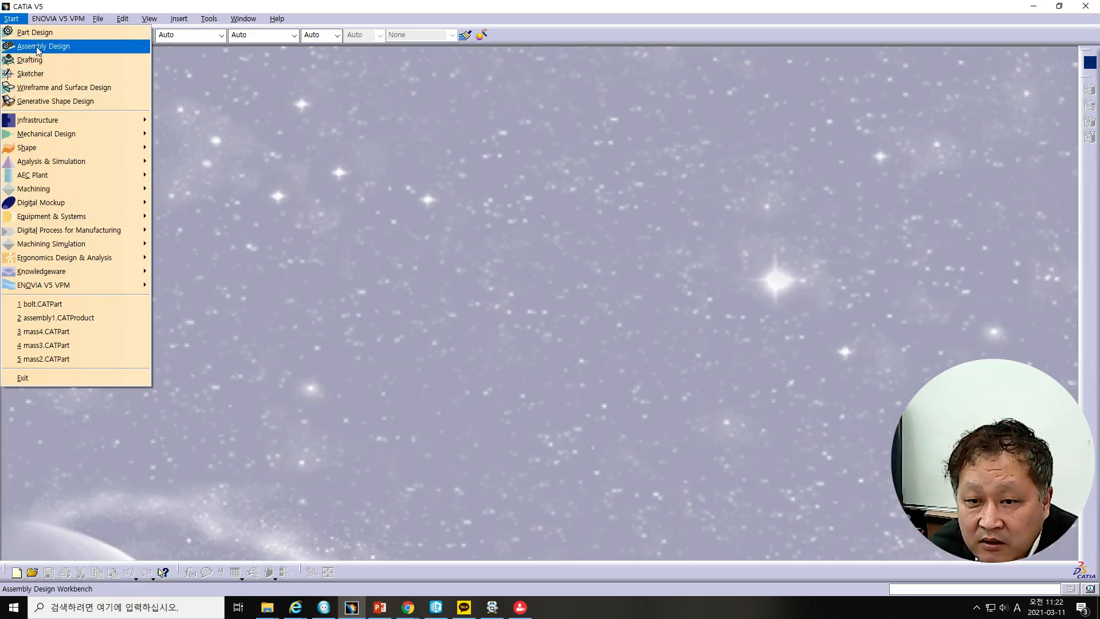
{"action": "left_click", "coordinate": [63, 88]}
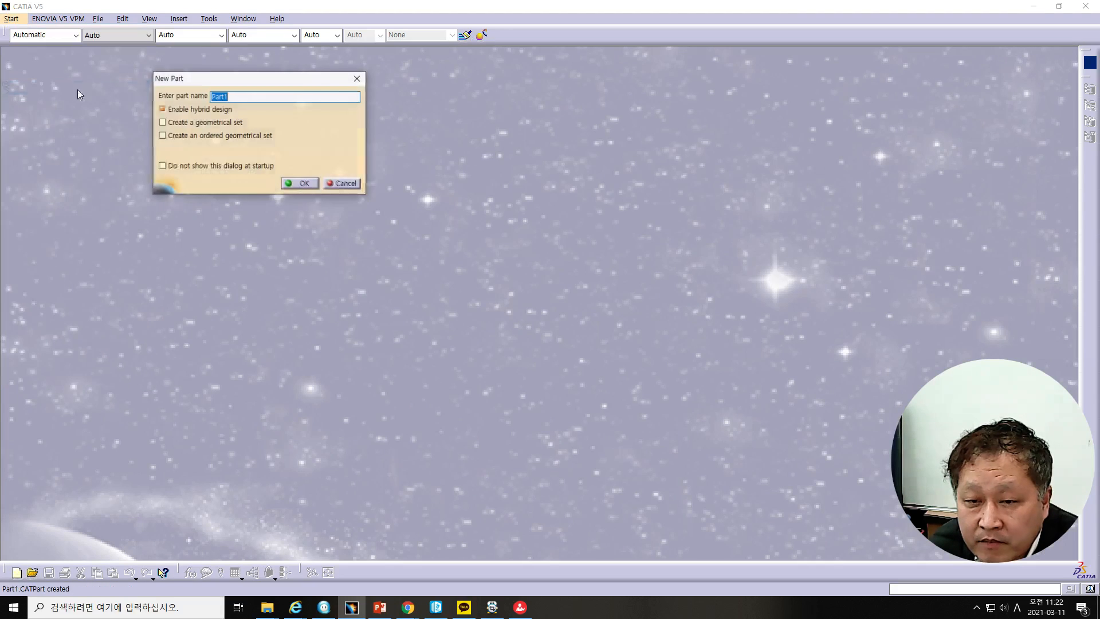
{"action": "left_click", "coordinate": [308, 184]}
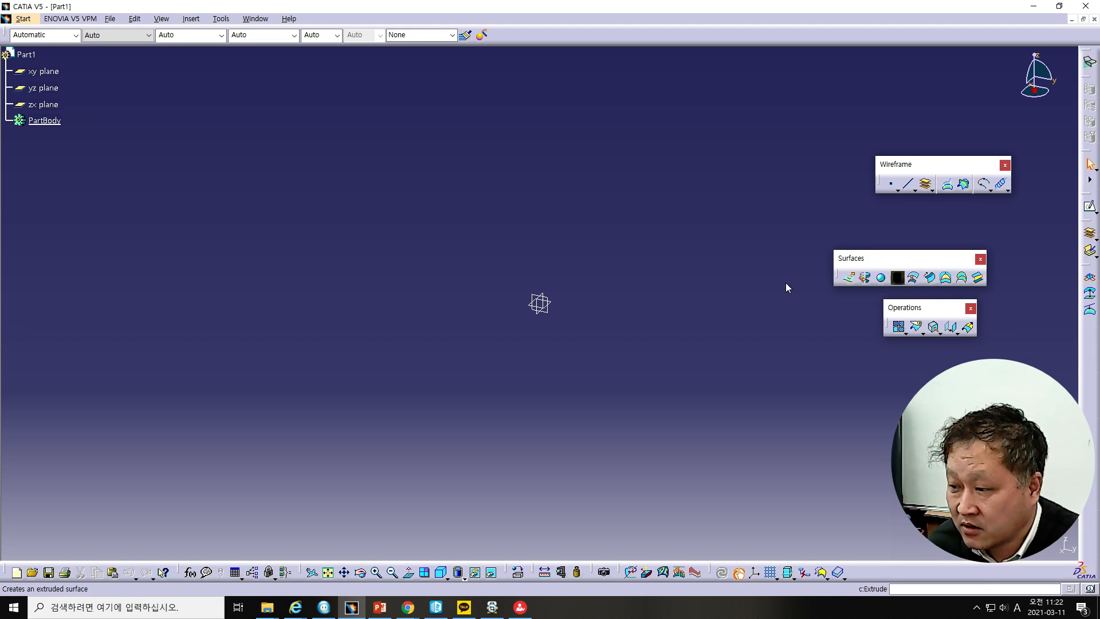
Sketch an open three-point spline on the xy plane, arching from left of the origin to its upper right, and exit the sketch.
{"action": "left_click", "coordinate": [912, 278]}
{"action": "left_click", "coordinate": [43, 71]}
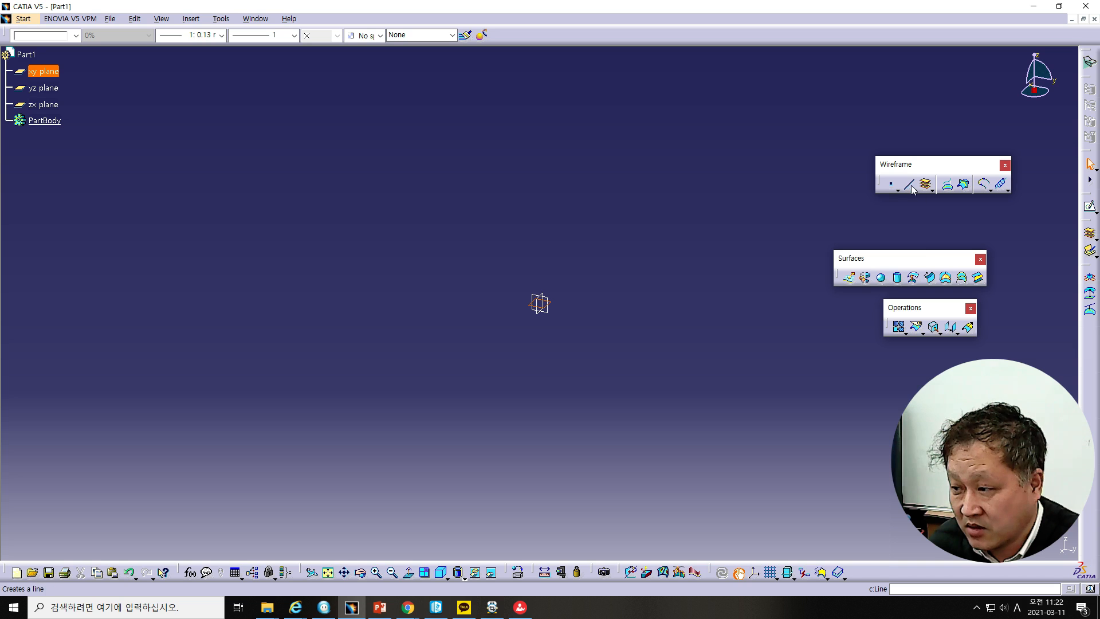
{"action": "left_click", "coordinate": [1089, 206]}
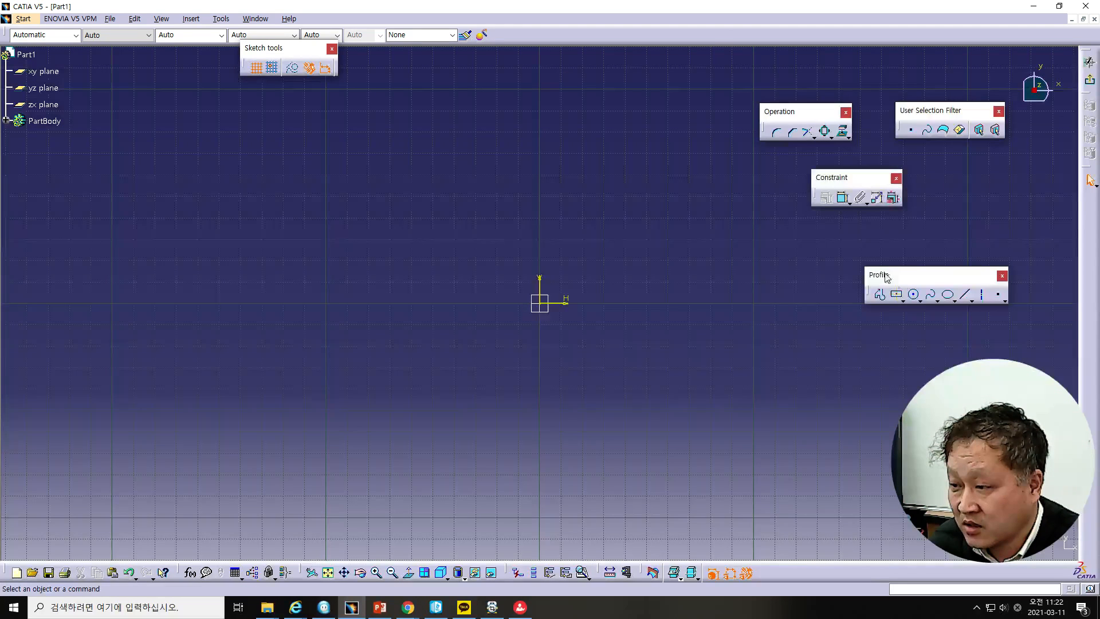
{"action": "left_click", "coordinate": [930, 293]}
{"action": "left_click", "coordinate": [324, 292]}
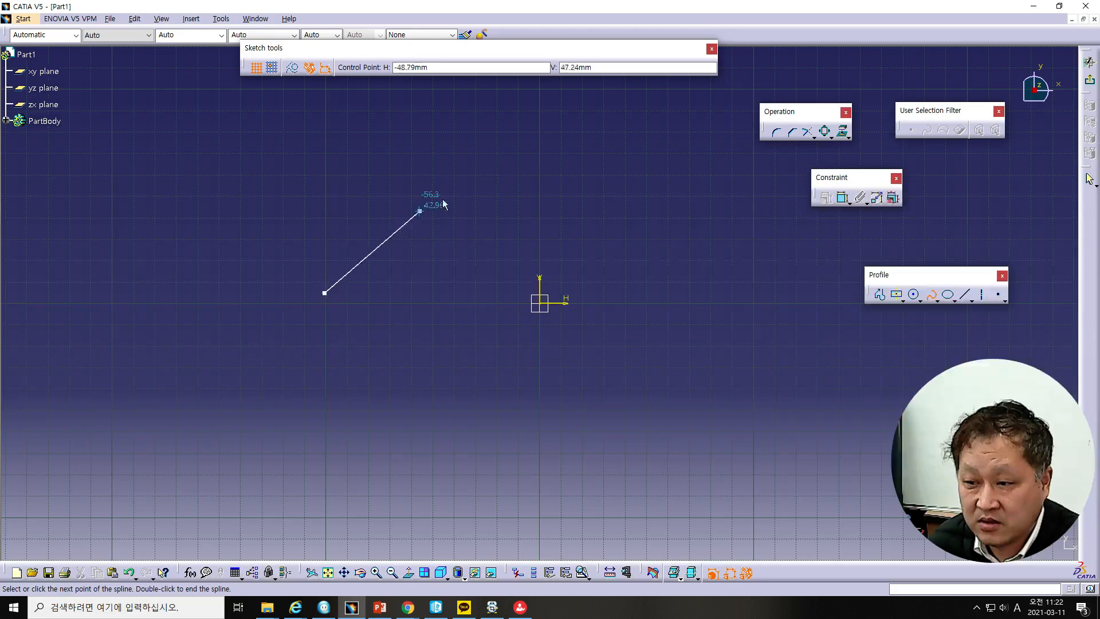
{"action": "left_click", "coordinate": [490, 178]}
{"action": "left_click", "coordinate": [708, 153]}
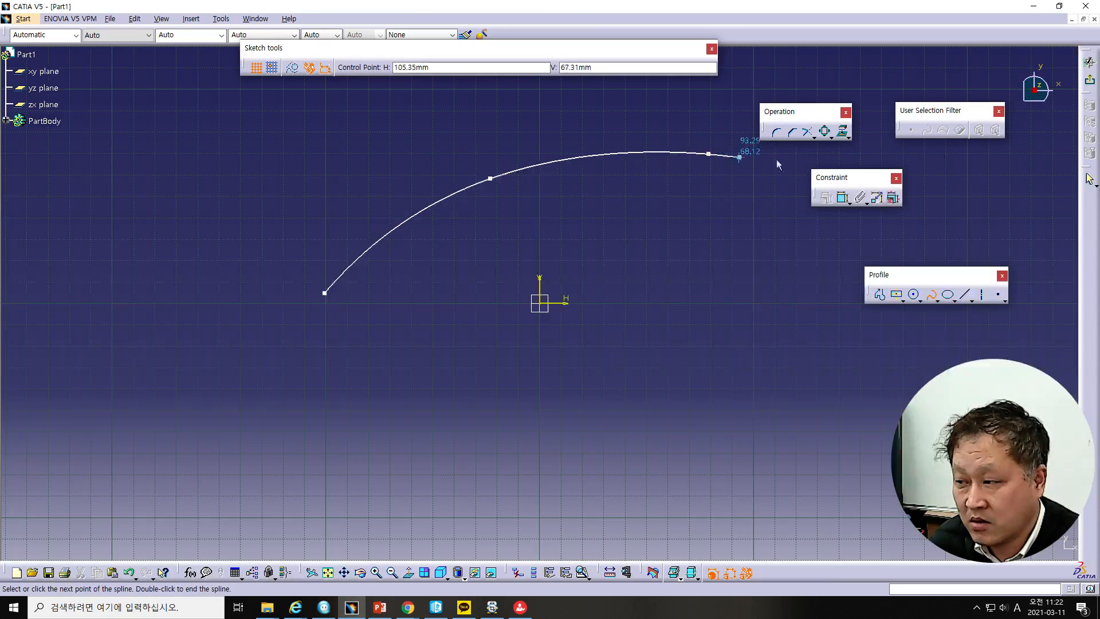
{"action": "key", "text": "Escape"}
{"action": "left_click", "coordinate": [1090, 83]}
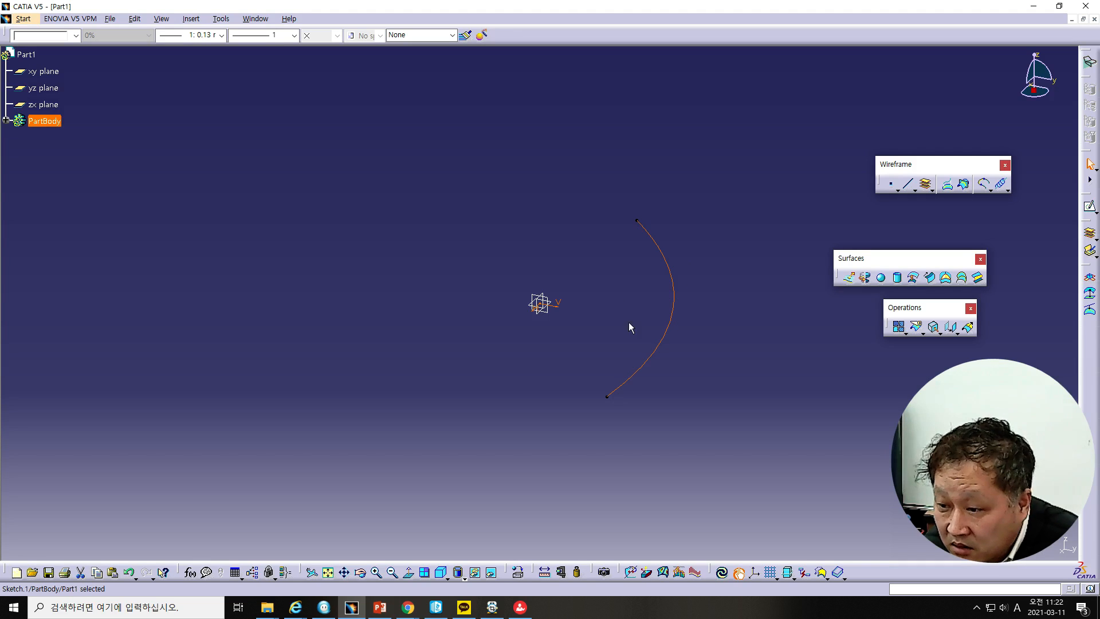
In a separate xy-plane sketch, draw an open spline crossing the first from above left of the origin to below right, and exit.
{"action": "mouse_move", "coordinate": [671, 449]}
{"action": "middle_mouse_down"}
{"action": "mouse_move", "coordinate": [670, 360]}
{"action": "mouse_move", "coordinate": [696, 346]}
{"action": "mouse_move", "coordinate": [703, 401]}
{"action": "mouse_move", "coordinate": [673, 440]}
{"action": "mouse_move", "coordinate": [668, 432]}
{"action": "middle_mouse_up"}
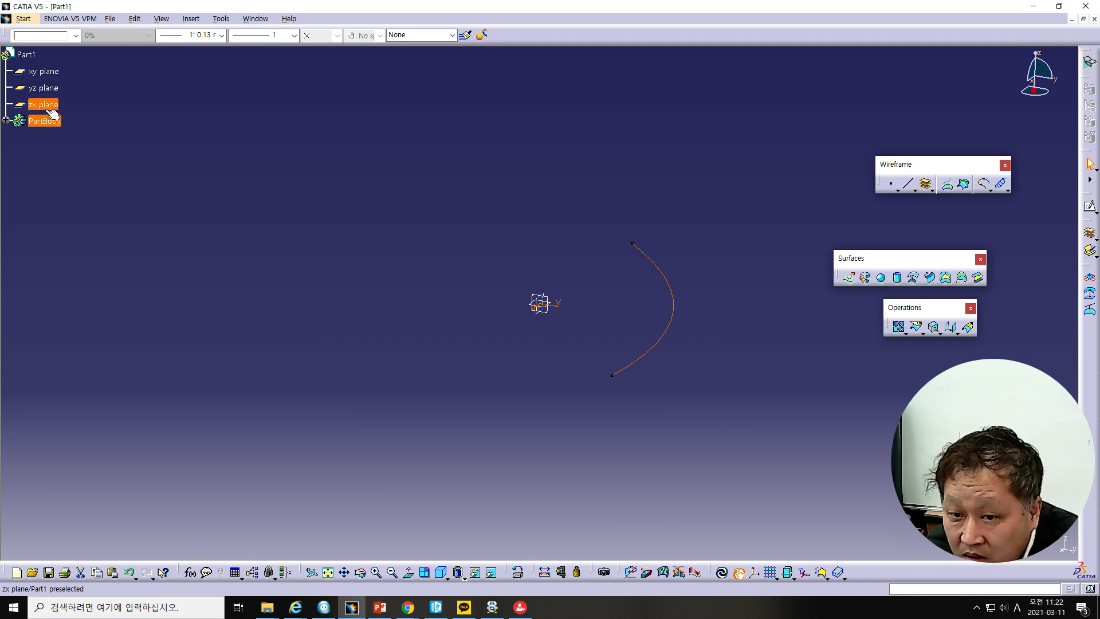
{"action": "left_click", "coordinate": [45, 73]}
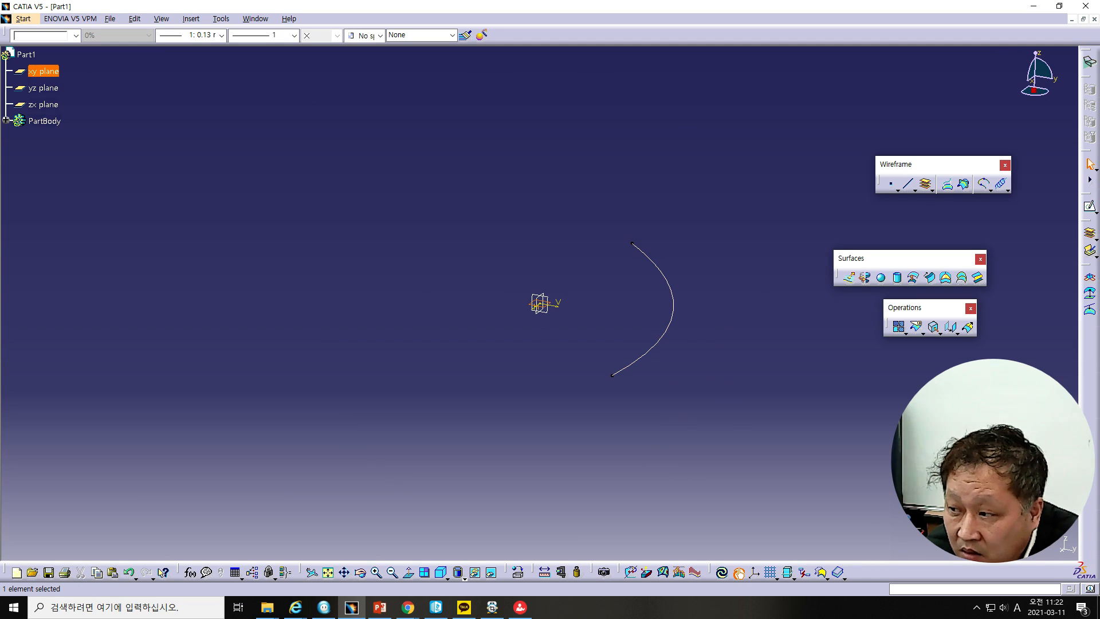
{"action": "left_click", "coordinate": [1089, 206]}
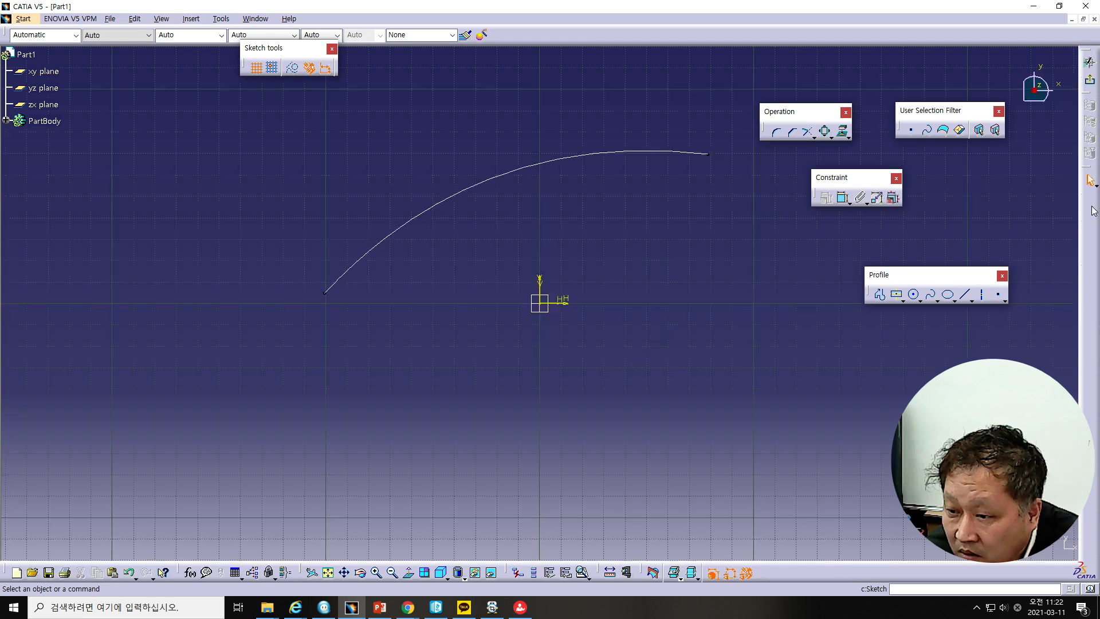
{"action": "left_click", "coordinate": [931, 295]}
{"action": "left_click", "coordinate": [358, 161]}
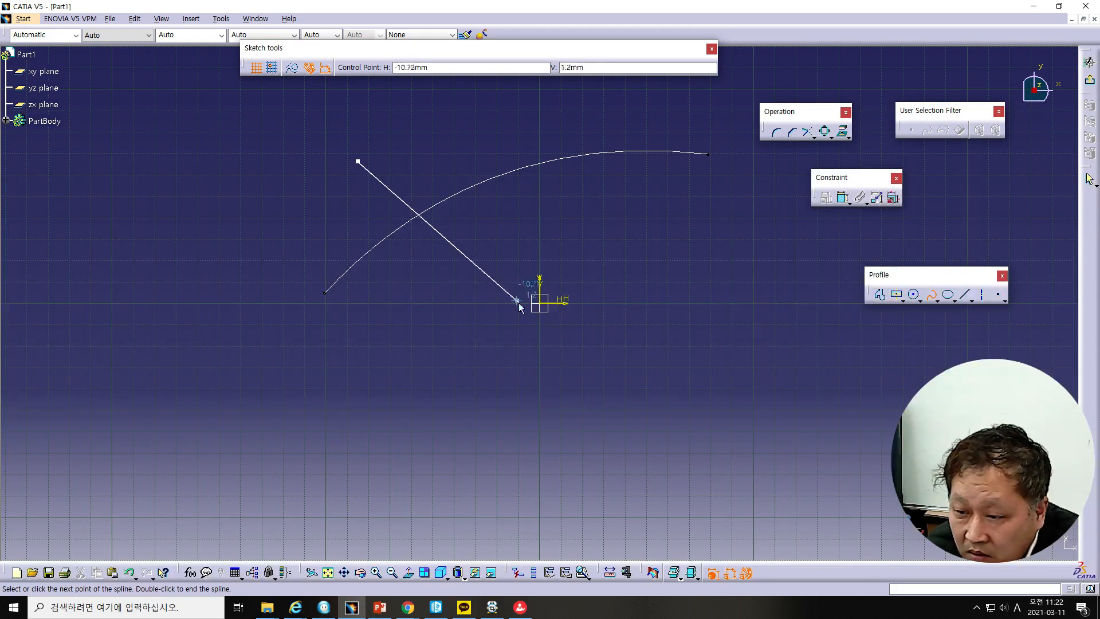
{"action": "left_click", "coordinate": [496, 382]}
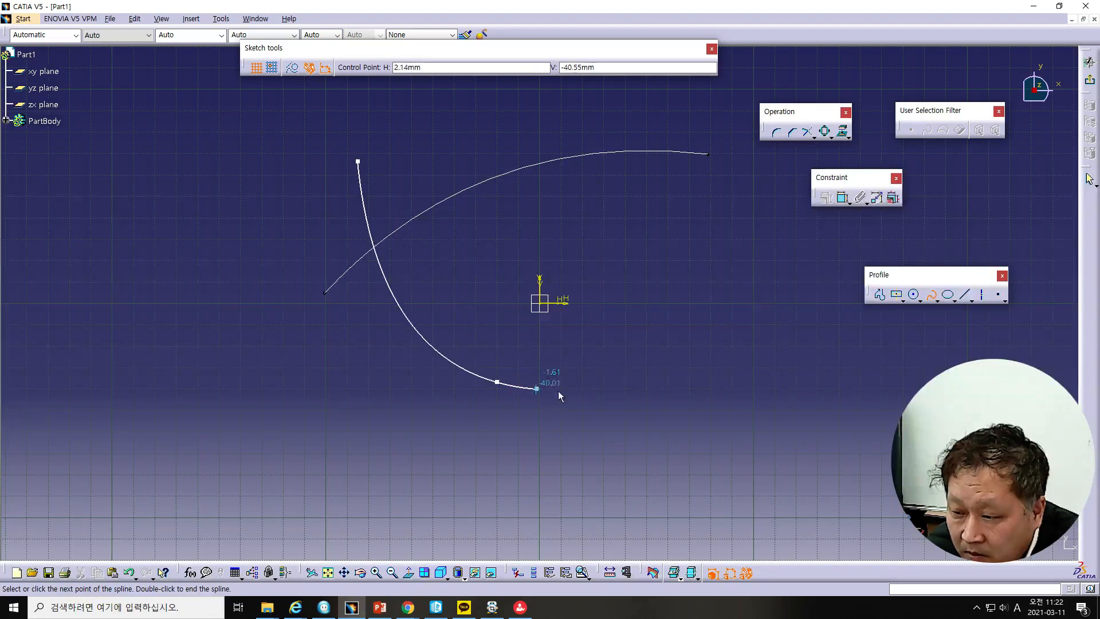
{"action": "double_click", "coordinate": [616, 395]}
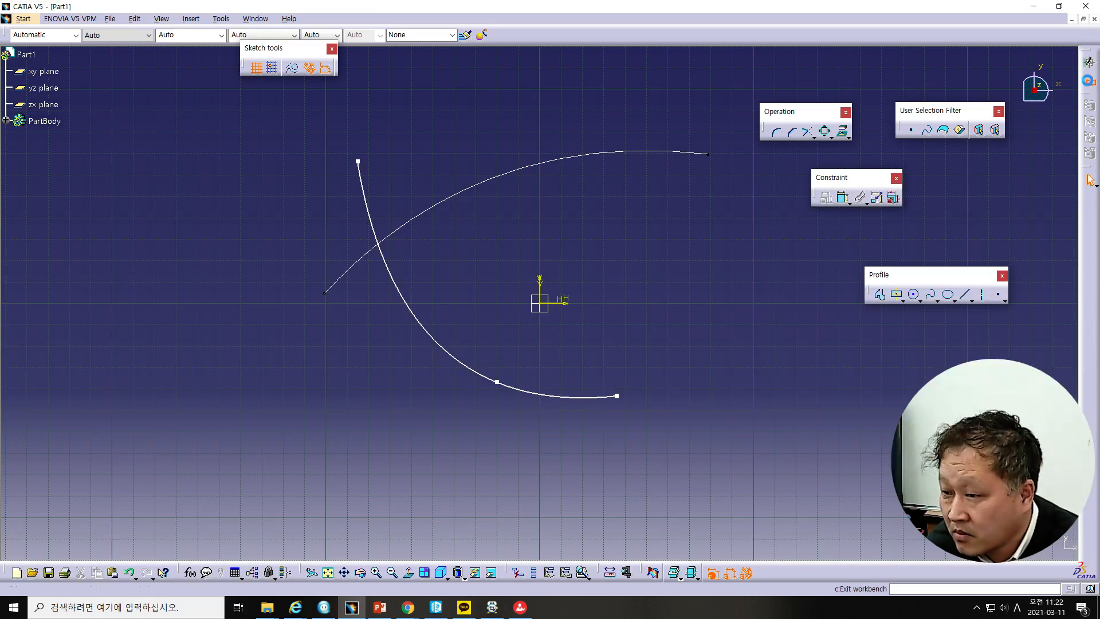
{"action": "left_click", "coordinate": [1089, 79]}
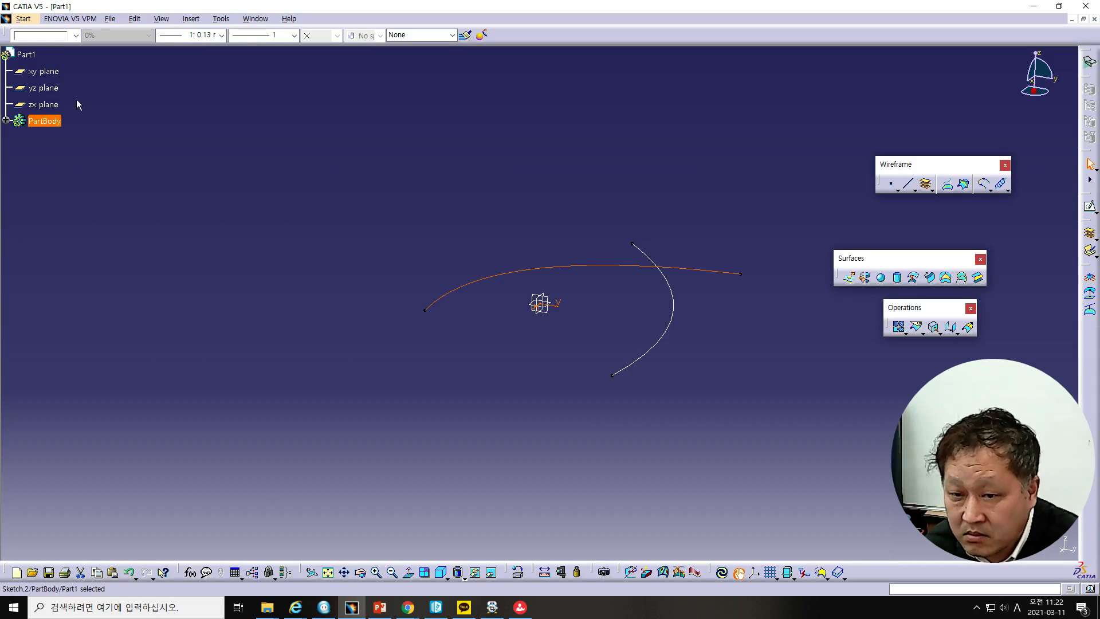
In a third xy-plane sketch, draw an open three-point spline from above the origin, bulging right, to below left, crossing both splines, and exit.
{"action": "left_click", "coordinate": [43, 71]}
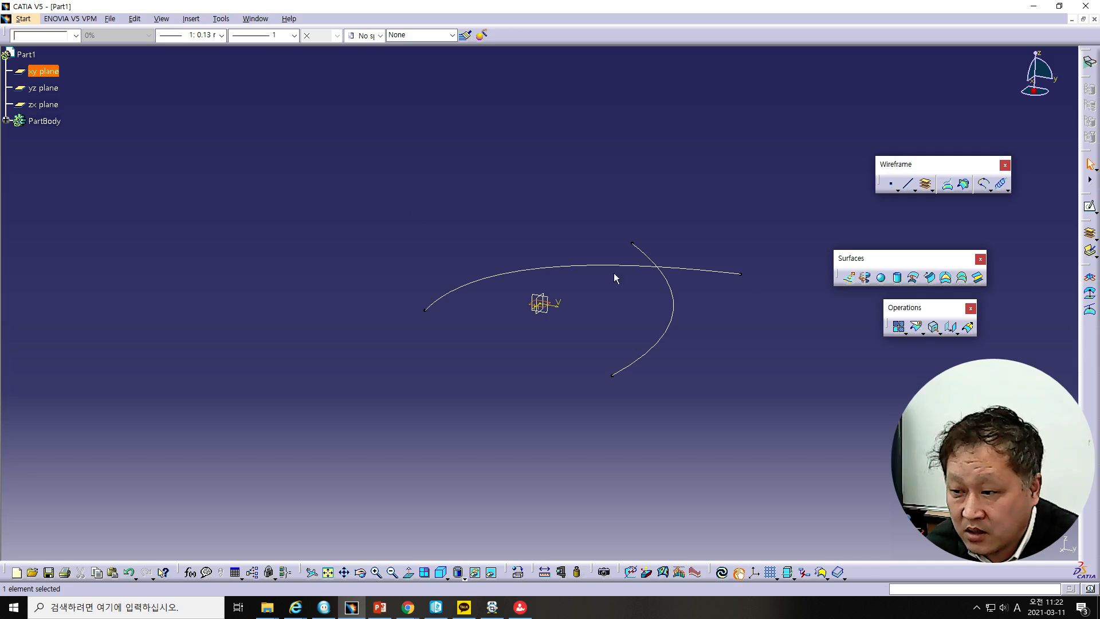
{"action": "left_click", "coordinate": [1089, 207]}
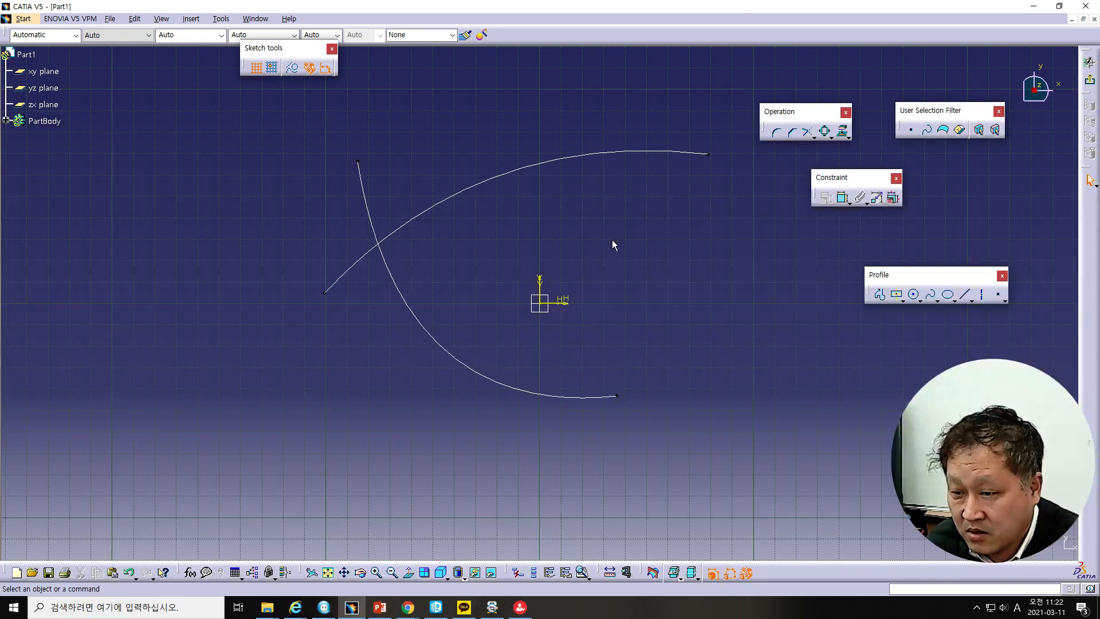
{"action": "left_click", "coordinate": [930, 294]}
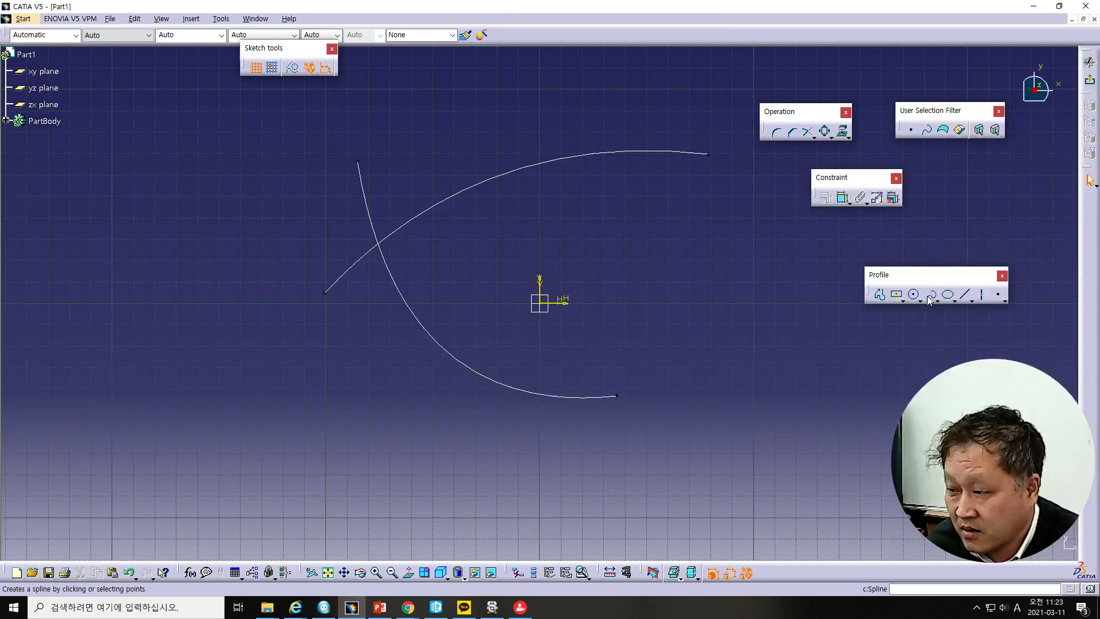
{"action": "left_click", "coordinate": [540, 133]}
{"action": "left_click", "coordinate": [630, 258]}
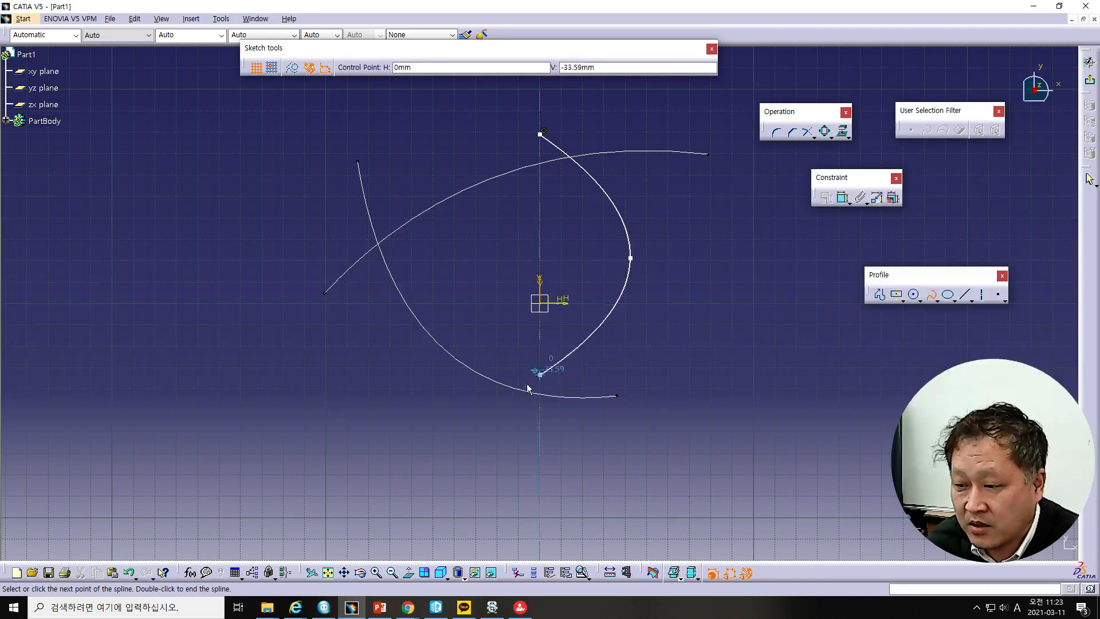
{"action": "double_click", "coordinate": [508, 415]}
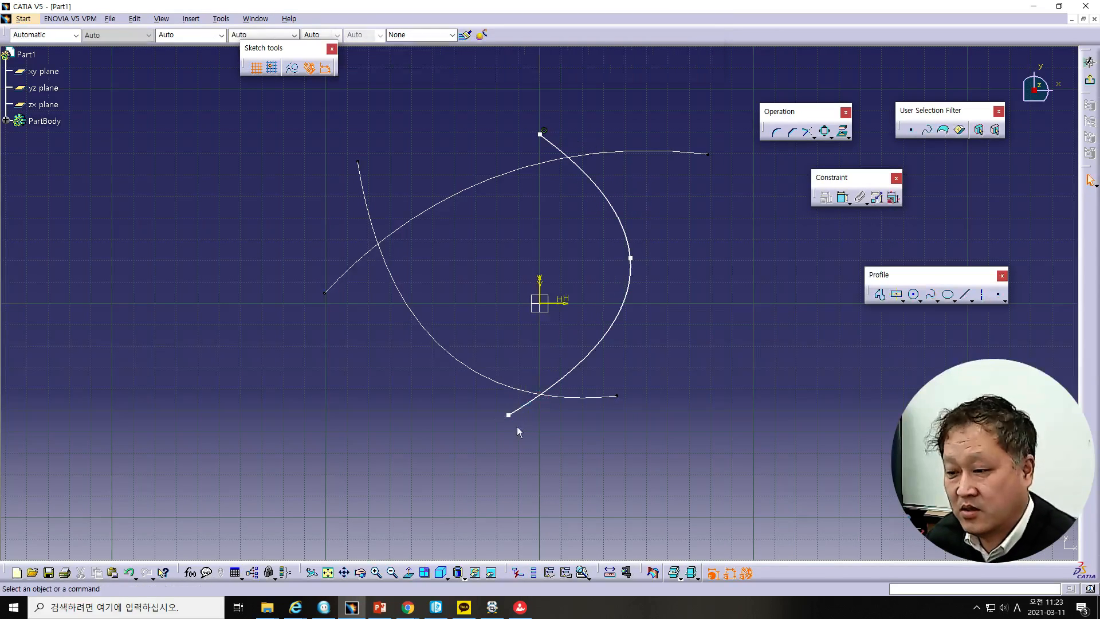
{"action": "left_click", "coordinate": [1090, 80]}
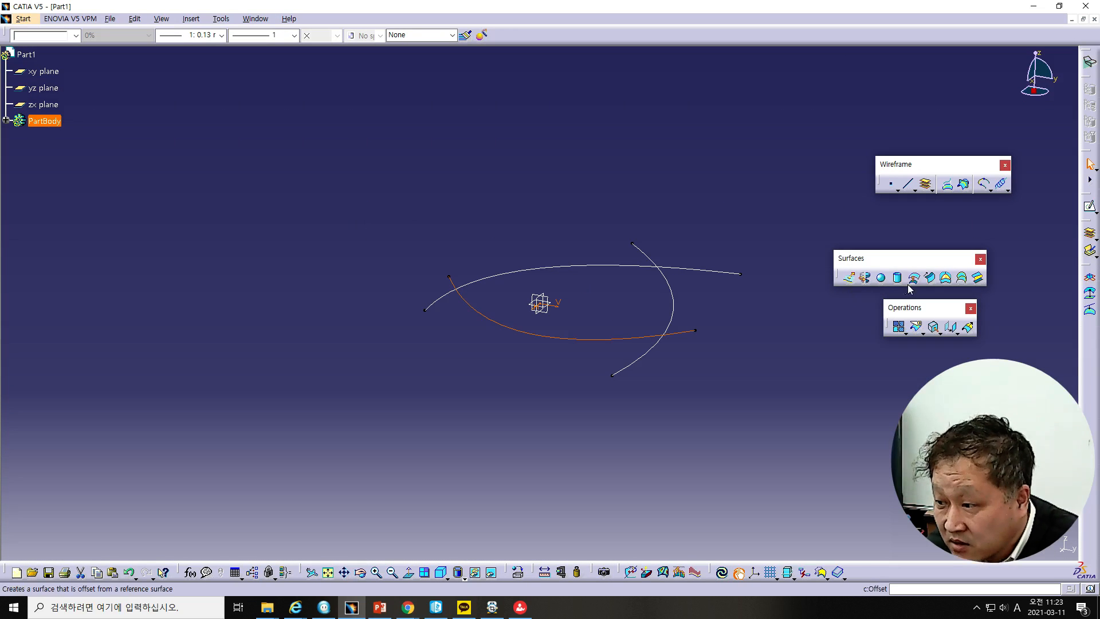
Create a Fill surface in the closed area bounded by the three crossing splines, previewing it first.
{"action": "left_click", "coordinate": [946, 278]}
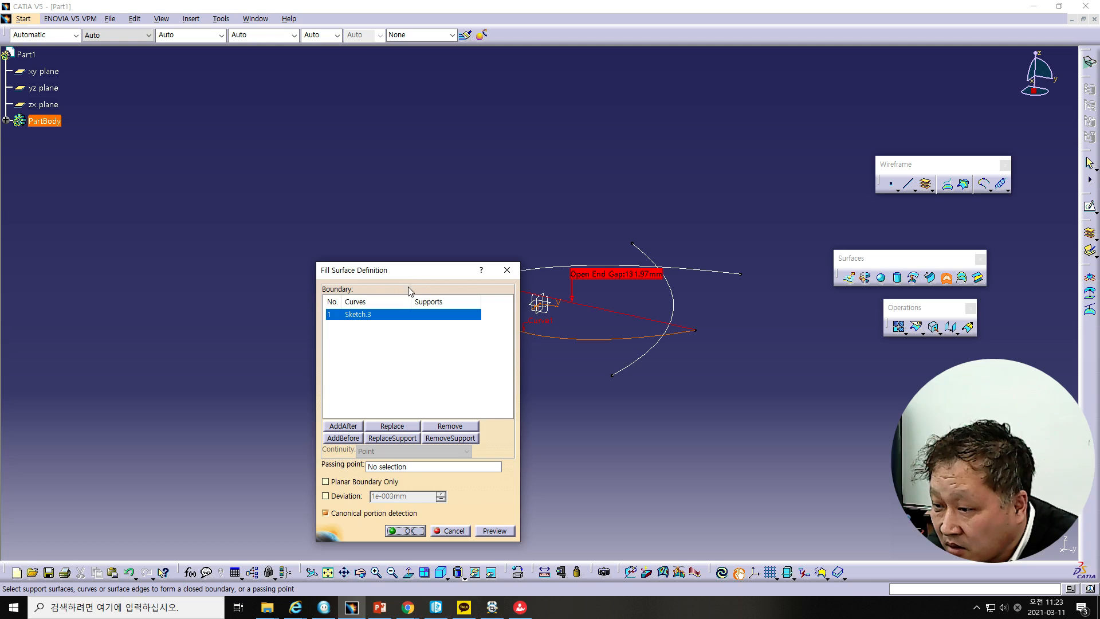
{"action": "left_click_drag", "start_coordinate": [418, 273], "coordinate": [298, 230]}
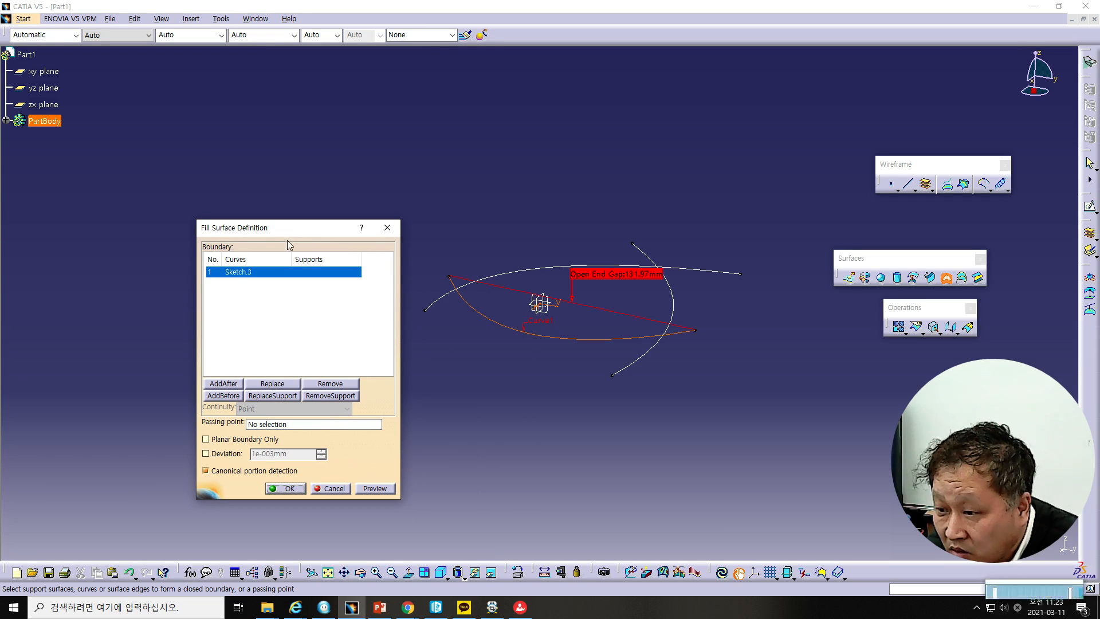
{"action": "left_click", "coordinate": [617, 275]}
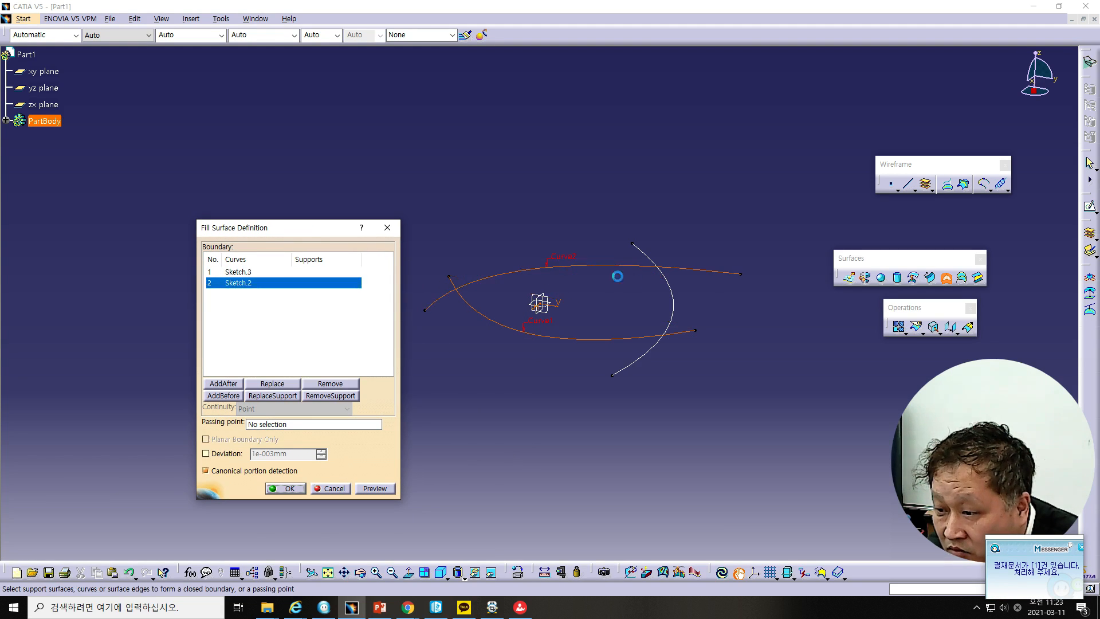
{"action": "left_click", "coordinate": [675, 309]}
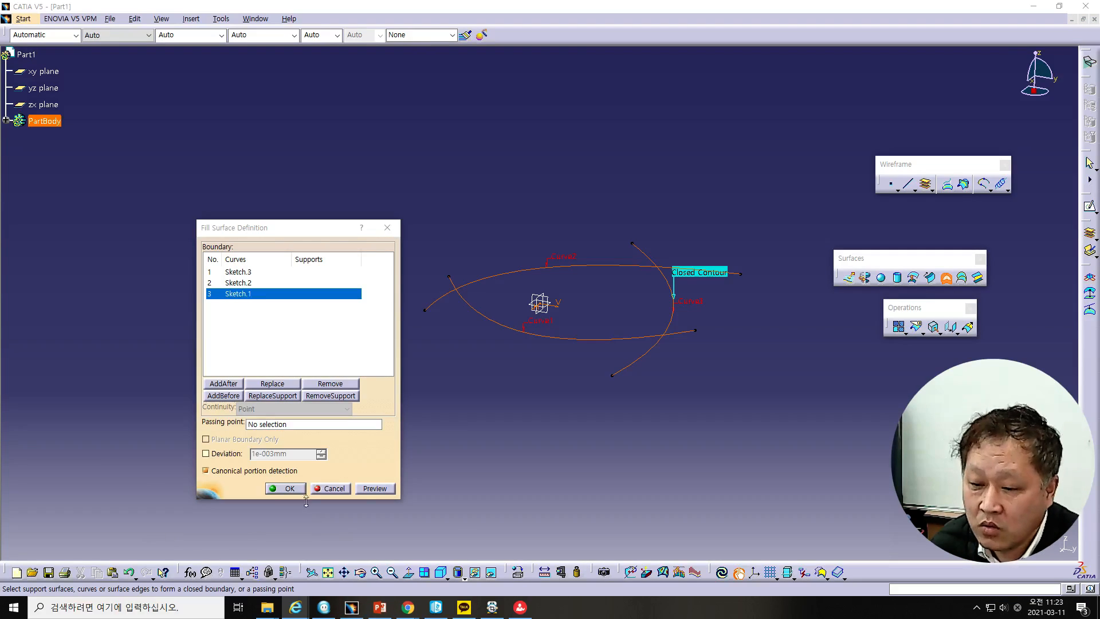
{"action": "left_click", "coordinate": [367, 492]}
{"action": "left_click", "coordinate": [374, 488]}
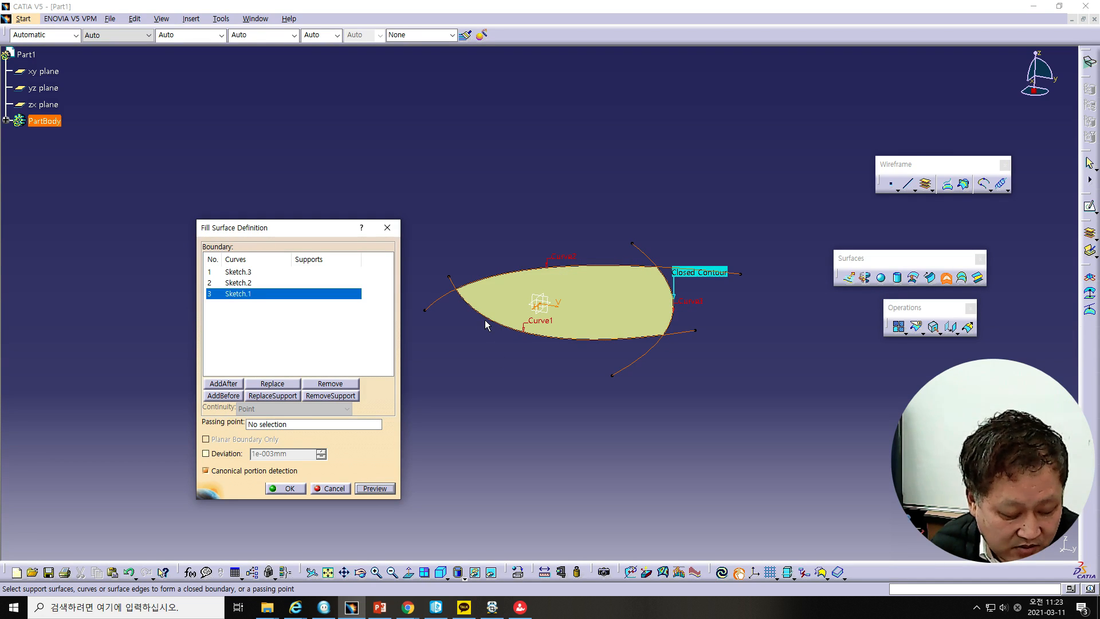
{"action": "left_click", "coordinate": [288, 490]}
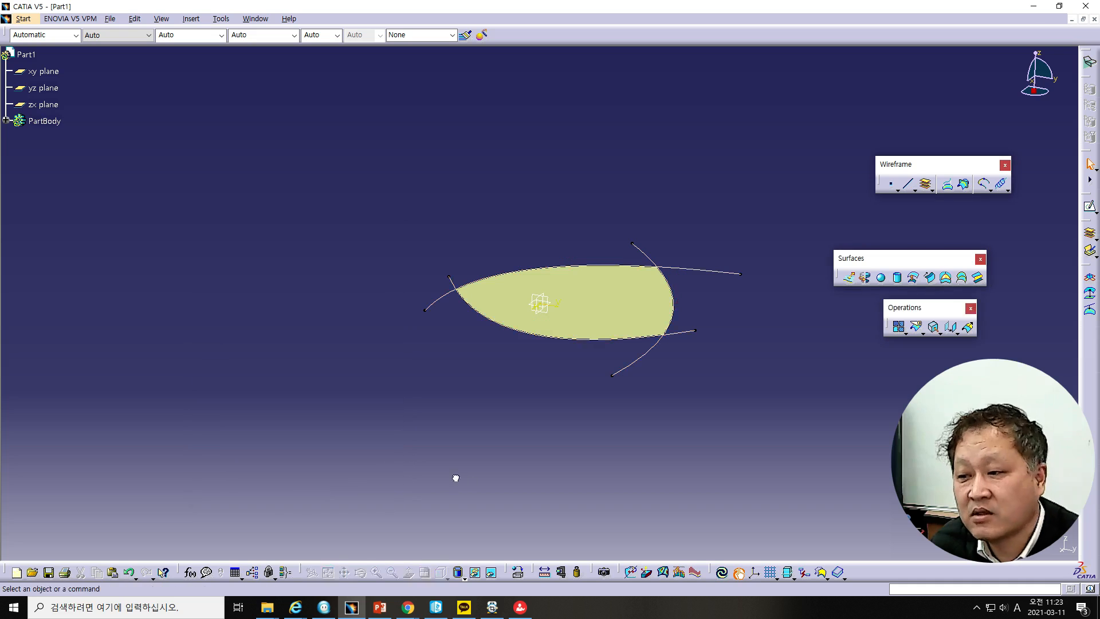
Delete all splines and the fill surface, and start a cylinder surface centred on a new point at X 100 mm.
{"action": "mouse_move", "coordinate": [390, 148]}
{"action": "left_mouse_down"}
{"action": "mouse_move", "coordinate": [426, 347]}
{"action": "mouse_move", "coordinate": [802, 402]}
{"action": "left_mouse_up"}
{"action": "key", "text": "Delete"}
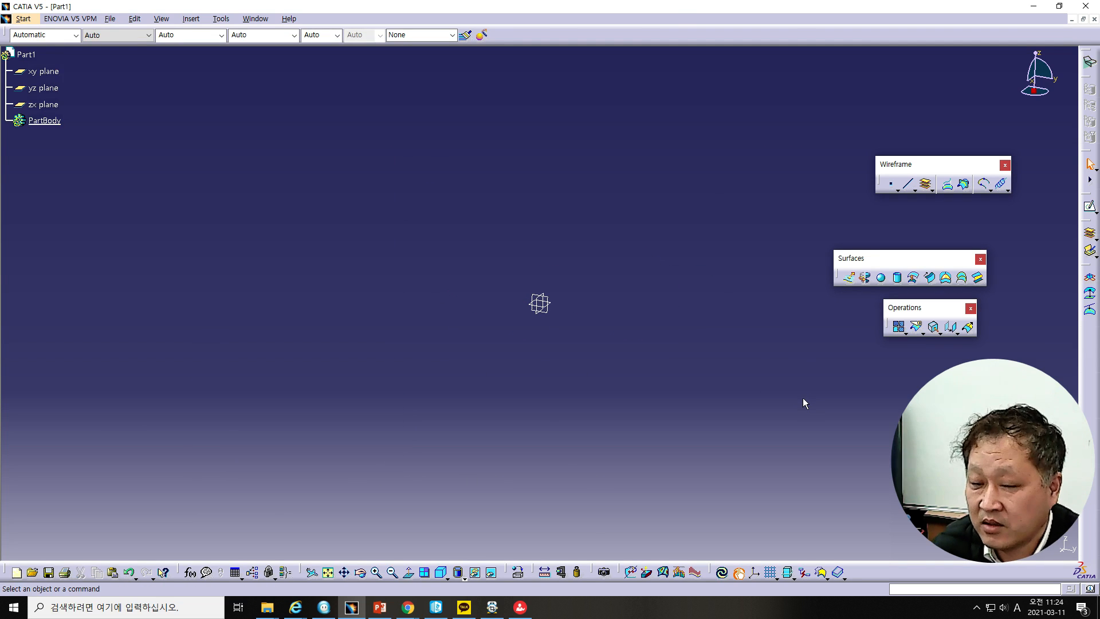
{"action": "left_click", "coordinate": [897, 277]}
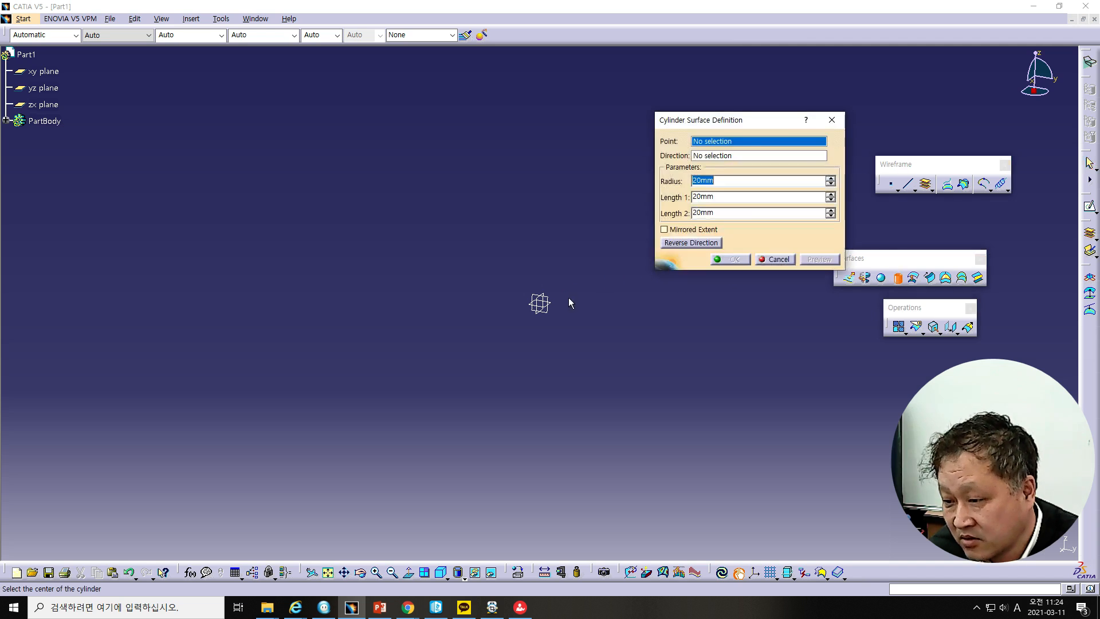
{"action": "right_click", "coordinate": [734, 144]}
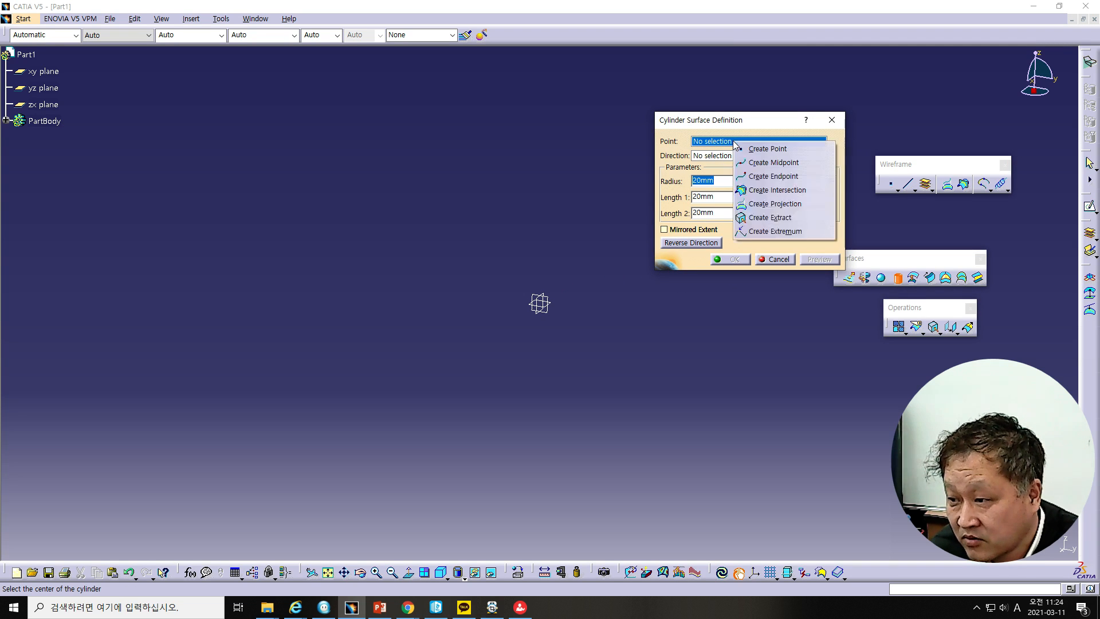
{"action": "left_click", "coordinate": [750, 146]}
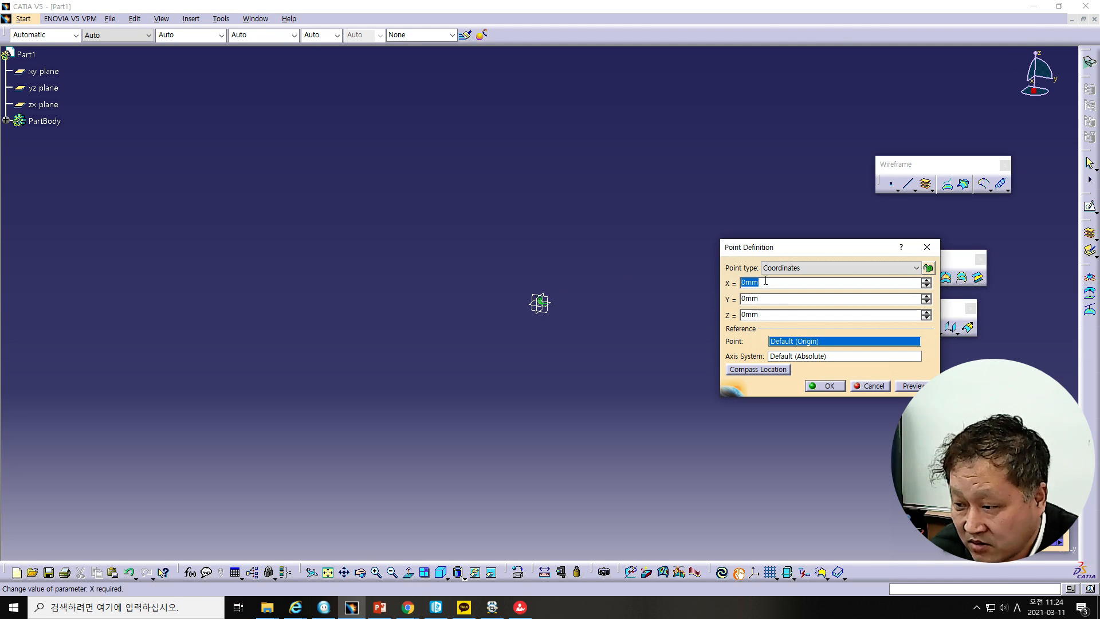
{"action": "type", "text": "100"}
{"action": "left_click", "coordinate": [829, 385]}
Create the cylinder surface along the Z component with a radius of 100 mm and Length 1 of 100 mm.
{"action": "double_click", "coordinate": [694, 181]}
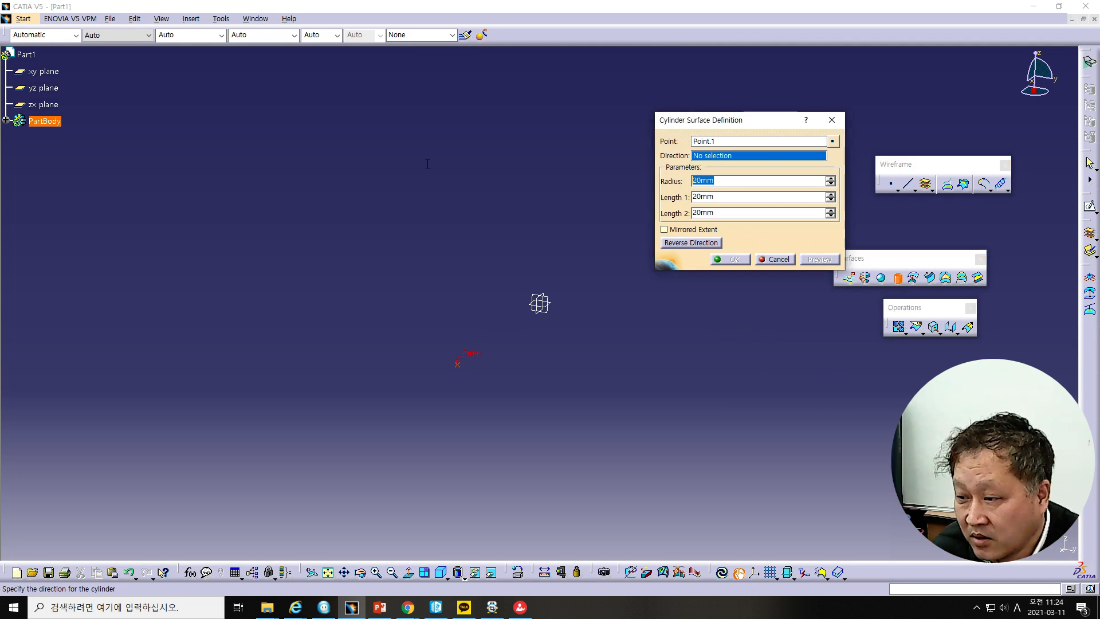
{"action": "type", "text": "100"}
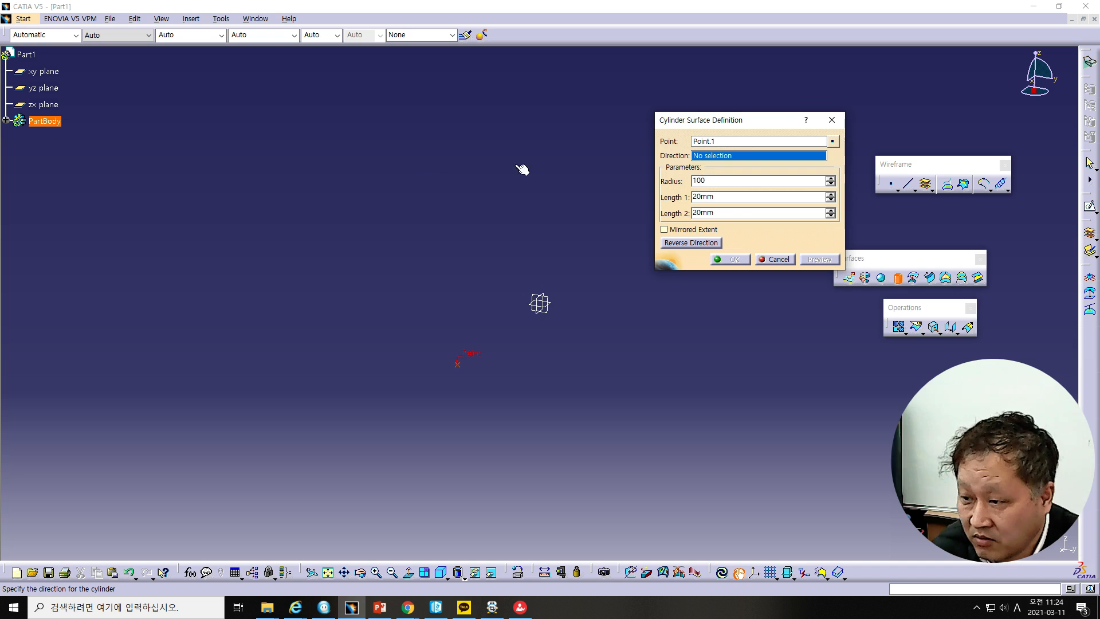
{"action": "right_click", "coordinate": [730, 158]}
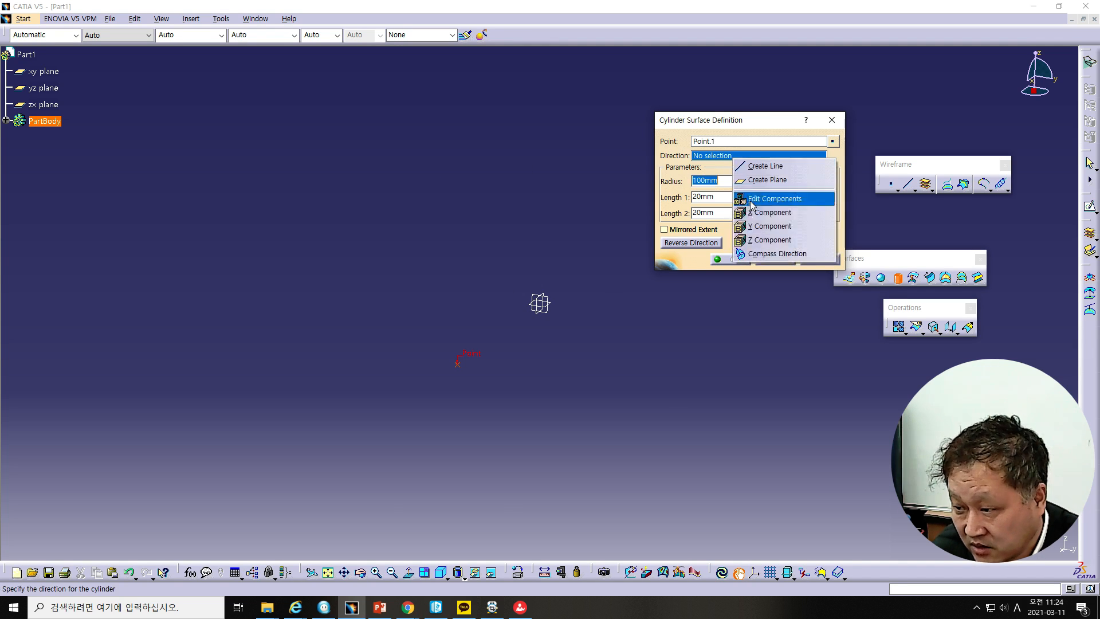
{"action": "left_click", "coordinate": [762, 240]}
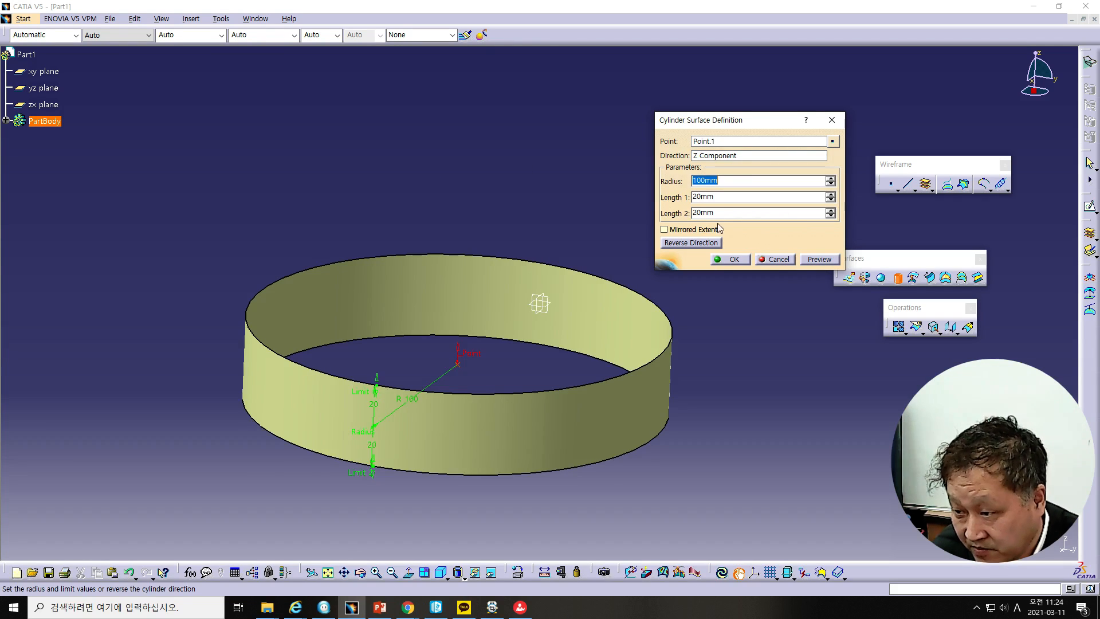
{"action": "double_click", "coordinate": [724, 197]}
{"action": "type", "text": "100"}
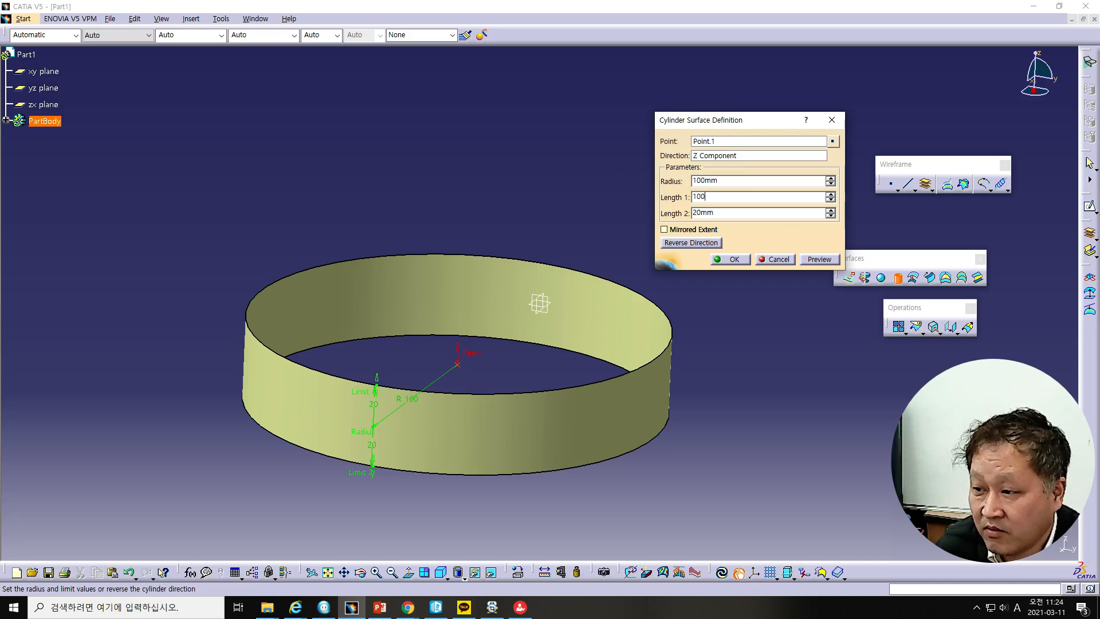
{"action": "left_click", "coordinate": [731, 259]}
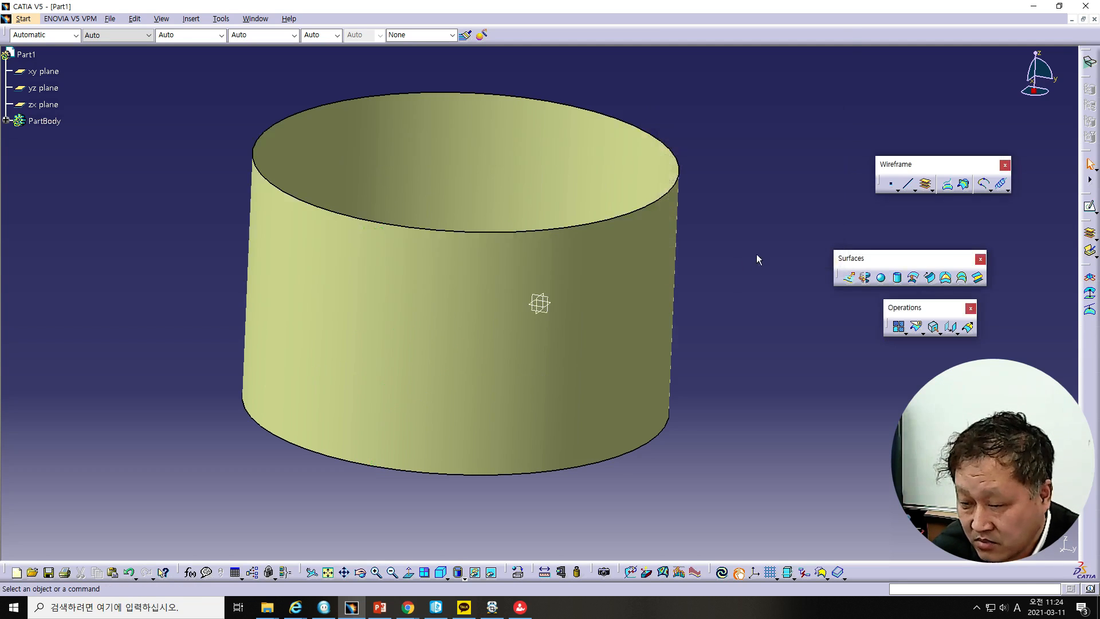
Close the cylinder's open top and bottom with Fill surfaces on its two circular edges.
{"action": "left_click", "coordinate": [945, 279]}
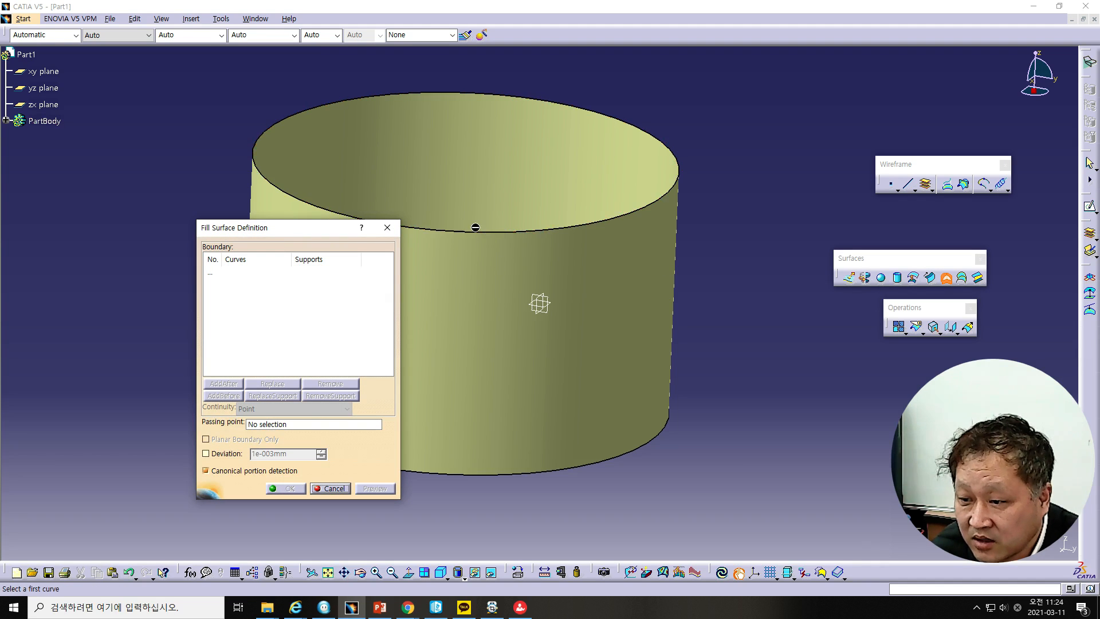
{"action": "left_click", "coordinate": [482, 232]}
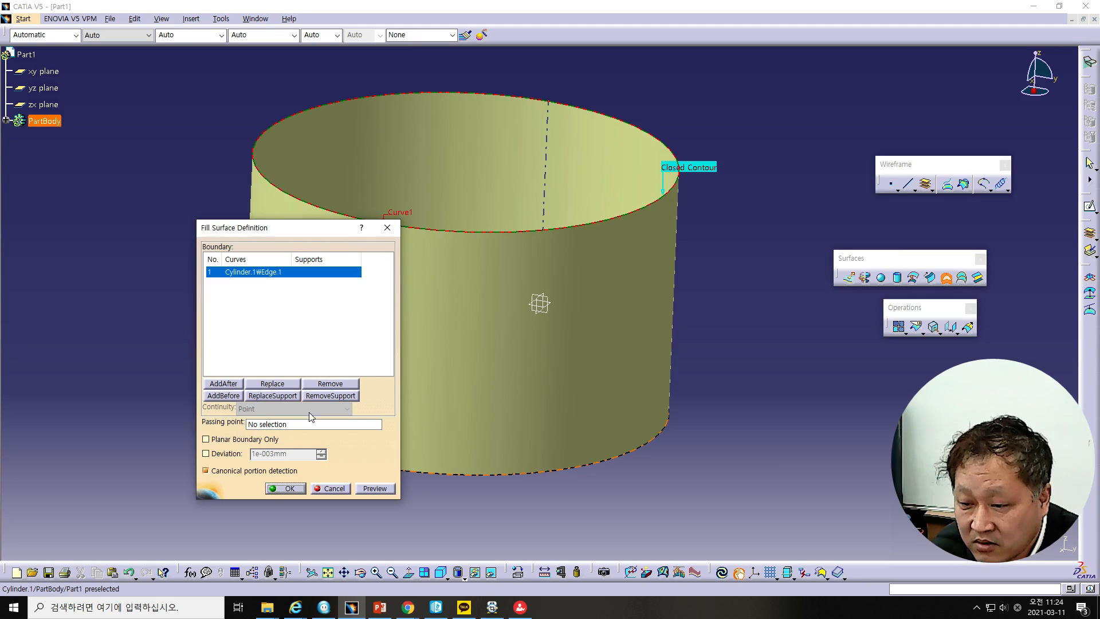
{"action": "left_click", "coordinate": [285, 488]}
{"action": "middle_click_drag", "start_coordinate": [559, 473], "coordinate": [500, 301]}
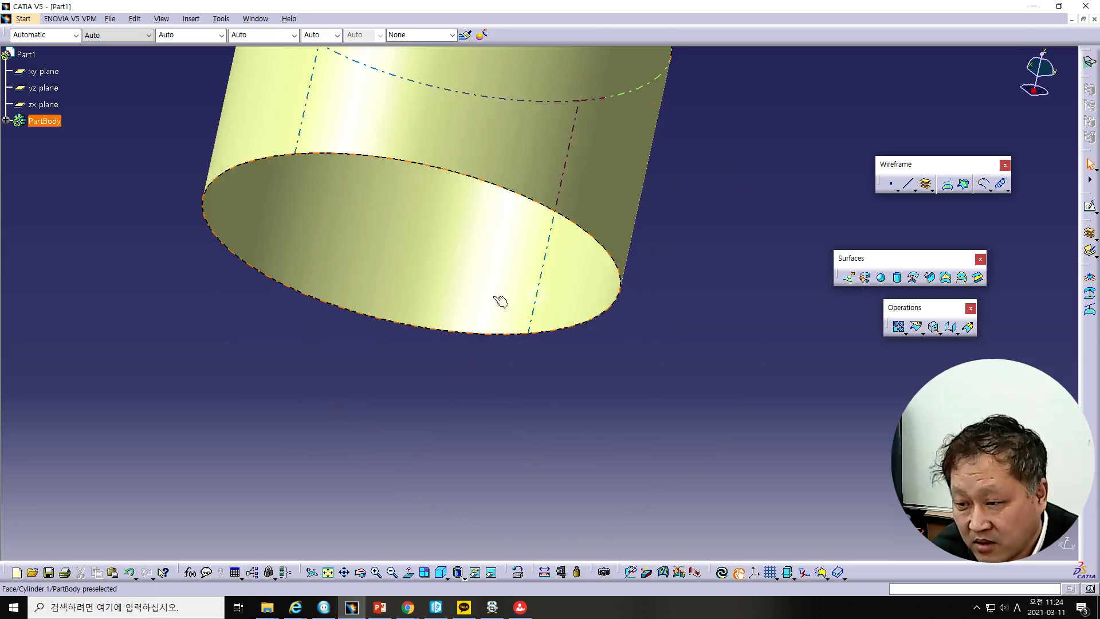
{"action": "left_click", "coordinate": [517, 196]}
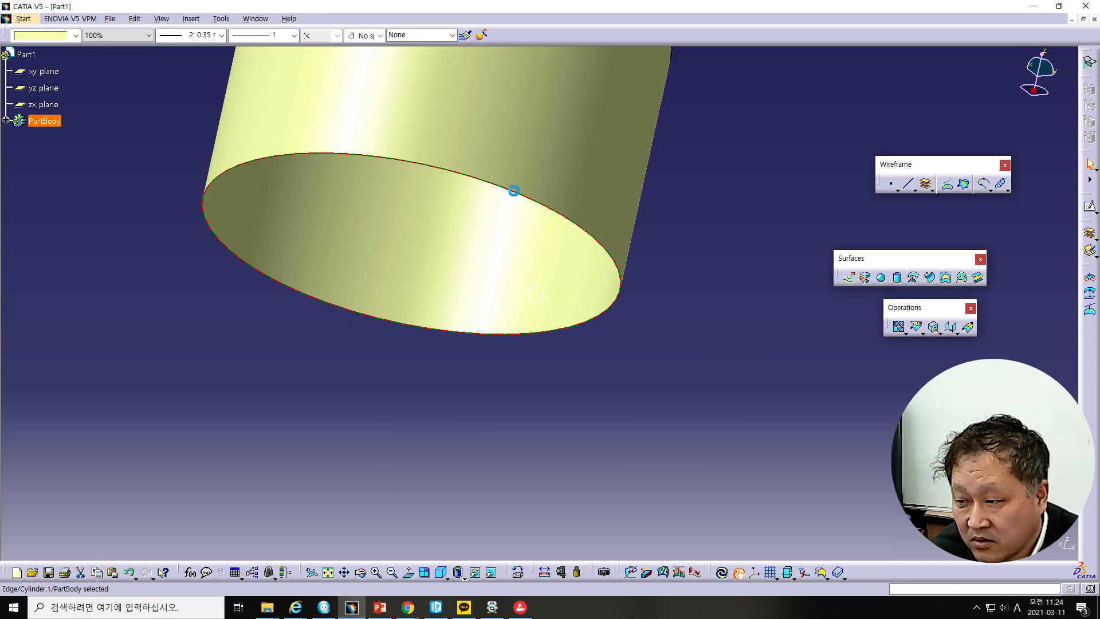
{"action": "left_click", "coordinate": [945, 280]}
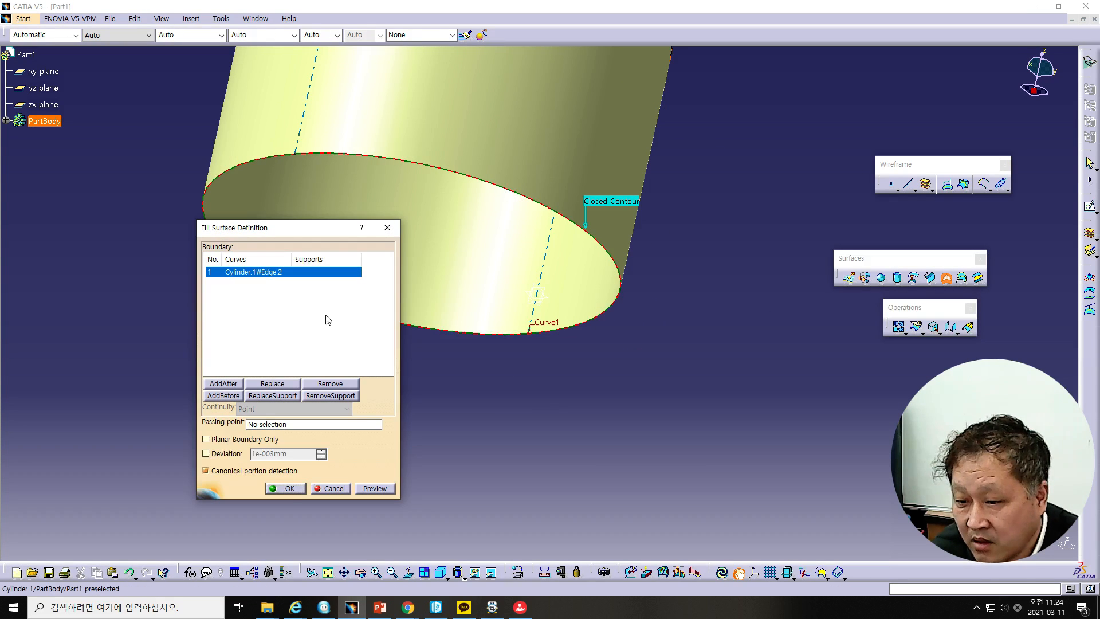
{"action": "left_click", "coordinate": [285, 488]}
{"action": "middle_click_drag", "start_coordinate": [466, 354], "coordinate": [497, 435]}
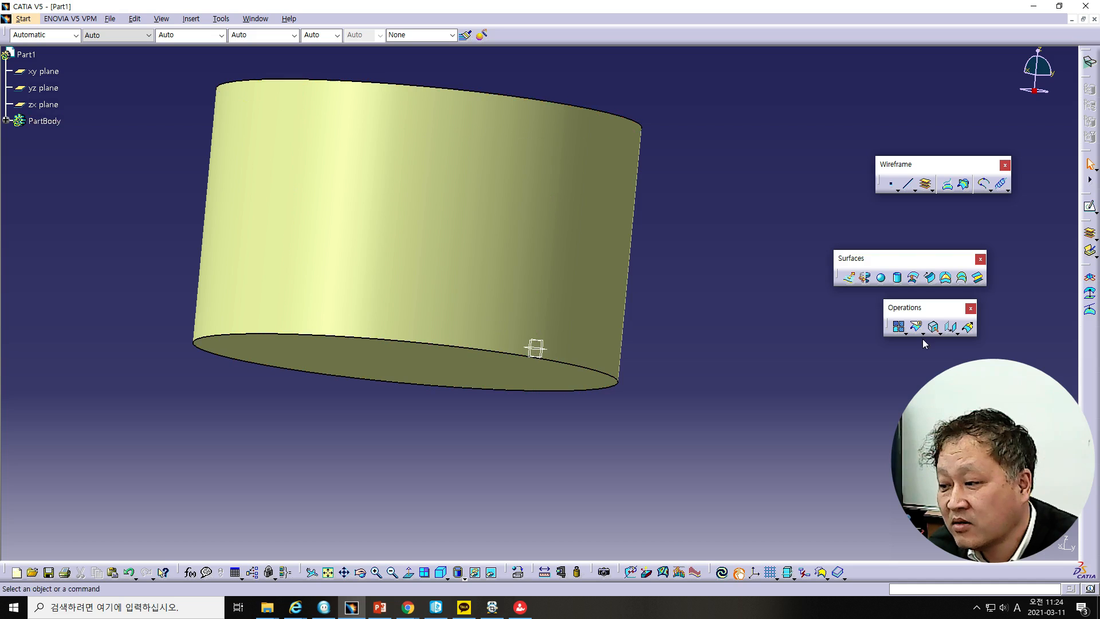
Join the bottom fill, the cylinder wall and the top fill into one surface.
{"action": "left_click", "coordinate": [899, 326]}
{"action": "left_click", "coordinate": [464, 371]}
{"action": "left_click", "coordinate": [403, 206]}
{"action": "middle_click_drag", "start_coordinate": [511, 150], "coordinate": [490, 339]}
{"action": "left_click", "coordinate": [449, 290]}
{"action": "left_click", "coordinate": [593, 491]}
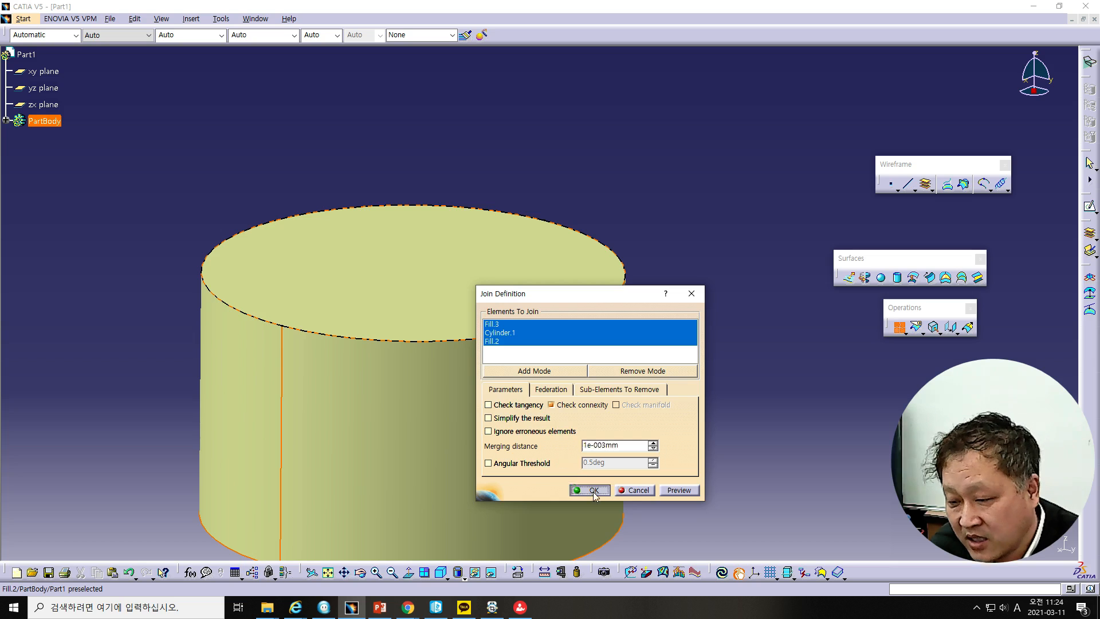
Switch to Part Design and turn the joined cylinder surface into a solid with Close Surface.
{"action": "middle_click_drag", "start_coordinate": [554, 345], "coordinate": [567, 235]}
{"action": "left_click", "coordinate": [23, 18]}
{"action": "left_click", "coordinate": [46, 35]}
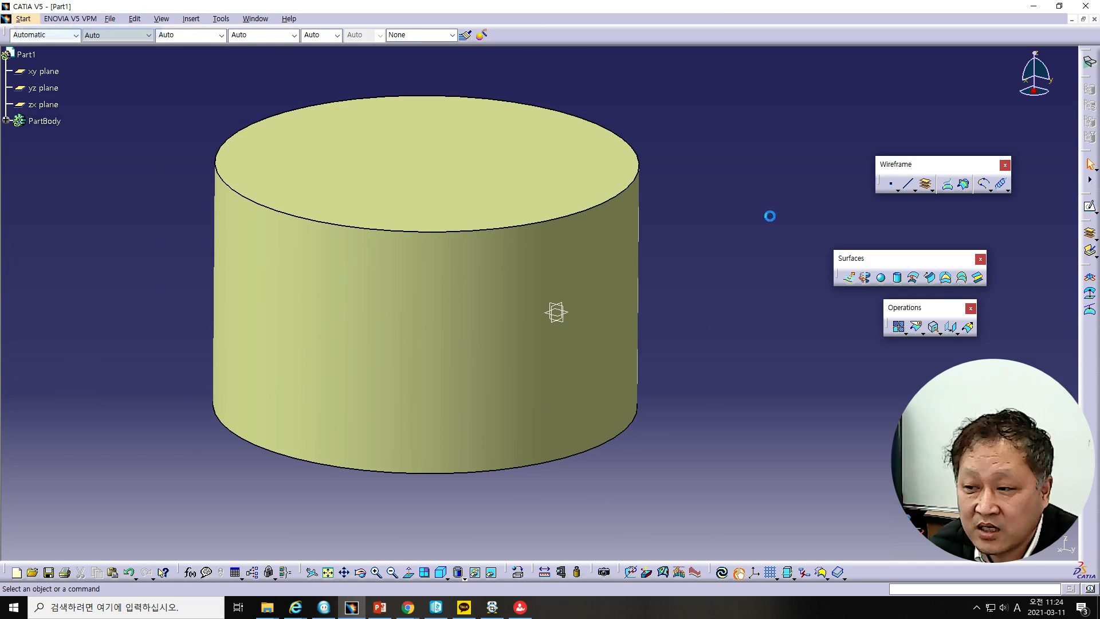
{"action": "left_click", "coordinate": [1090, 219]}
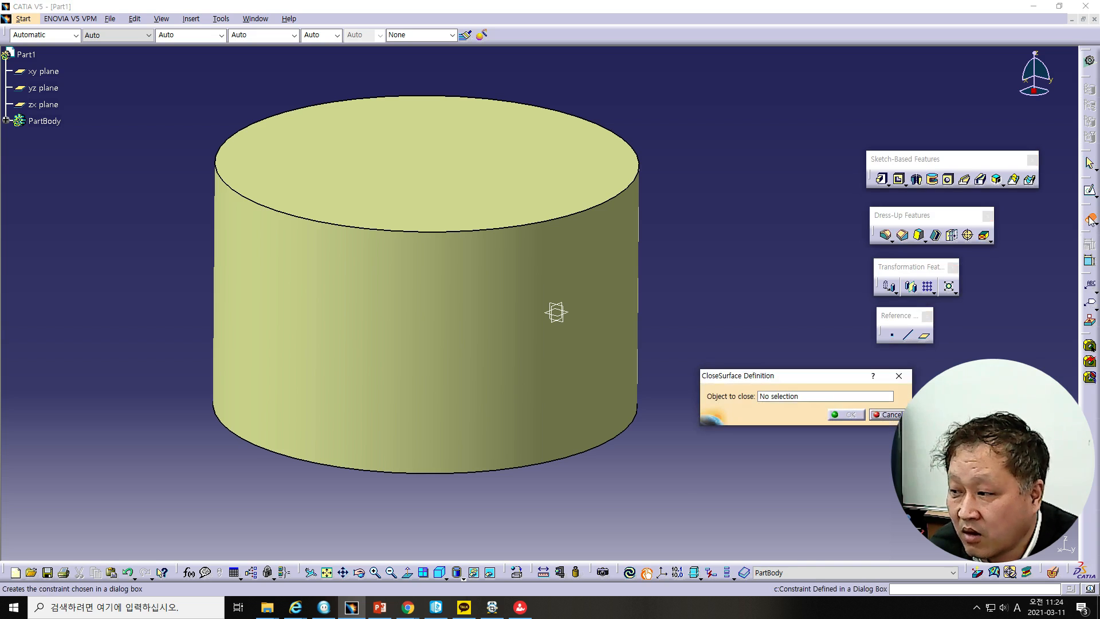
{"action": "left_click", "coordinate": [508, 300]}
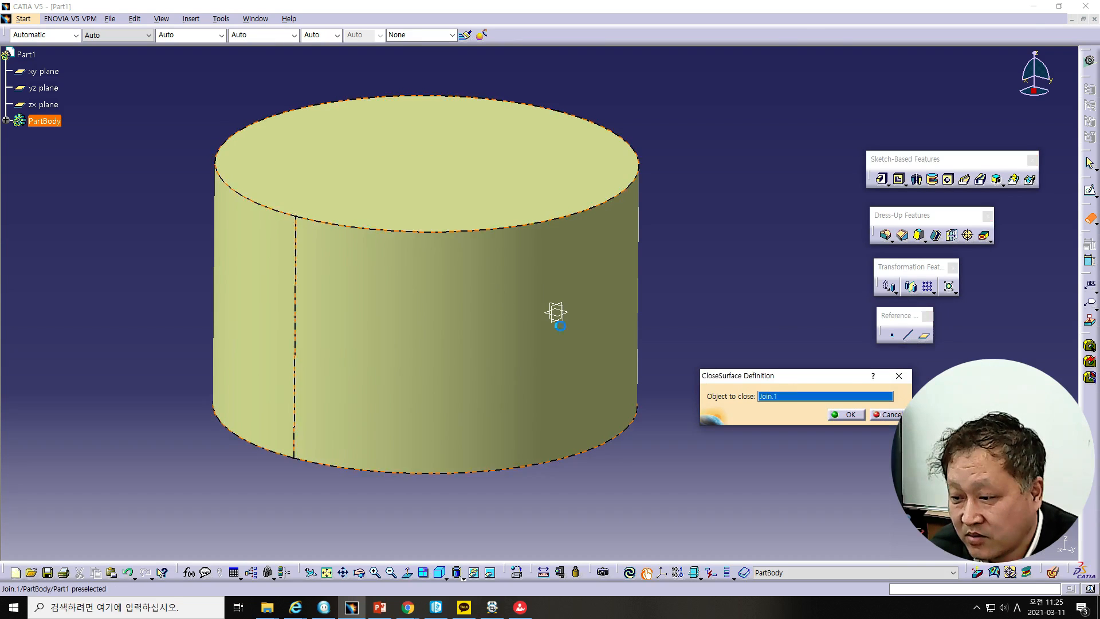
{"action": "left_click", "coordinate": [850, 415]}
Hide all surfaces so only the closed cylinder solid is displayed.
{"action": "left_click", "coordinate": [254, 20]}
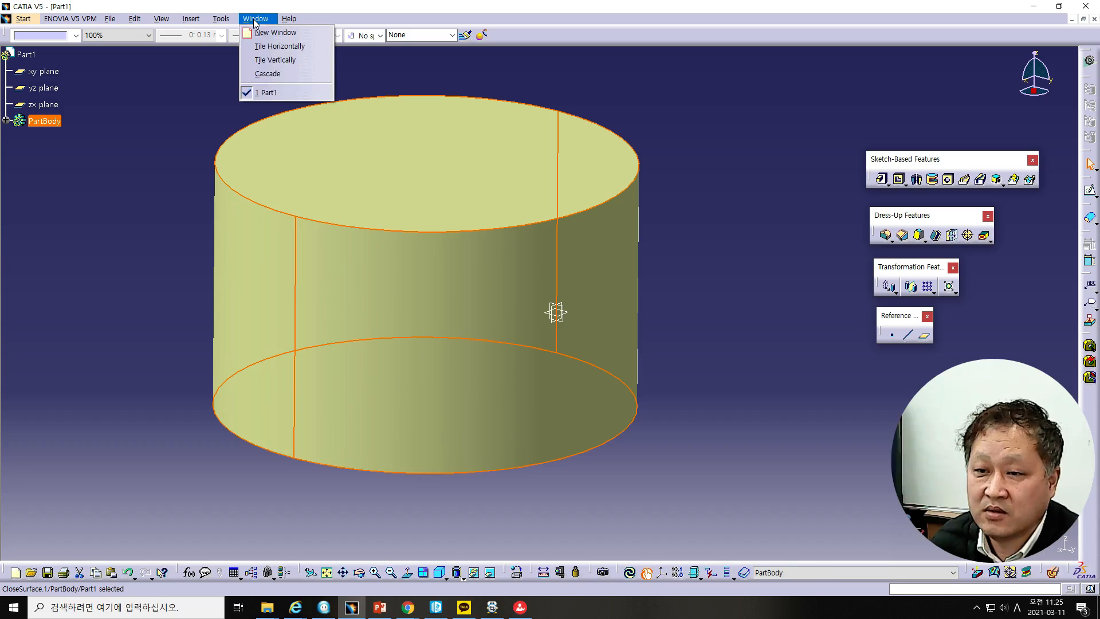
{"action": "mouse_move", "coordinate": [228, 23]}
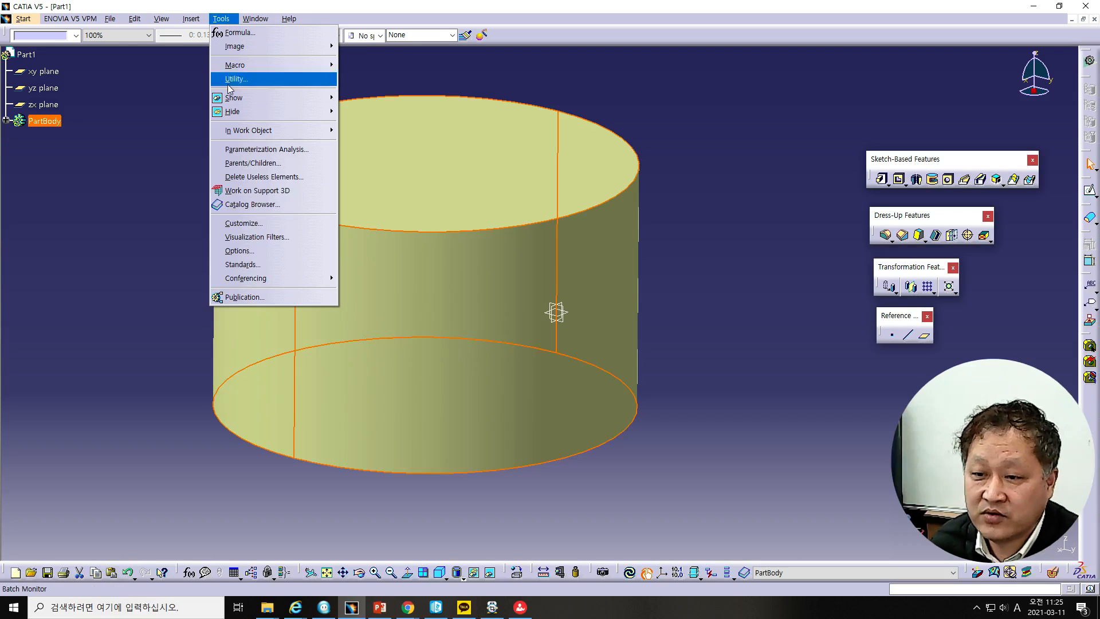
{"action": "mouse_move", "coordinate": [237, 113]}
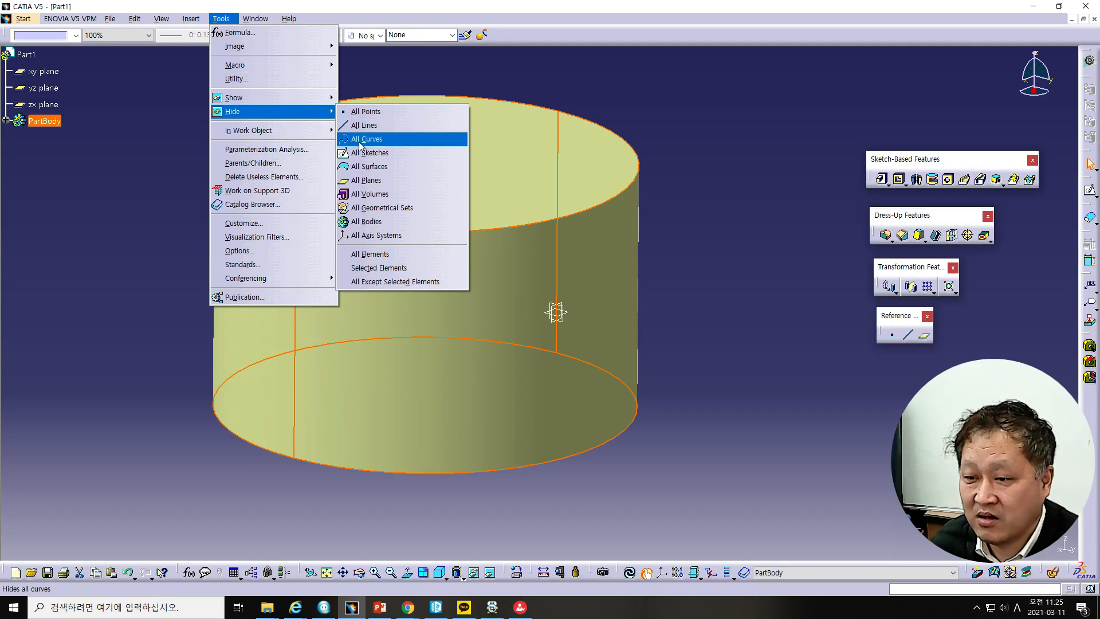
{"action": "left_click", "coordinate": [370, 166]}
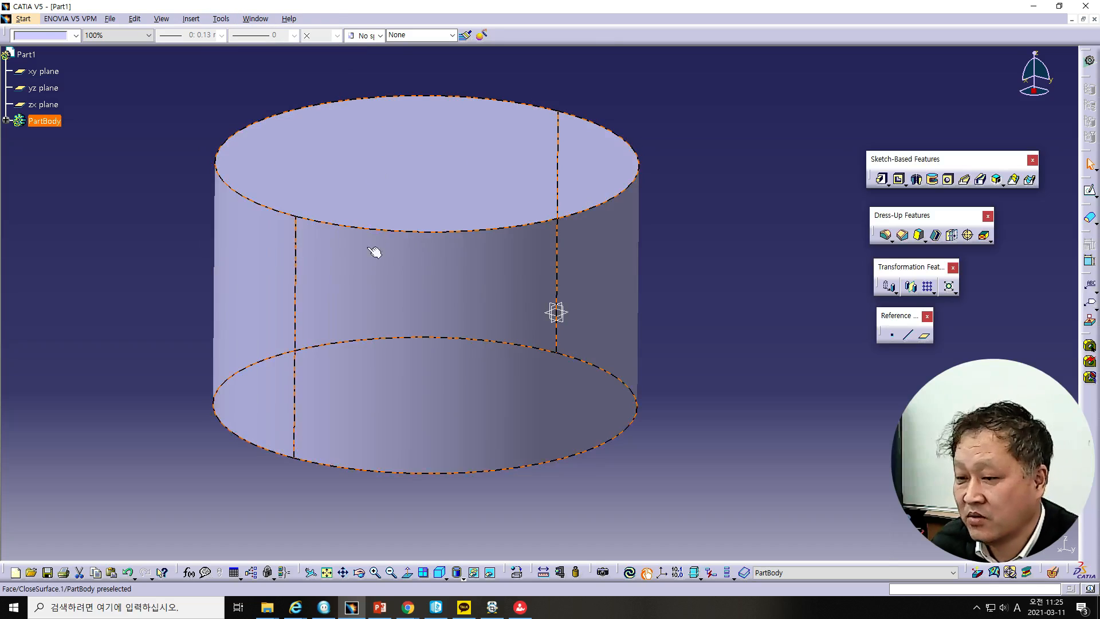
{"action": "left_click", "coordinate": [719, 282]}
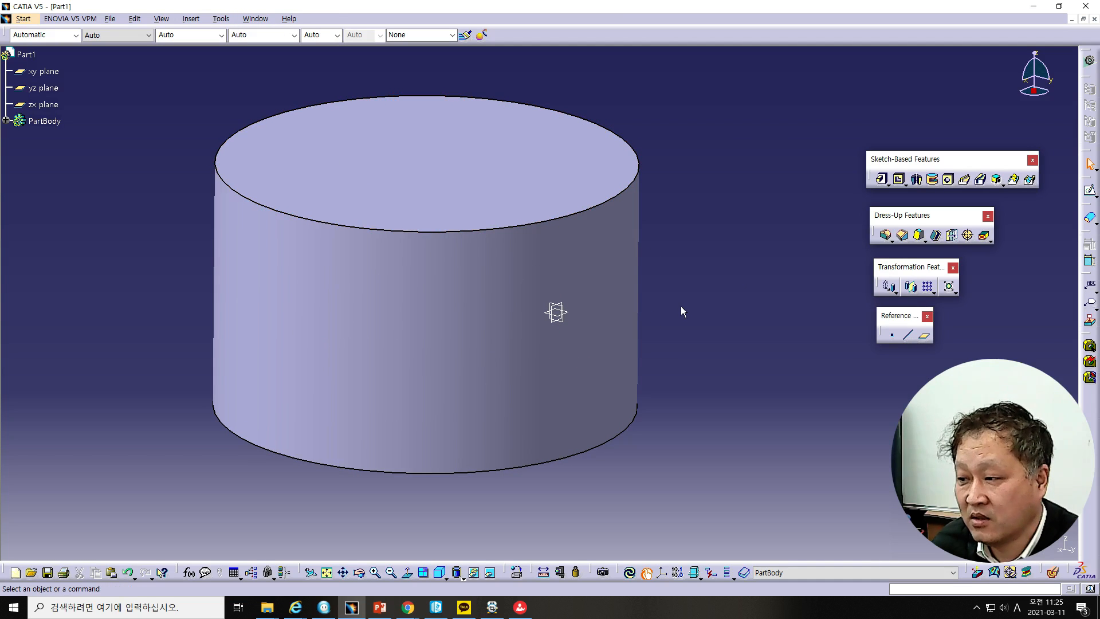
Shell the solid cylinder with a 10 mm inside thickness, removing its top face.
{"action": "left_click", "coordinate": [937, 236]}
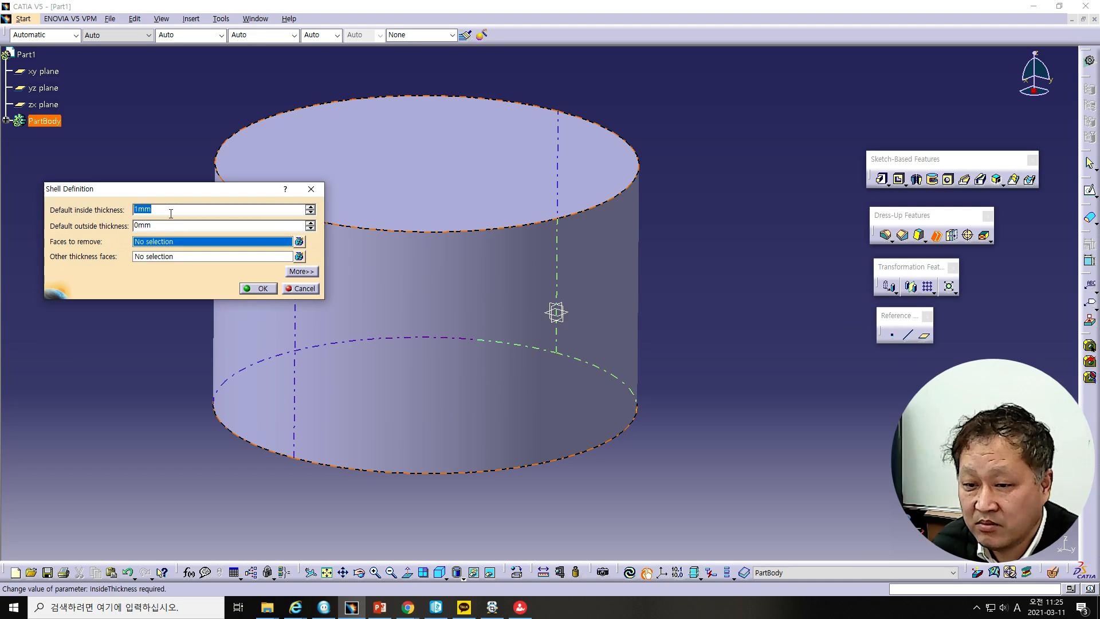
{"action": "type", "text": "10"}
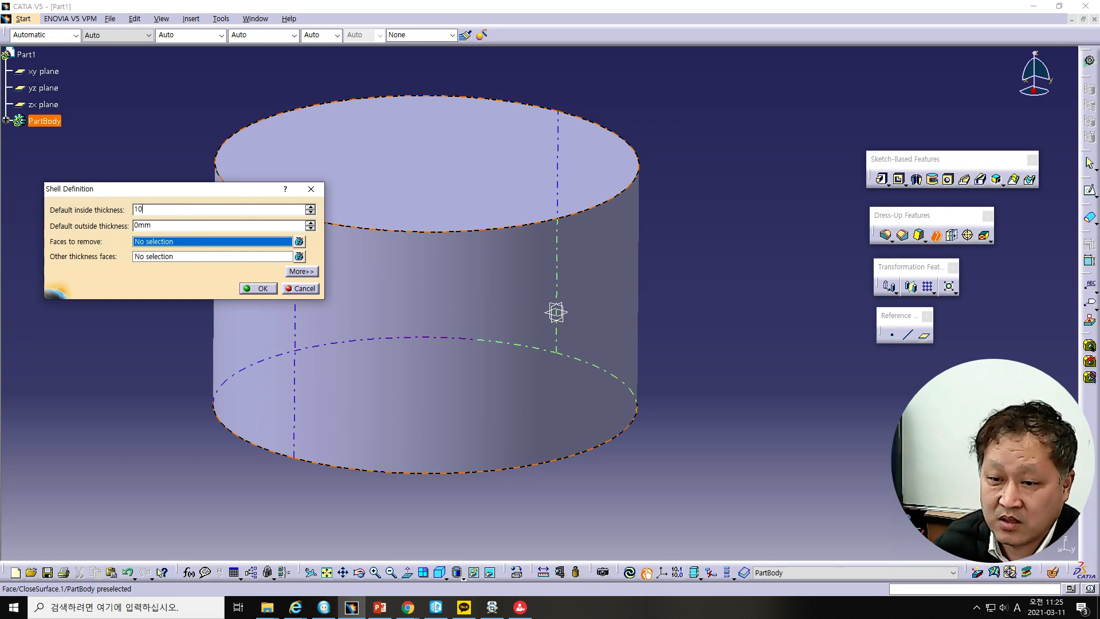
{"action": "left_click", "coordinate": [479, 174]}
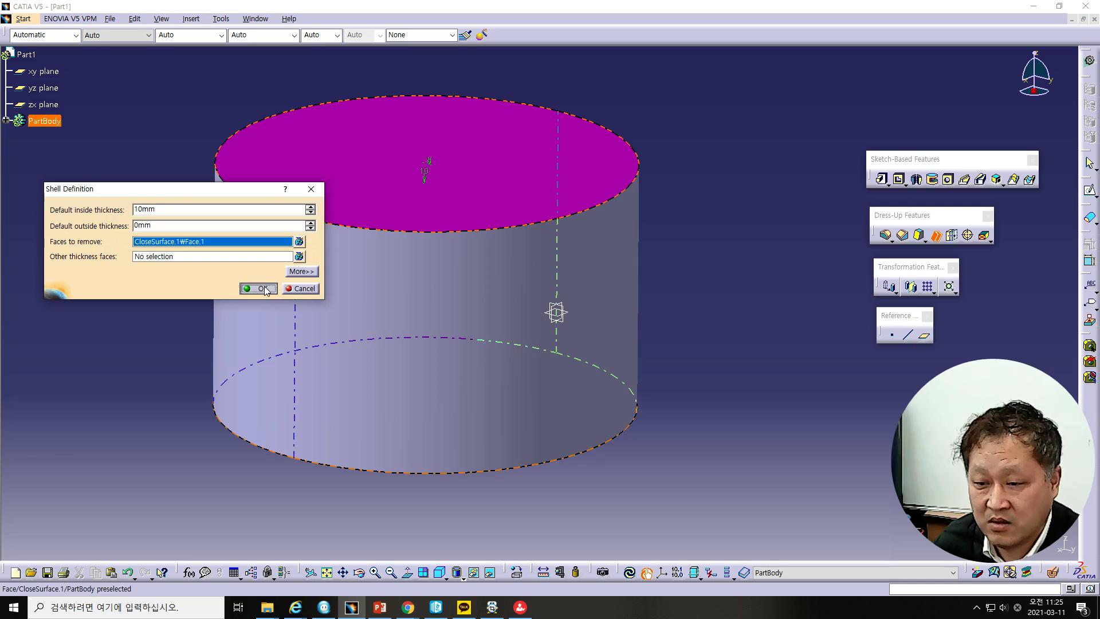
{"action": "left_click", "coordinate": [265, 290]}
{"action": "middle_click_drag", "start_coordinate": [468, 303], "coordinate": [697, 336]}
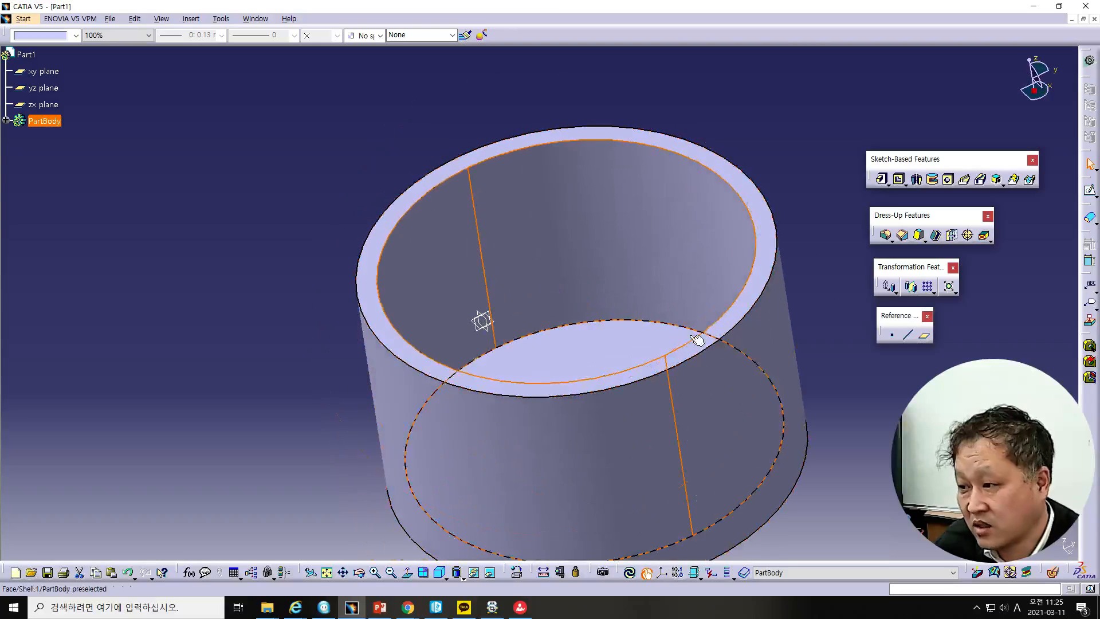
Edit the shell of the cylinder and set its default outside thickness to 10 mm.
{"action": "left_click", "coordinate": [6, 120]}
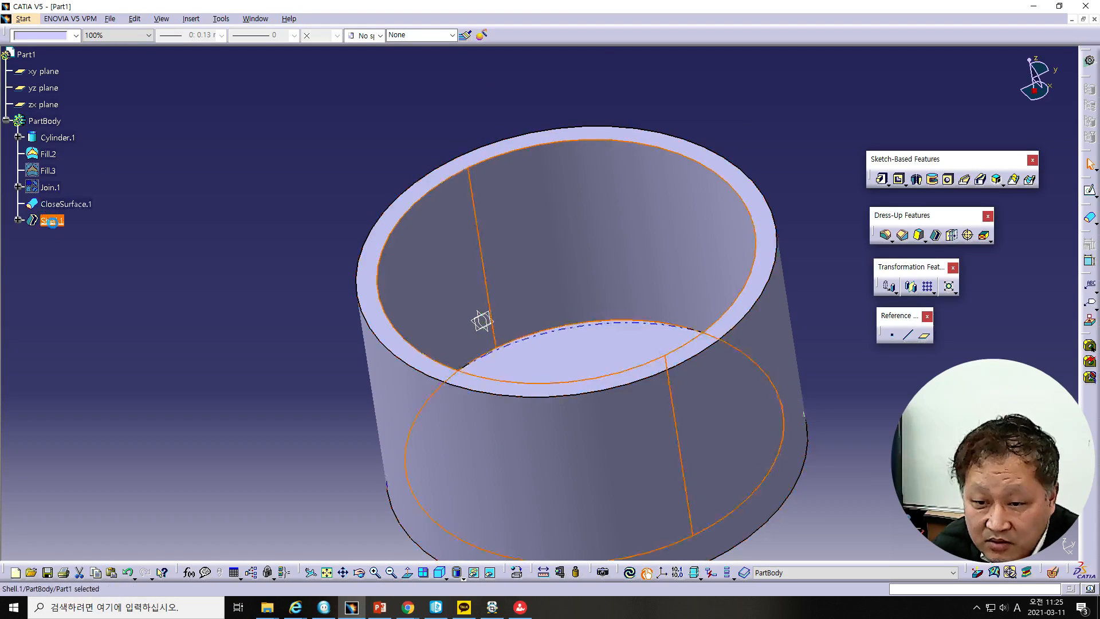
{"action": "double_click", "coordinate": [51, 221]}
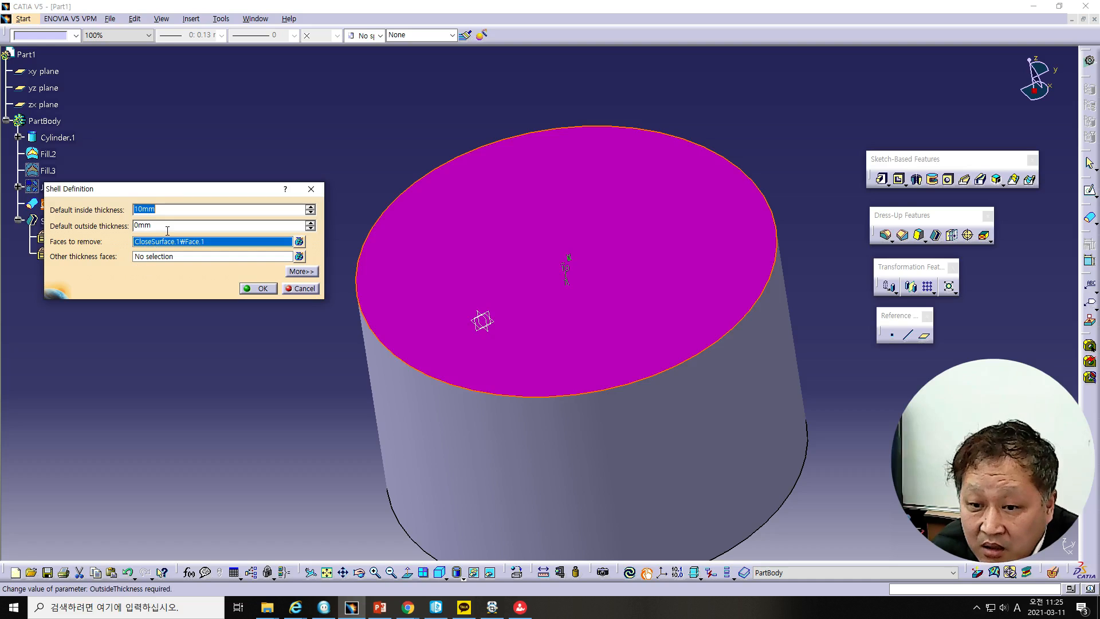
{"action": "left_click", "coordinate": [301, 271]}
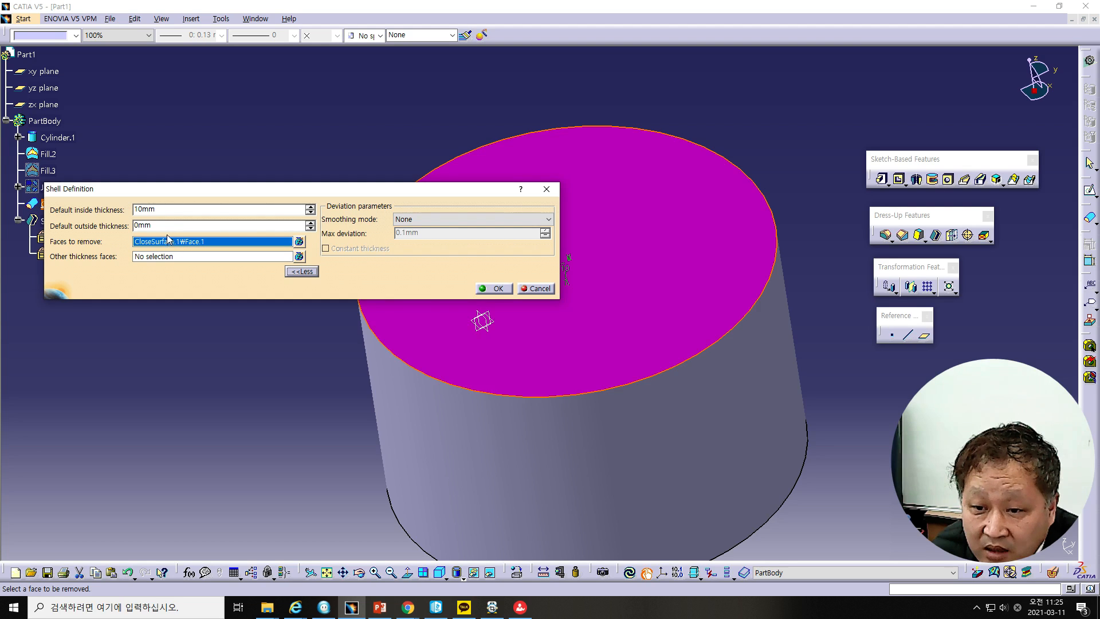
{"action": "double_click", "coordinate": [142, 225]}
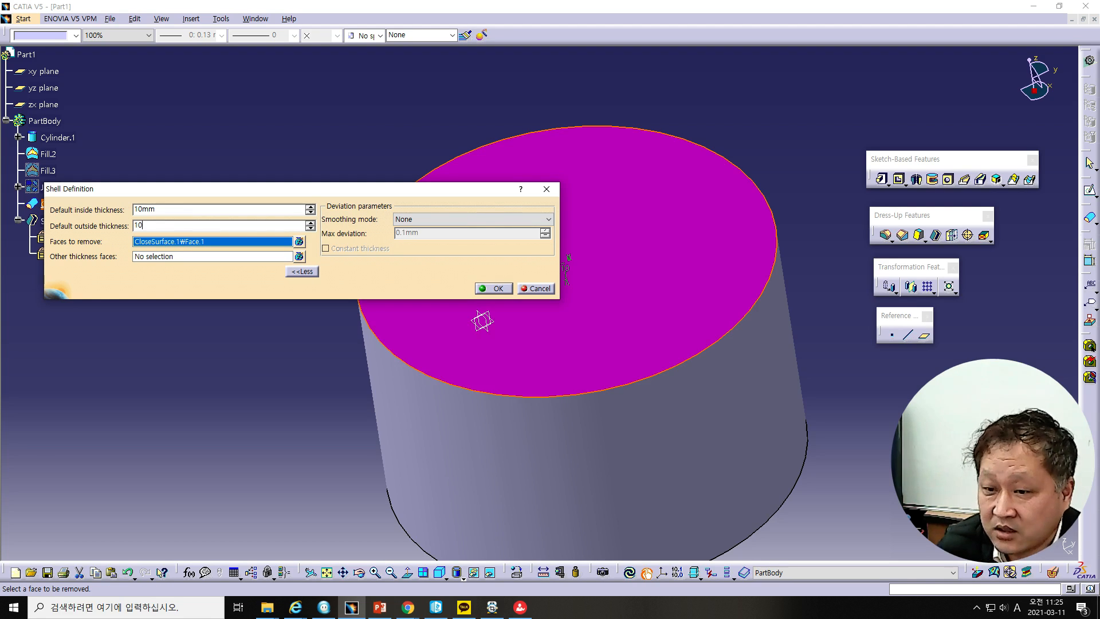
{"action": "left_click", "coordinate": [496, 289]}
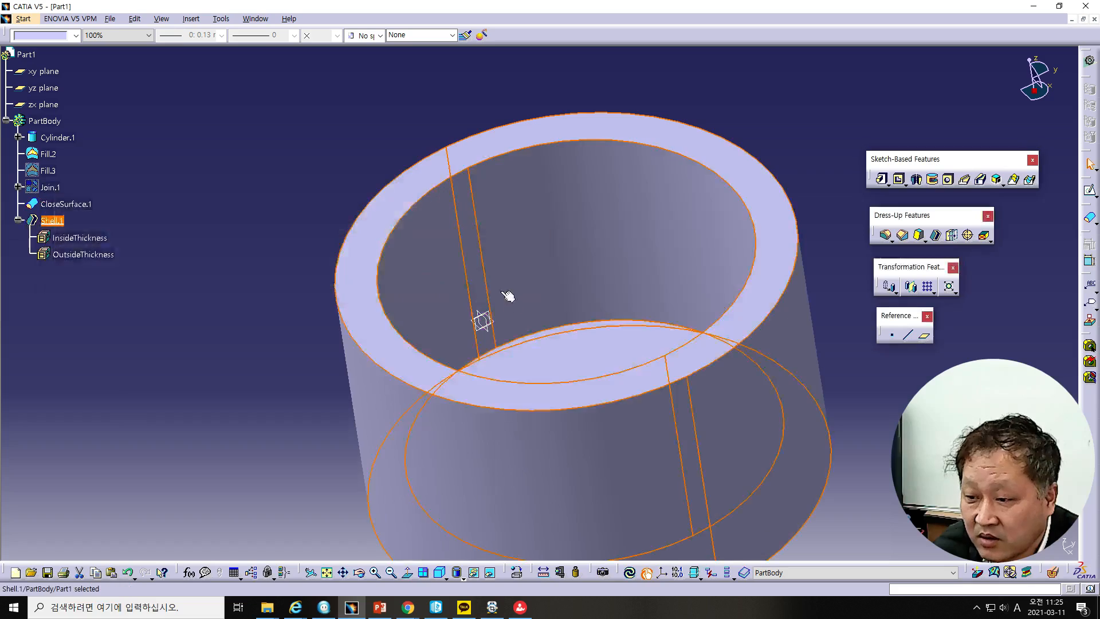
{"action": "middle_click_drag", "start_coordinate": [633, 356], "coordinate": [594, 349]}
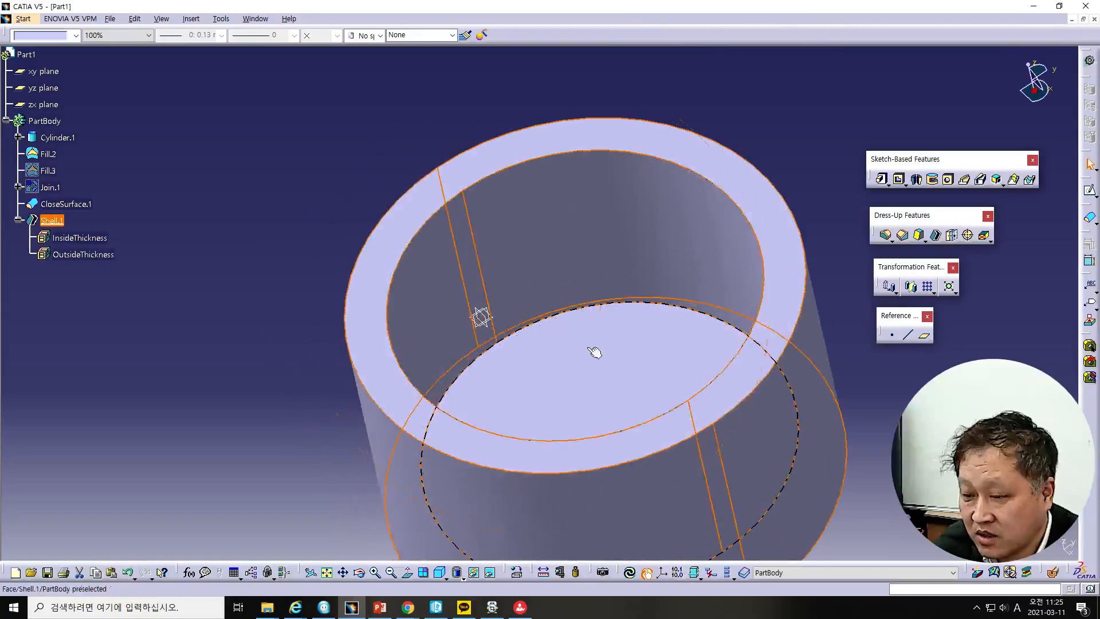
Reopen the cylinder's shell definition and set the default outside thickness to 0 mm.
{"action": "double_click", "coordinate": [382, 255]}
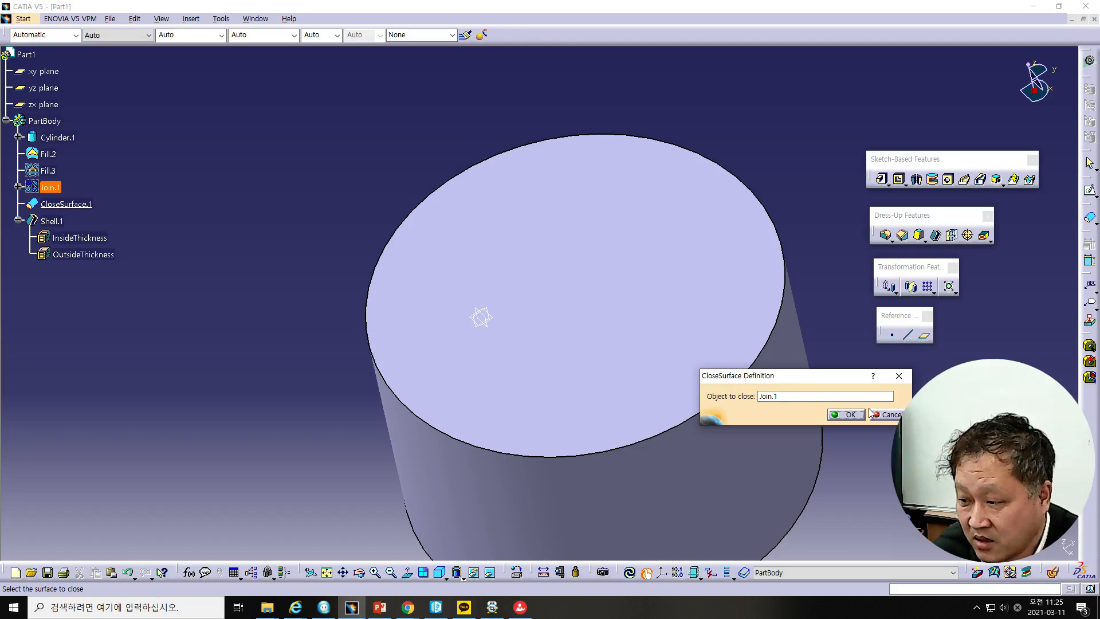
{"action": "left_click", "coordinate": [846, 414]}
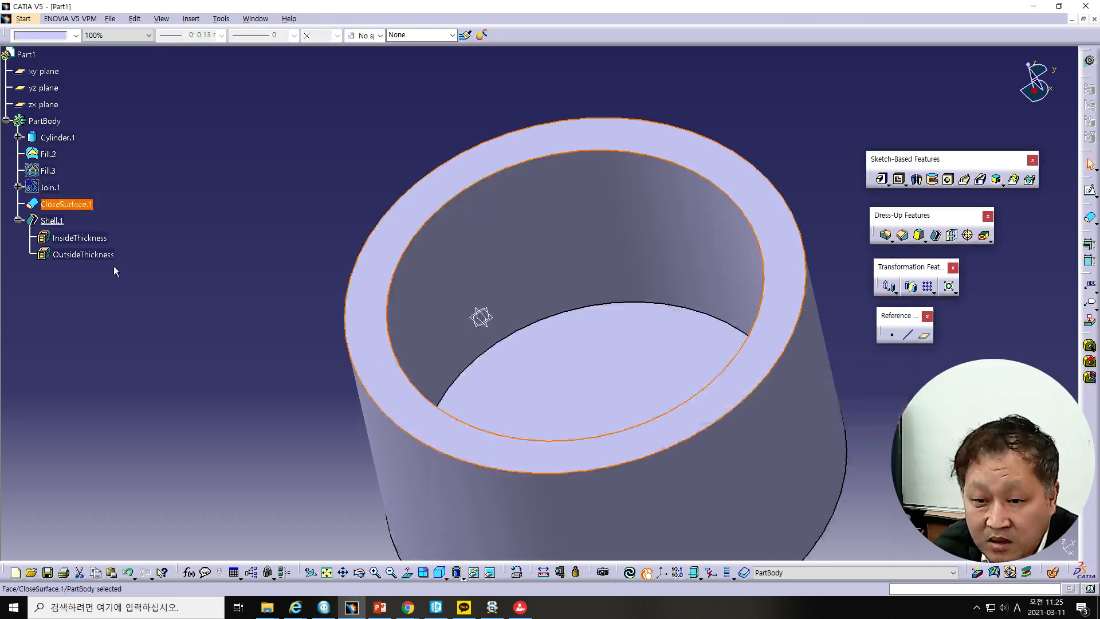
{"action": "double_click", "coordinate": [84, 243]}
{"action": "left_click", "coordinate": [183, 225]}
{"action": "type", "text": "0mm"}
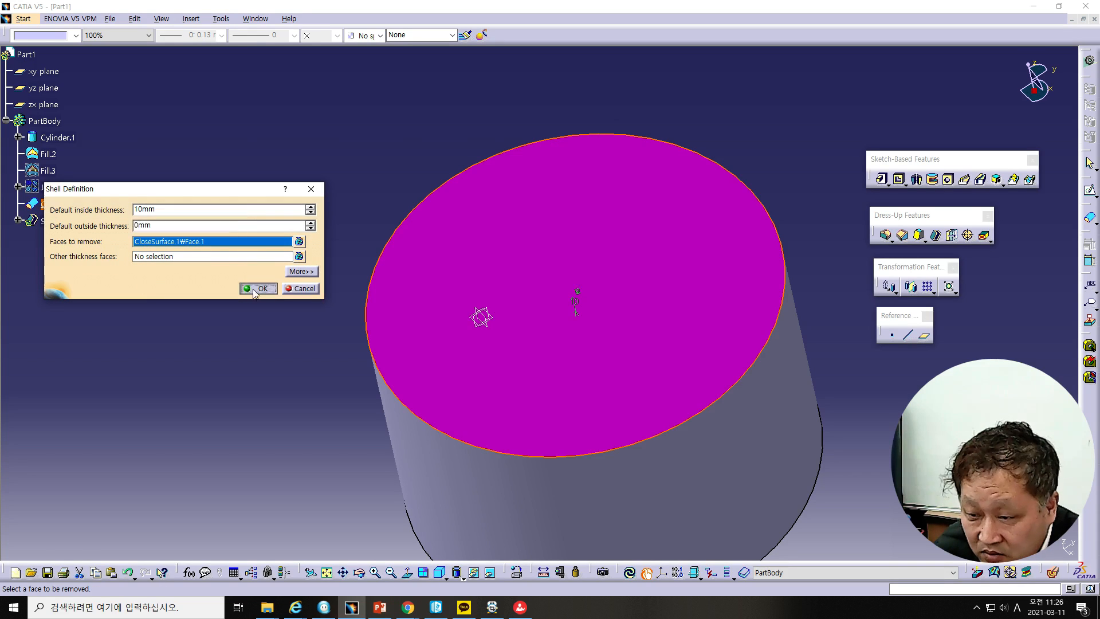
{"action": "left_click", "coordinate": [257, 288]}
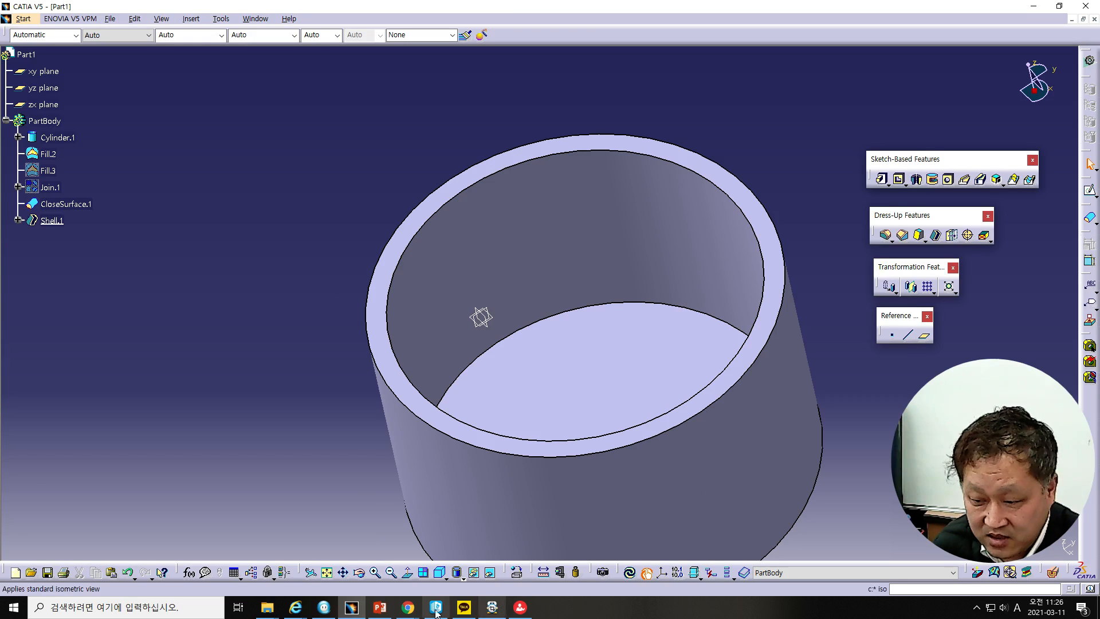
Switch to the PowerPoint lecture and examine the Fill (2/2) slide's closed cylinder and 3D curve examples.
{"action": "left_click", "coordinate": [379, 606]}
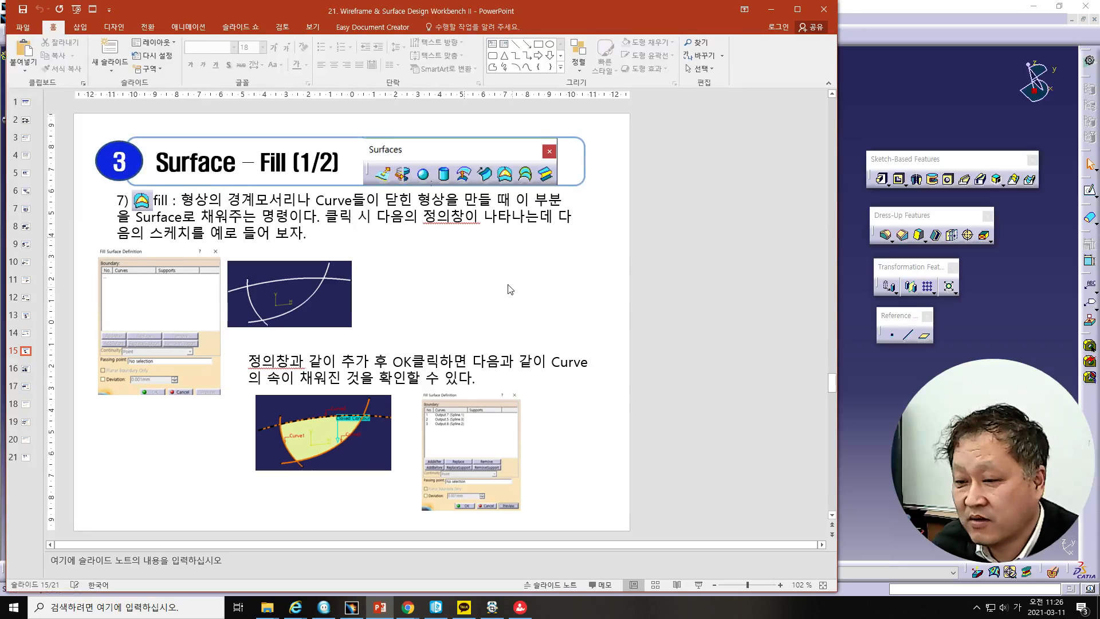
{"action": "scroll", "coordinate": [562, 312], "scroll_direction": "down", "scroll_amount": 2}
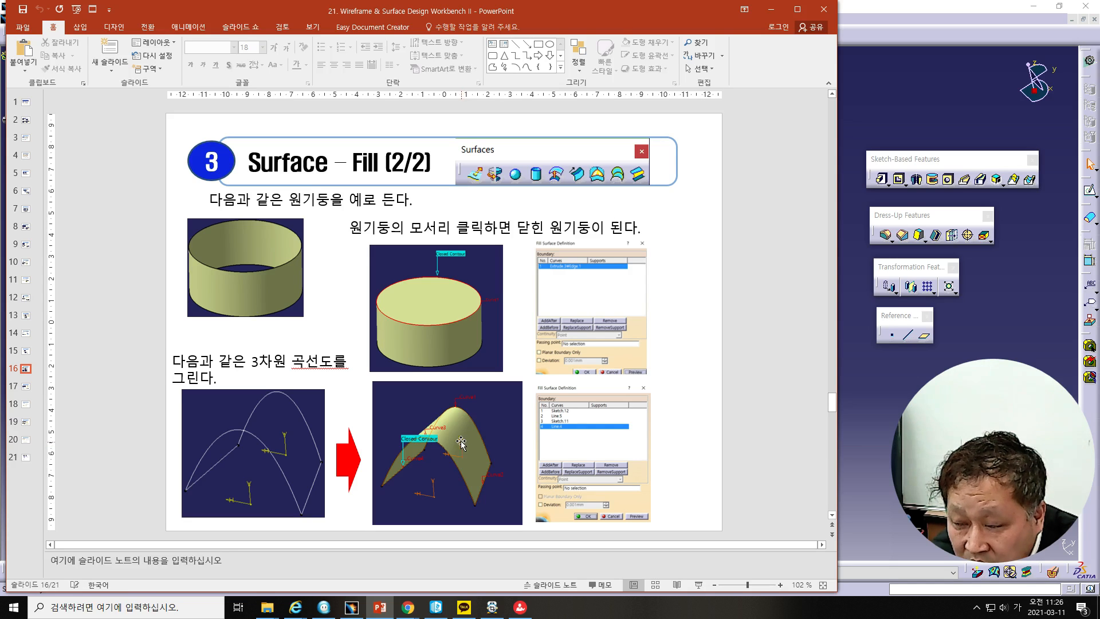
{"action": "left_click", "coordinate": [770, 9]}
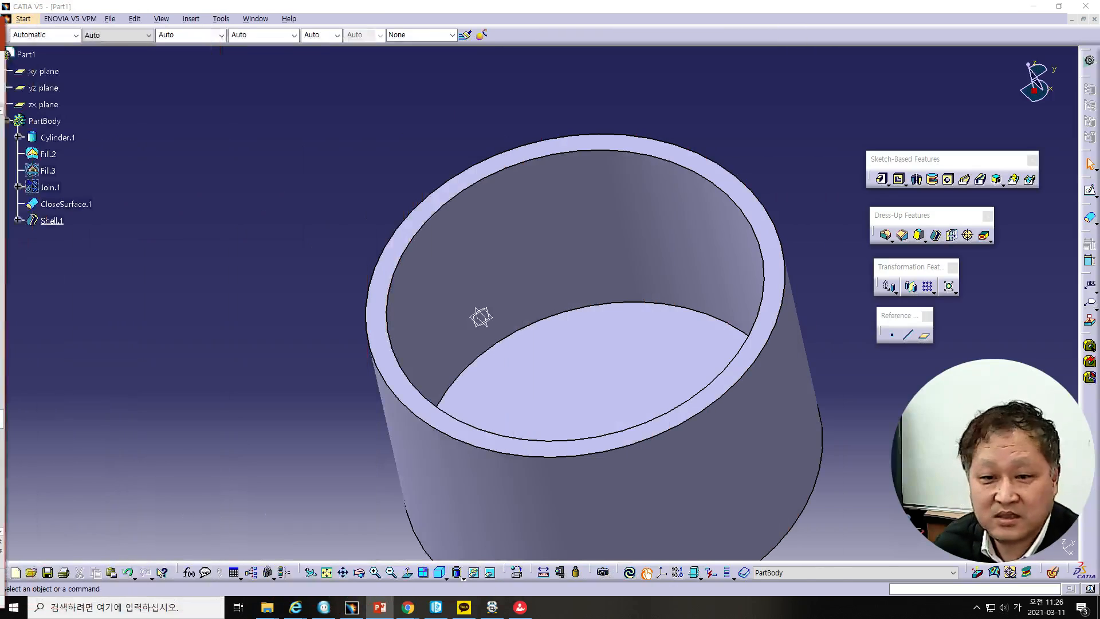
Close the cylinder part in CATIA and create a new part in the Wireframe and Surface Design workbench.
{"action": "left_click", "coordinate": [1094, 19]}
{"action": "left_click", "coordinate": [578, 327]}
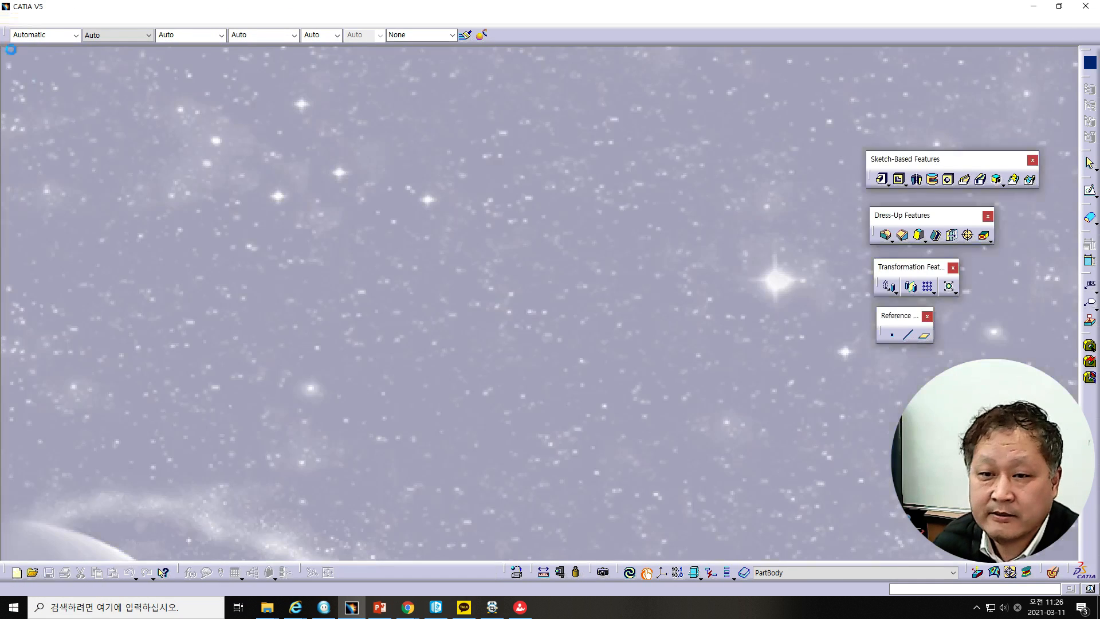
{"action": "left_click", "coordinate": [17, 19]}
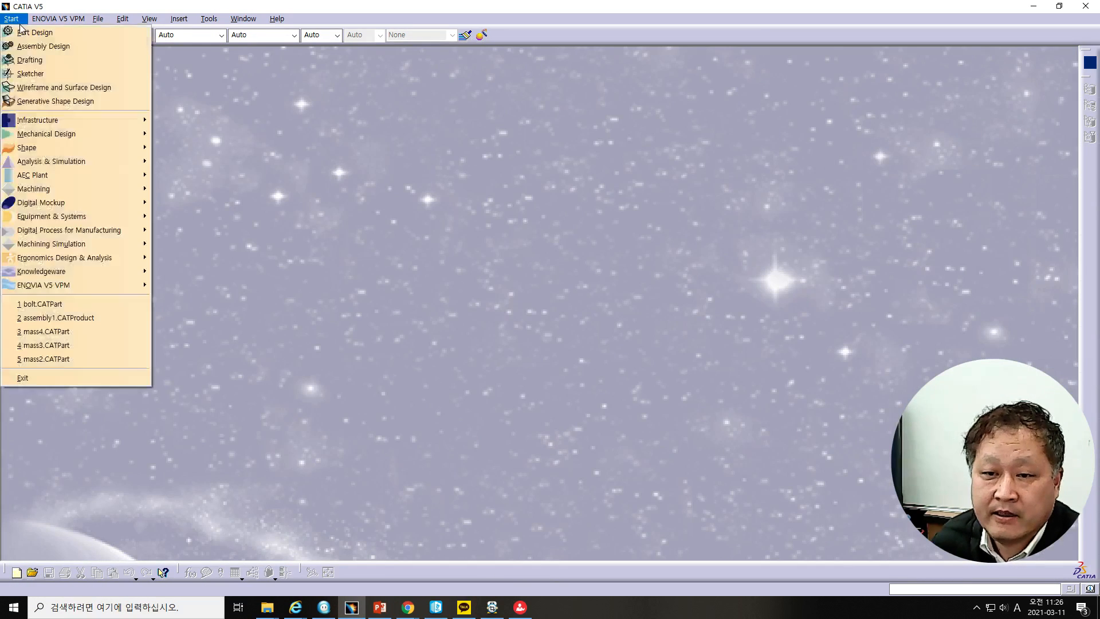
{"action": "left_click", "coordinate": [43, 87]}
{"action": "left_click", "coordinate": [300, 183]}
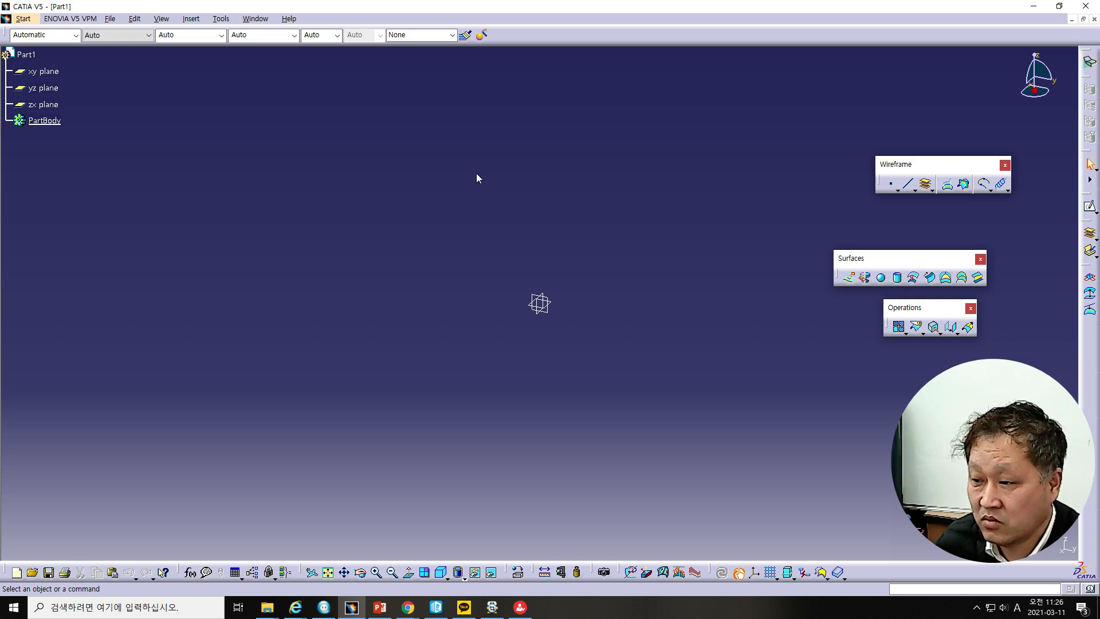
Sketch an arch-shaped four-point spline on the xy plane, both ends on the horizontal axis, with its last point about 90 mm from the origin.
{"action": "left_click", "coordinate": [49, 71]}
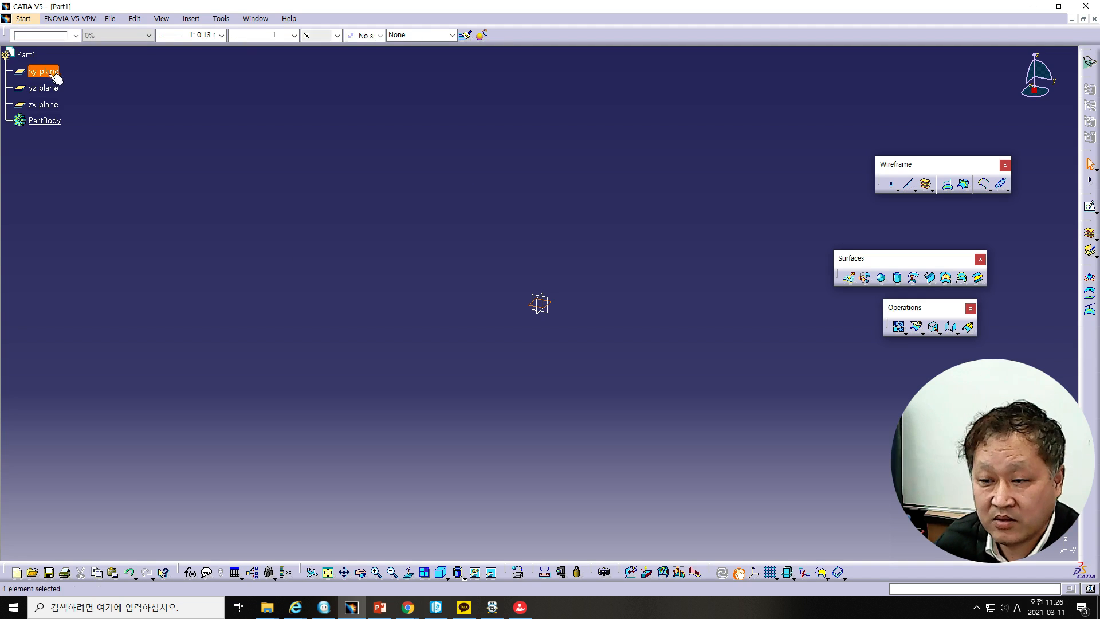
{"action": "left_click", "coordinate": [1090, 209]}
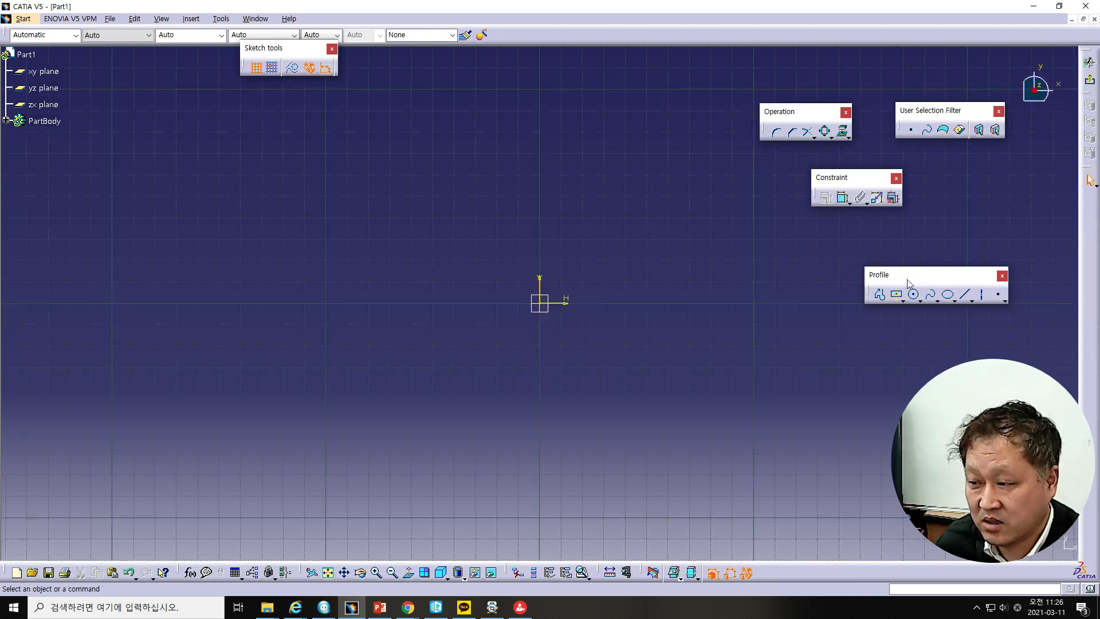
{"action": "left_click", "coordinate": [929, 296]}
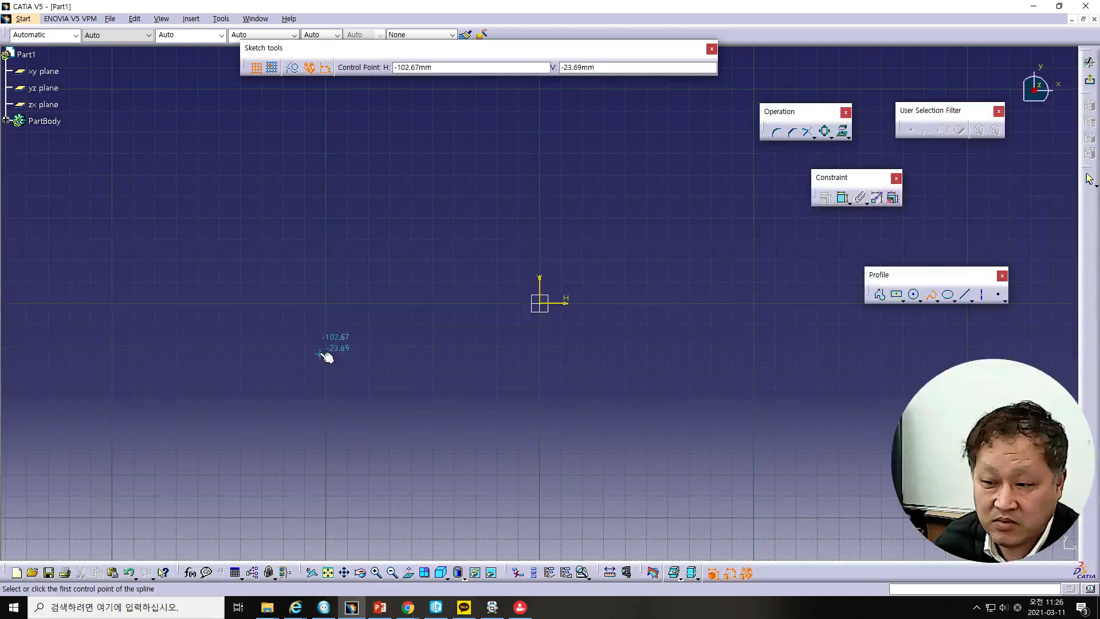
{"action": "left_click", "coordinate": [327, 303]}
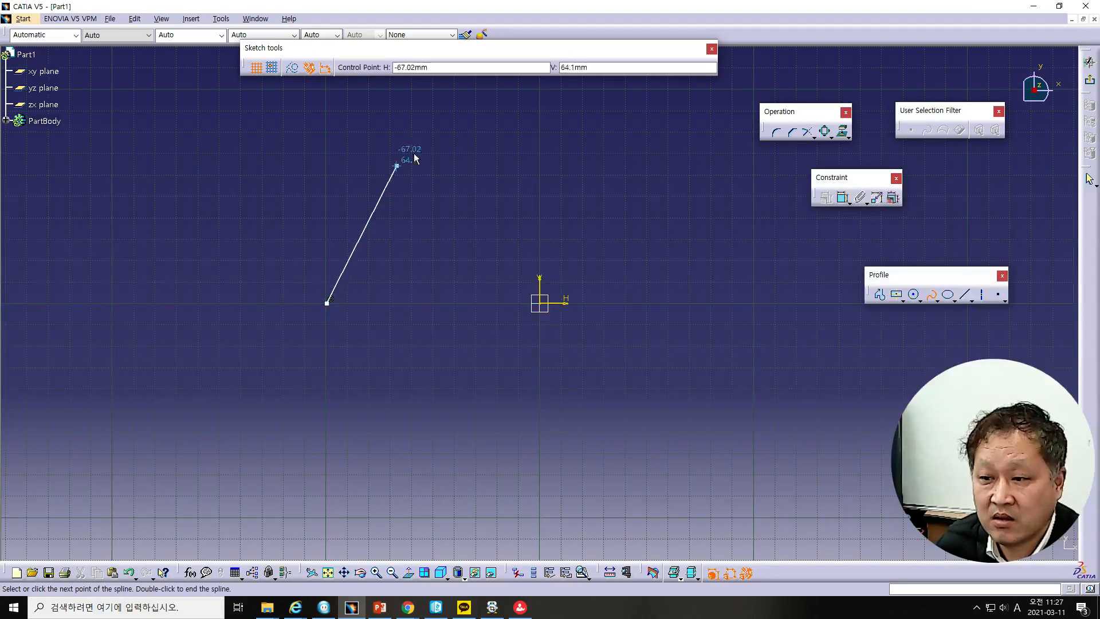
{"action": "left_click", "coordinate": [438, 108]}
{"action": "left_click", "coordinate": [541, 87]}
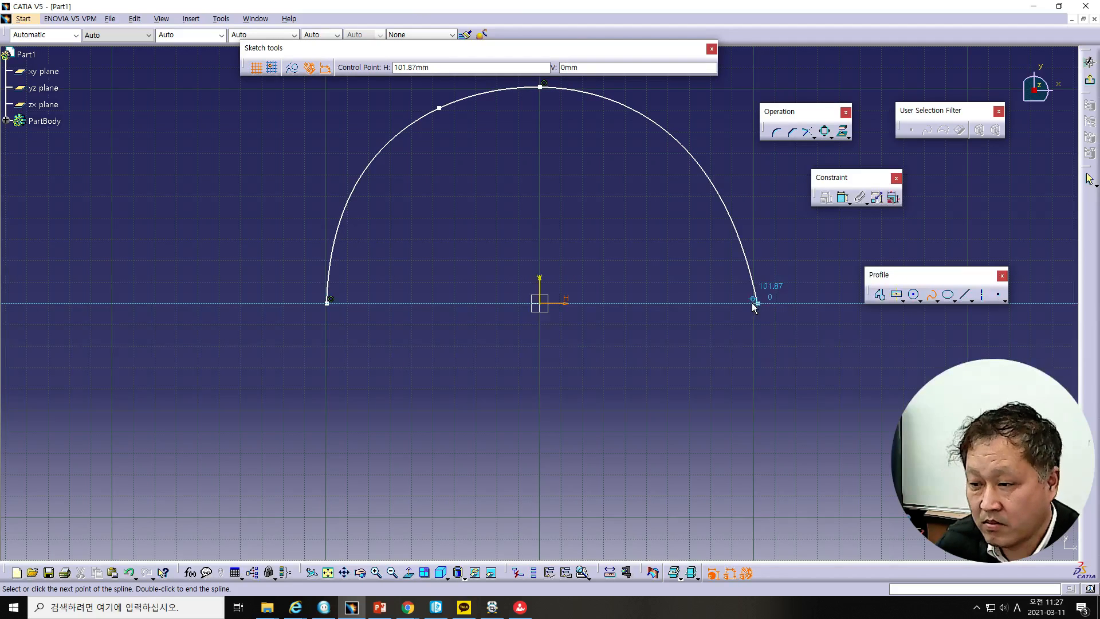
{"action": "left_click", "coordinate": [727, 302]}
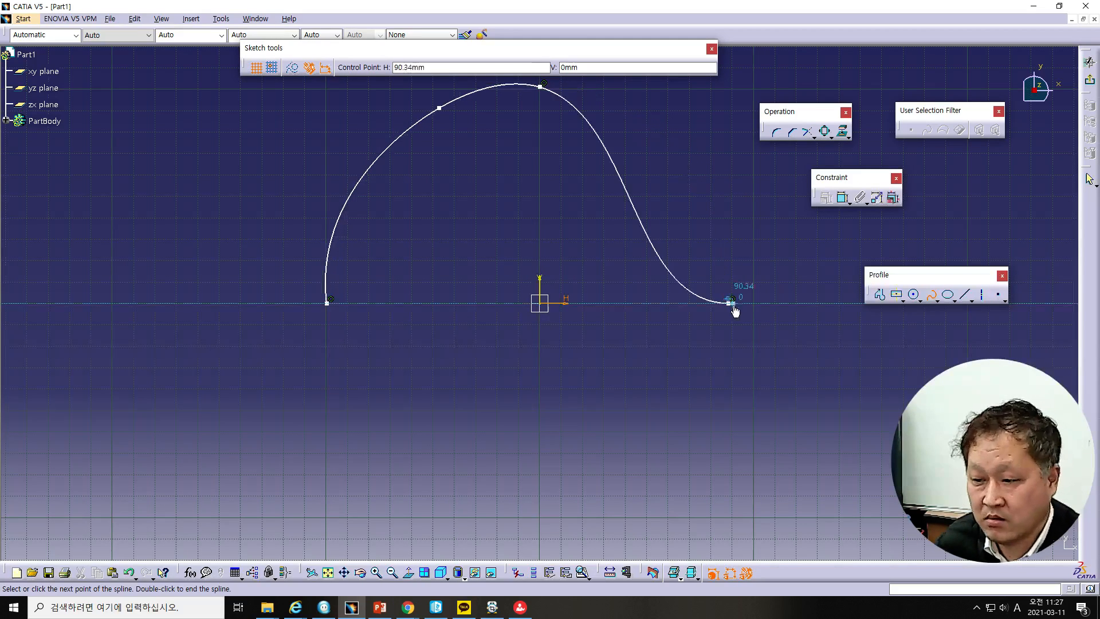
{"action": "key", "text": "Escape"}
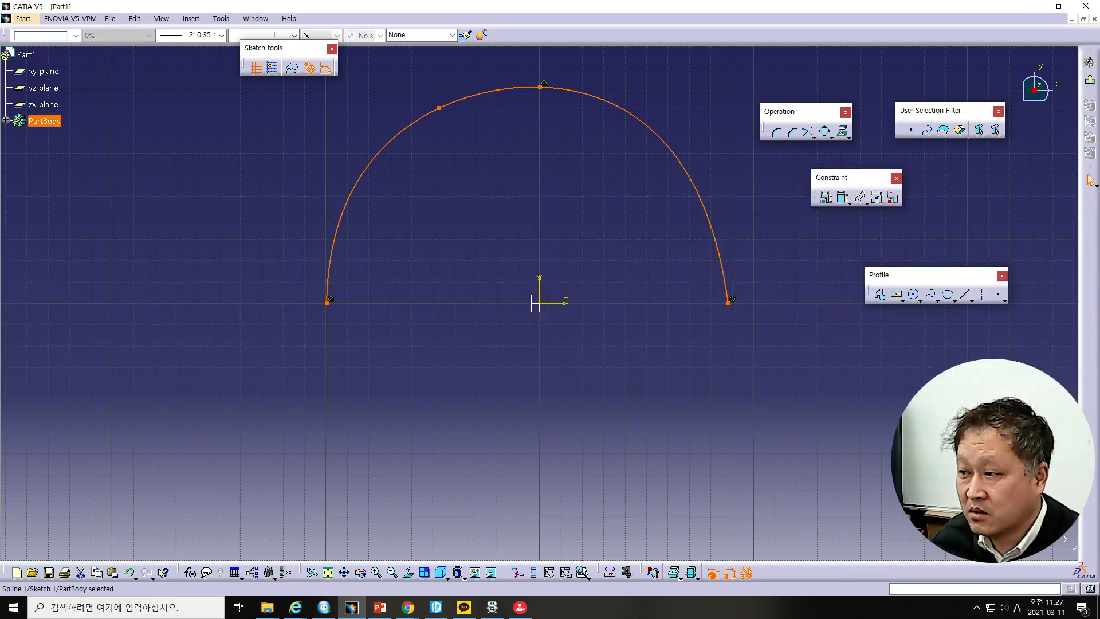
{"action": "left_click", "coordinate": [1091, 86]}
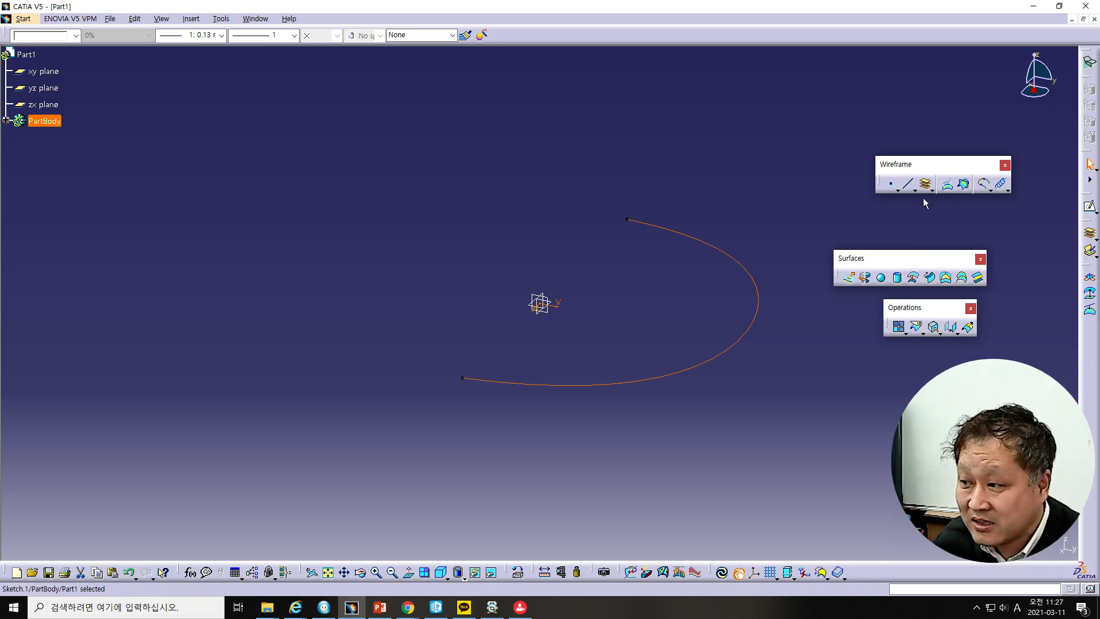
{"action": "left_click", "coordinate": [958, 334]}
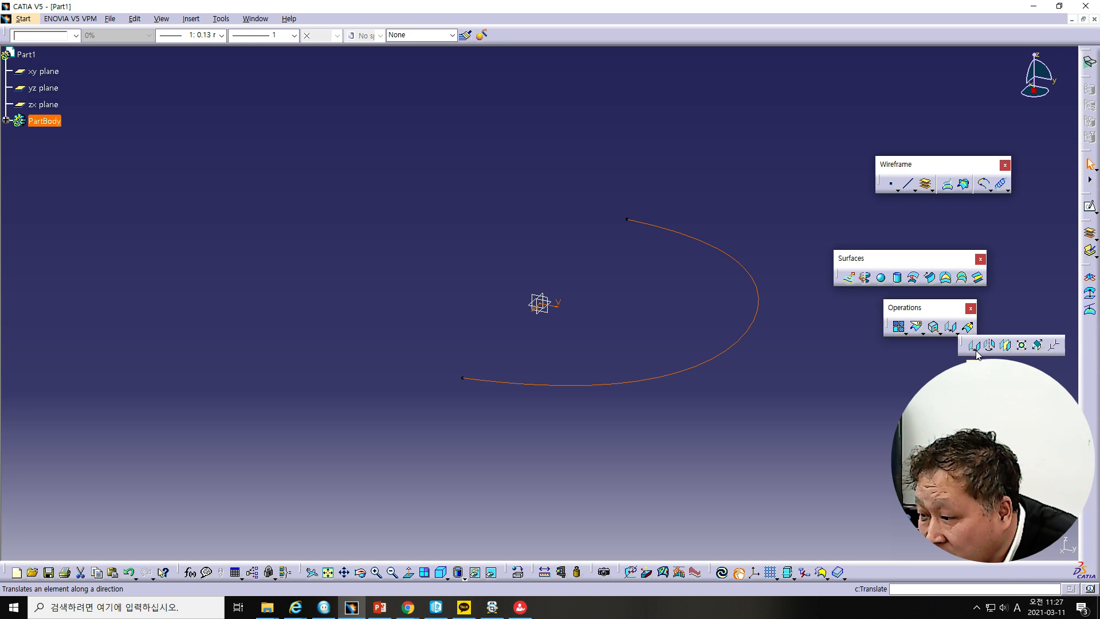
{"action": "left_click", "coordinate": [975, 348]}
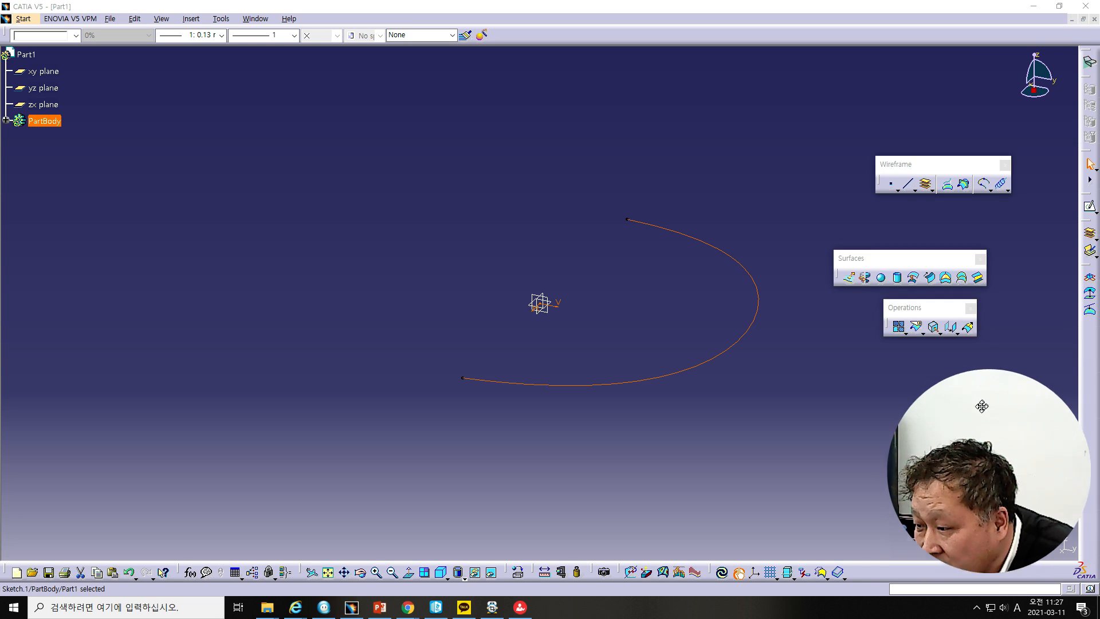
{"action": "left_click", "coordinate": [958, 335]}
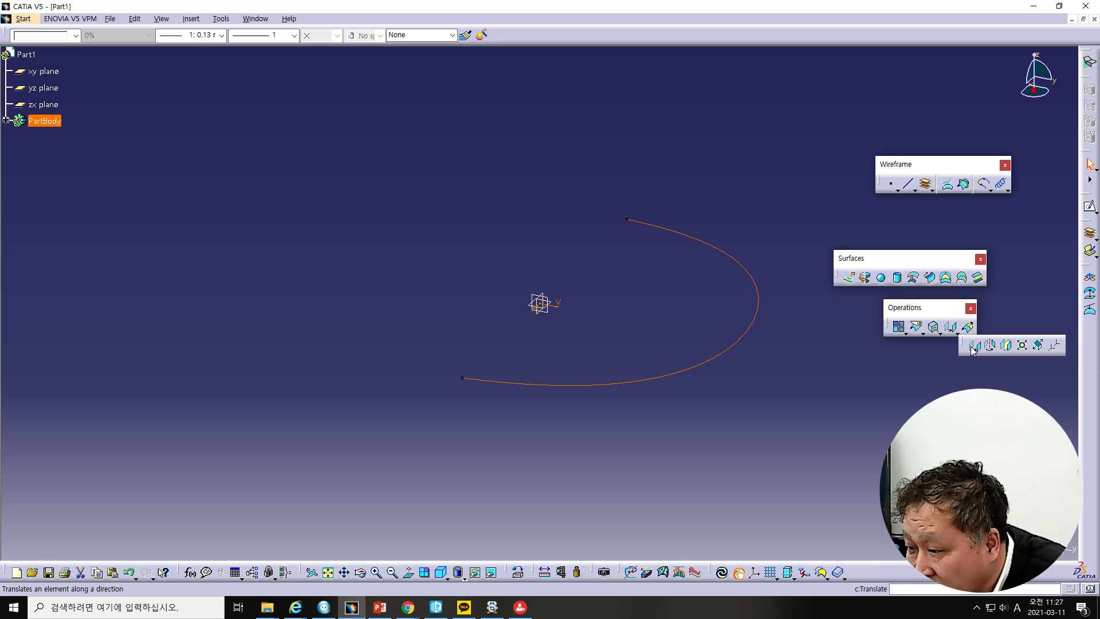
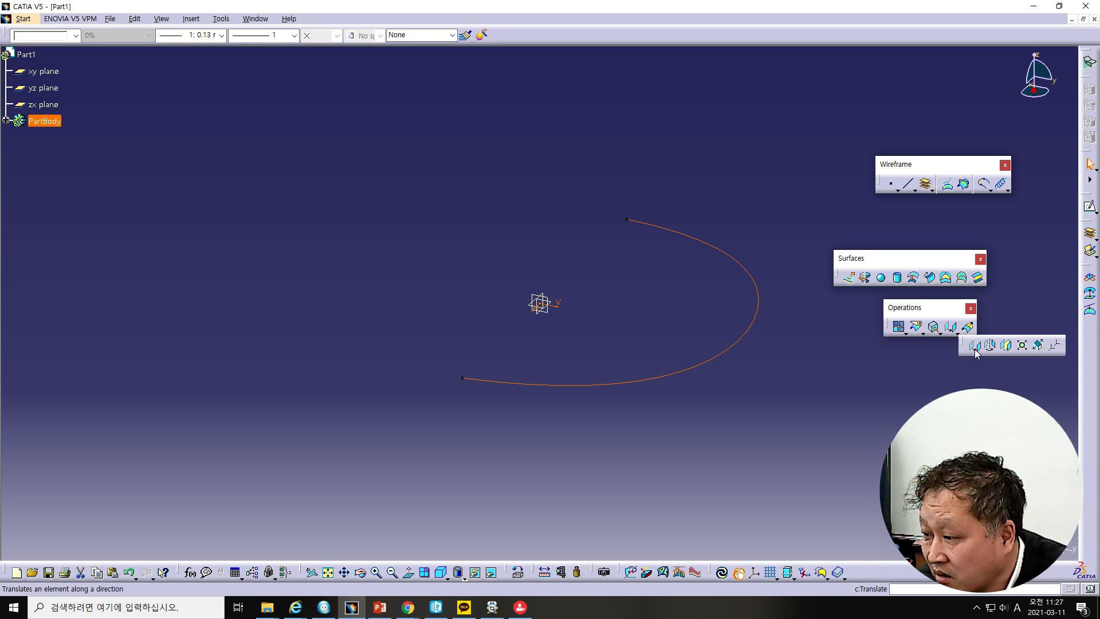
{"action": "left_click", "coordinate": [1006, 346]}
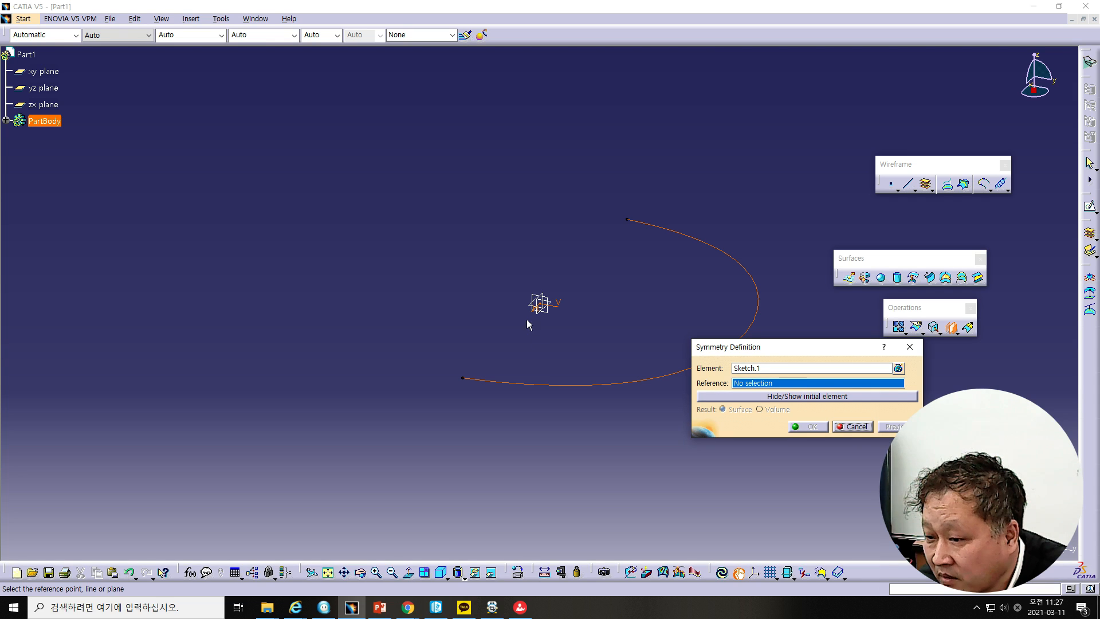
{"action": "left_click", "coordinate": [554, 304]}
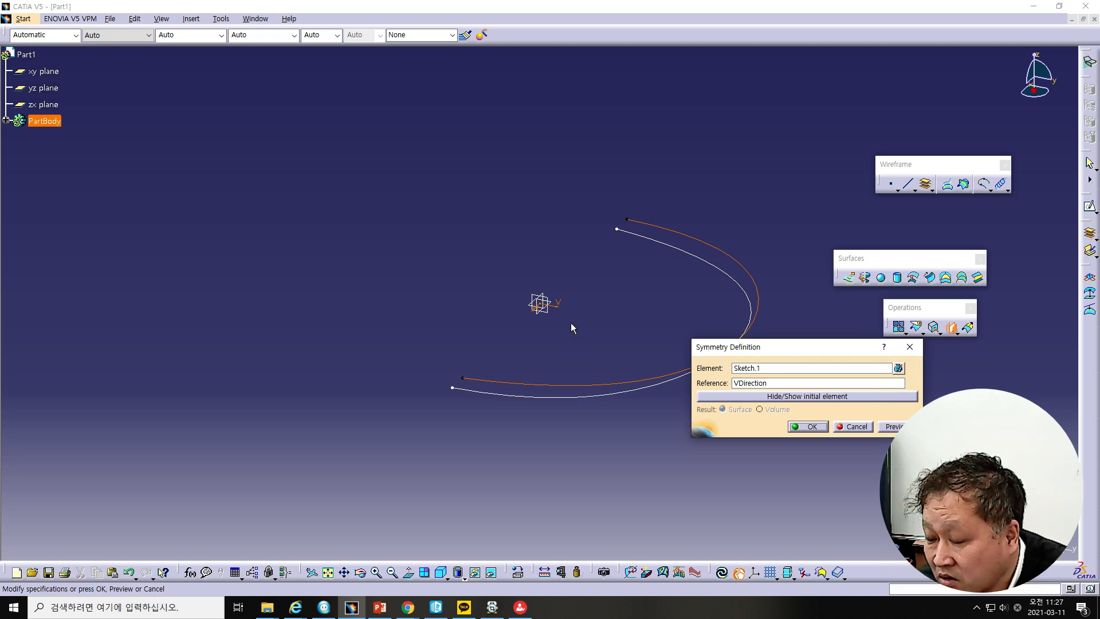
{"action": "middle_click_drag", "start_coordinate": [642, 397], "coordinate": [592, 355]}
{"action": "right_click", "coordinate": [739, 381]}
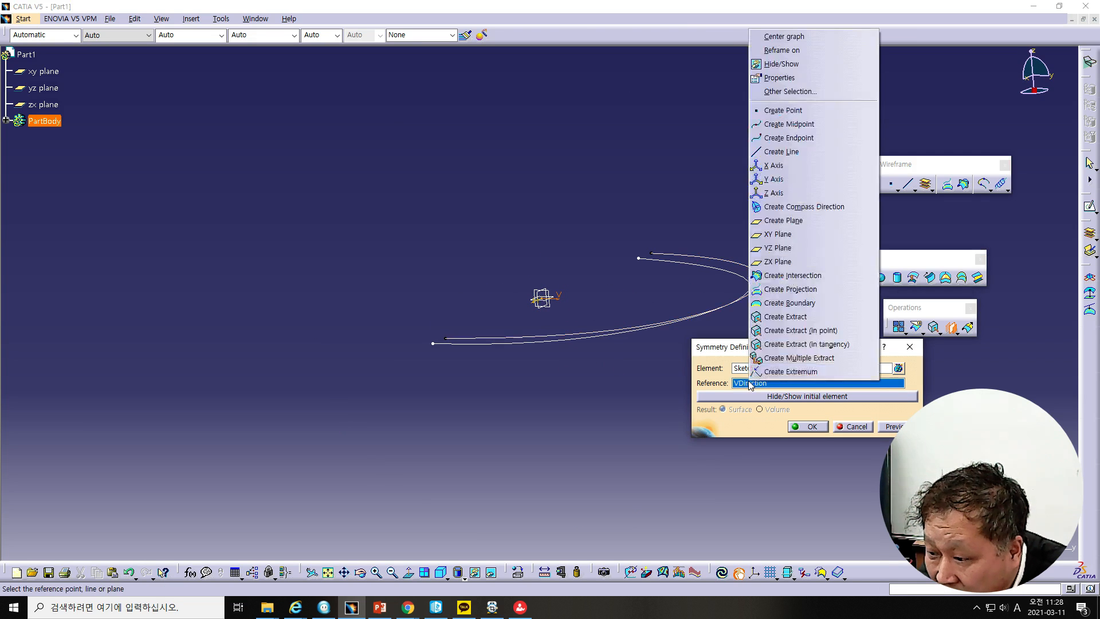
{"action": "left_click", "coordinate": [781, 193]}
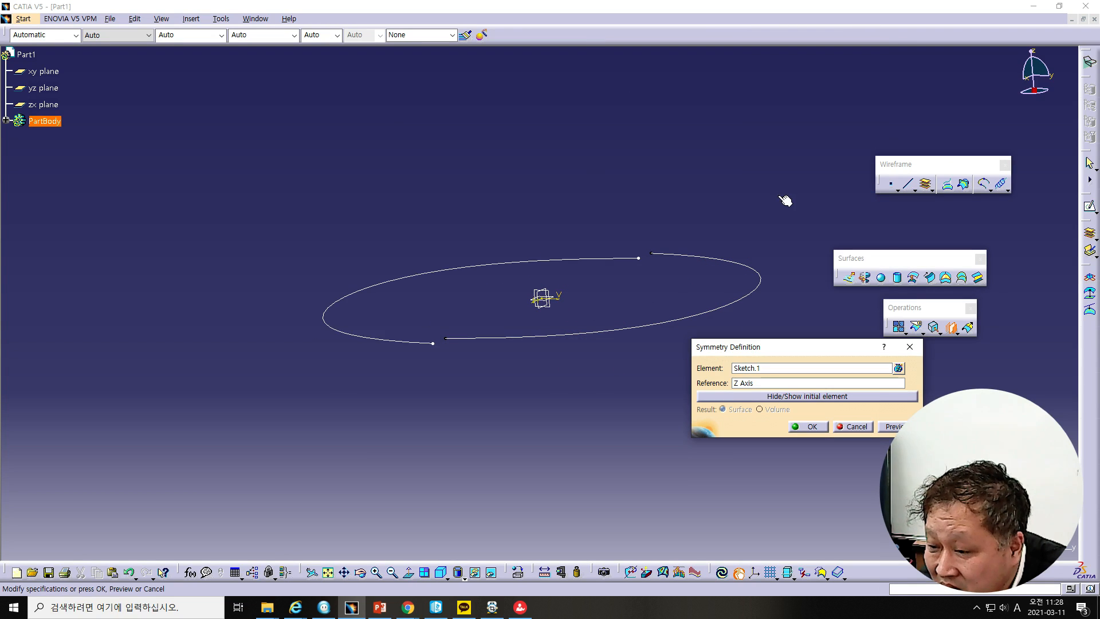
{"action": "right_click", "coordinate": [760, 383]}
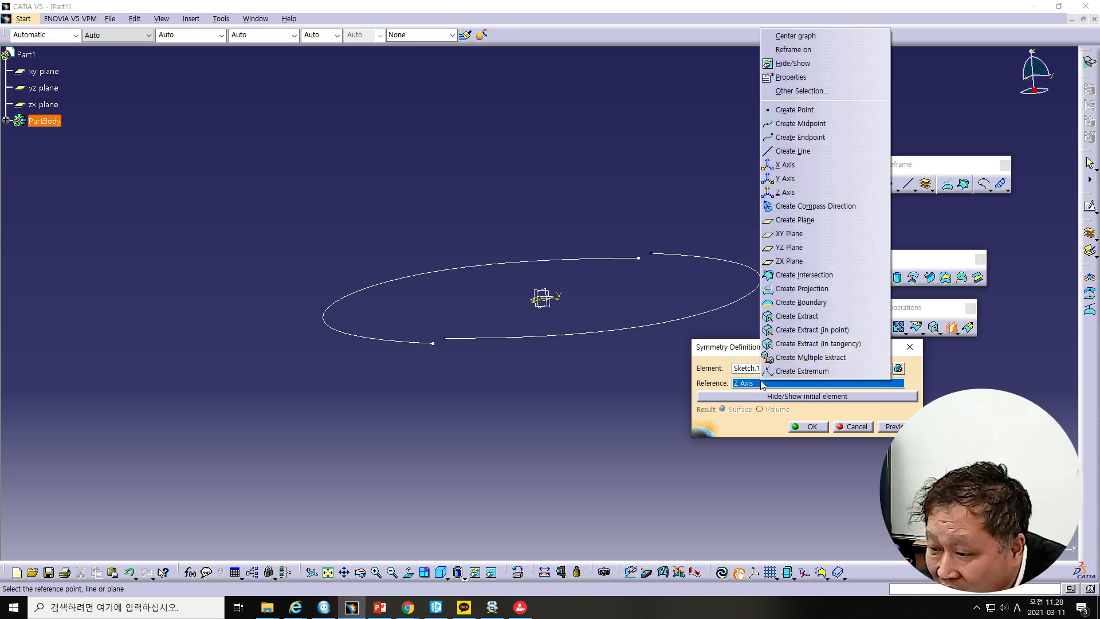
{"action": "left_click", "coordinate": [791, 234]}
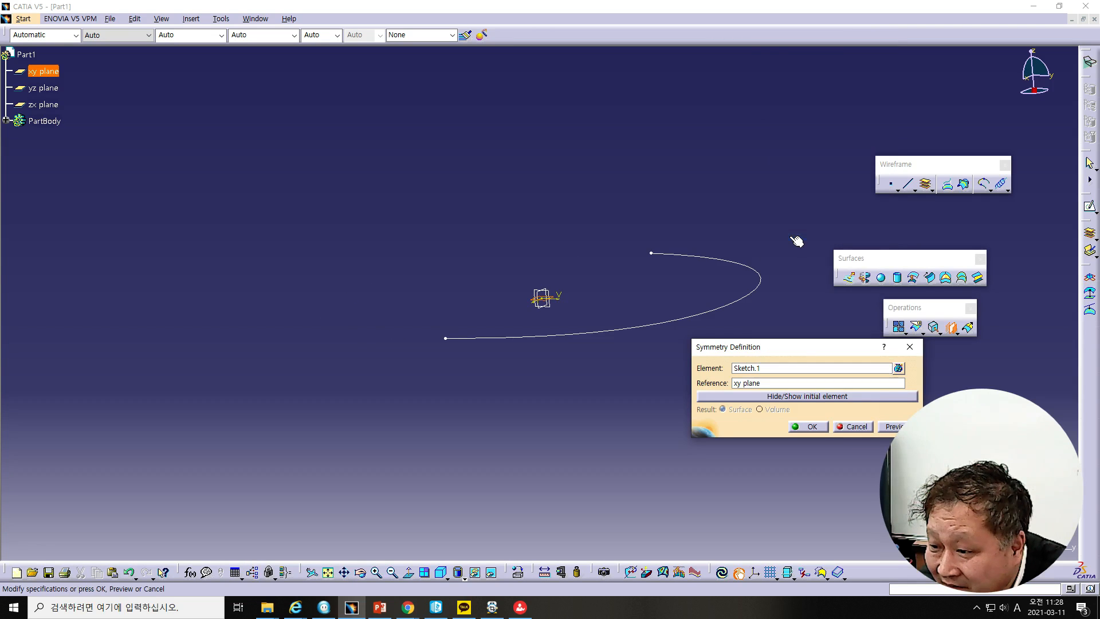
{"action": "right_click", "coordinate": [746, 384]}
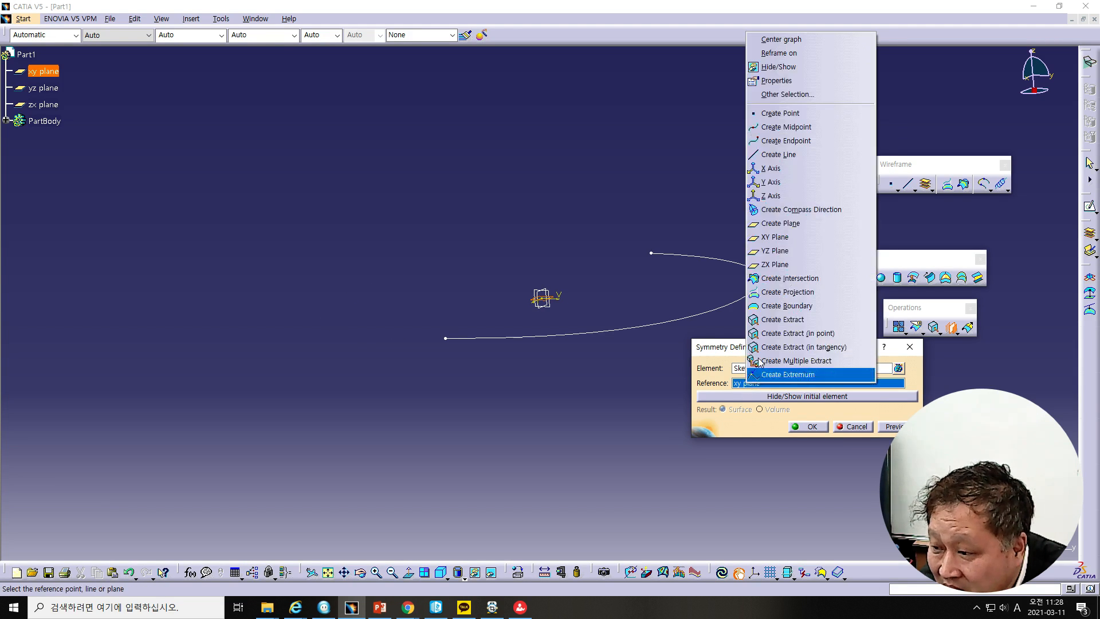
{"action": "left_click", "coordinate": [774, 182]}
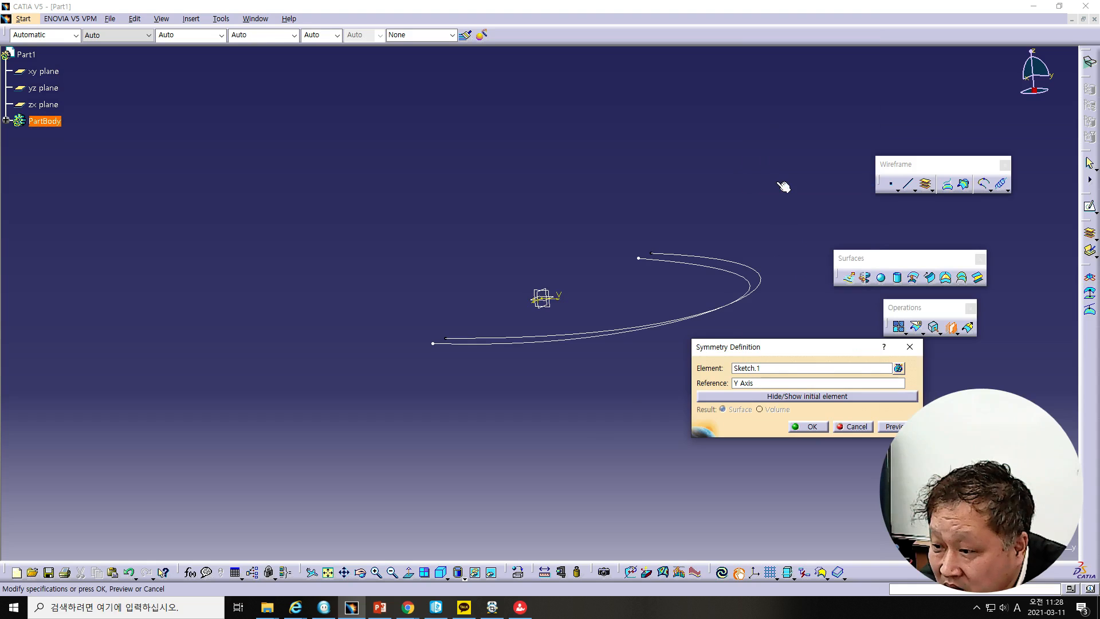
{"action": "middle_click_drag", "start_coordinate": [571, 450], "coordinate": [601, 467]}
{"action": "left_click", "coordinate": [750, 383]}
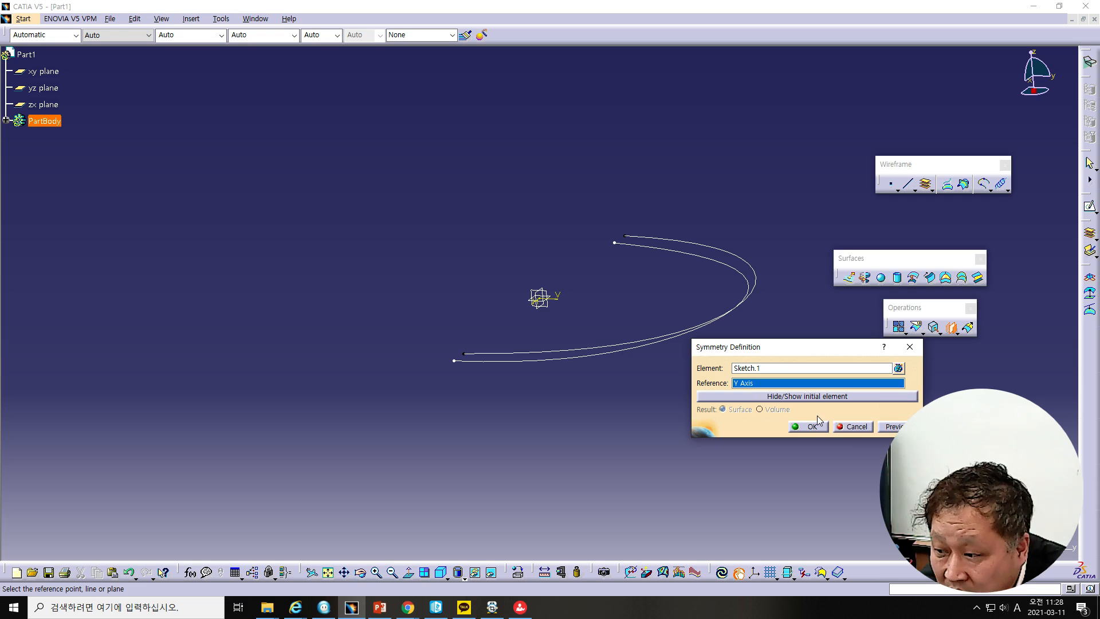
{"action": "left_click", "coordinate": [852, 427]}
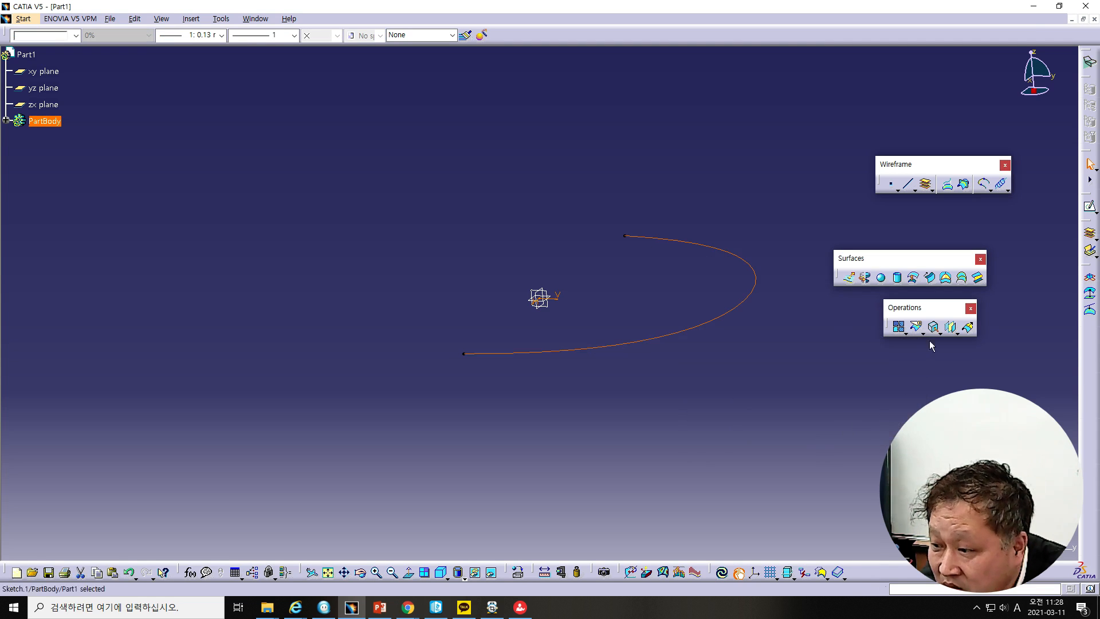
Translate a copy of the spline sketch 100 mm along the Z component direction.
{"action": "left_click", "coordinate": [959, 333]}
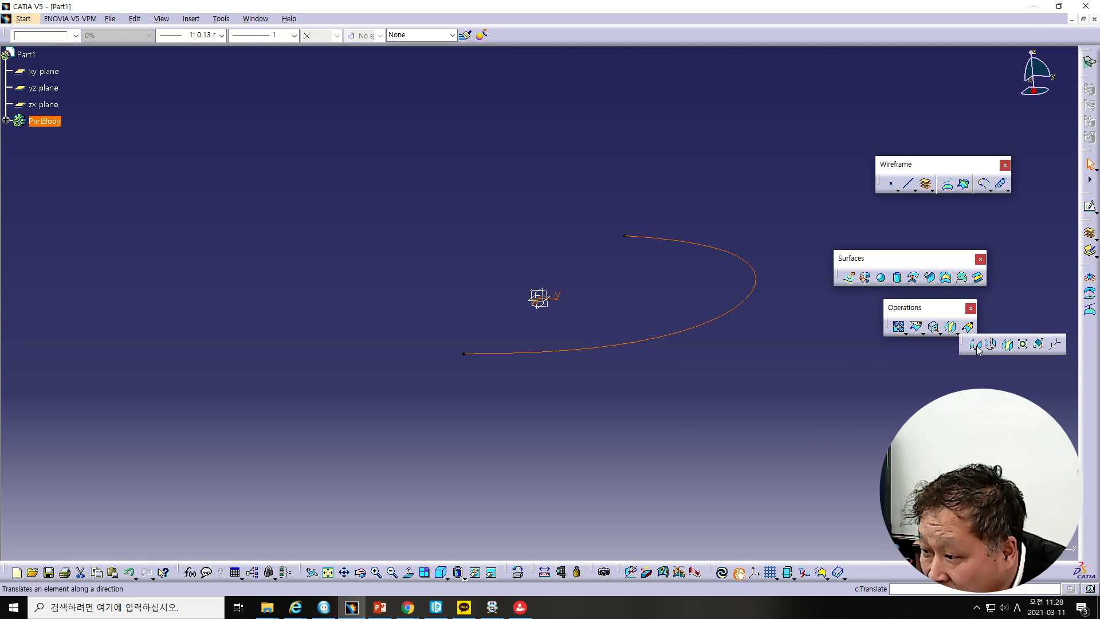
{"action": "left_click", "coordinate": [976, 345]}
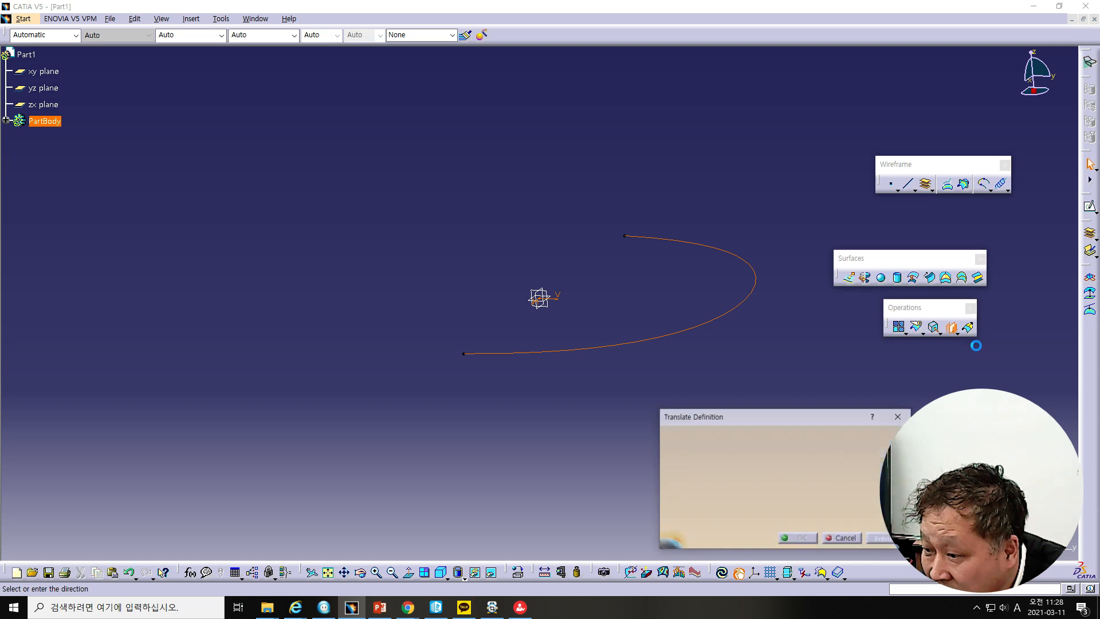
{"action": "left_click_drag", "start_coordinate": [771, 421], "coordinate": [602, 404]}
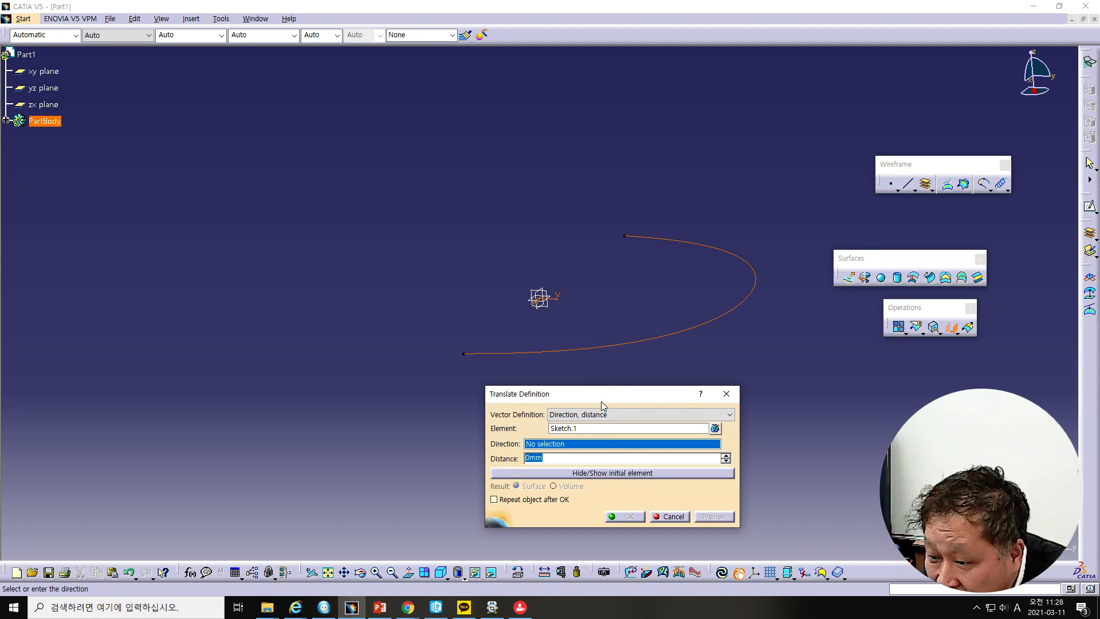
{"action": "right_click", "coordinate": [552, 448]}
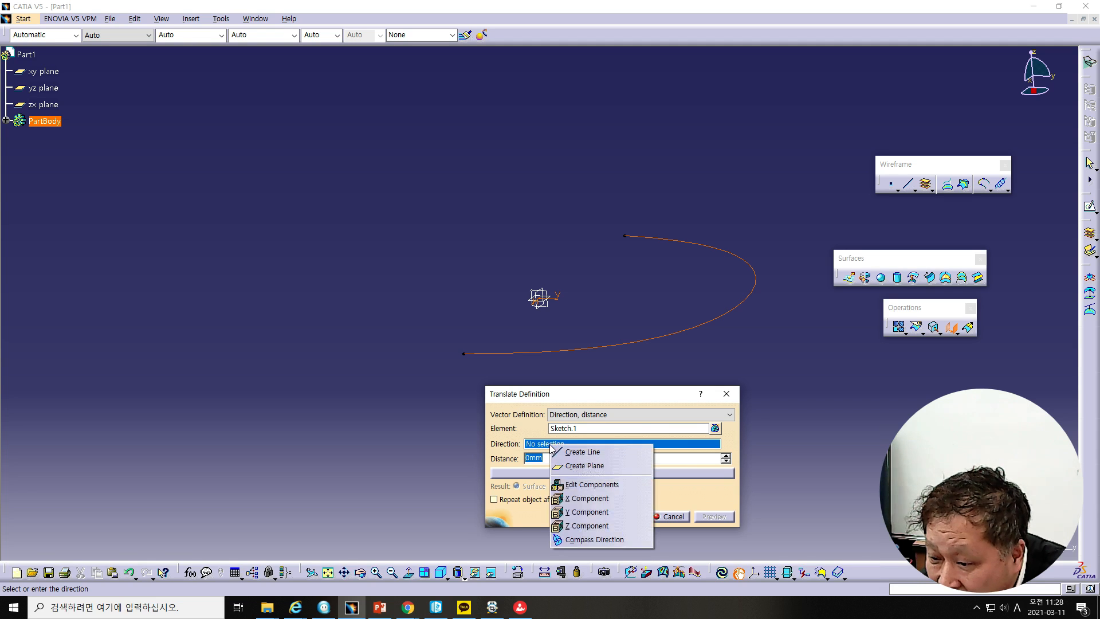
{"action": "left_click", "coordinate": [590, 526]}
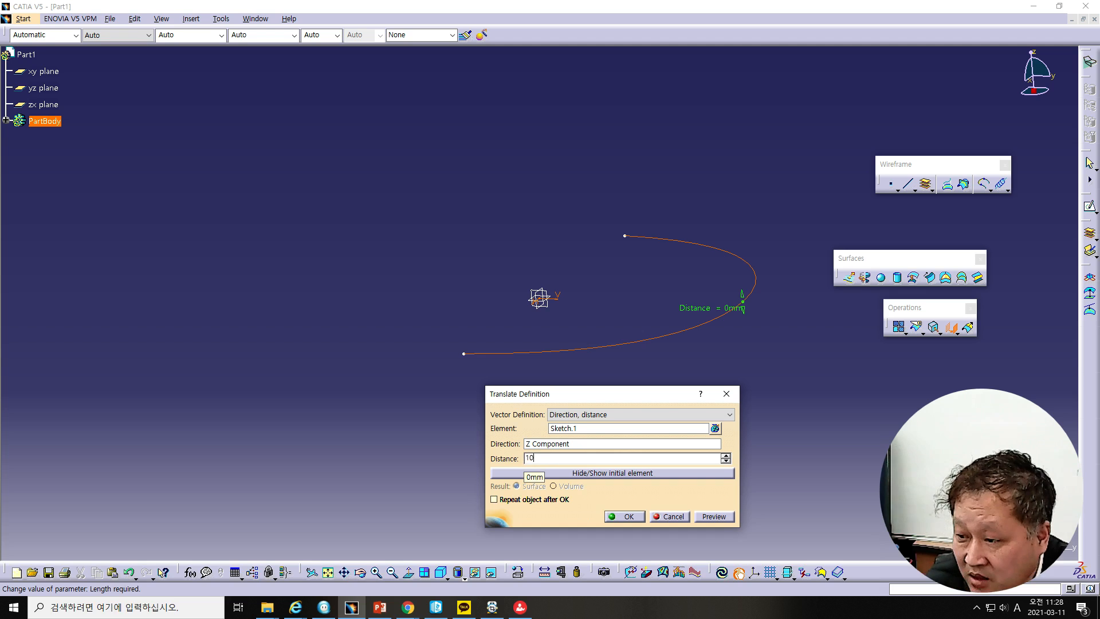
{"action": "left_click", "coordinate": [713, 518]}
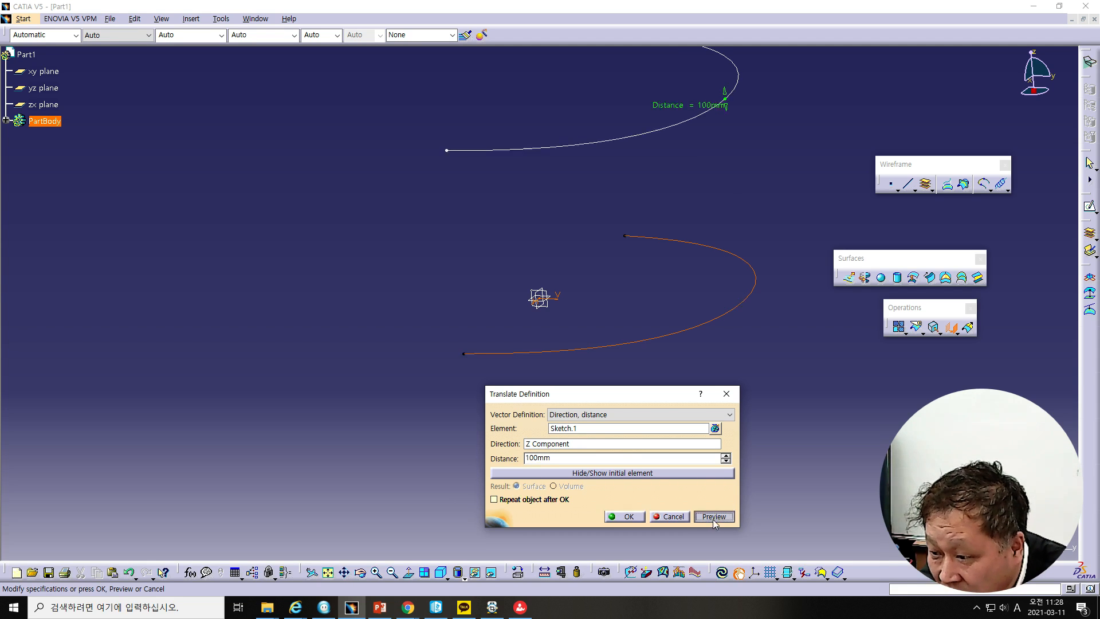
{"action": "left_click", "coordinate": [656, 518]}
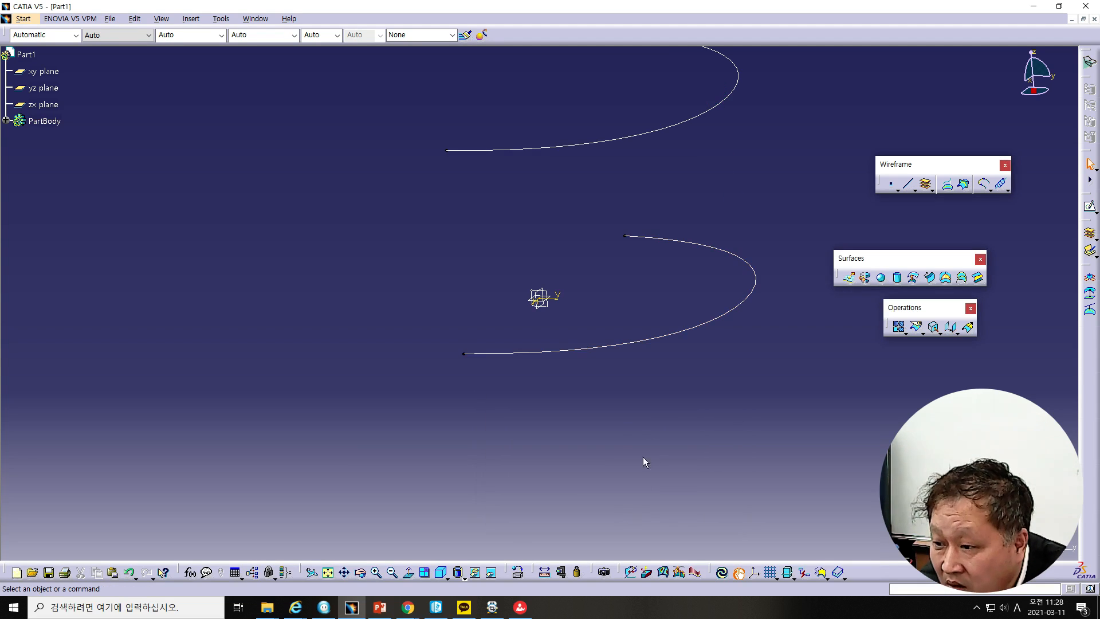
Create two point-point lines joining the matching endpoints of the translated curve and the original spline sketch.
{"action": "middle_click_drag", "start_coordinate": [671, 419], "coordinate": [651, 494]}
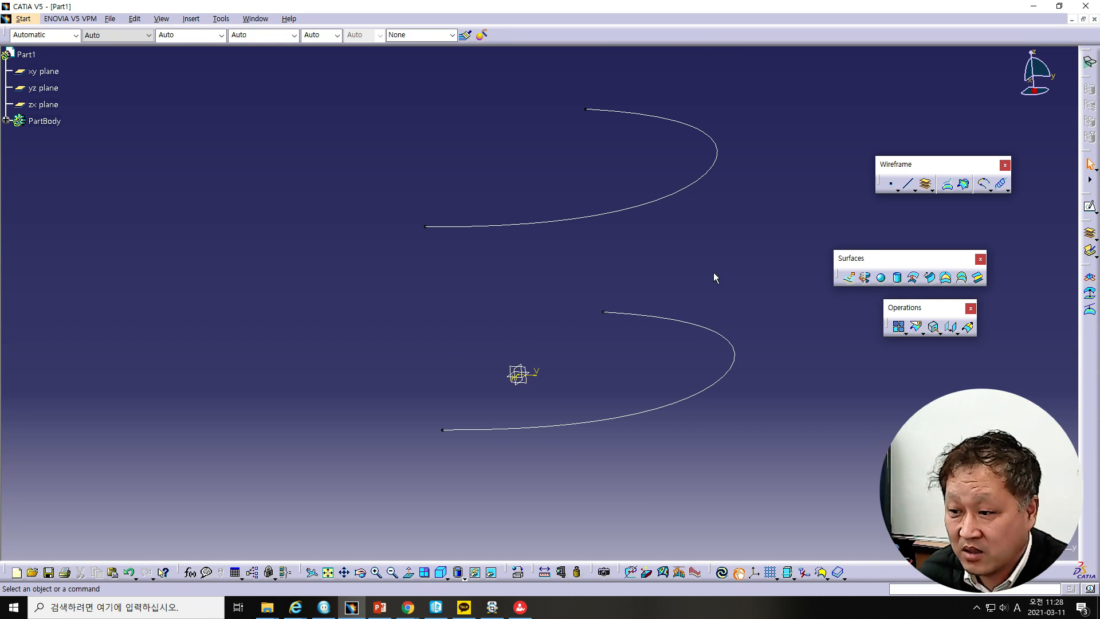
{"action": "left_click", "coordinate": [908, 183]}
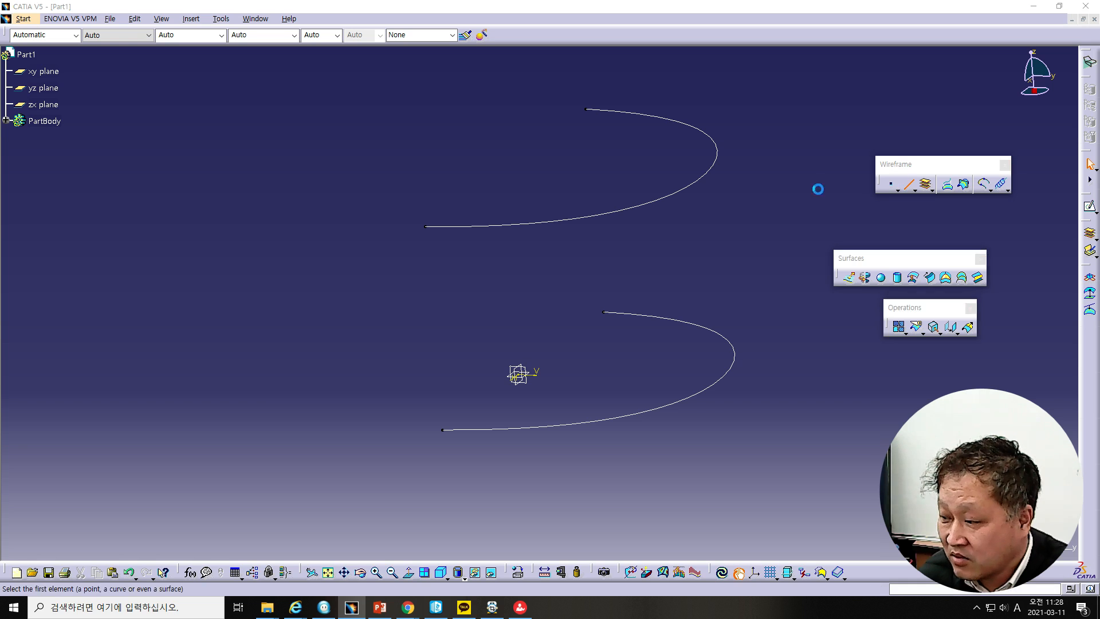
{"action": "left_click", "coordinate": [425, 226]}
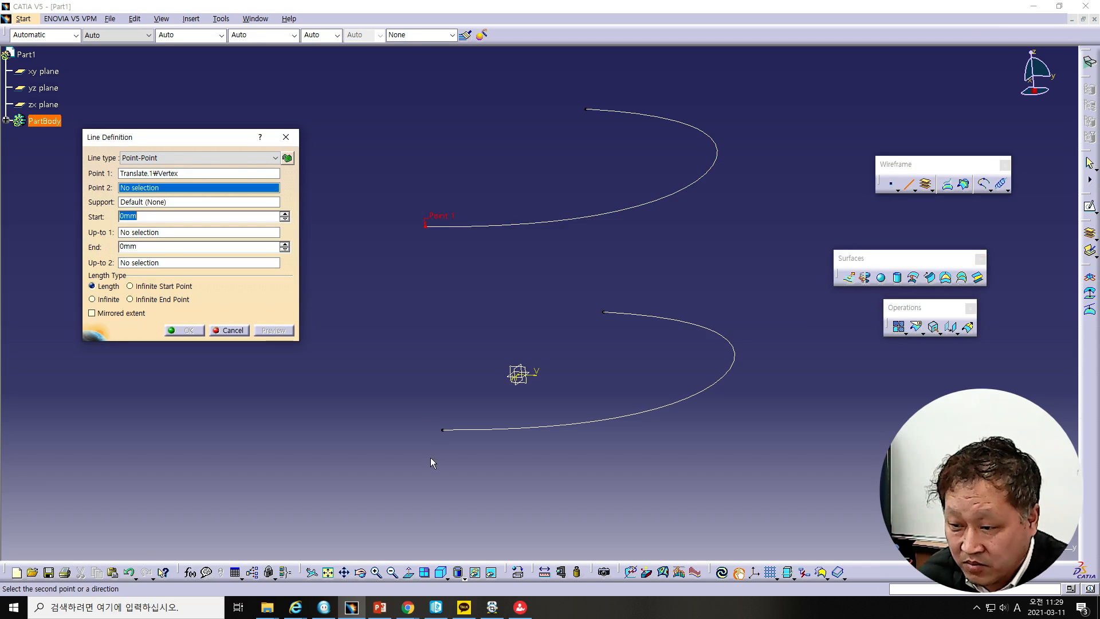
{"action": "left_click", "coordinate": [442, 430]}
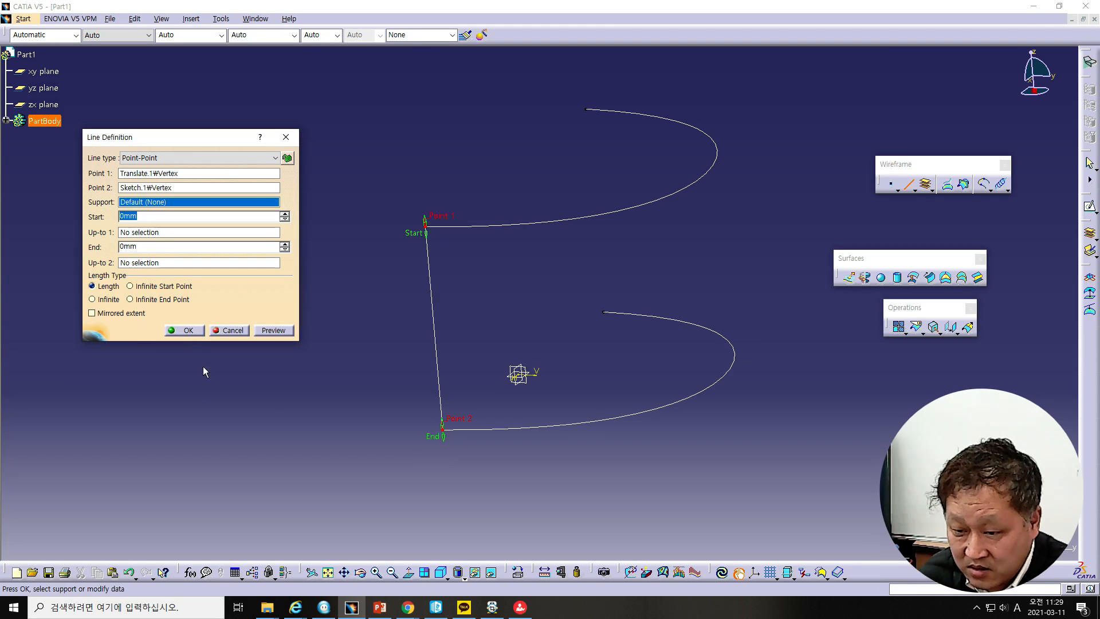
{"action": "left_click", "coordinate": [186, 331]}
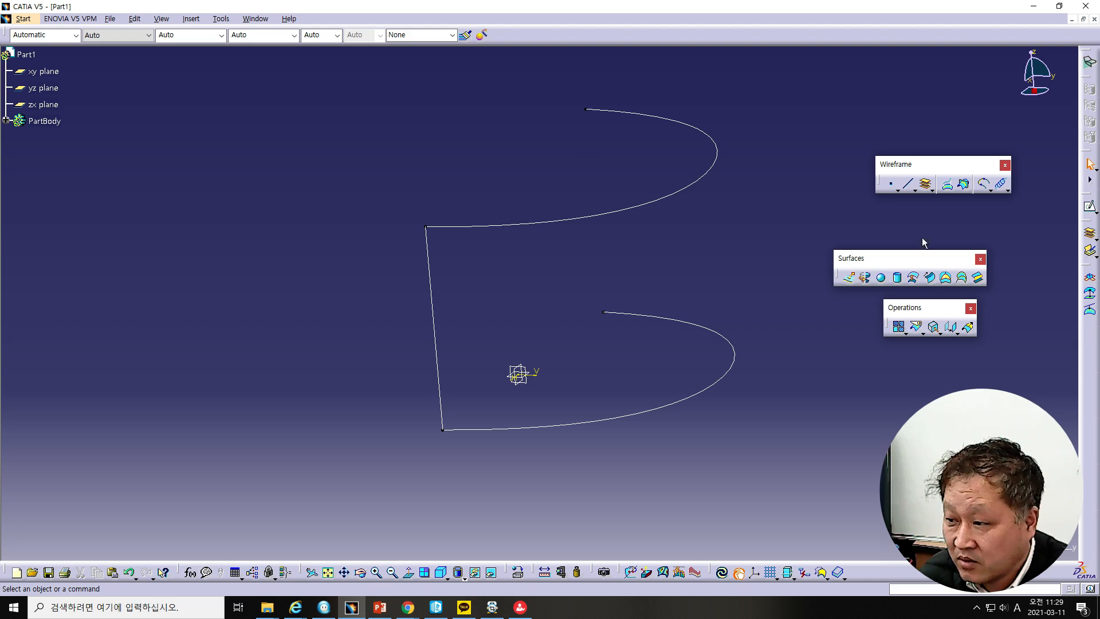
{"action": "left_click", "coordinate": [907, 183]}
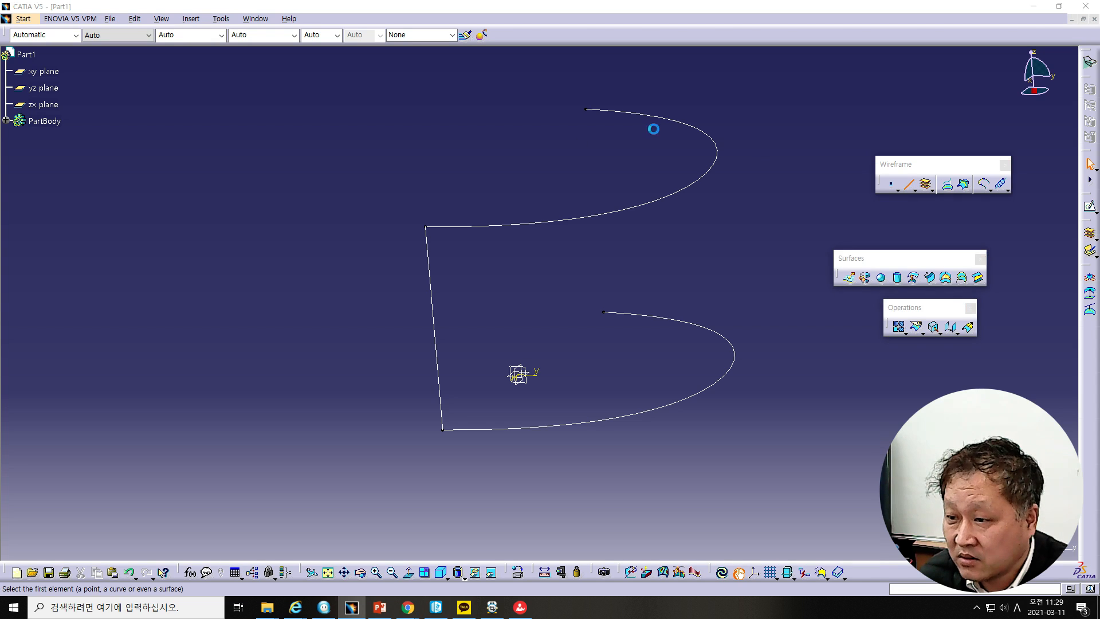
{"action": "left_click", "coordinate": [586, 110]}
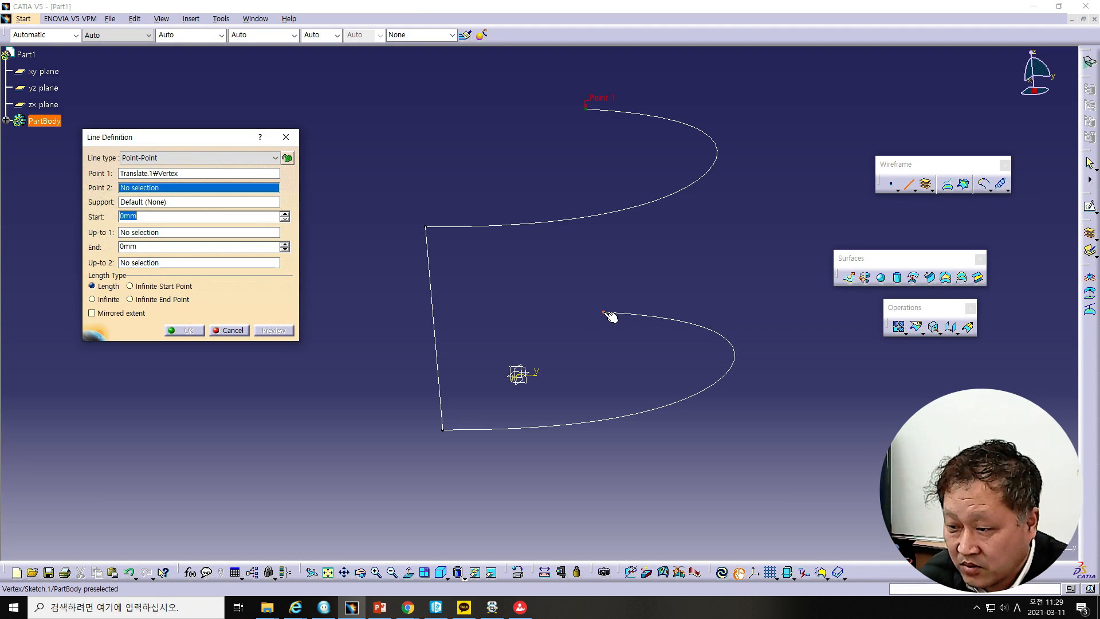
{"action": "left_click", "coordinate": [604, 313]}
{"action": "left_click", "coordinate": [187, 330]}
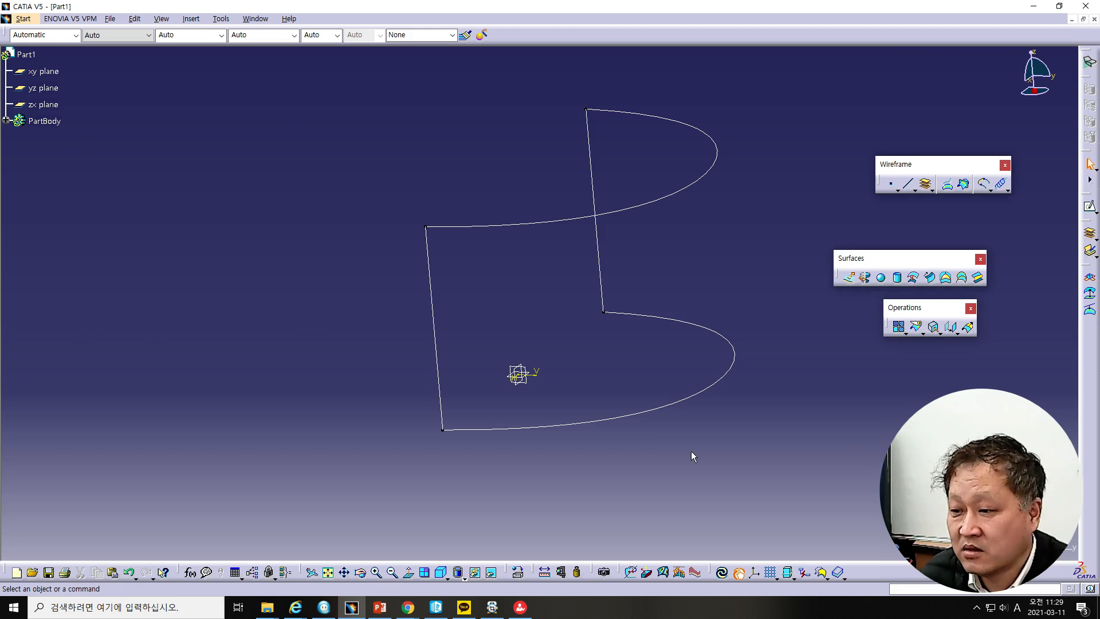
Create a Fill surface bounded in order by the translated curve, one connecting line, the spline sketch and the other connecting line.
{"action": "left_click", "coordinate": [945, 278]}
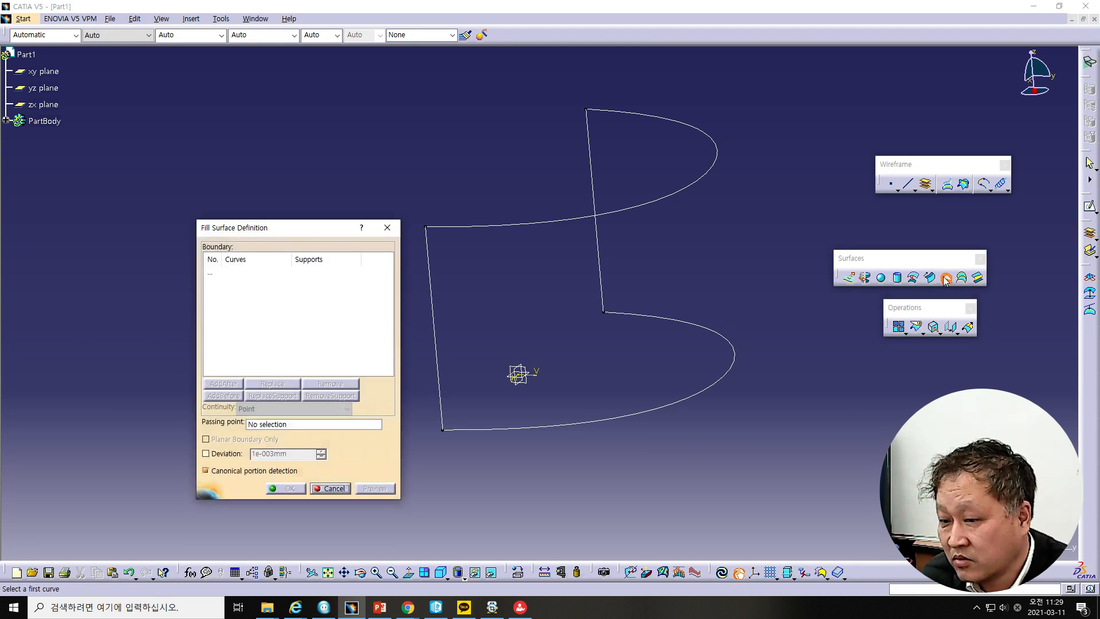
{"action": "left_click", "coordinate": [618, 216]}
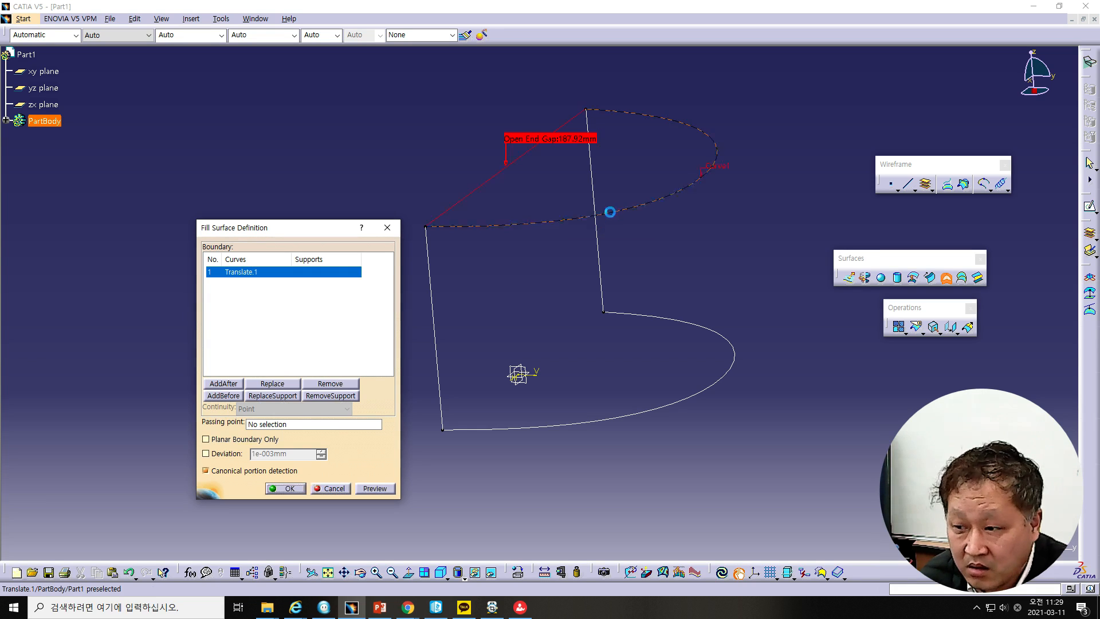
{"action": "left_click", "coordinate": [602, 250]}
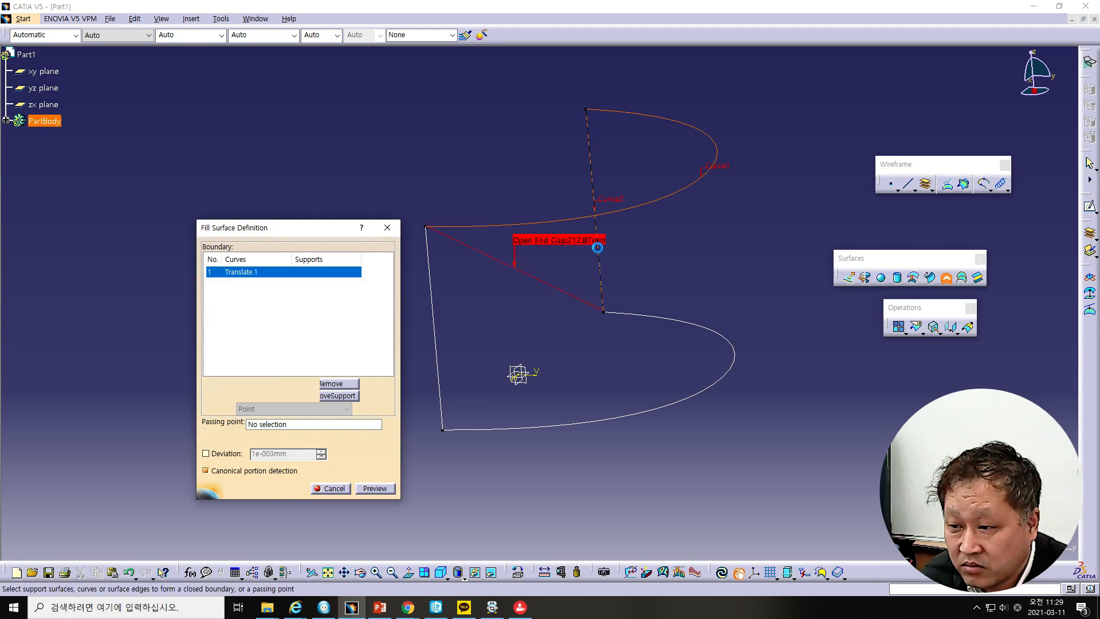
{"action": "left_click", "coordinate": [660, 318]}
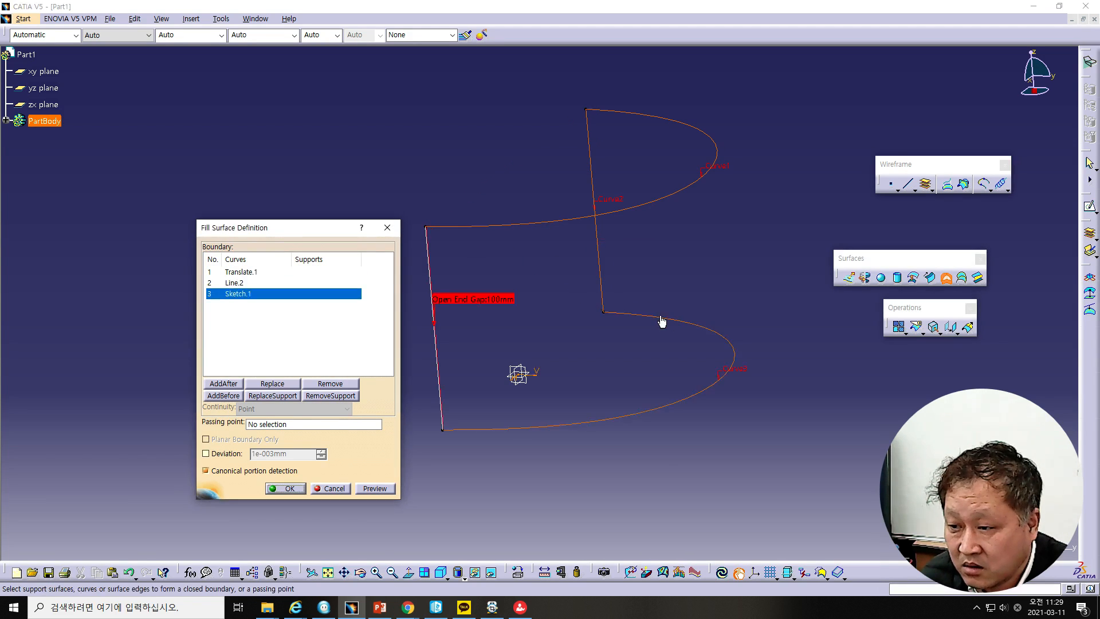
{"action": "left_click", "coordinate": [441, 363]}
{"action": "left_click", "coordinate": [375, 489]}
{"action": "middle_click_drag", "start_coordinate": [737, 497], "coordinate": [604, 256]}
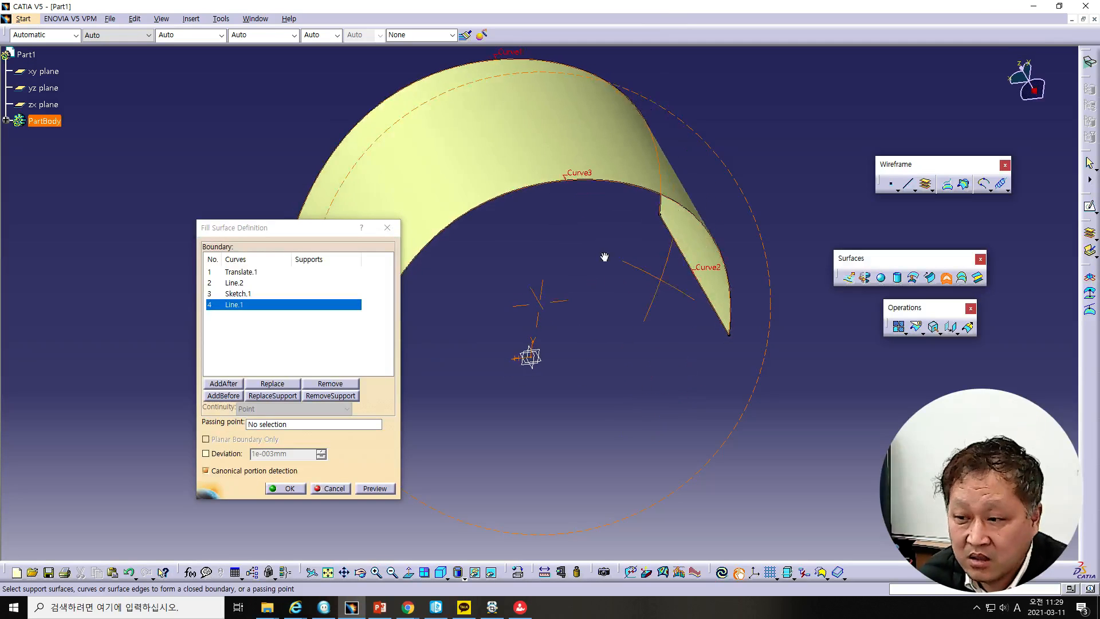
{"action": "left_click", "coordinate": [289, 488]}
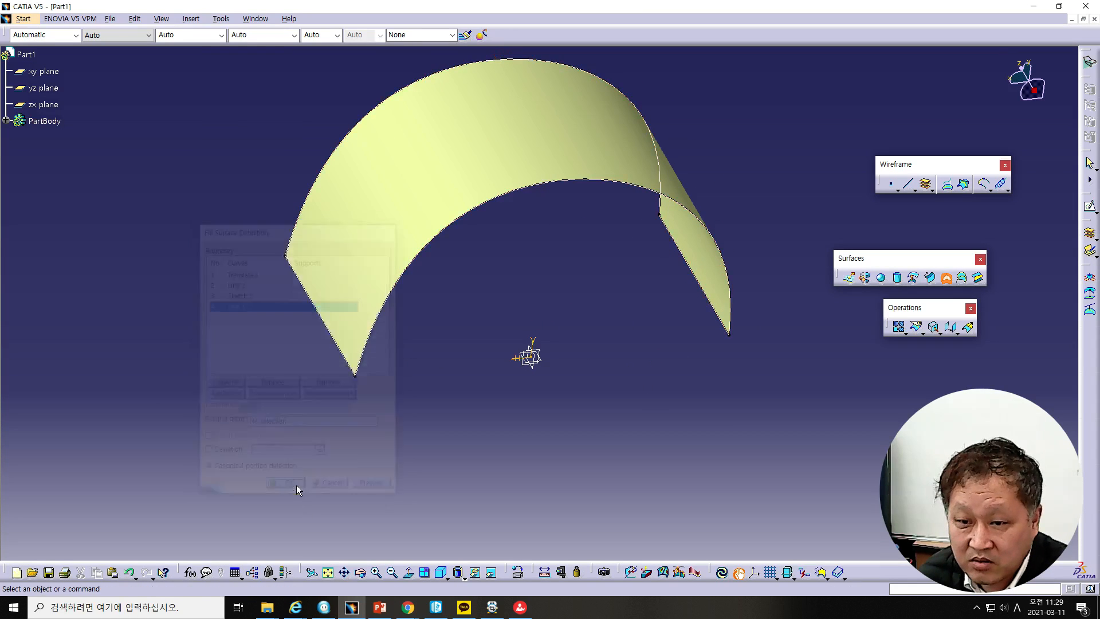
Open the arch spline sketch under the PartBody for editing and select its spline.
{"action": "left_click", "coordinate": [6, 120]}
{"action": "double_click", "coordinate": [58, 138]}
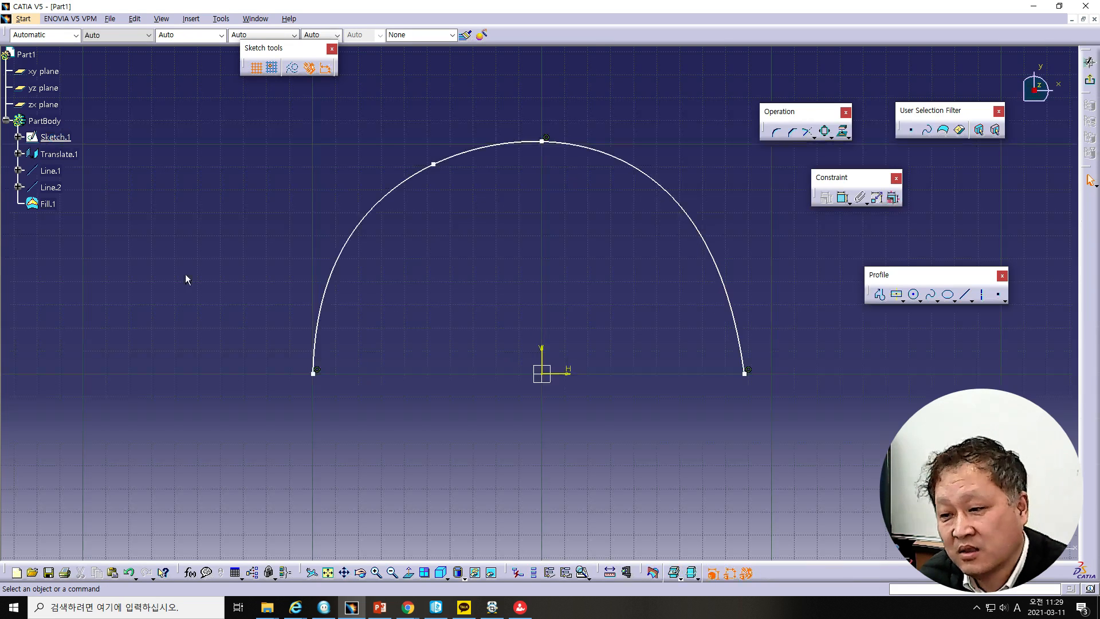
{"action": "left_click", "coordinate": [344, 258]}
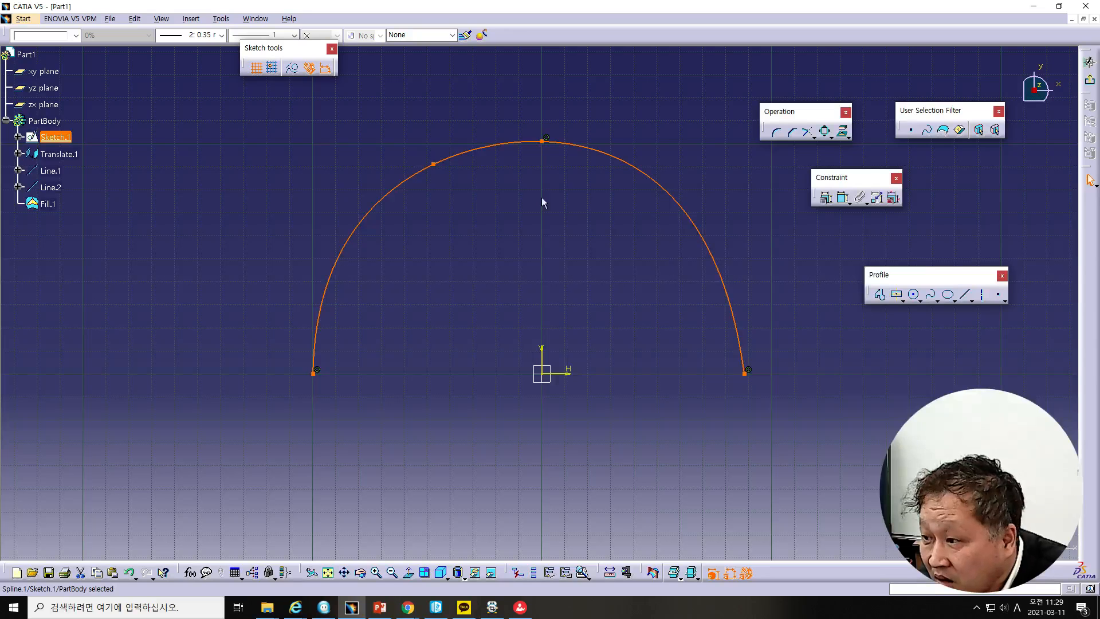
Add a control point after the spline's first point, on the left flank of the arch.
{"action": "double_click", "coordinate": [368, 209]}
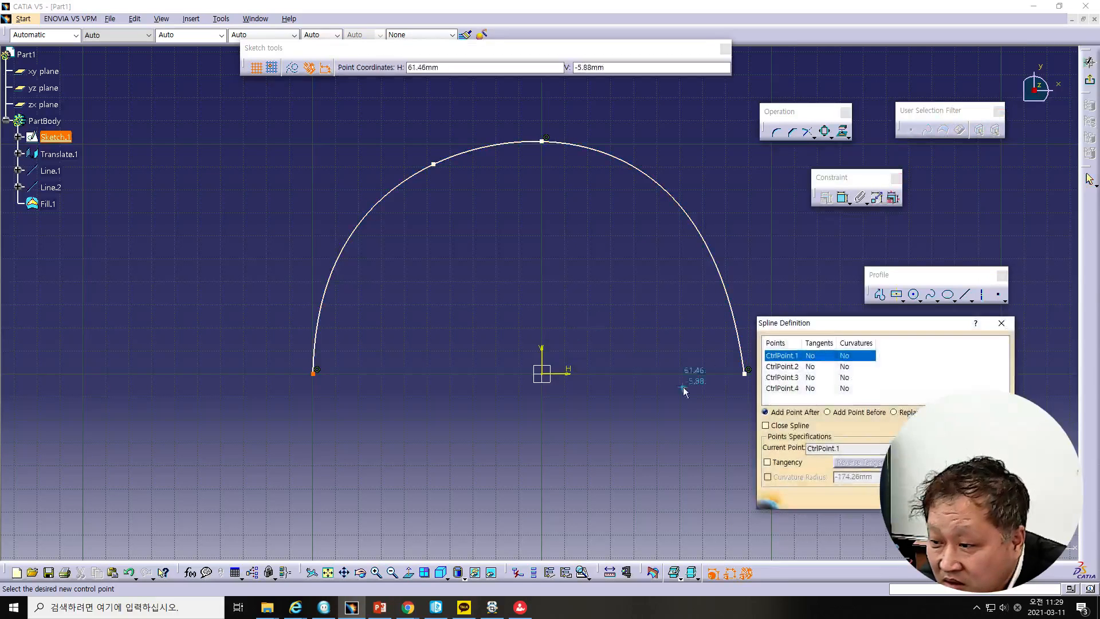
{"action": "left_click_drag", "start_coordinate": [833, 331], "coordinate": [710, 260]}
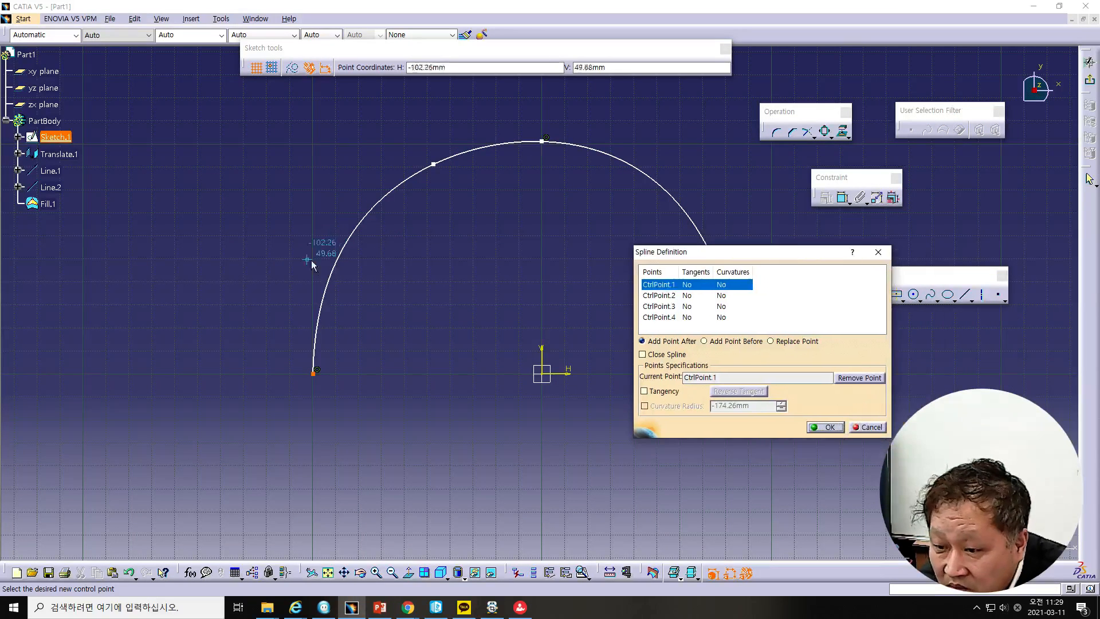
{"action": "left_click", "coordinate": [333, 267]}
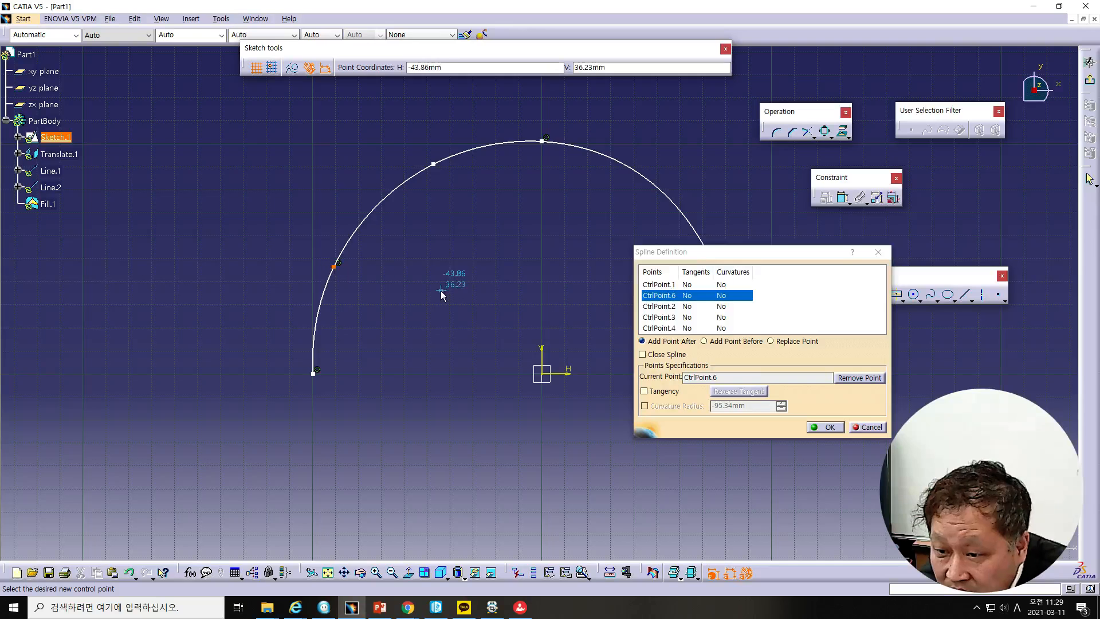
{"action": "left_click", "coordinate": [828, 427]}
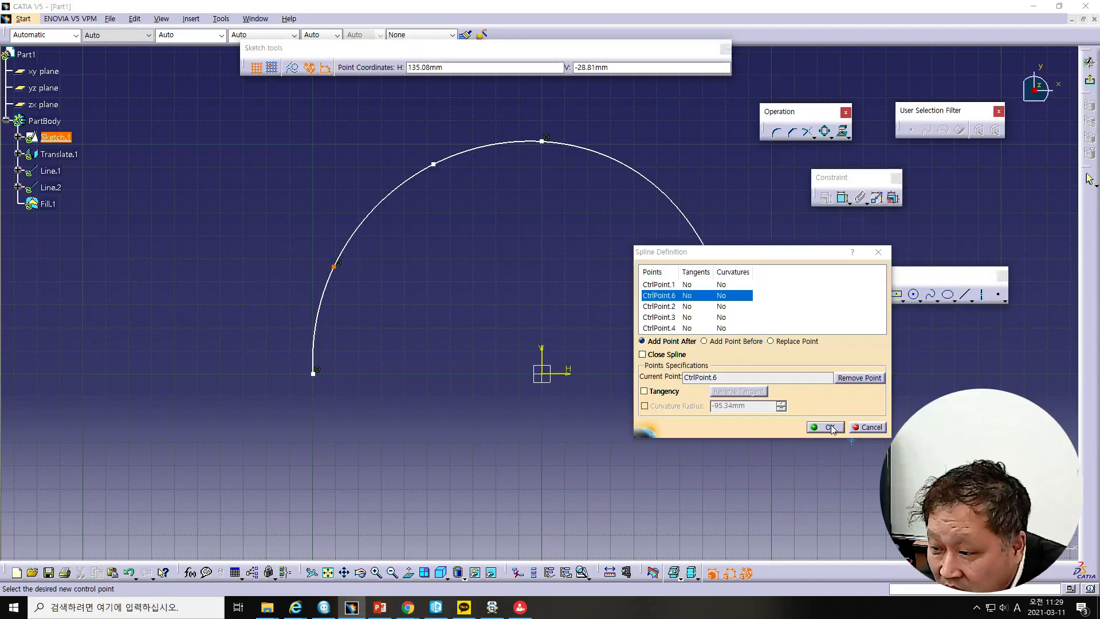
Delete the newly added control point from the spline's left flank.
{"action": "left_click", "coordinate": [337, 266]}
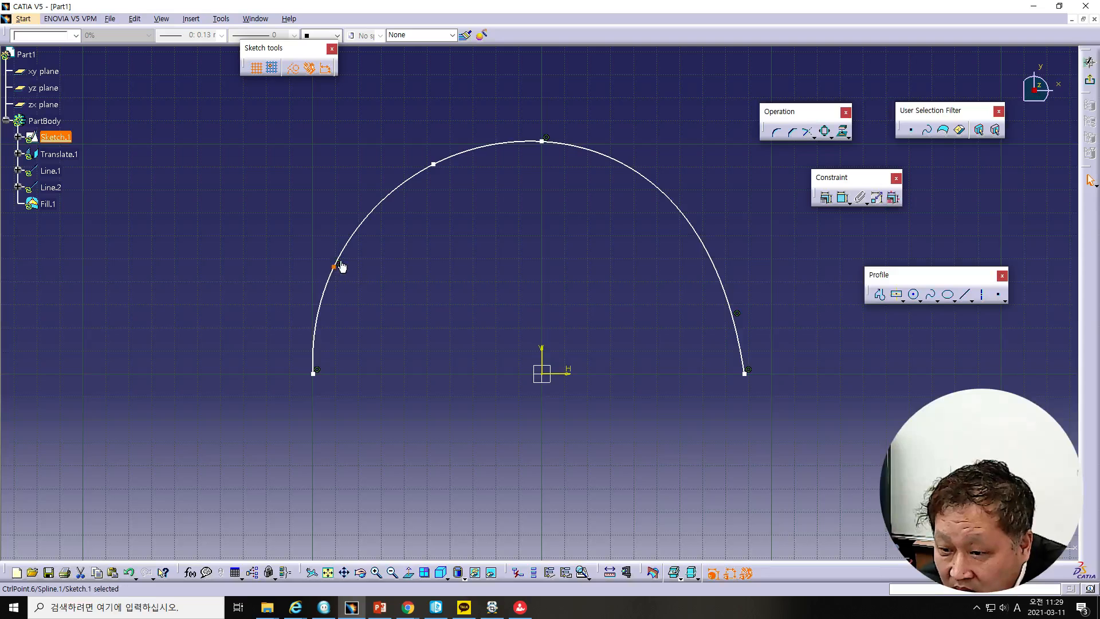
{"action": "left_click", "coordinate": [319, 248]}
{"action": "left_click", "coordinate": [335, 265]}
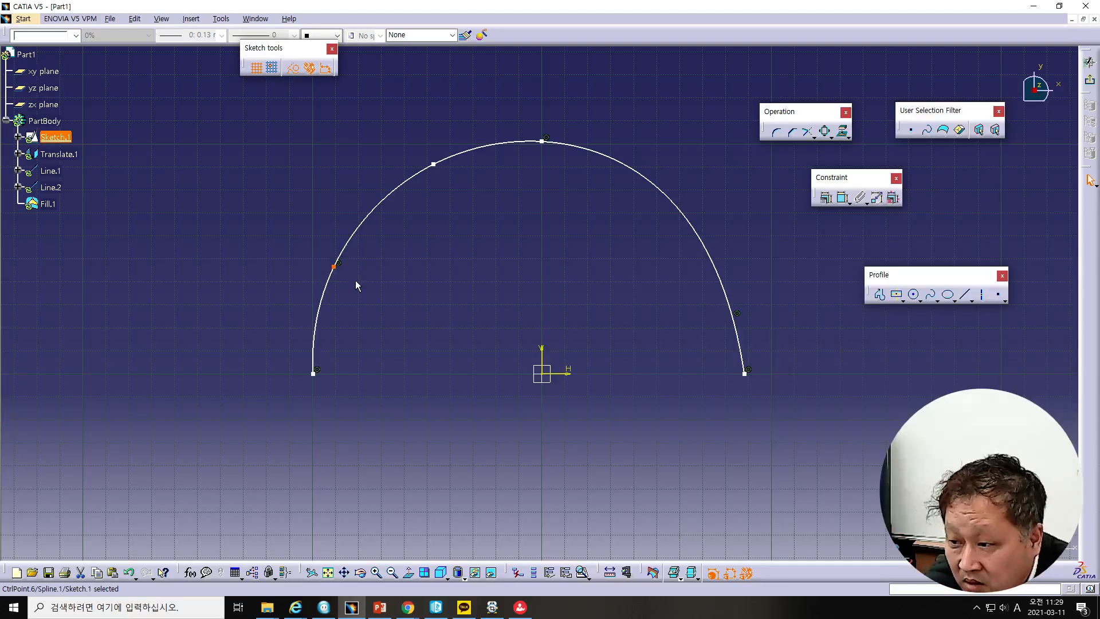
{"action": "key", "text": "Delete"}
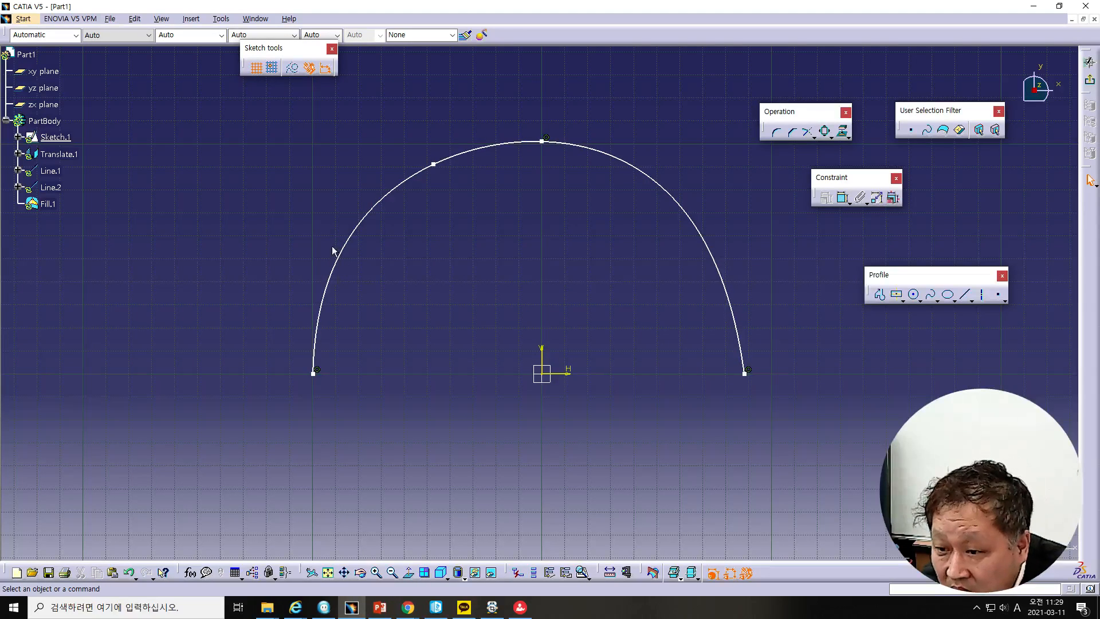
Reshape the arch by moving its second control point up and outward and raising the crown point along the vertical axis.
{"action": "left_click_drag", "start_coordinate": [434, 165], "coordinate": [418, 134]}
{"action": "left_click_drag", "start_coordinate": [544, 148], "coordinate": [559, 97]}
{"action": "left_click", "coordinate": [559, 96]}
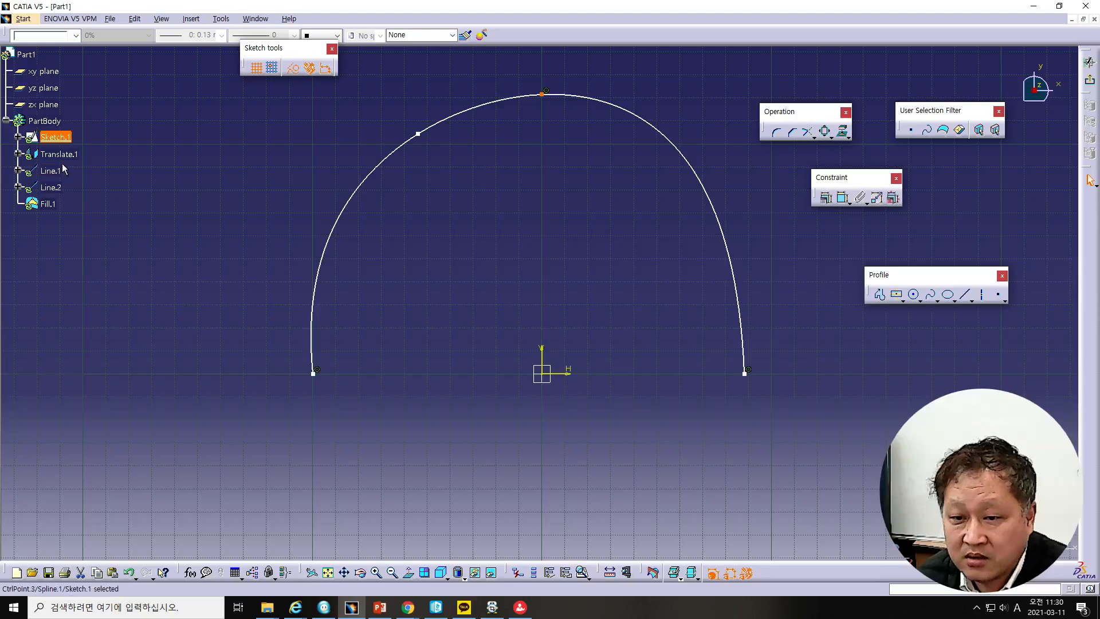
{"action": "double_click", "coordinate": [716, 224]}
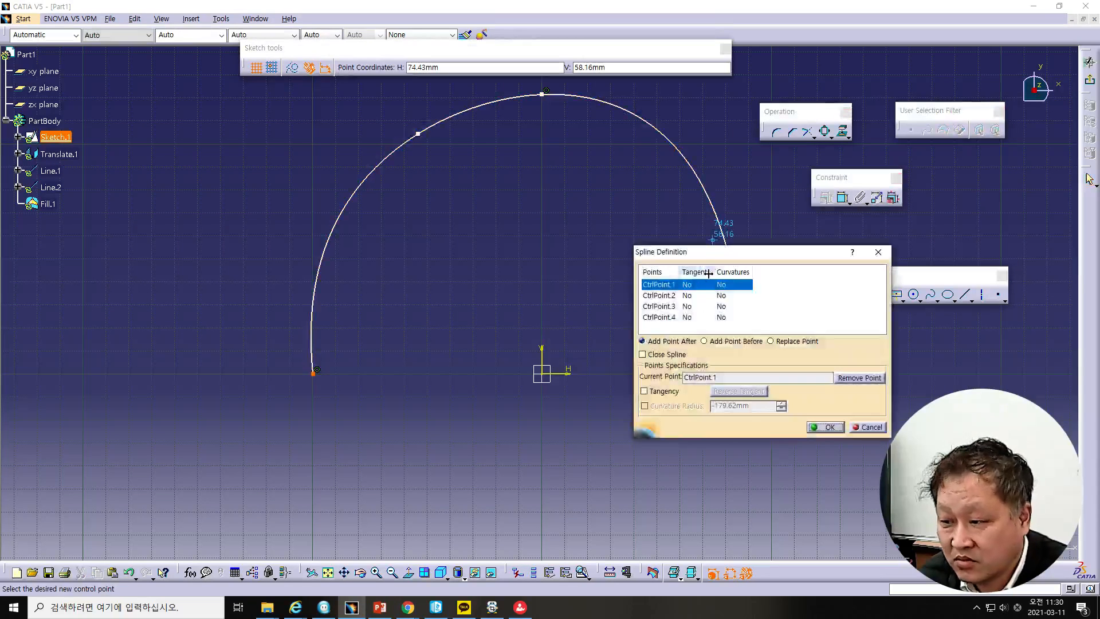
{"action": "left_click", "coordinate": [696, 175]}
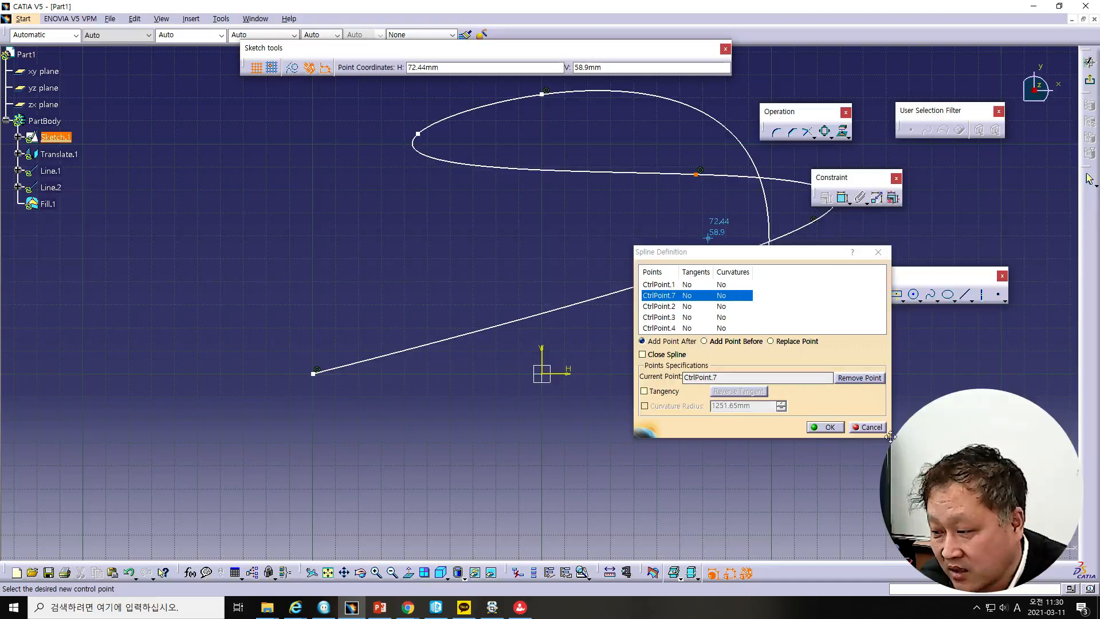
{"action": "left_click", "coordinate": [855, 429]}
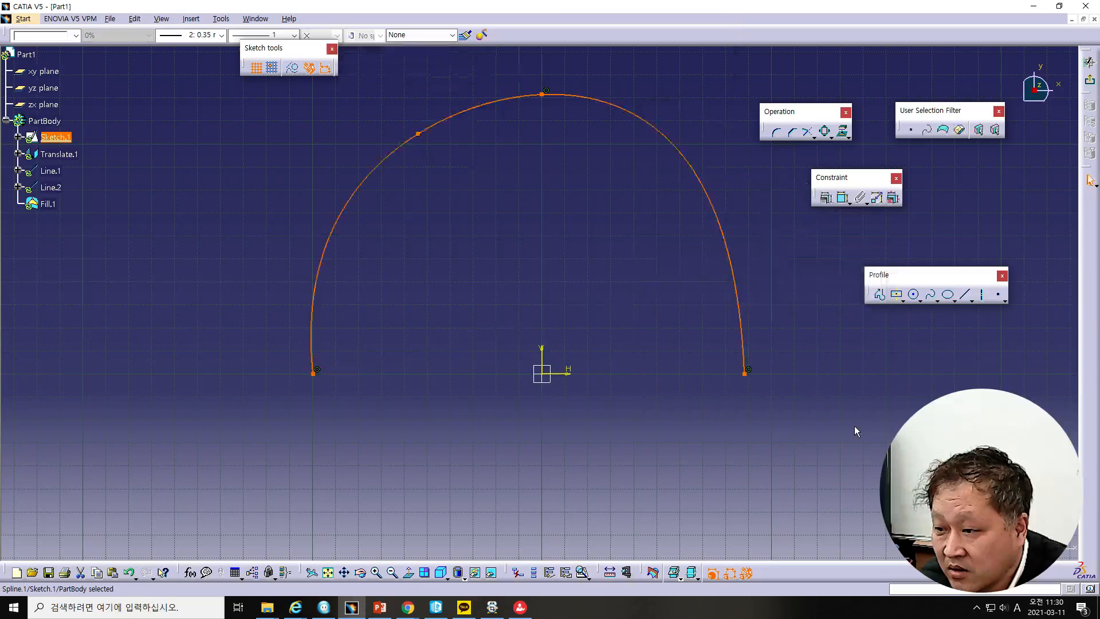
Insert a control point between the spline's first and second points, midway up the left flank.
{"action": "double_click", "coordinate": [329, 252]}
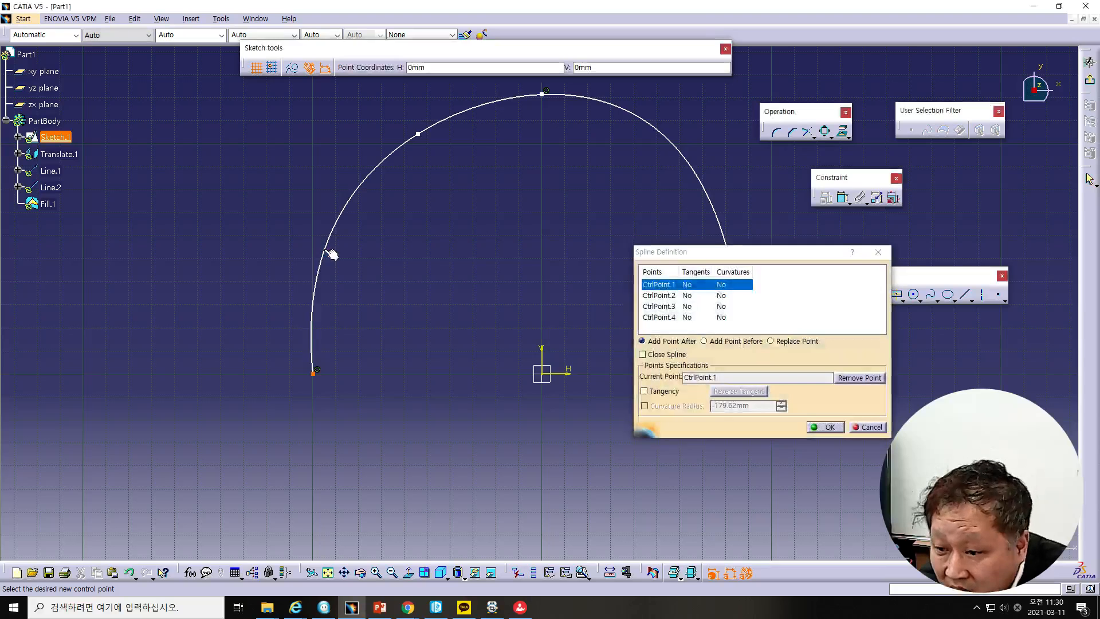
{"action": "left_click", "coordinate": [830, 426]}
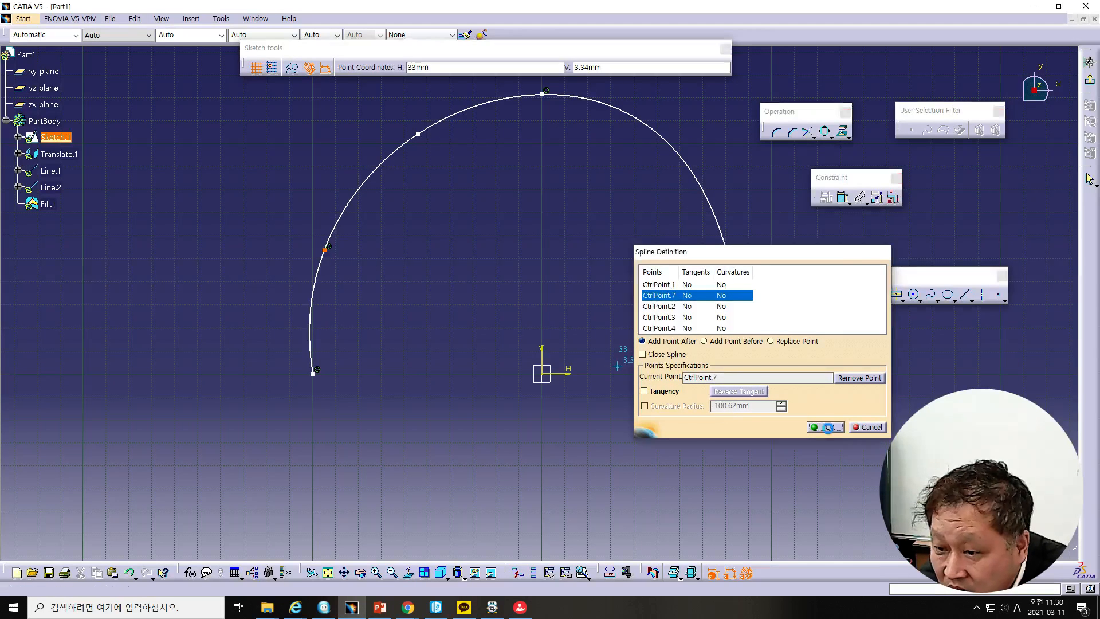
{"action": "double_click", "coordinate": [687, 180]}
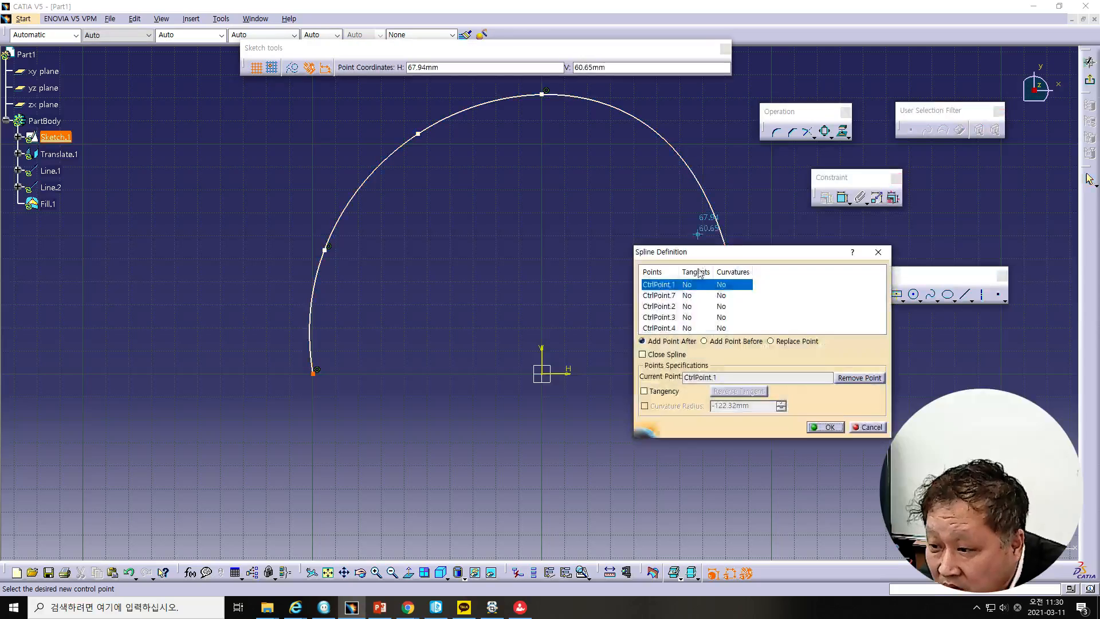
{"action": "left_click", "coordinate": [700, 184]}
{"action": "left_click", "coordinate": [699, 184]}
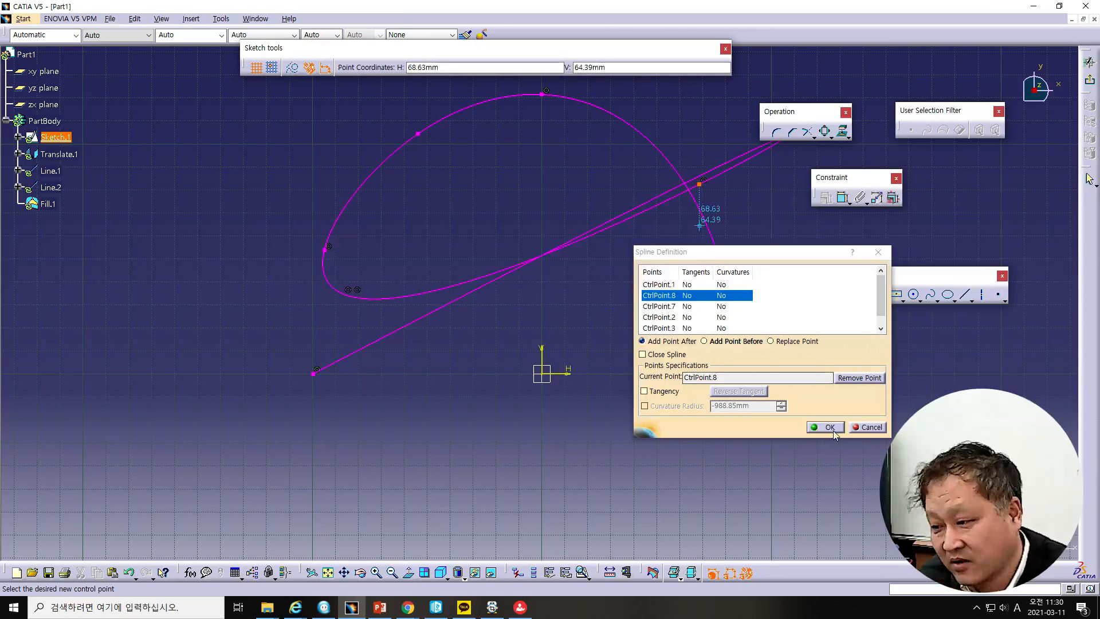
{"action": "left_click", "coordinate": [860, 429]}
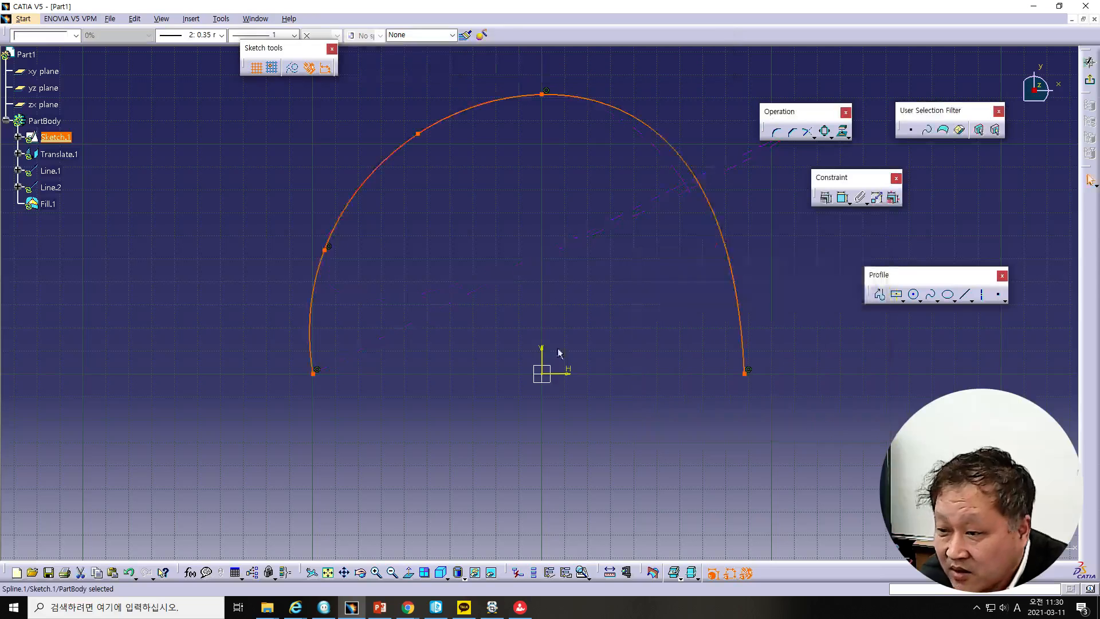
Raise the crown point, pull the left shoulder control point inward and down, and exit the sketch to update the Fill surface.
{"action": "left_click_drag", "start_coordinate": [541, 95], "coordinate": [532, 77]}
{"action": "left_click_drag", "start_coordinate": [418, 136], "coordinate": [456, 164]}
{"action": "double_click", "coordinate": [330, 253]}
{"action": "left_click_drag", "start_coordinate": [328, 252], "coordinate": [370, 275]}
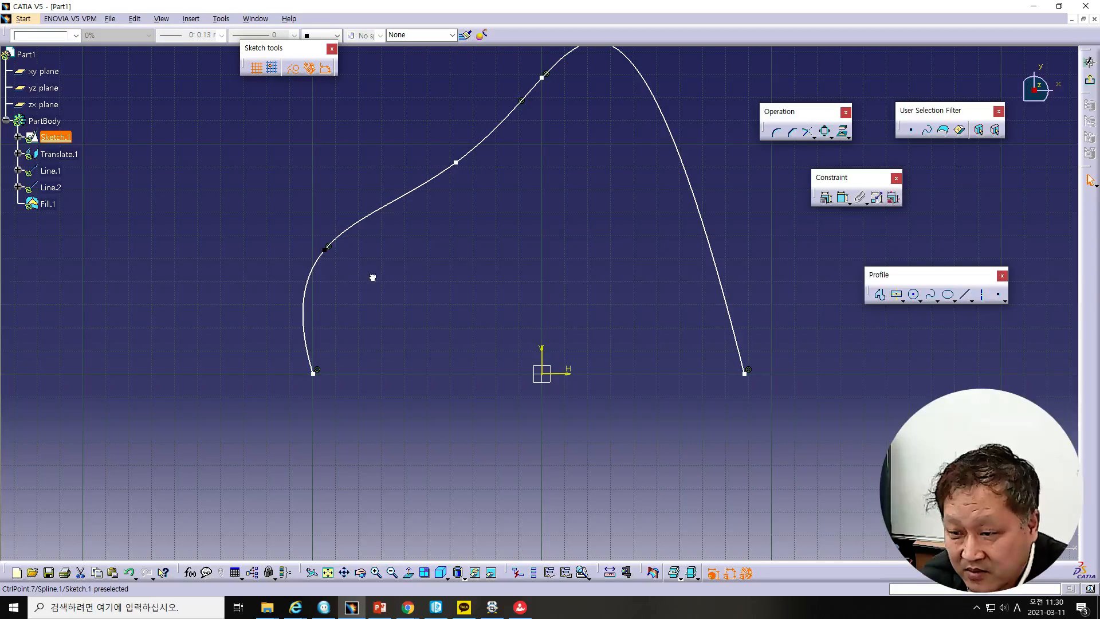
{"action": "left_click", "coordinate": [335, 257]}
{"action": "left_click", "coordinate": [1089, 62]}
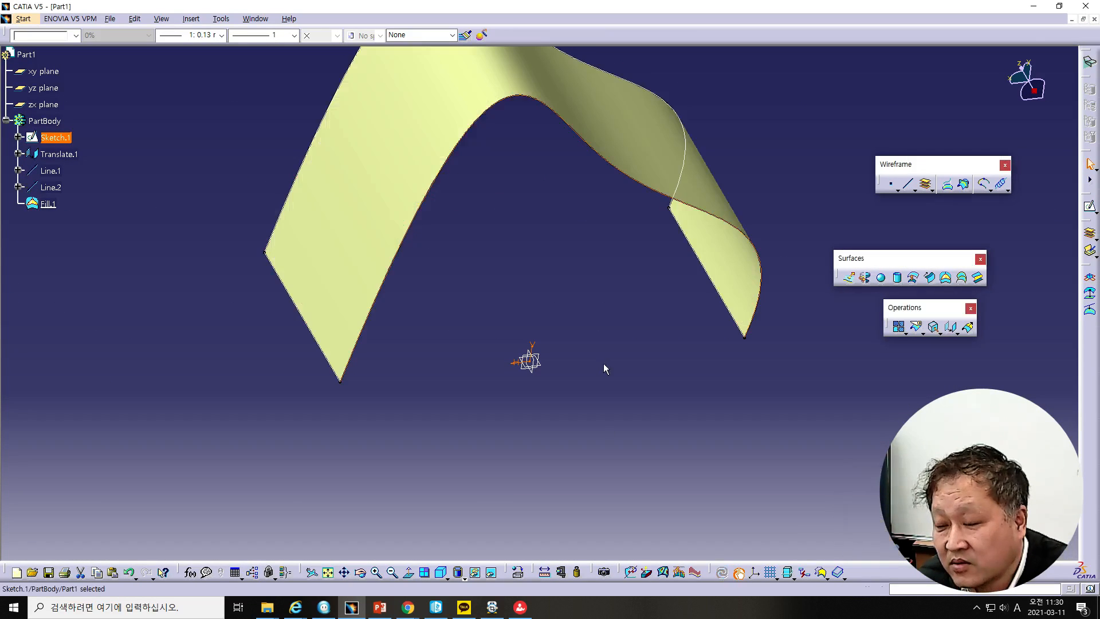
{"action": "middle_click_drag", "start_coordinate": [603, 343], "coordinate": [573, 135]}
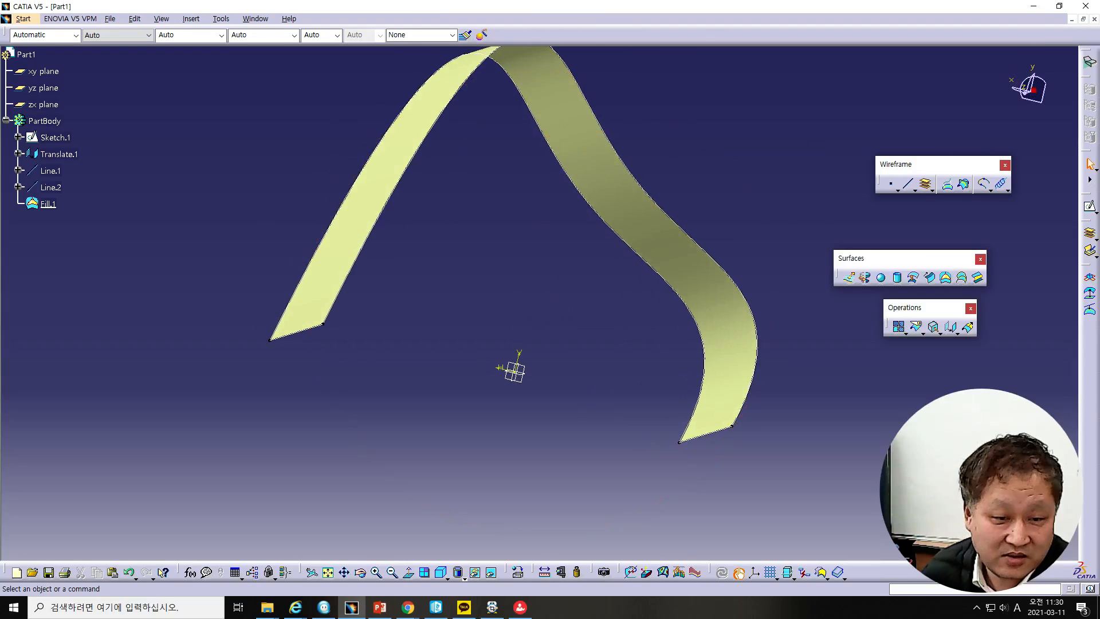
Consult the Multi-Sections Surface (1/2) slide in the PowerPoint lecture deck and return to CATIA.
{"action": "left_click_drag", "start_coordinate": [0, 29], "coordinate": [551, 17]}
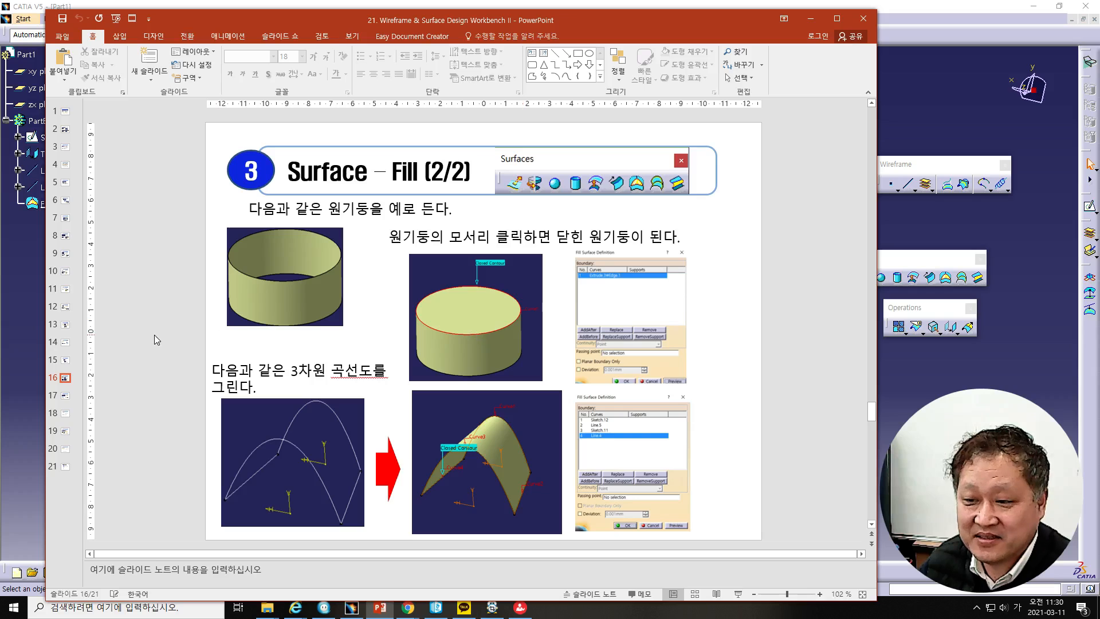
{"action": "scroll", "coordinate": [153, 335], "scroll_direction": "down", "scroll_amount": 1}
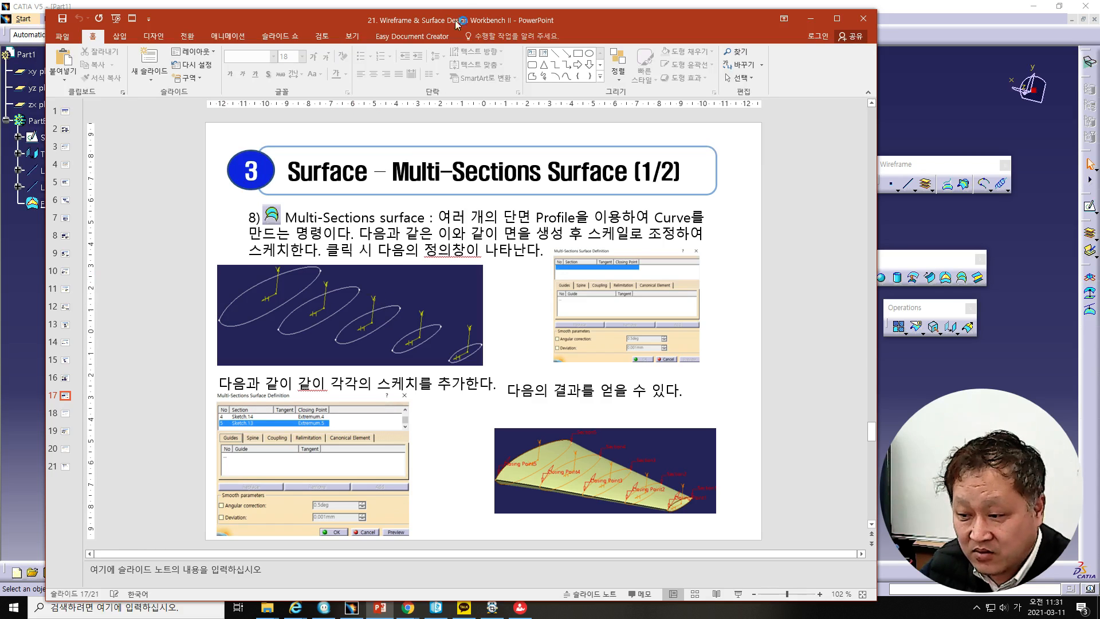
{"action": "left_click_drag", "start_coordinate": [445, 23], "coordinate": [0, 25]}
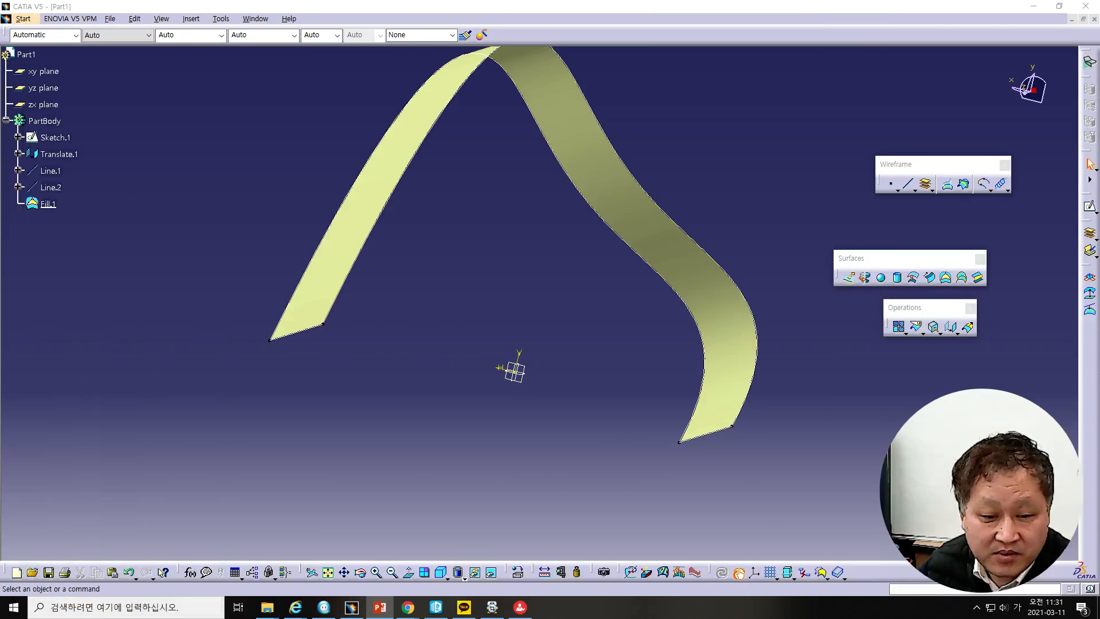
Delete the Fill surface together with its sketch, translated curve and connecting lines.
{"action": "middle_click_drag", "start_coordinate": [251, 175], "coordinate": [253, 247]}
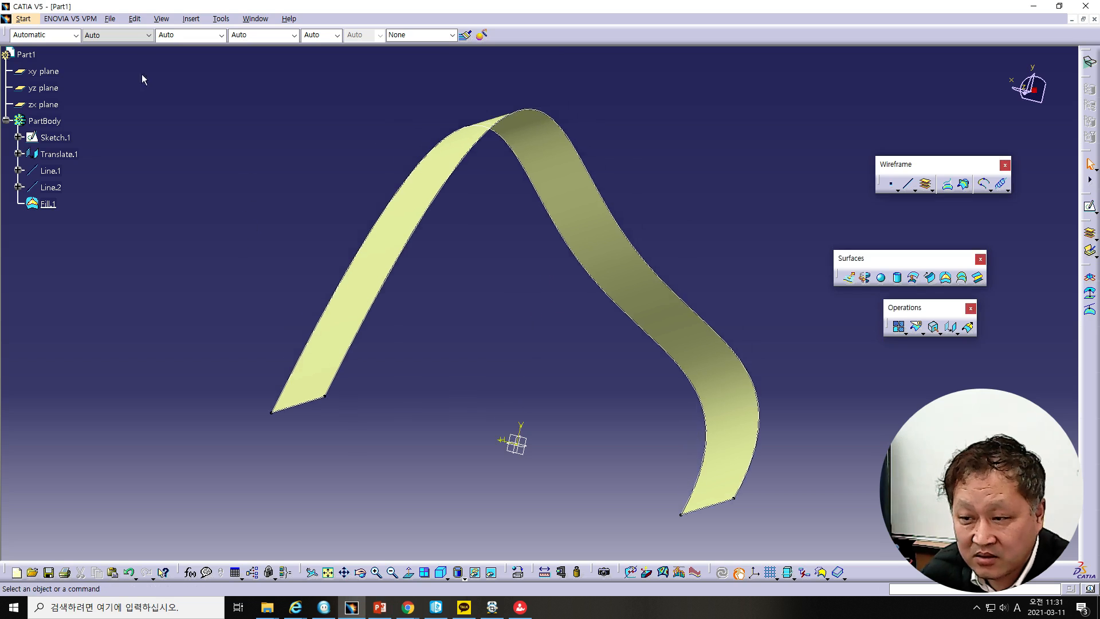
{"action": "left_click_drag", "start_coordinate": [190, 75], "coordinate": [809, 530]}
{"action": "key", "text": "Delete"}
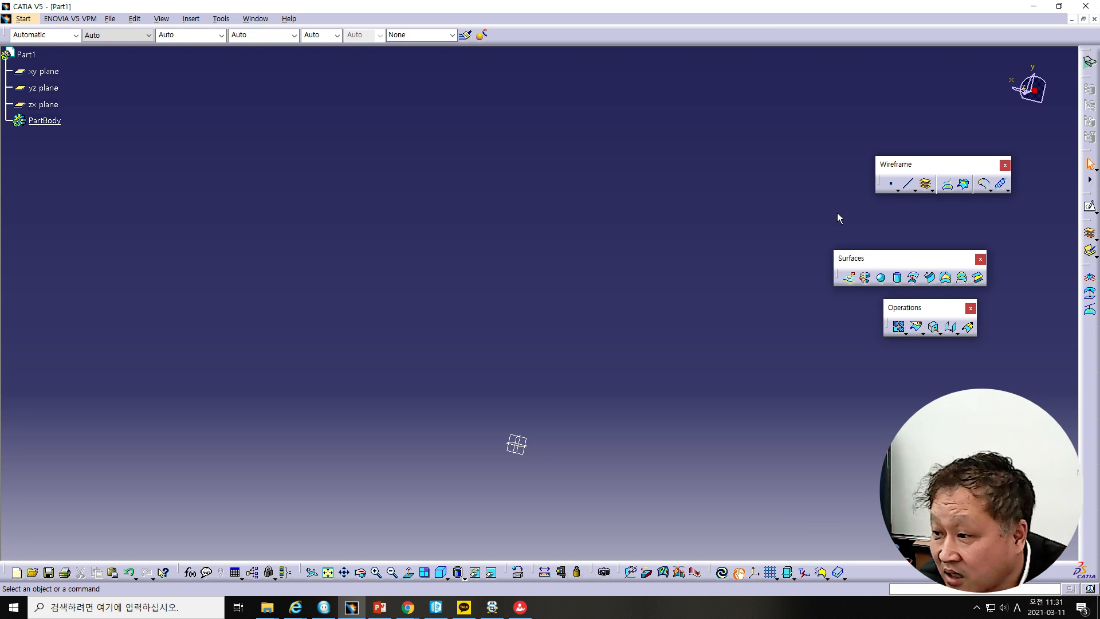
Start a Points and Planes Repetition with 5 instances and create its first point at coordinates 0, 0, 0 mm.
{"action": "left_click", "coordinate": [932, 190]}
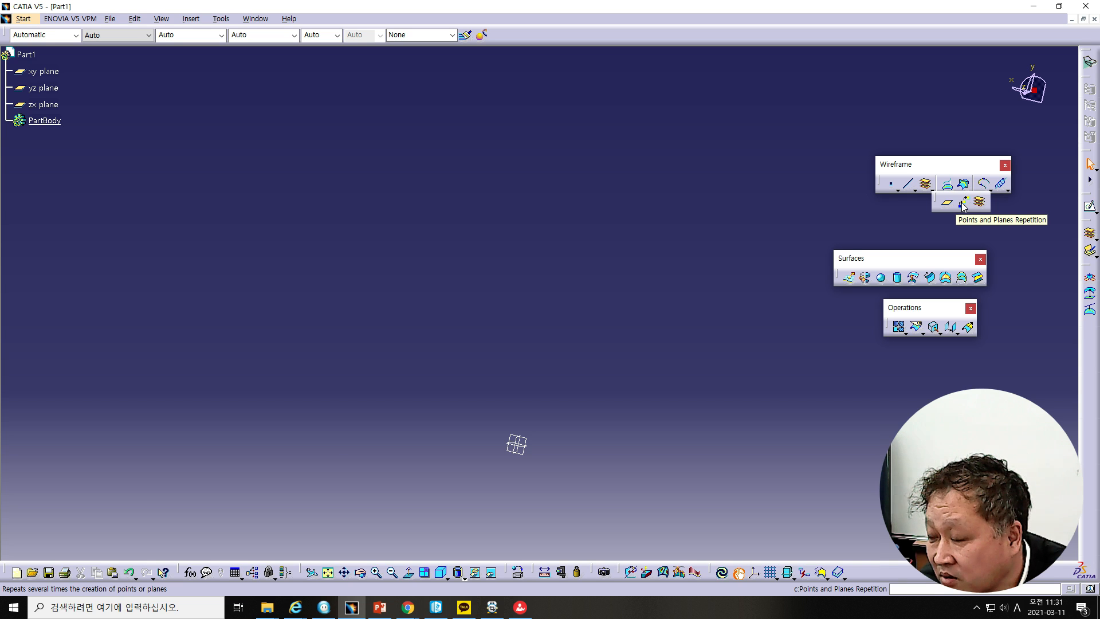
{"action": "left_click", "coordinate": [961, 201]}
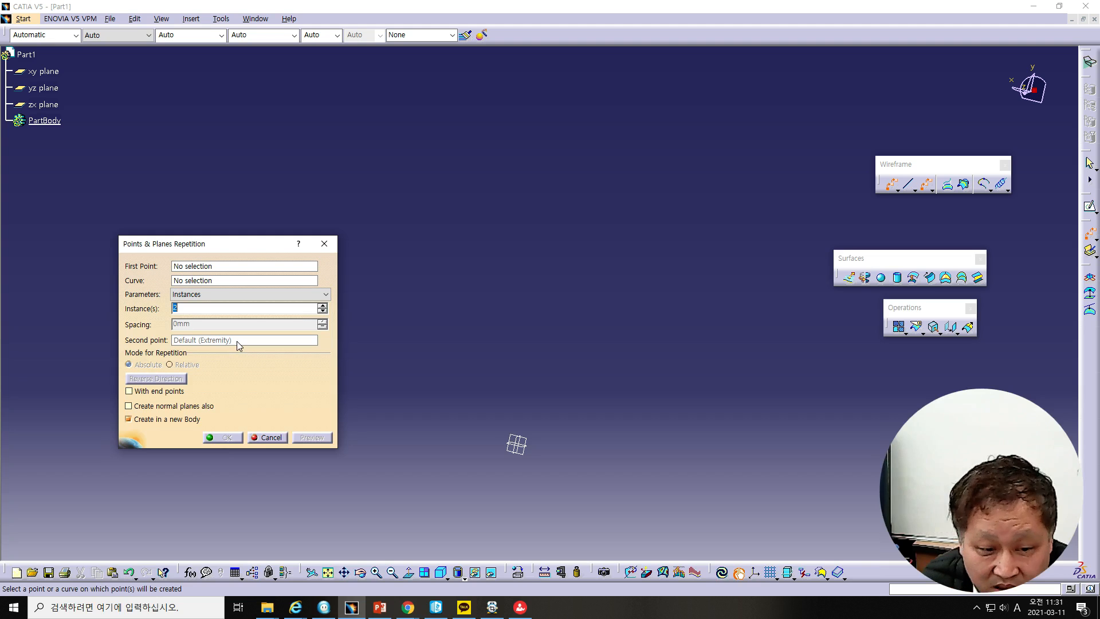
{"action": "type", "text": "5"}
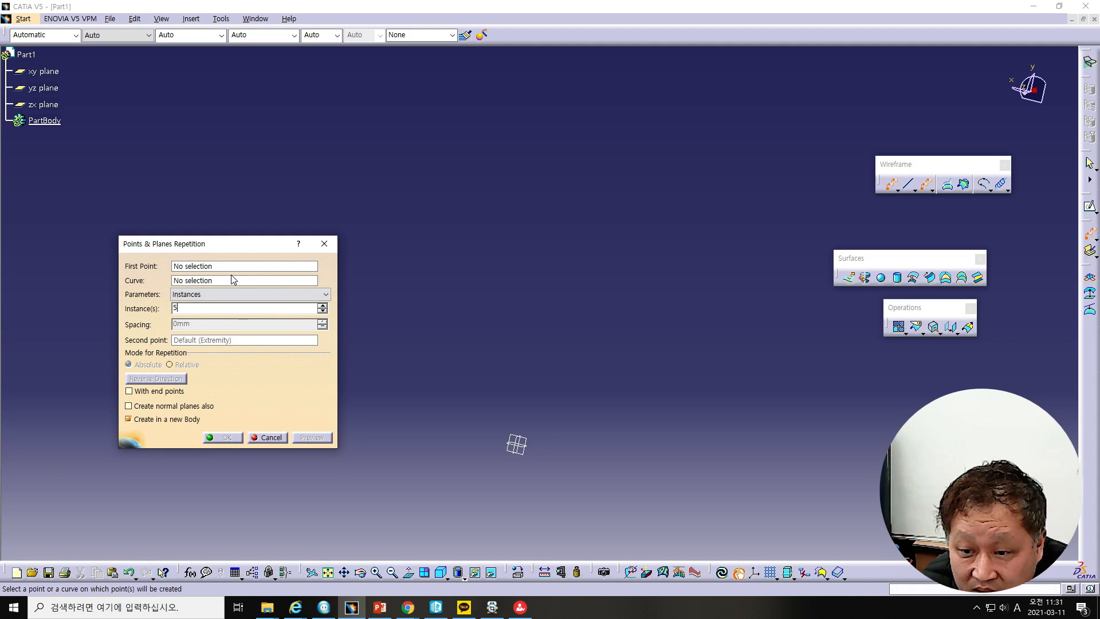
{"action": "left_click", "coordinate": [209, 266]}
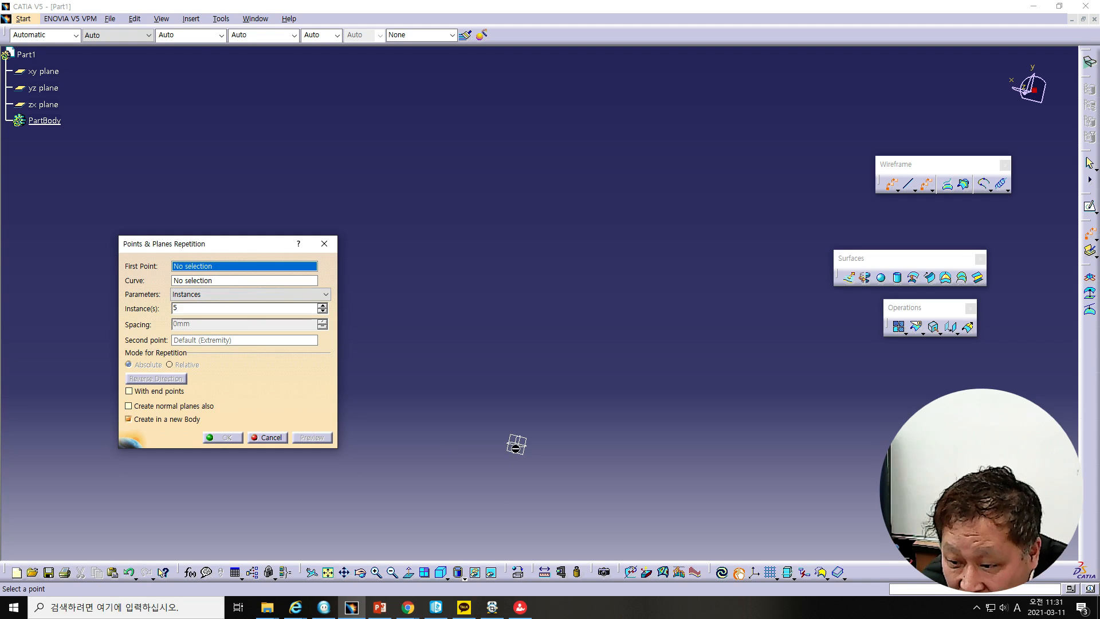
{"action": "right_click", "coordinate": [231, 268]}
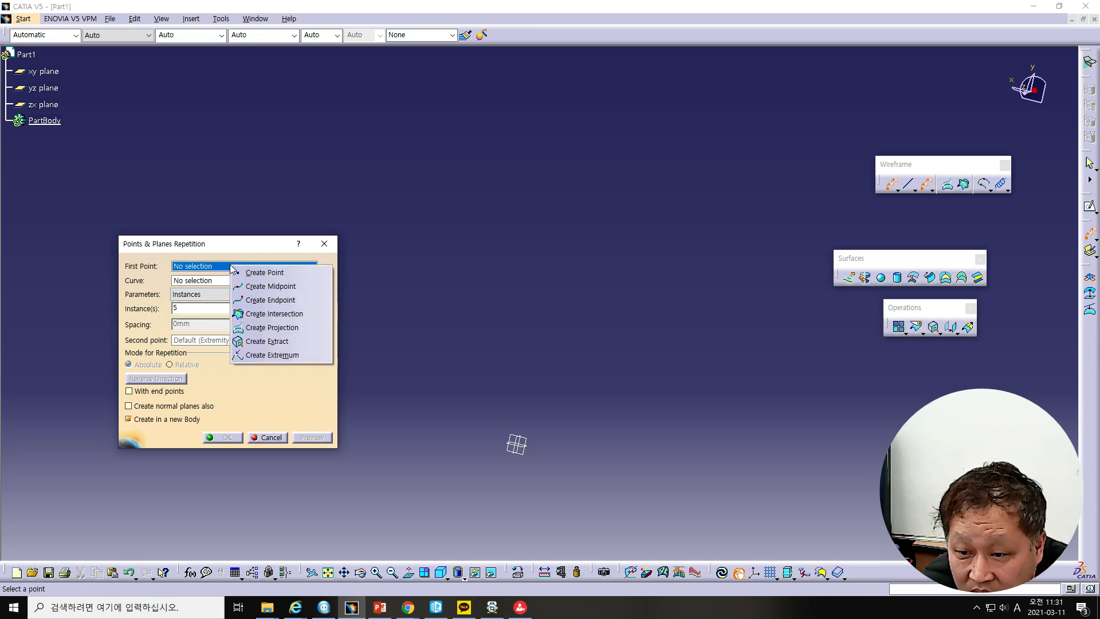
{"action": "left_click", "coordinate": [252, 272]}
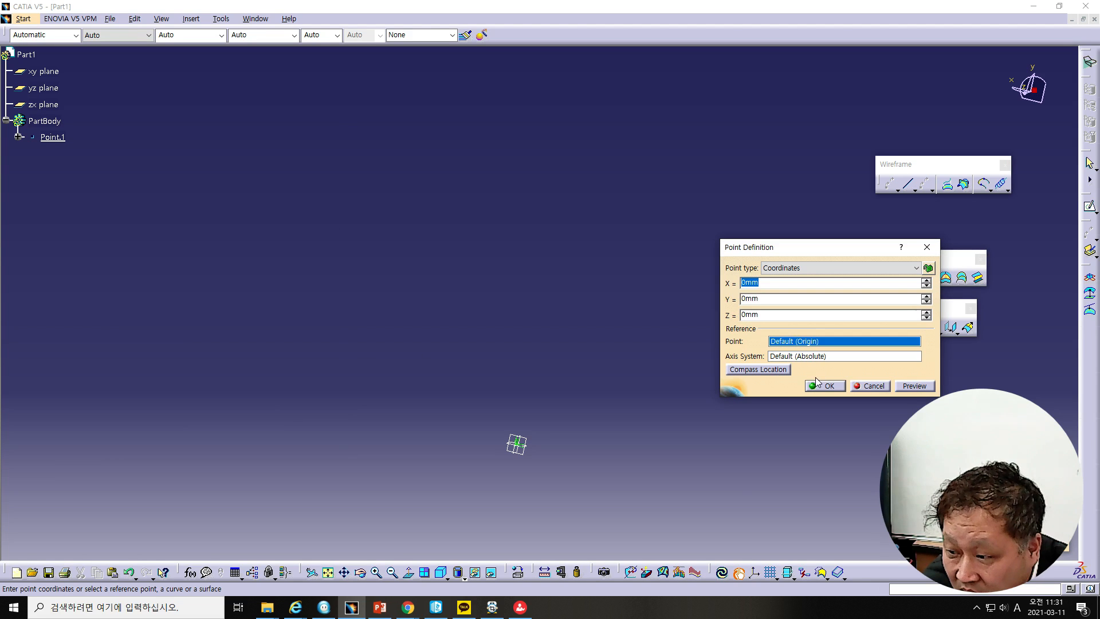
{"action": "left_click", "coordinate": [817, 383]}
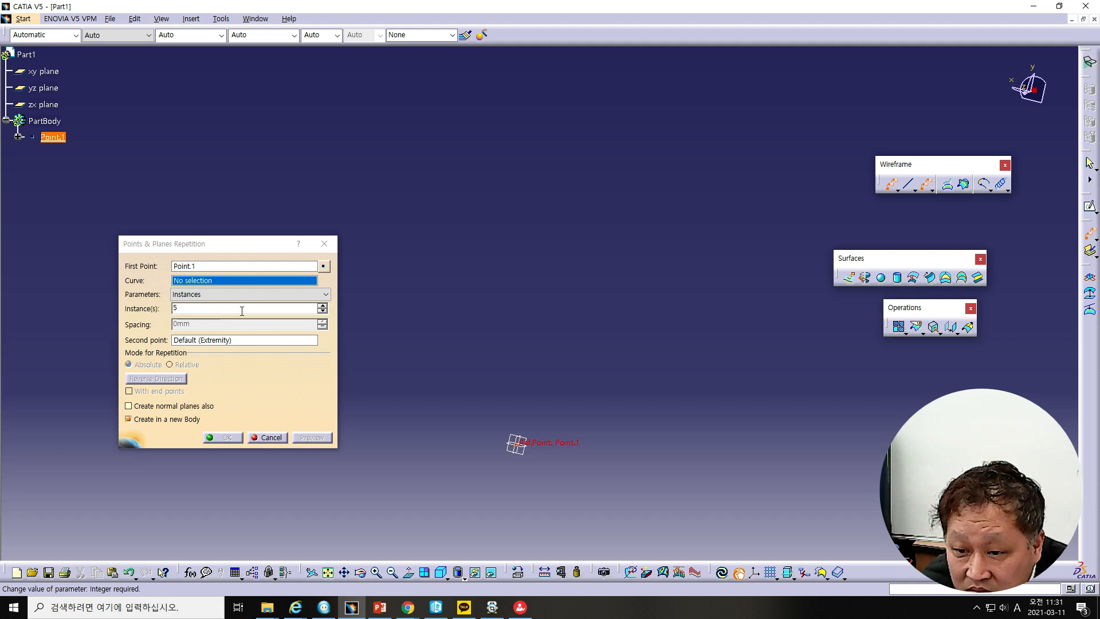
Create the repetition curve as a Point-Direction line from the origin point along the Y component, with its end at 100 mm.
{"action": "right_click", "coordinate": [232, 282]}
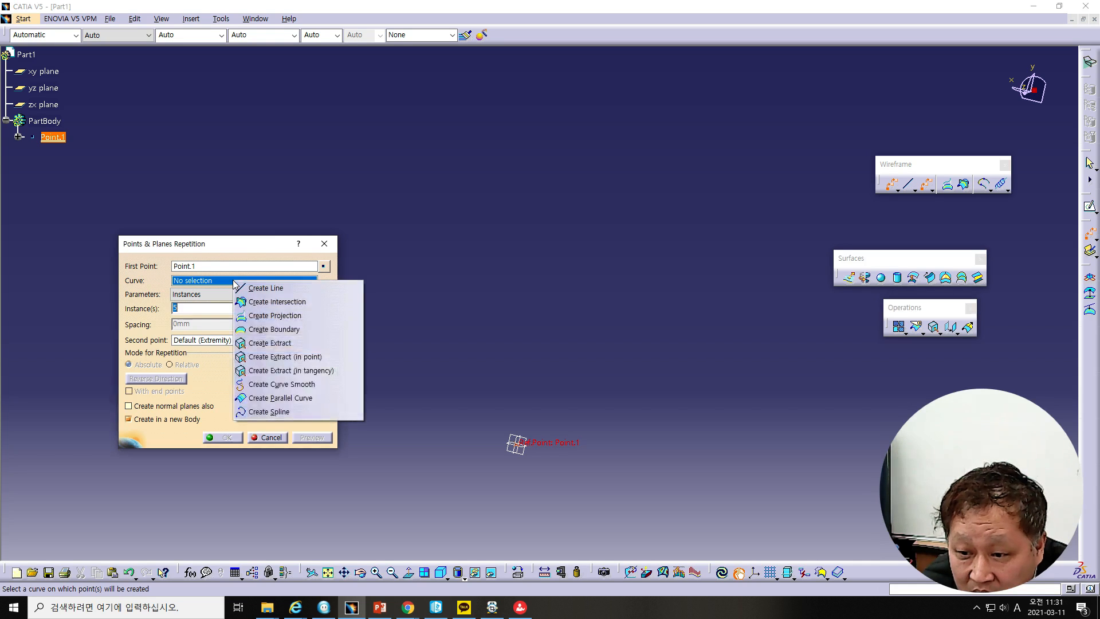
{"action": "left_click", "coordinate": [249, 288]}
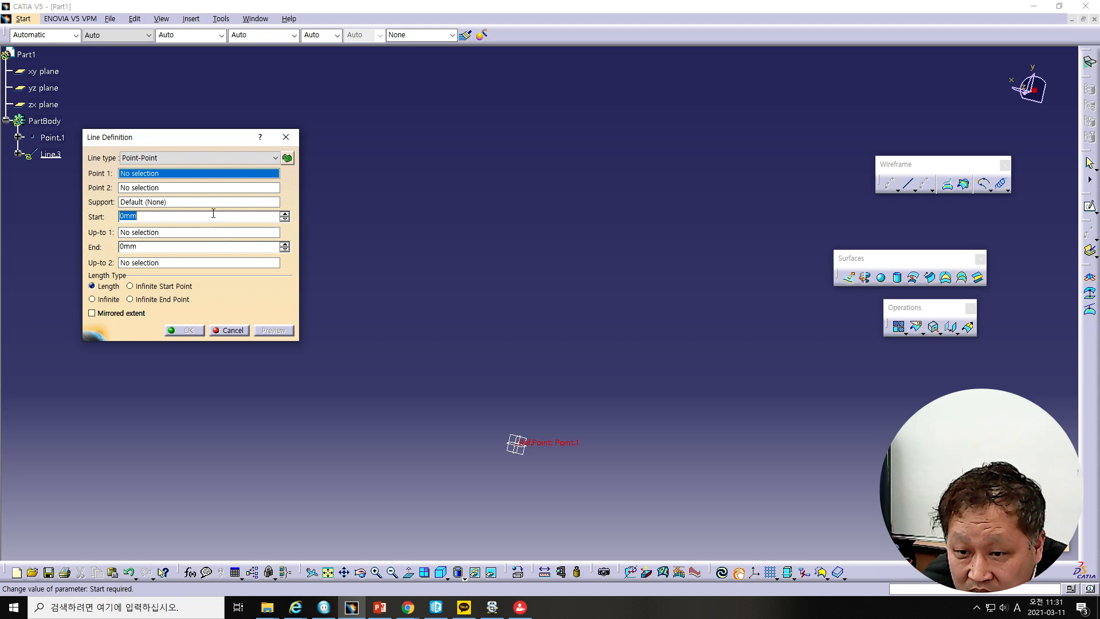
{"action": "right_click", "coordinate": [168, 175]}
{"action": "left_click", "coordinate": [172, 179]}
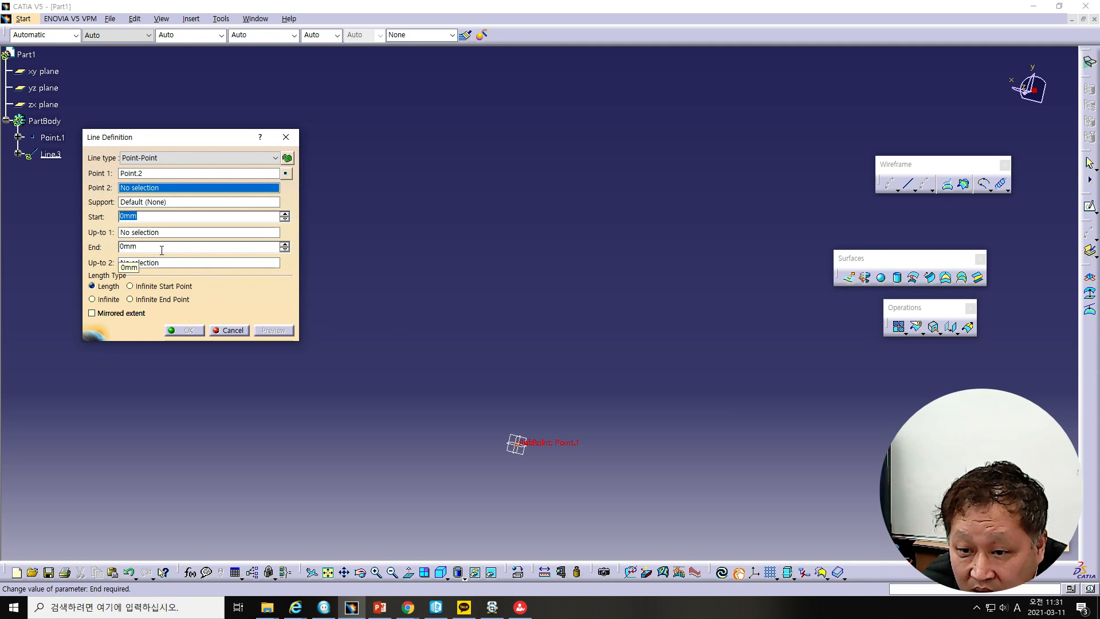
{"action": "left_click", "coordinate": [163, 161]}
{"action": "left_click", "coordinate": [158, 175]}
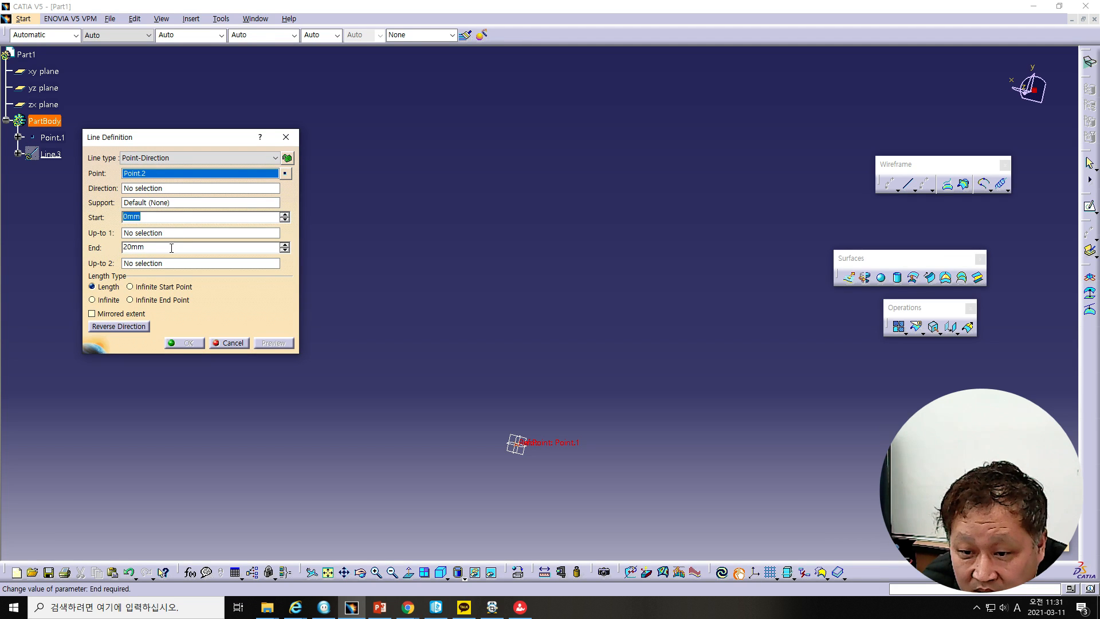
{"action": "left_click_drag", "start_coordinate": [171, 247], "coordinate": [27, 250]}
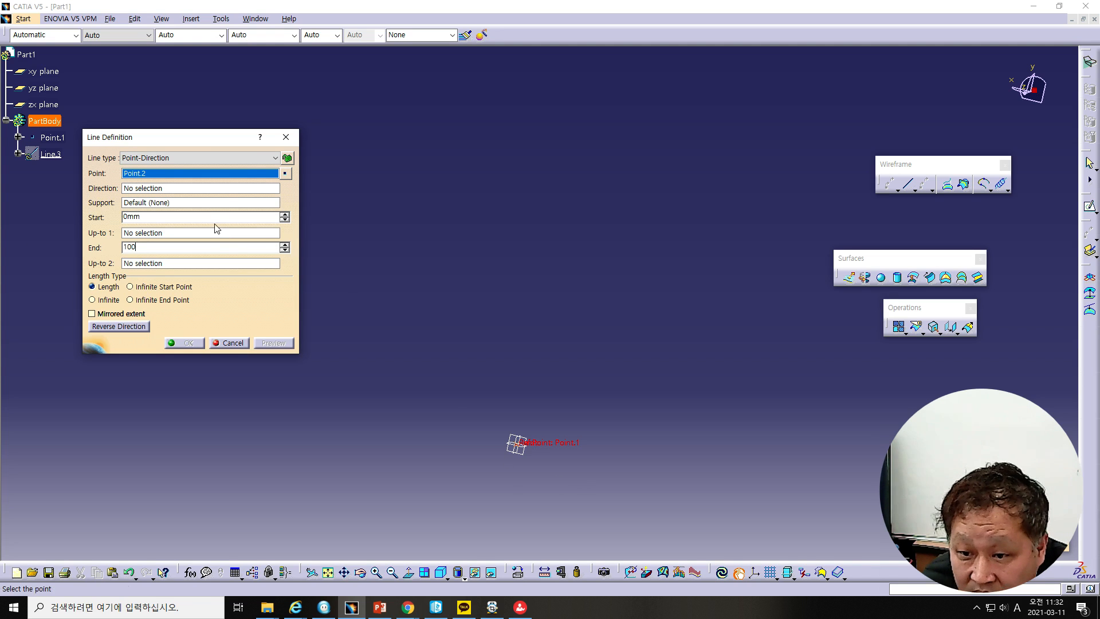
{"action": "left_click", "coordinate": [516, 444]}
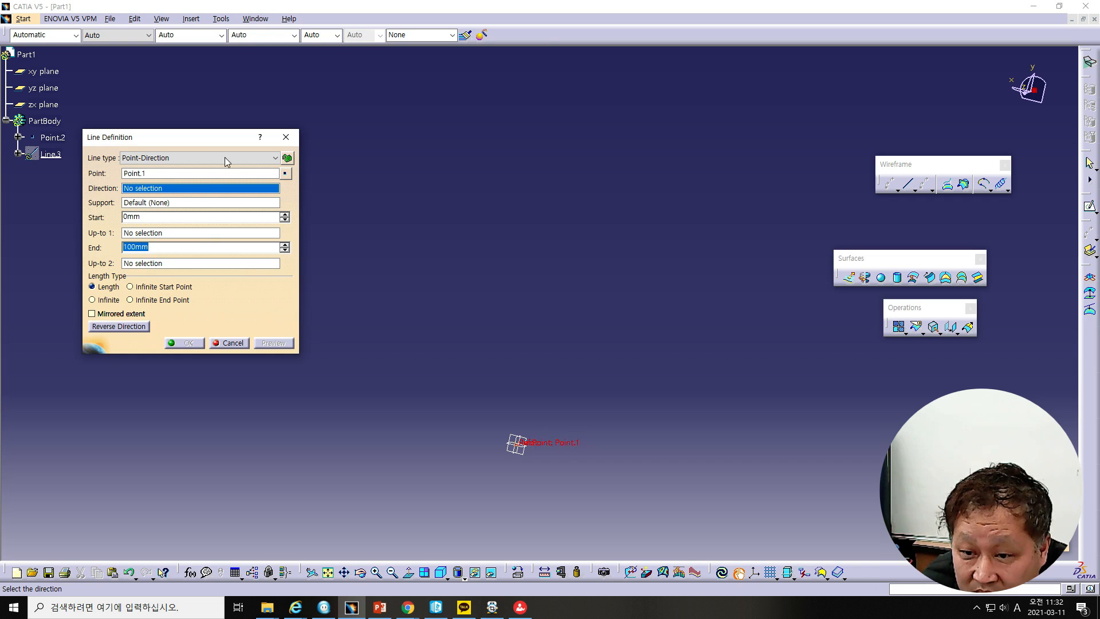
{"action": "right_click", "coordinate": [211, 184]}
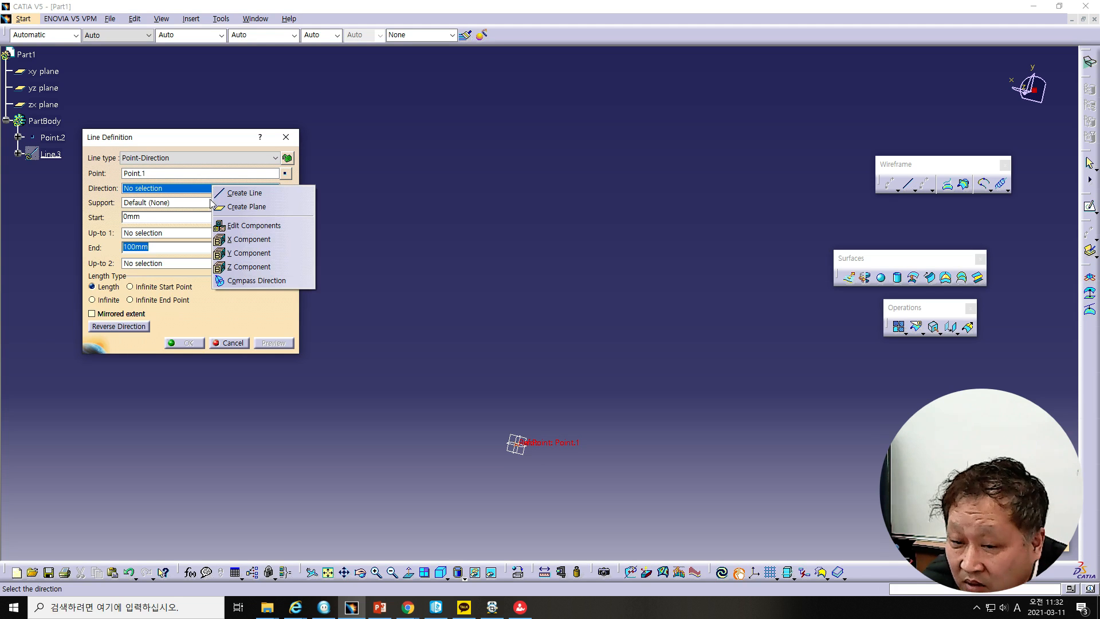
{"action": "left_click", "coordinate": [247, 254]}
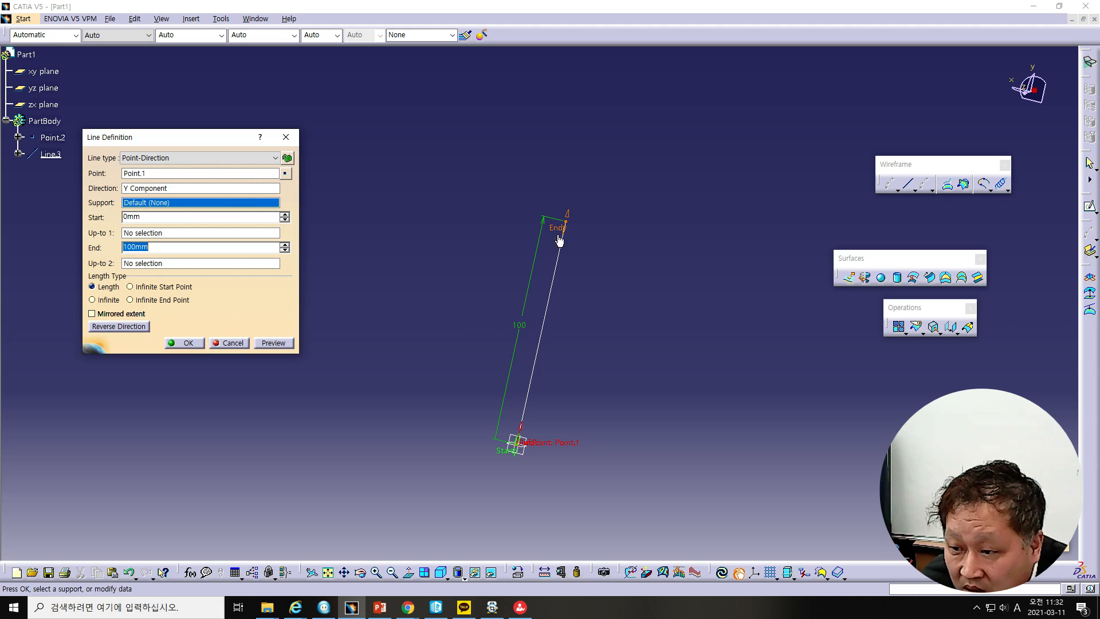
{"action": "left_click", "coordinate": [190, 341]}
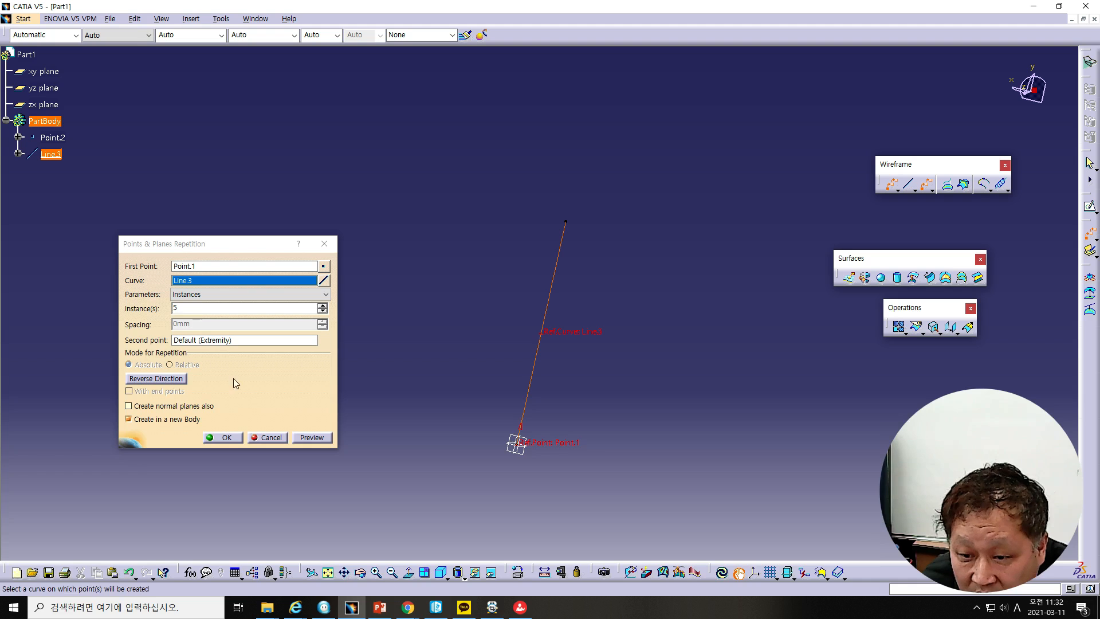
Preview the repetition, include normal planes at the points, and create the set.
{"action": "left_click", "coordinate": [313, 437]}
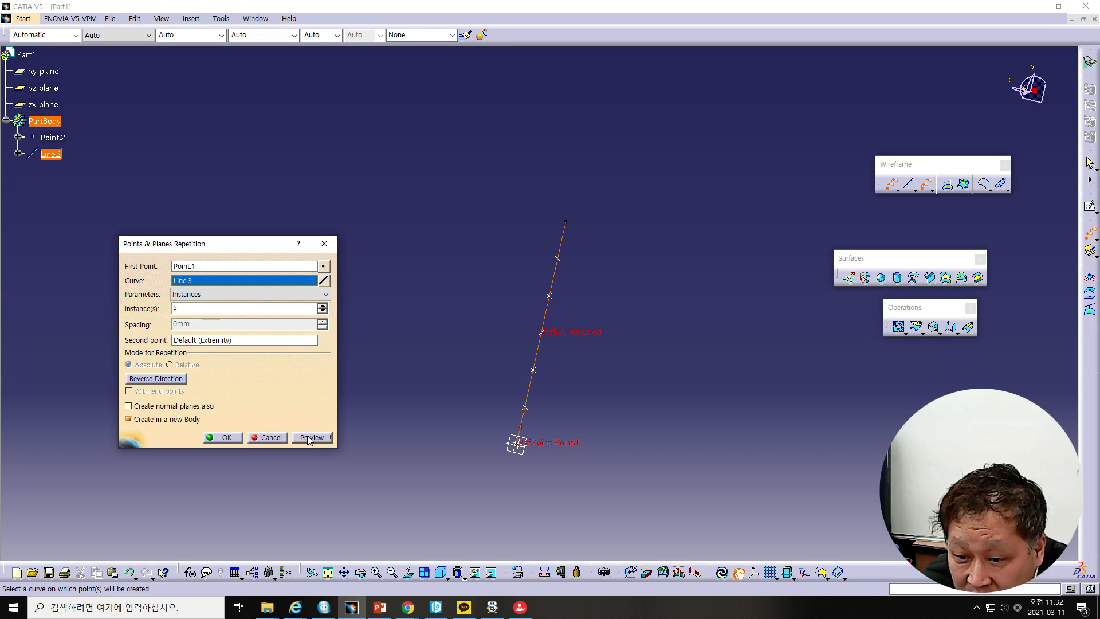
{"action": "left_click", "coordinate": [129, 406]}
{"action": "left_click", "coordinate": [222, 437]}
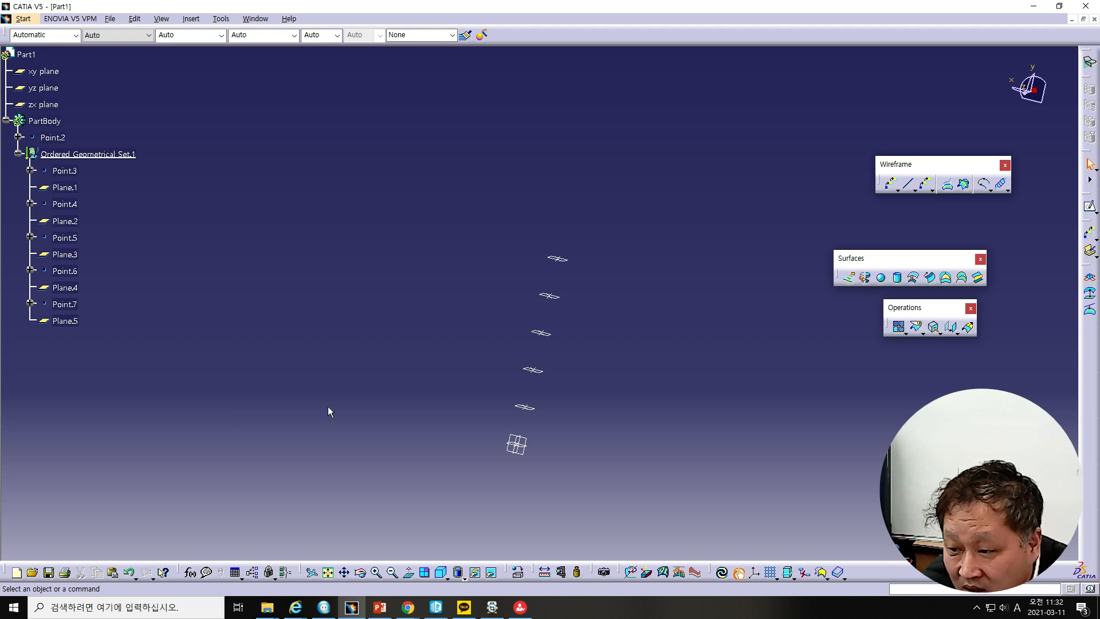
{"action": "middle_click_drag", "start_coordinate": [412, 359], "coordinate": [357, 305]}
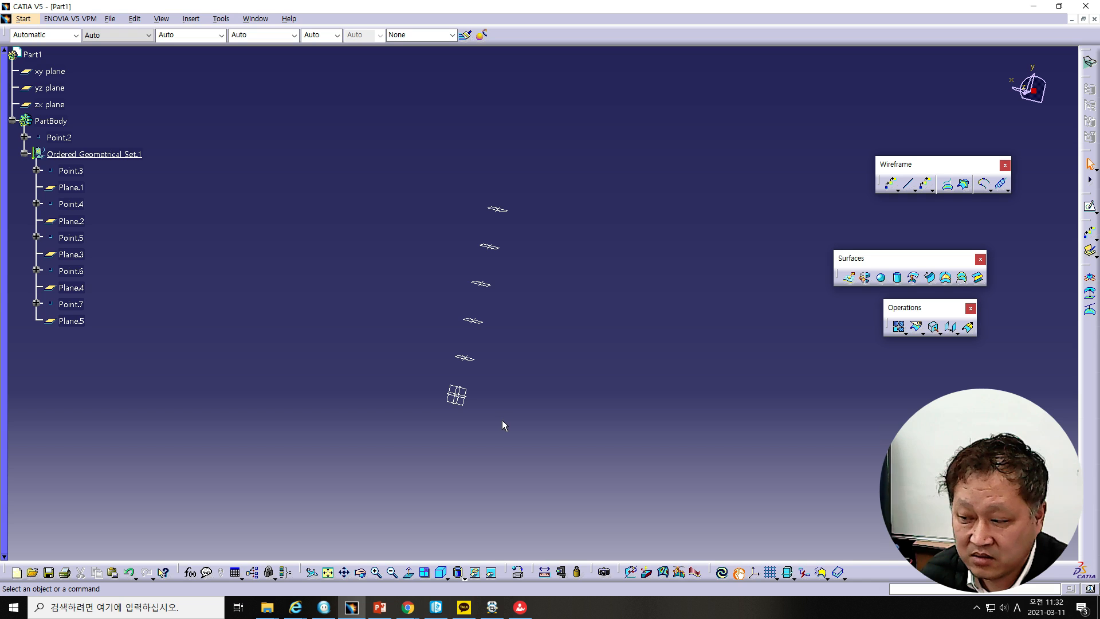
{"action": "left_click", "coordinate": [456, 395]}
{"action": "double_click", "coordinate": [457, 395]}
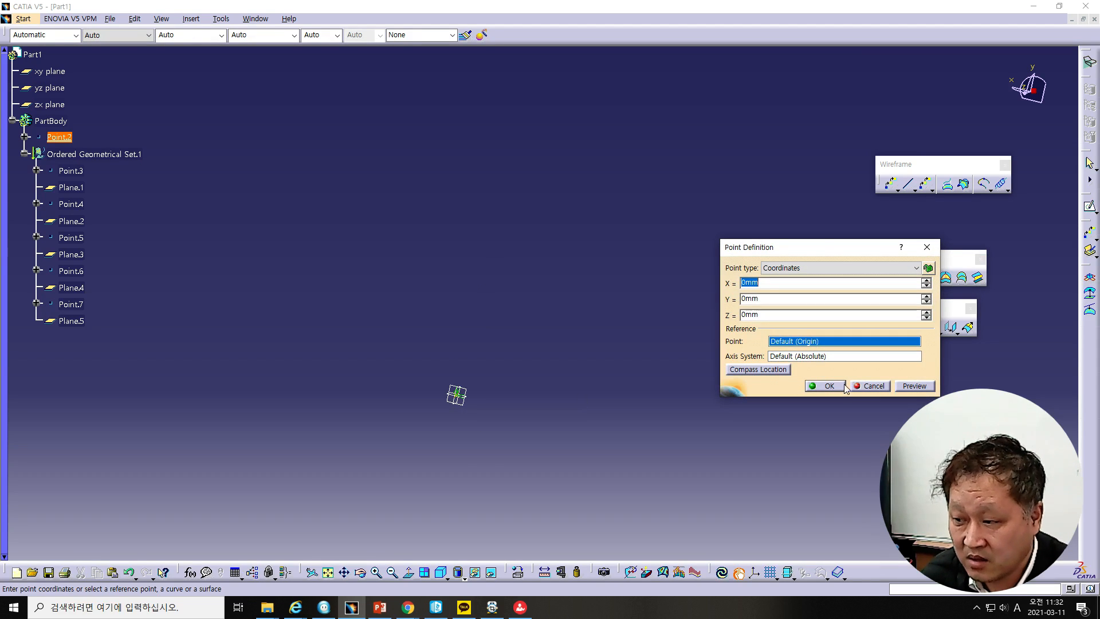
{"action": "left_click", "coordinate": [873, 384]}
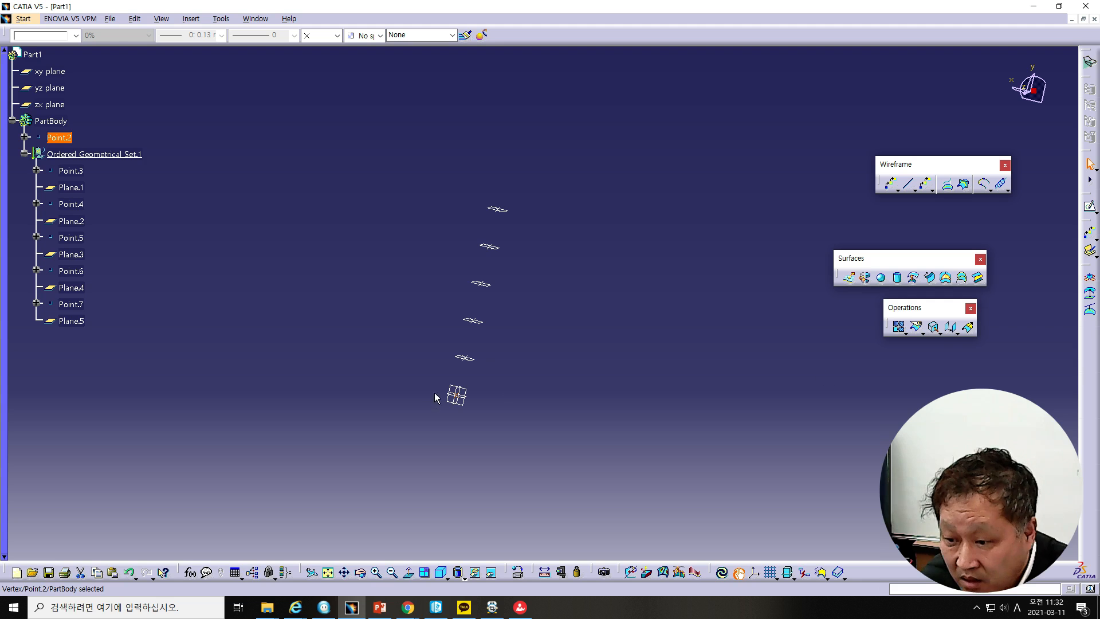
Start a sketch on the zx plane and draw a circle about 22 mm in diameter centred on the origin.
{"action": "left_click", "coordinate": [52, 72]}
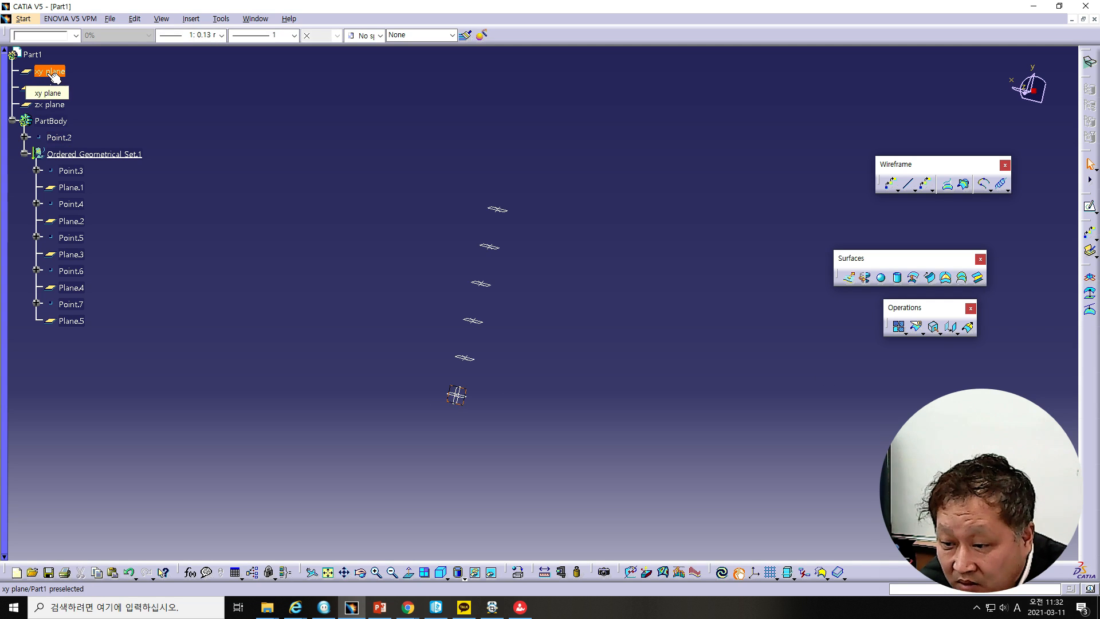
{"action": "left_click", "coordinate": [467, 401], "text": "ctrl"}
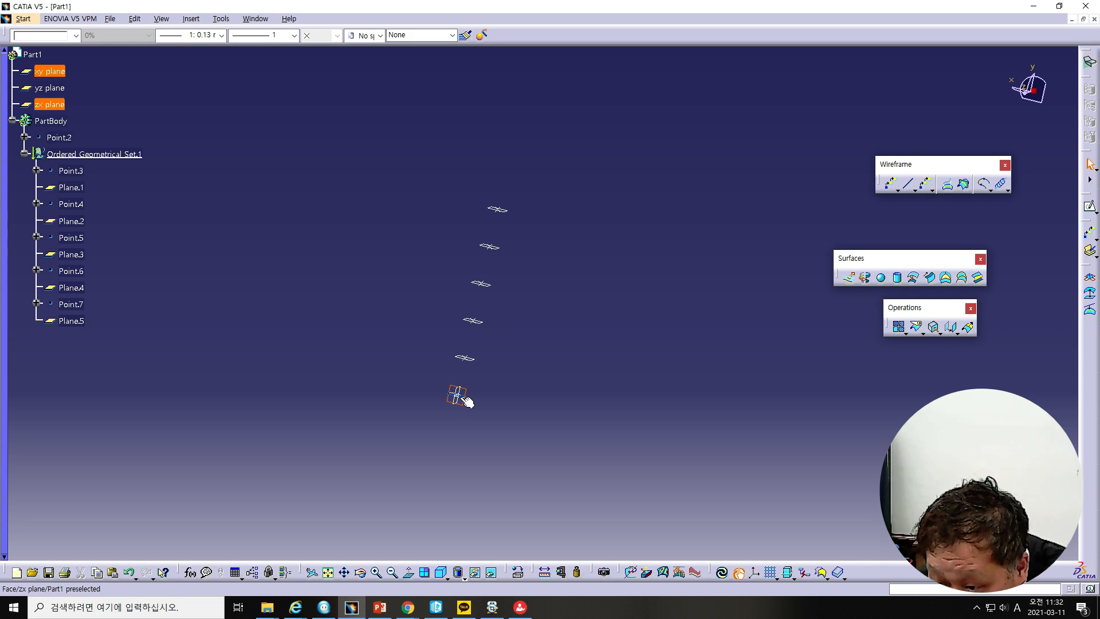
{"action": "left_click", "coordinate": [1088, 207]}
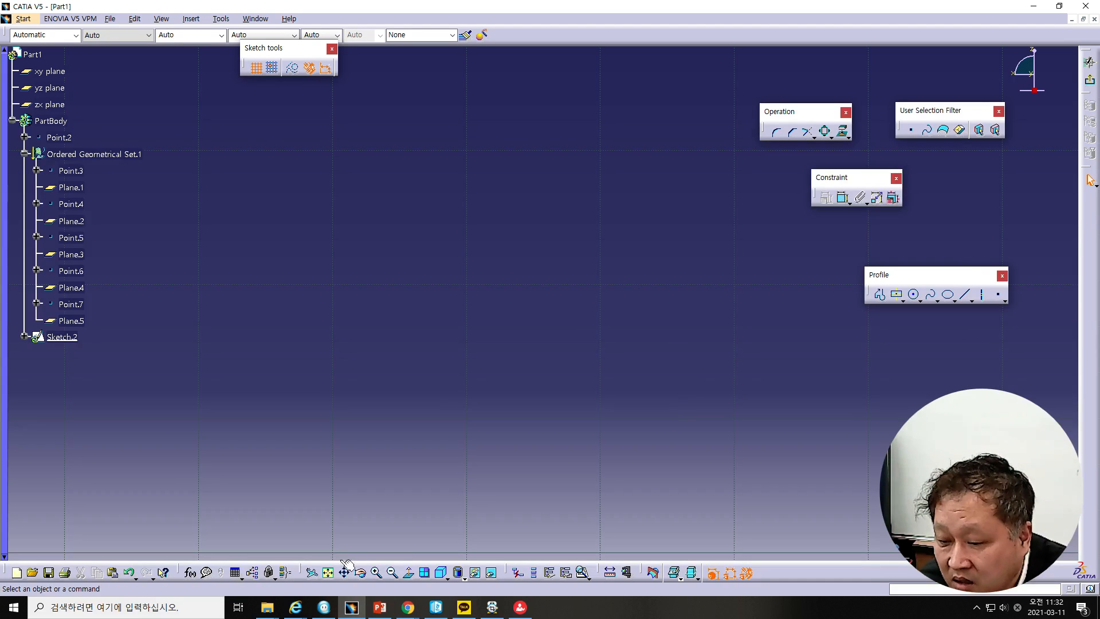
{"action": "left_click", "coordinate": [328, 573]}
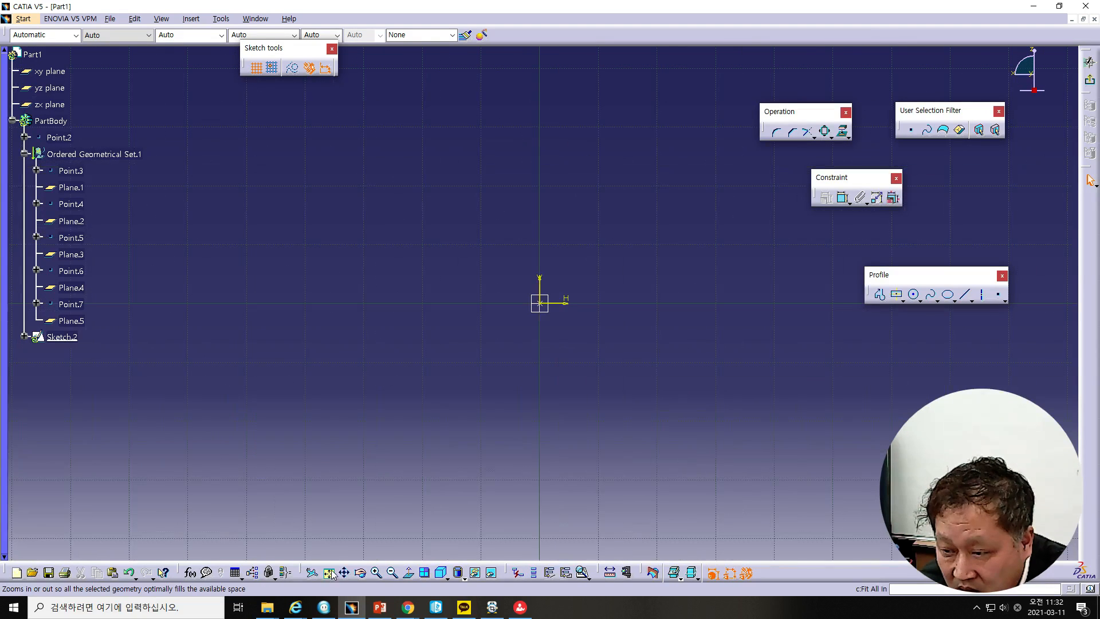
{"action": "left_click", "coordinate": [913, 294]}
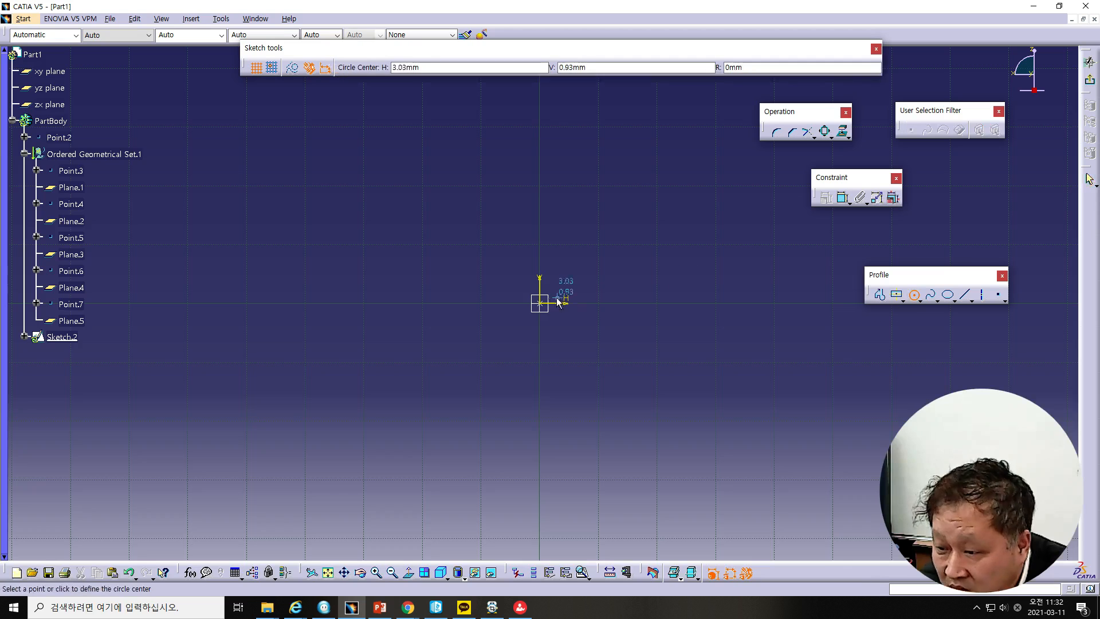
{"action": "left_click", "coordinate": [541, 303]}
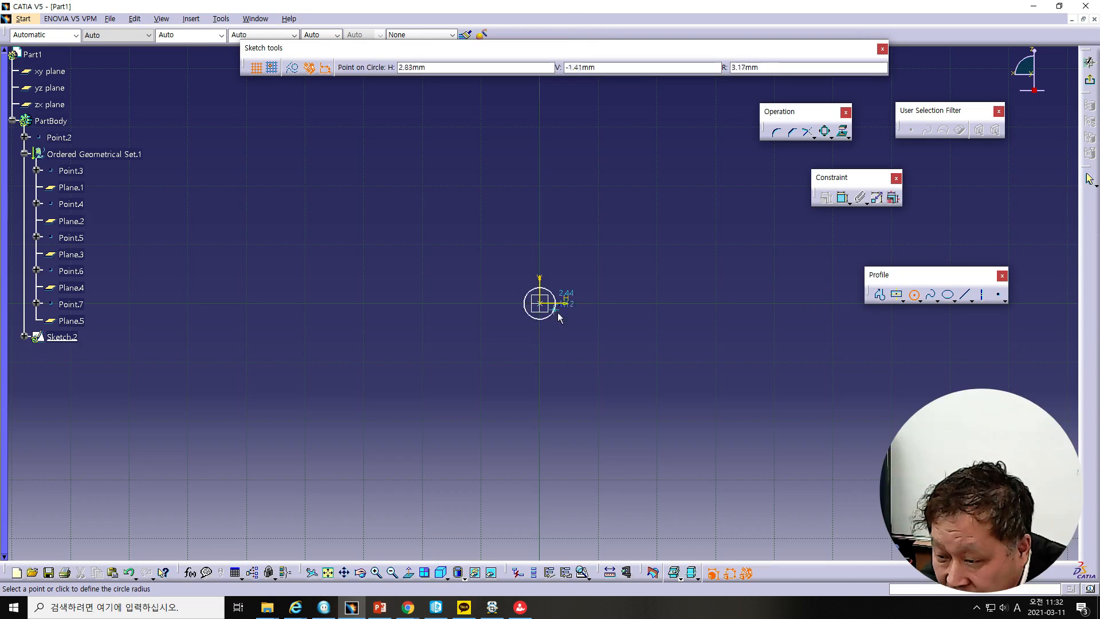
{"action": "left_click", "coordinate": [598, 340]}
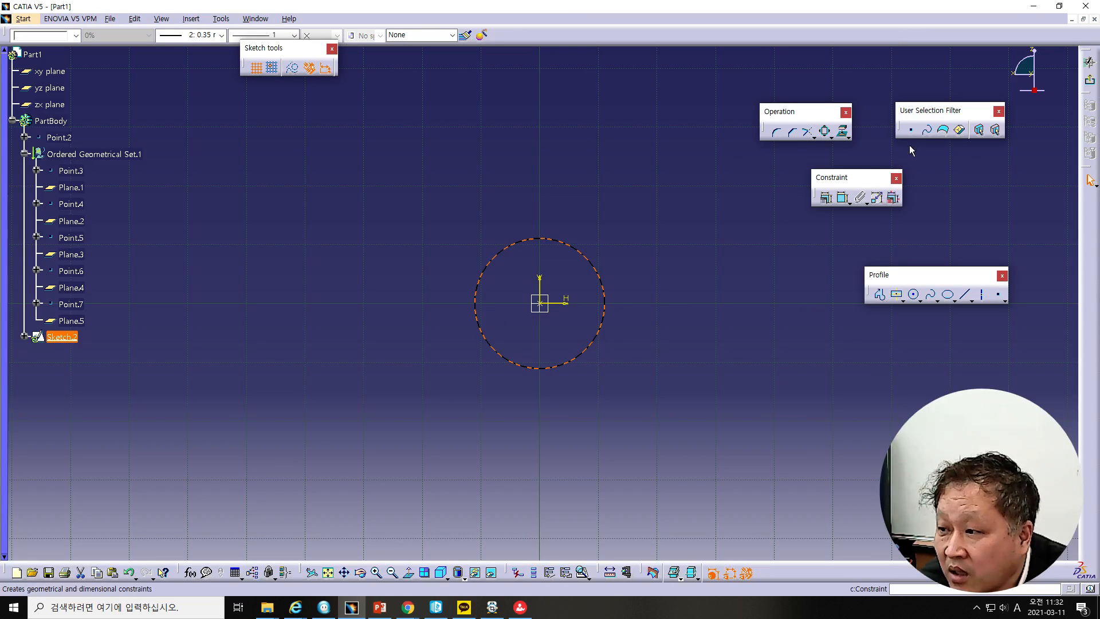
Dimension the circle's diameter, enter its new value and exit the sketch.
{"action": "left_click", "coordinate": [842, 199]}
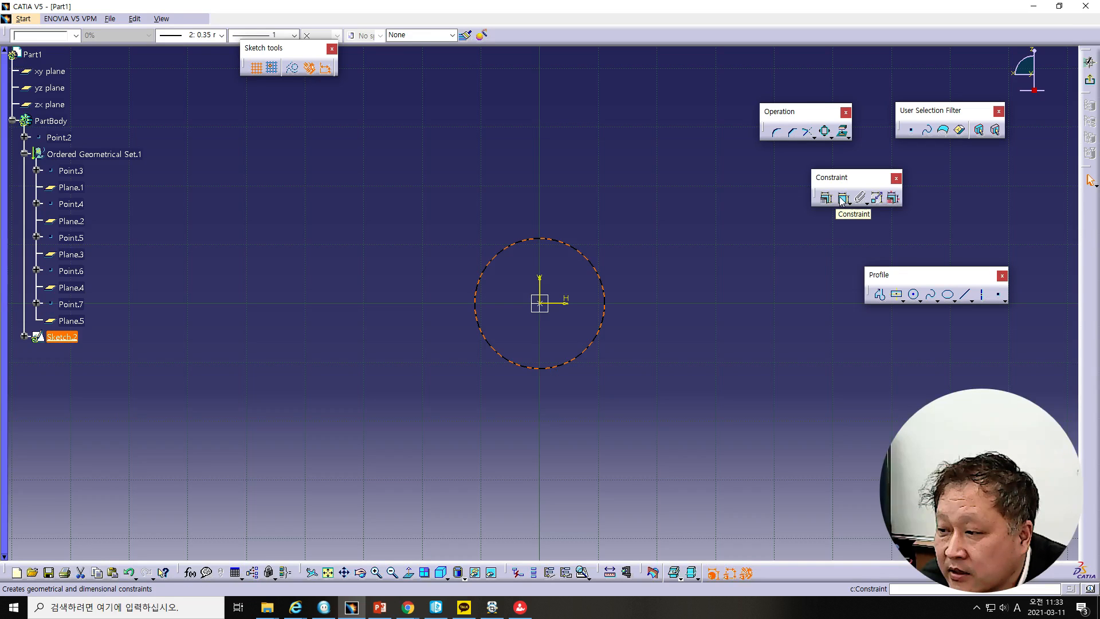
{"action": "left_click", "coordinate": [684, 201]}
{"action": "double_click", "coordinate": [690, 194]}
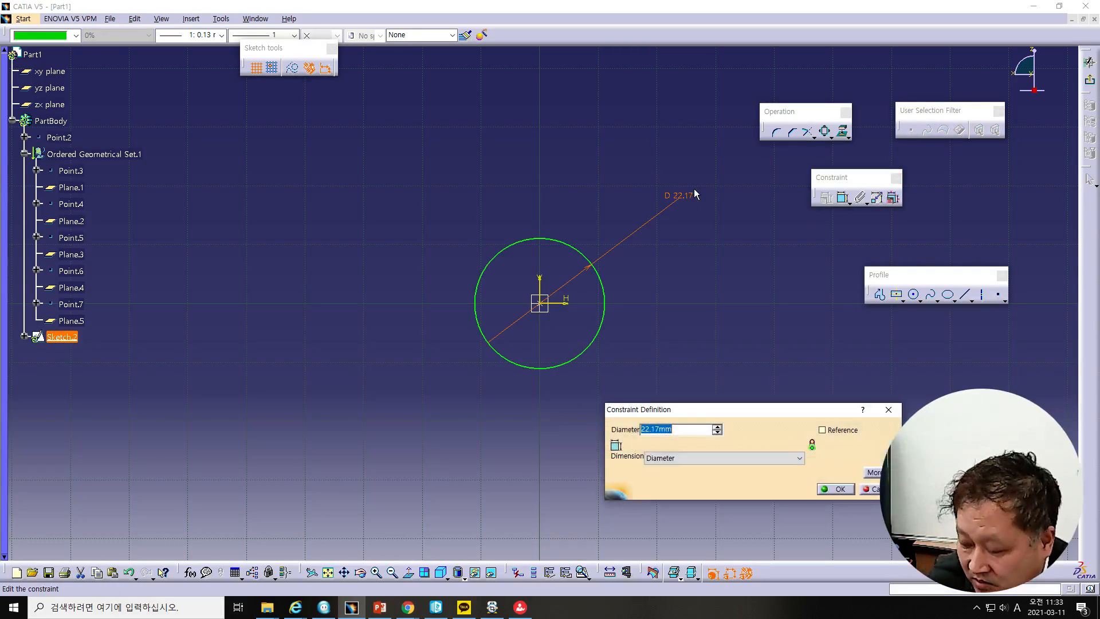
{"action": "key", "text": "Return"}
{"action": "left_click", "coordinate": [1090, 79]}
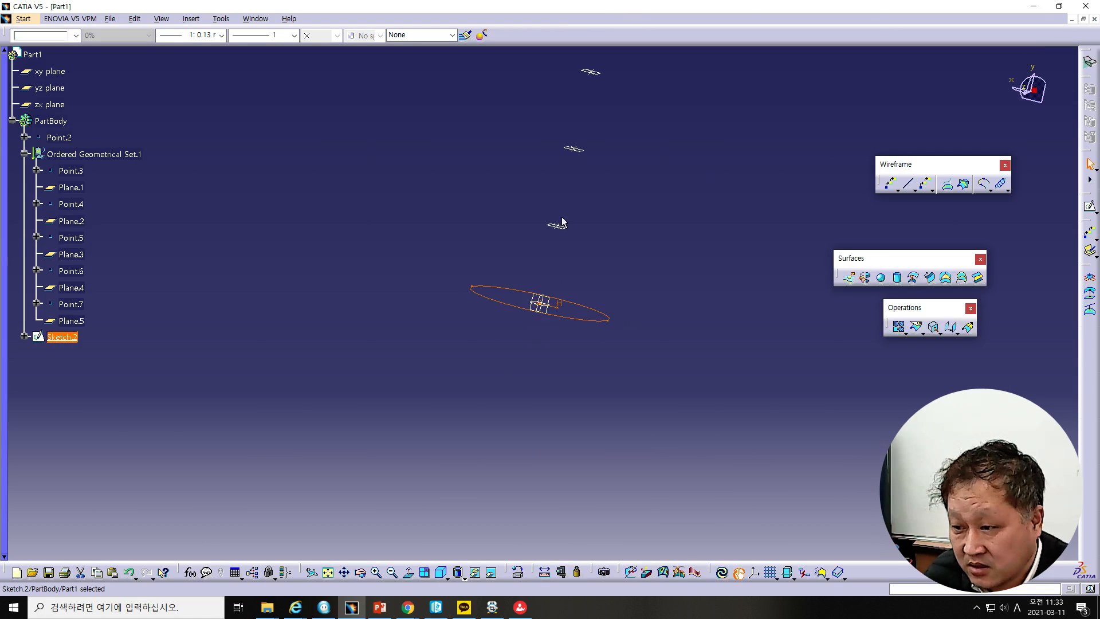
Sketch a circle about 57.5 mm in diameter centred on the origin on Plane.1, the first repeated plane.
{"action": "left_click", "coordinate": [558, 224]}
{"action": "left_click", "coordinate": [1094, 210]}
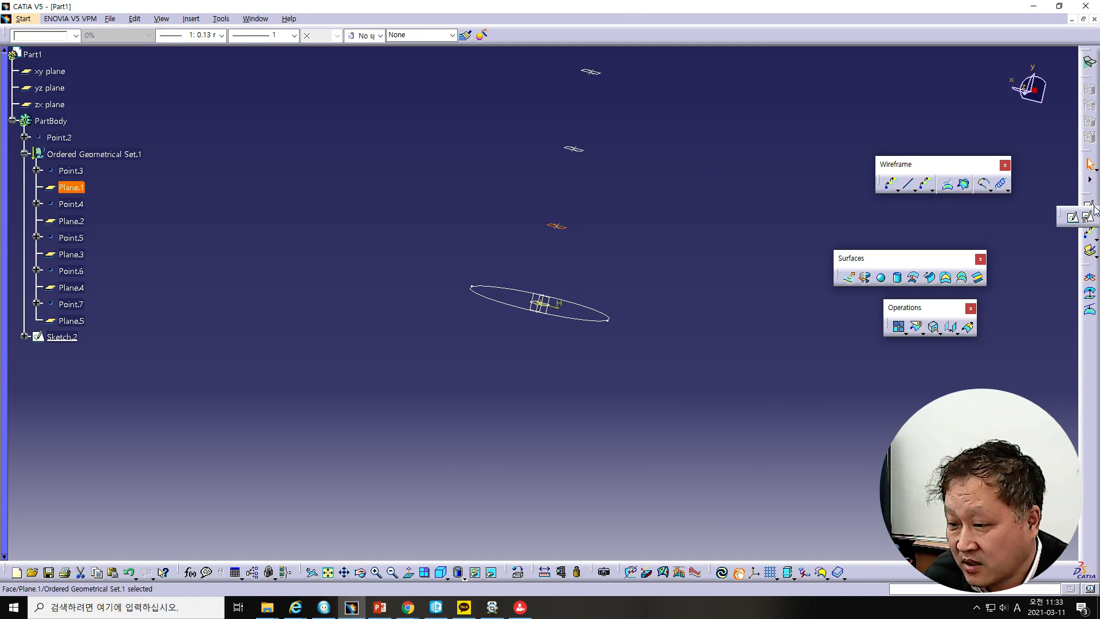
{"action": "left_click", "coordinate": [1073, 219]}
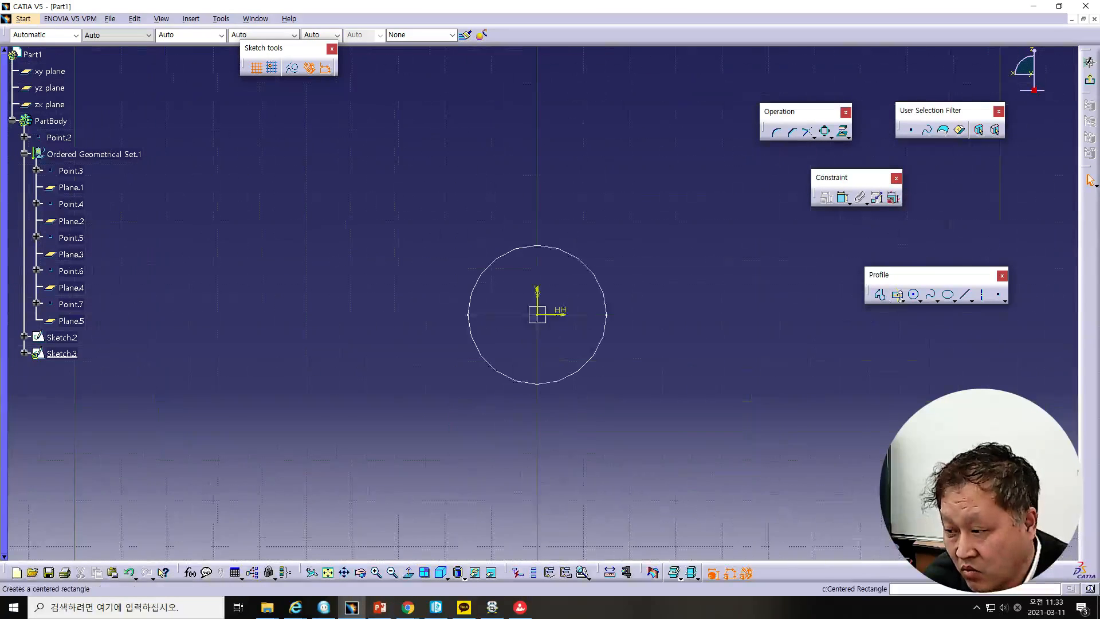
{"action": "left_click", "coordinate": [914, 295]}
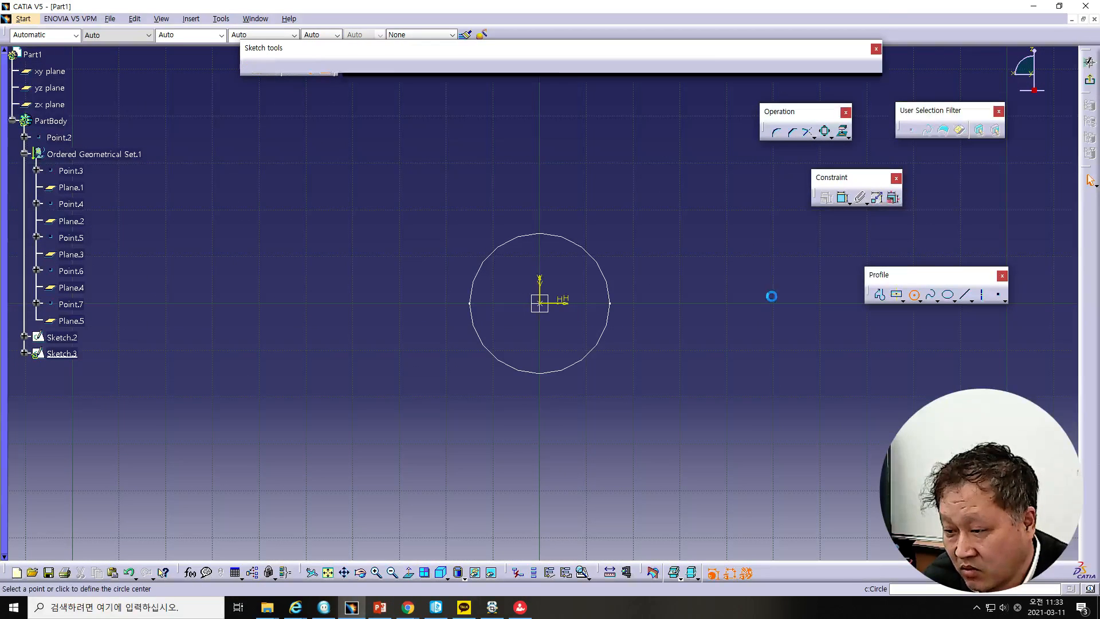
{"action": "left_click", "coordinate": [541, 304]}
{"action": "left_click", "coordinate": [663, 363]}
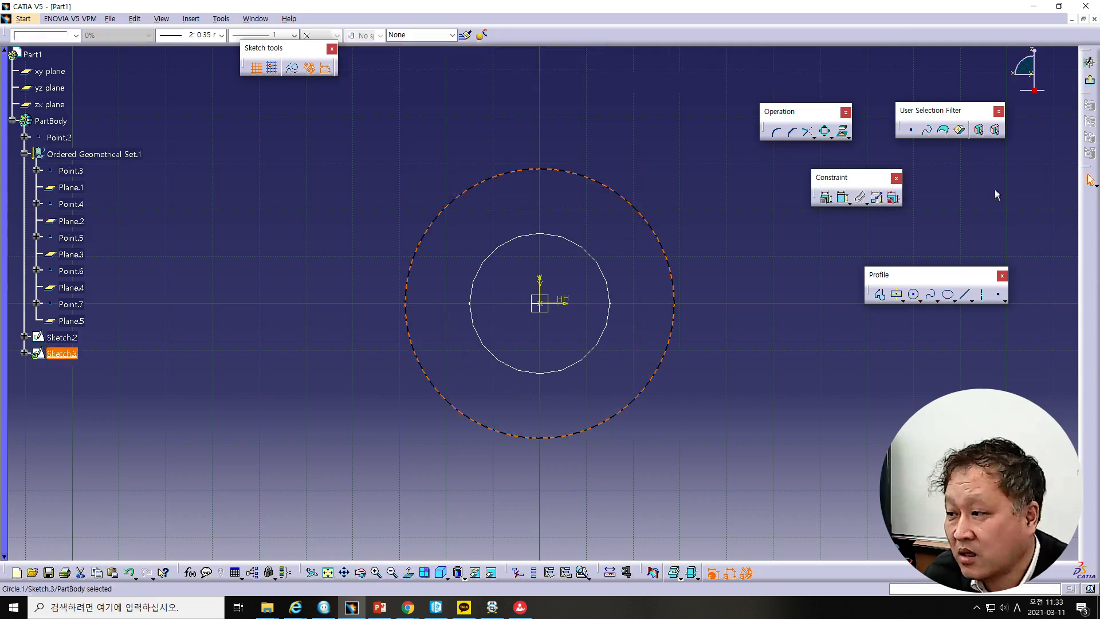
Dimension the Plane.1 circle's diameter as 60 mm and exit the sketch.
{"action": "left_click", "coordinate": [827, 199]}
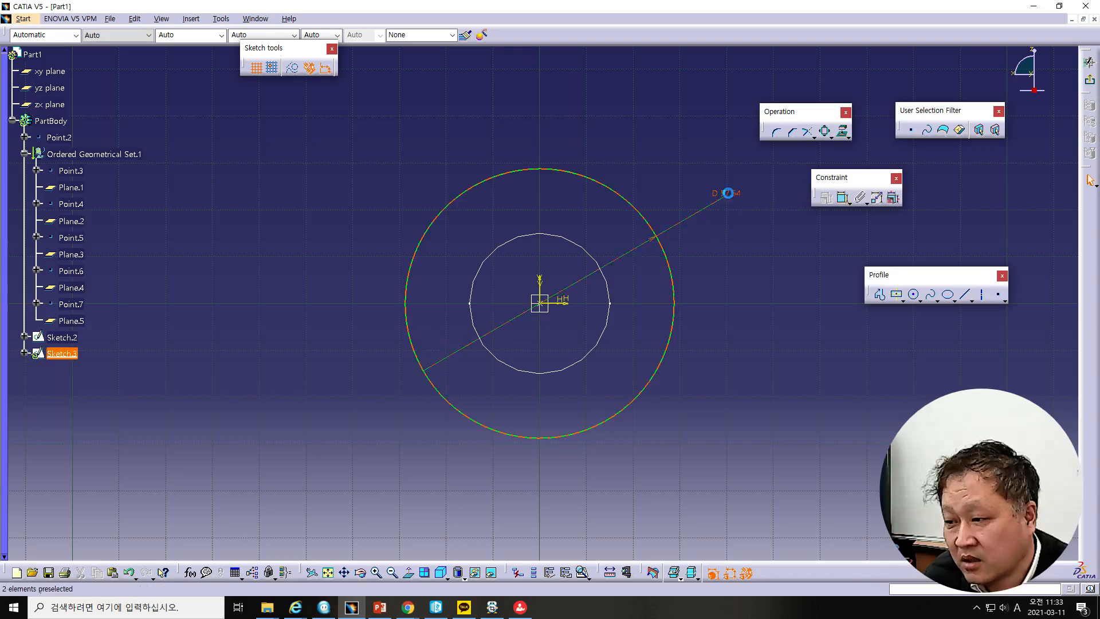
{"action": "left_click", "coordinate": [728, 193]}
{"action": "double_click", "coordinate": [729, 193]}
{"action": "type", "text": "60"}
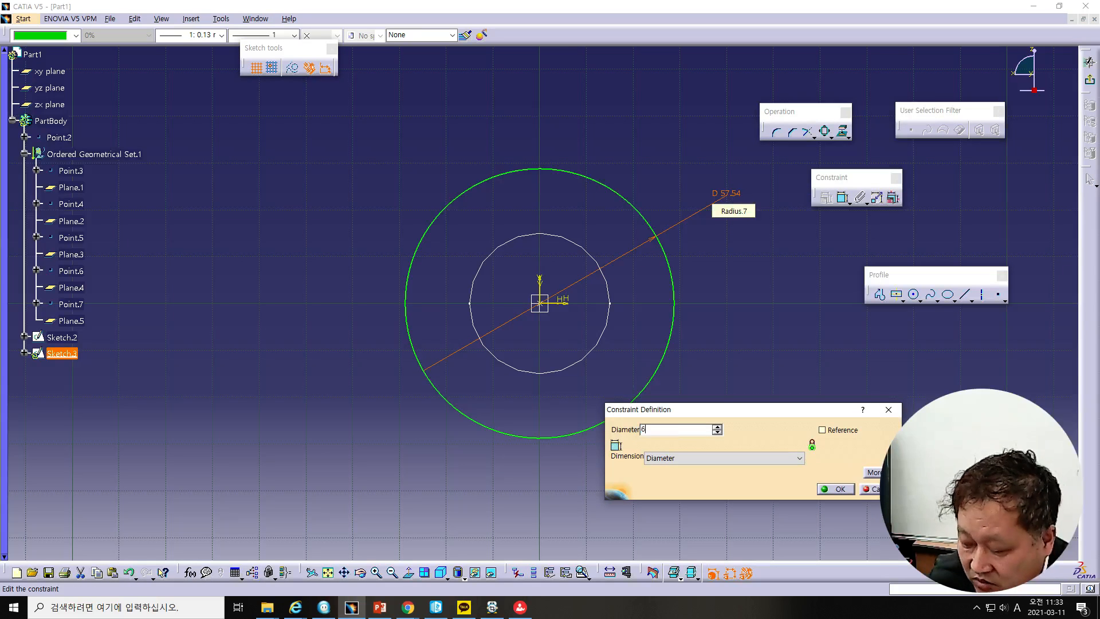
{"action": "key", "text": "Return"}
{"action": "left_click", "coordinate": [1088, 80]}
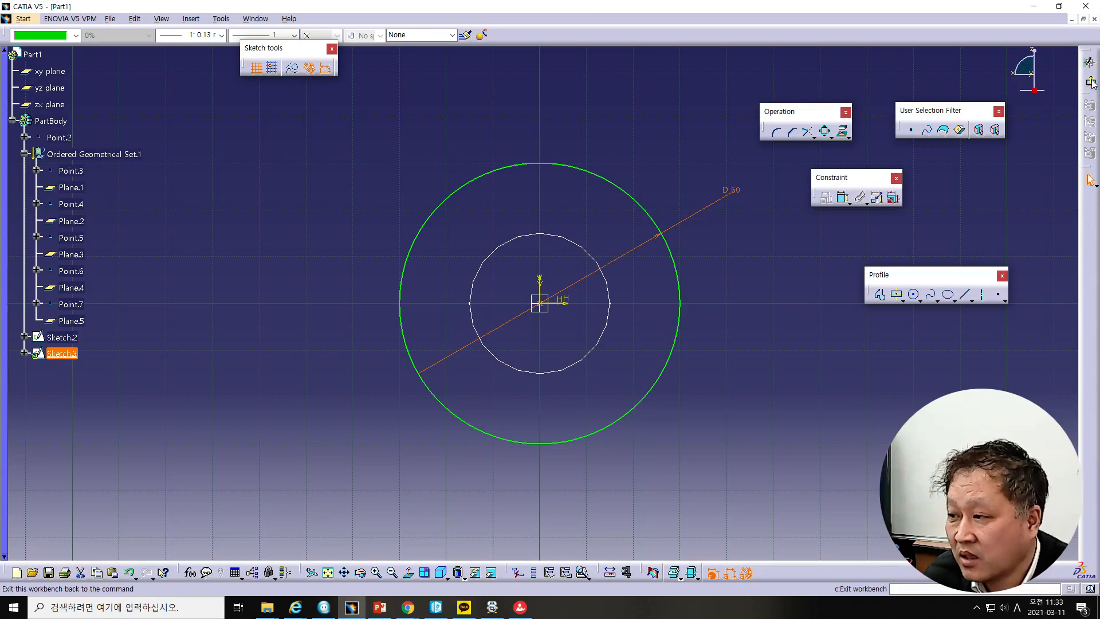
Sketch a circle about 38.8 mm in diameter centred on the origin on Plane.2.
{"action": "left_click", "coordinate": [571, 233]}
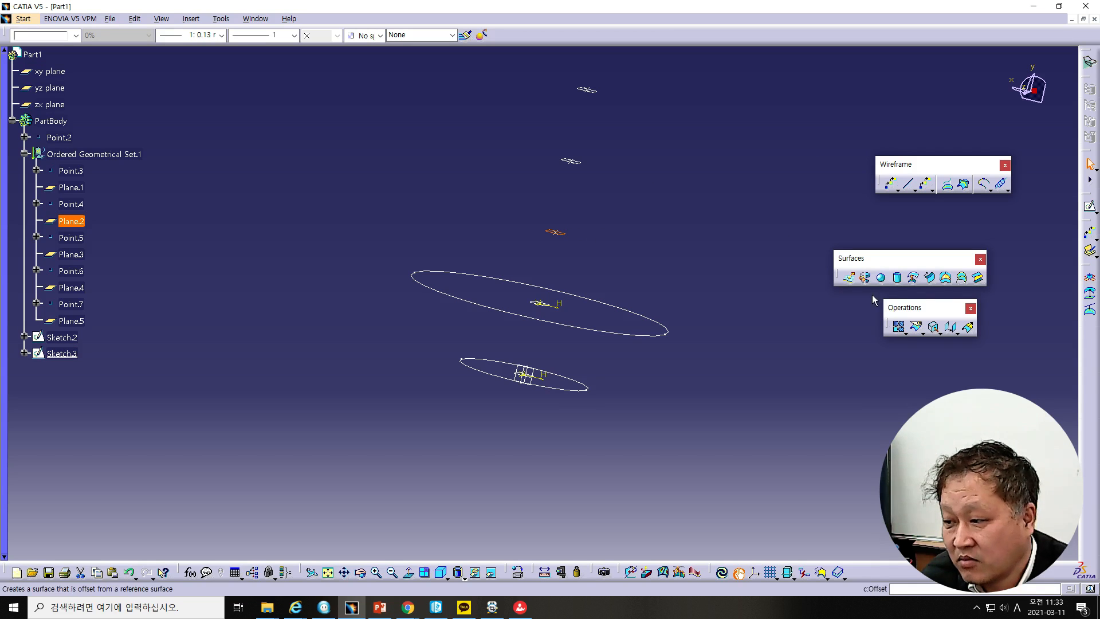
{"action": "left_click", "coordinate": [1090, 207]}
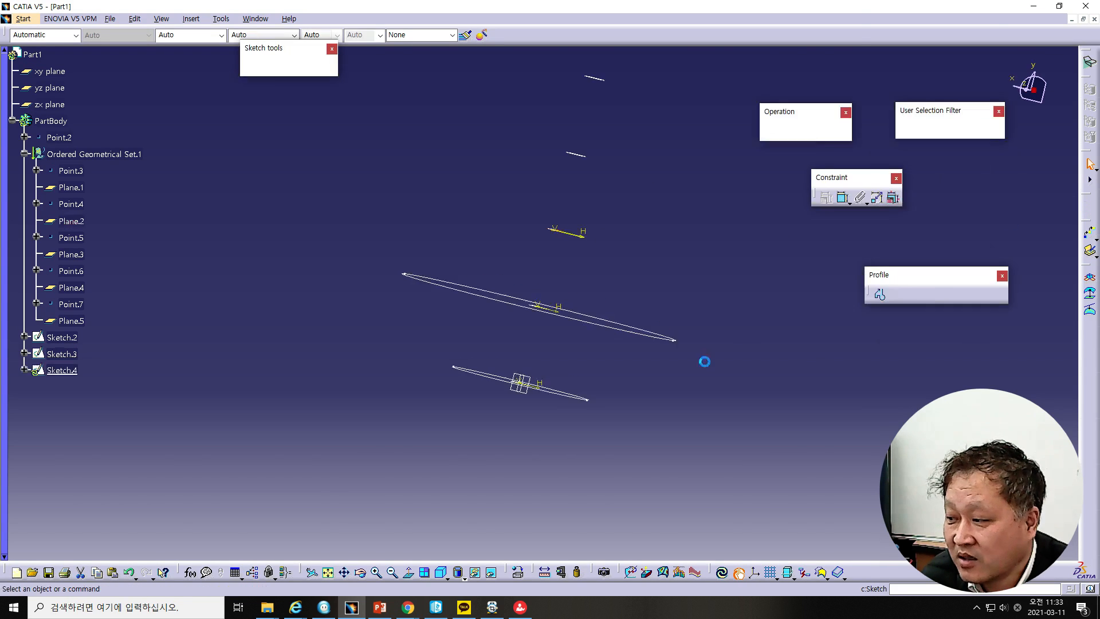
{"action": "left_click", "coordinate": [328, 572]}
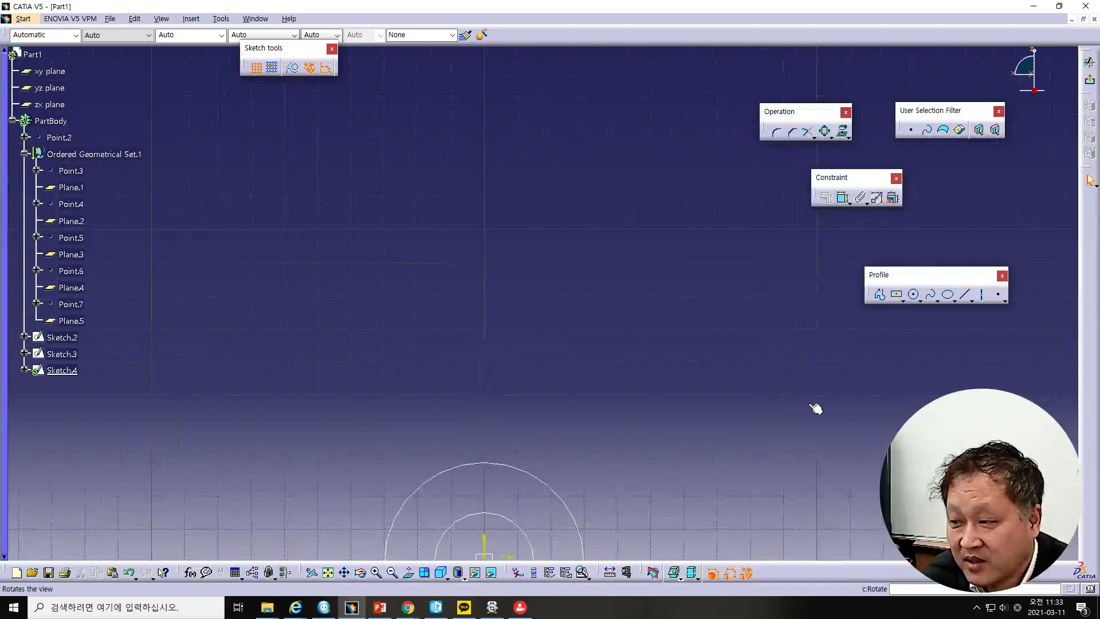
{"action": "left_click", "coordinate": [917, 296]}
{"action": "left_click", "coordinate": [546, 306]}
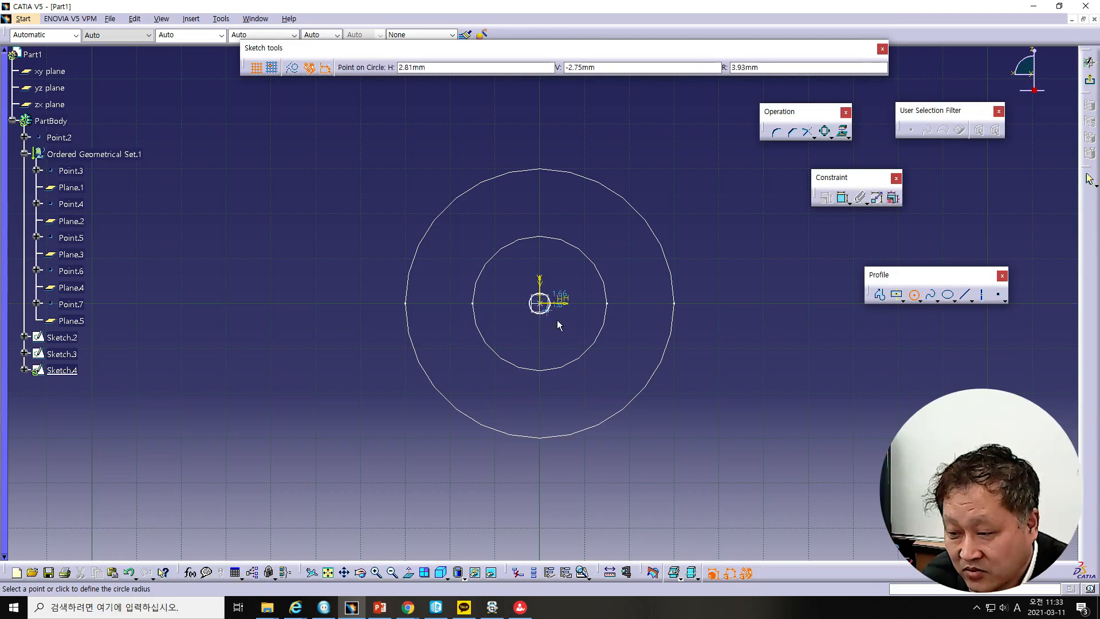
{"action": "left_click", "coordinate": [606, 356]}
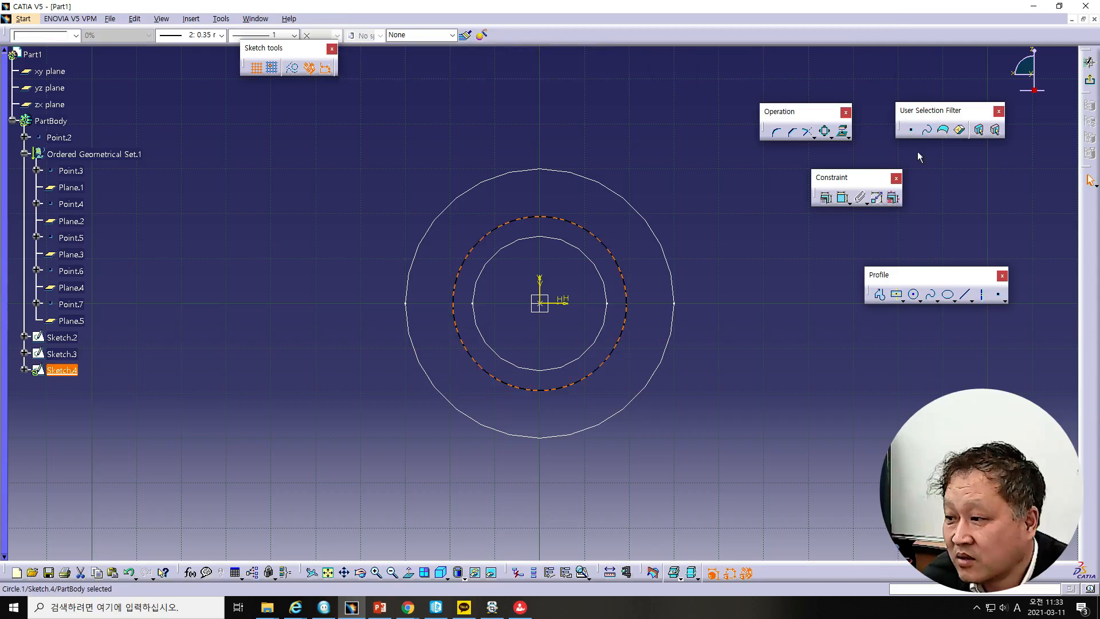
Dimension the Plane.2 circle's diameter as 30 mm and exit the sketch.
{"action": "left_click", "coordinate": [841, 199]}
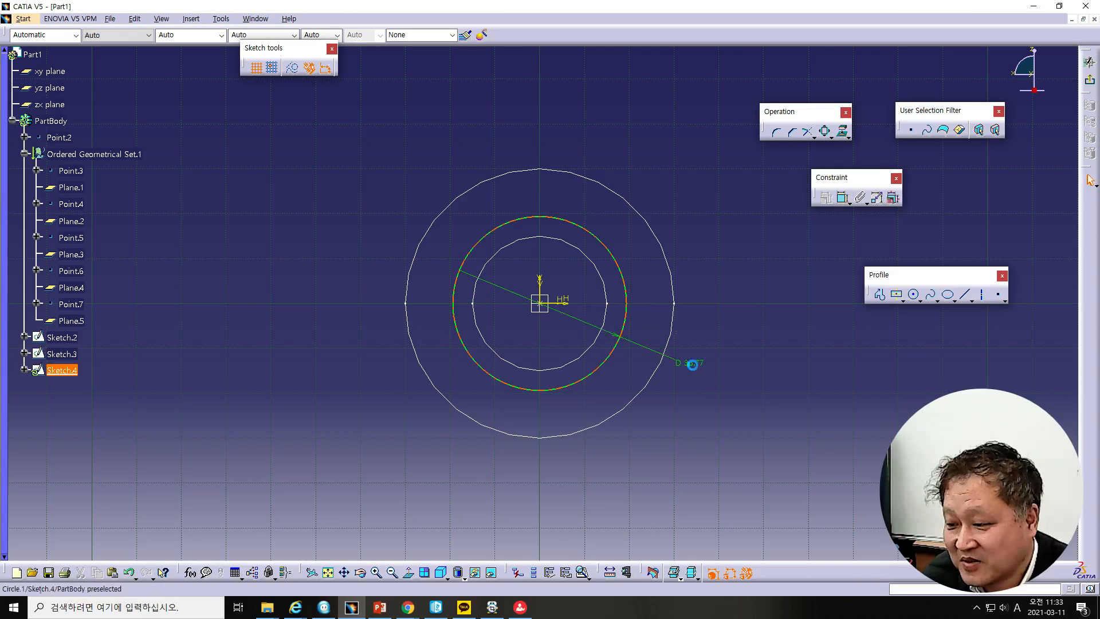
{"action": "left_click", "coordinate": [695, 364]}
{"action": "double_click", "coordinate": [699, 363]}
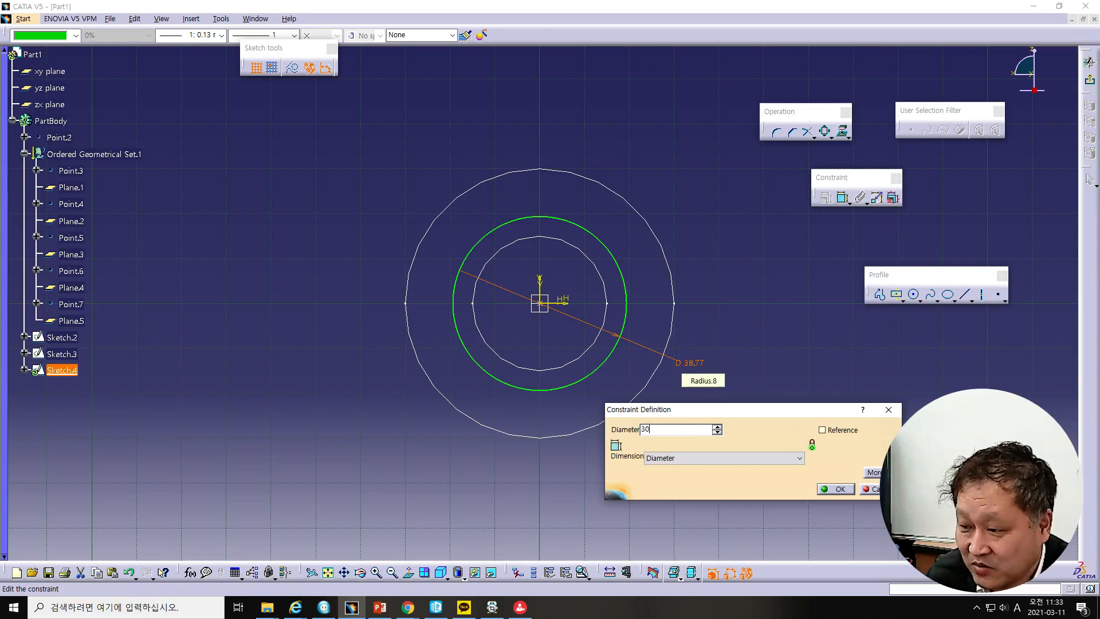
{"action": "key", "text": "Return"}
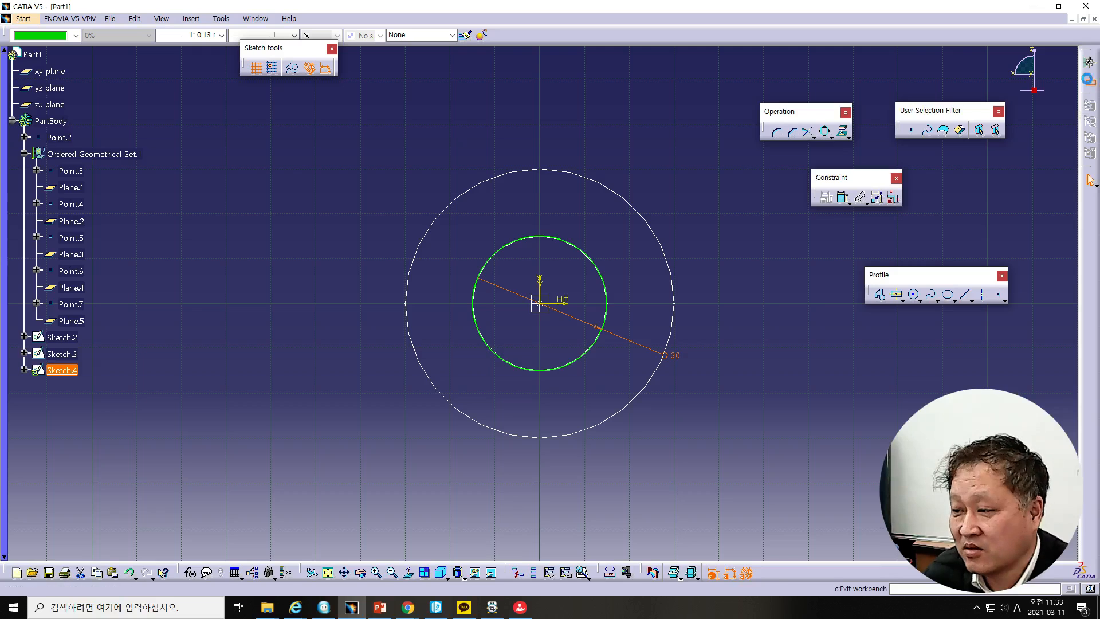
{"action": "left_click", "coordinate": [1088, 62]}
Sketch a circle about 76 mm in diameter centred on the origin on Plane.3.
{"action": "left_click", "coordinate": [553, 230]}
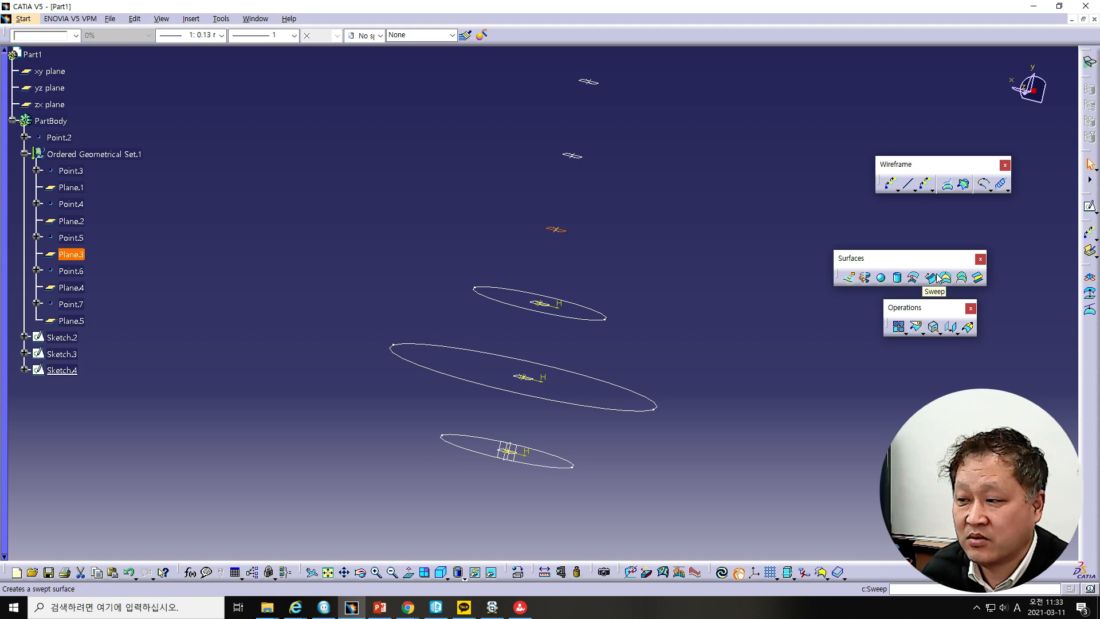
{"action": "left_click", "coordinate": [1088, 206]}
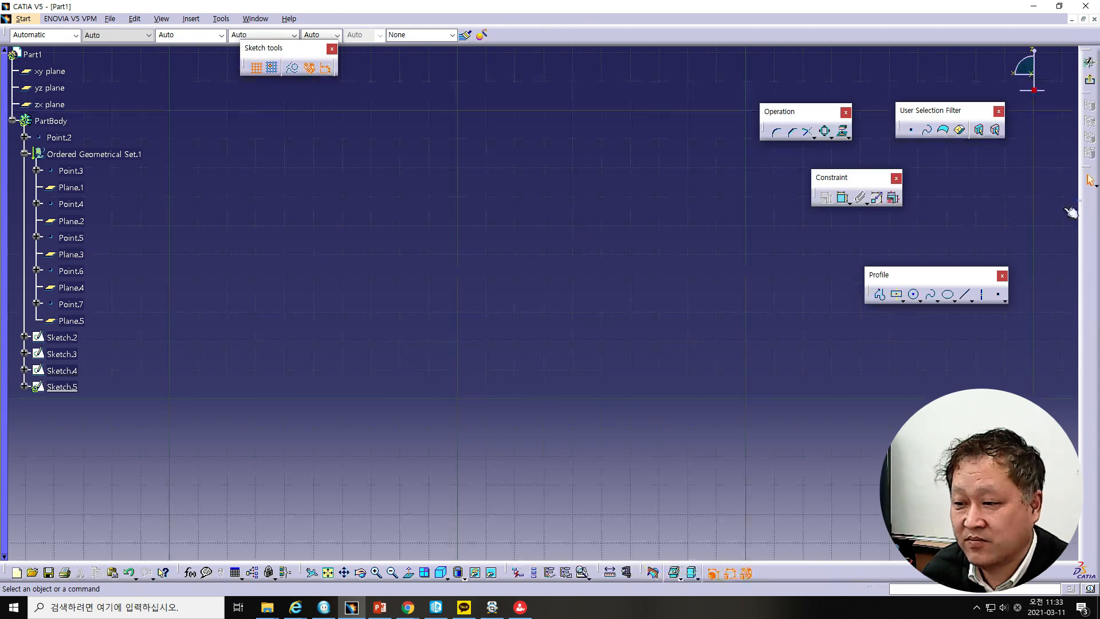
{"action": "left_click", "coordinate": [328, 572]}
{"action": "left_click", "coordinate": [907, 296]}
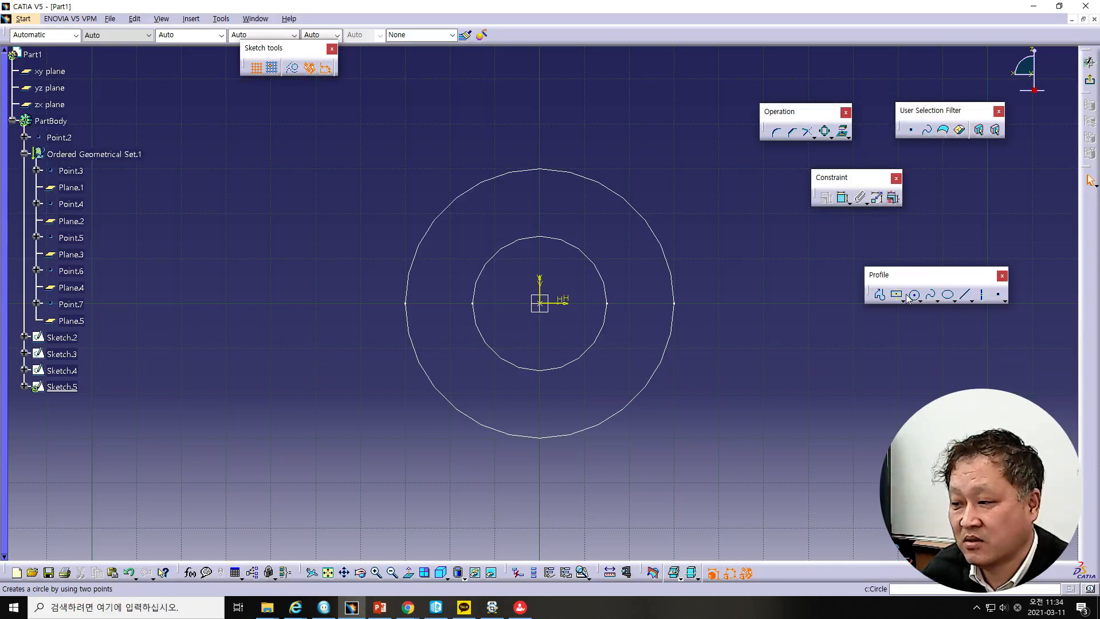
{"action": "left_click", "coordinate": [915, 296]}
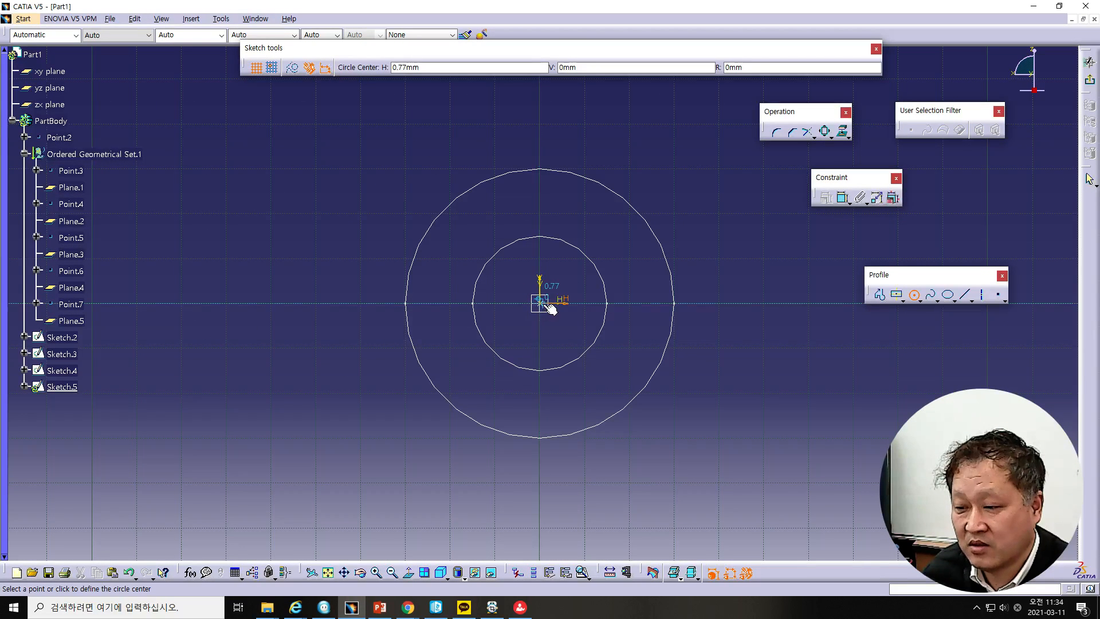
{"action": "left_click", "coordinate": [697, 385]}
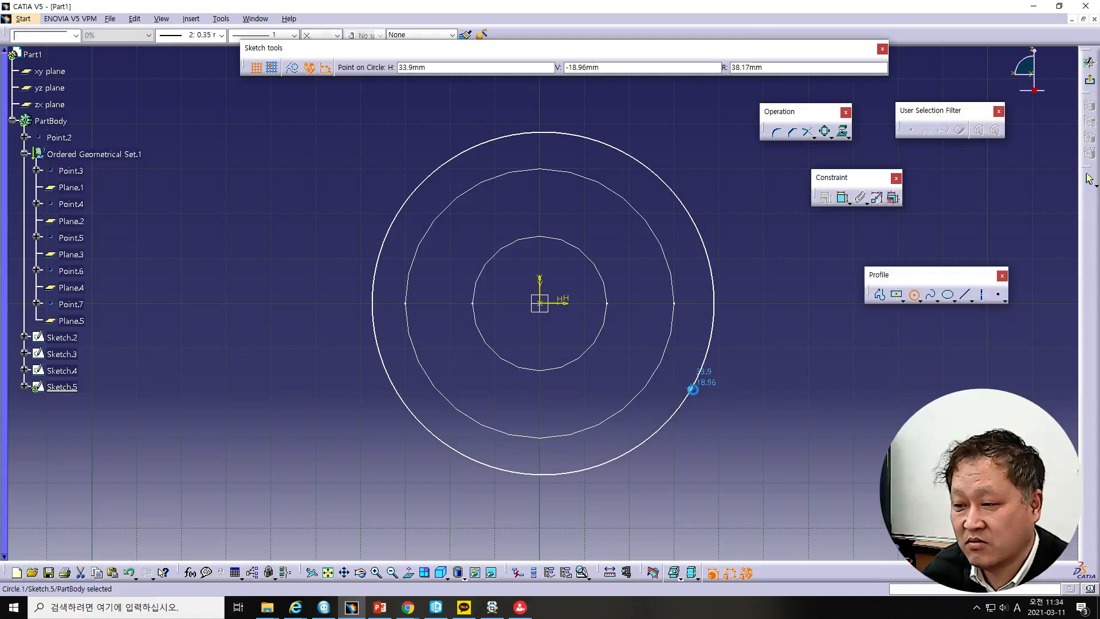
Dimension the Plane.3 circle's diameter as 60 mm and exit the sketch.
{"action": "left_click", "coordinate": [842, 197]}
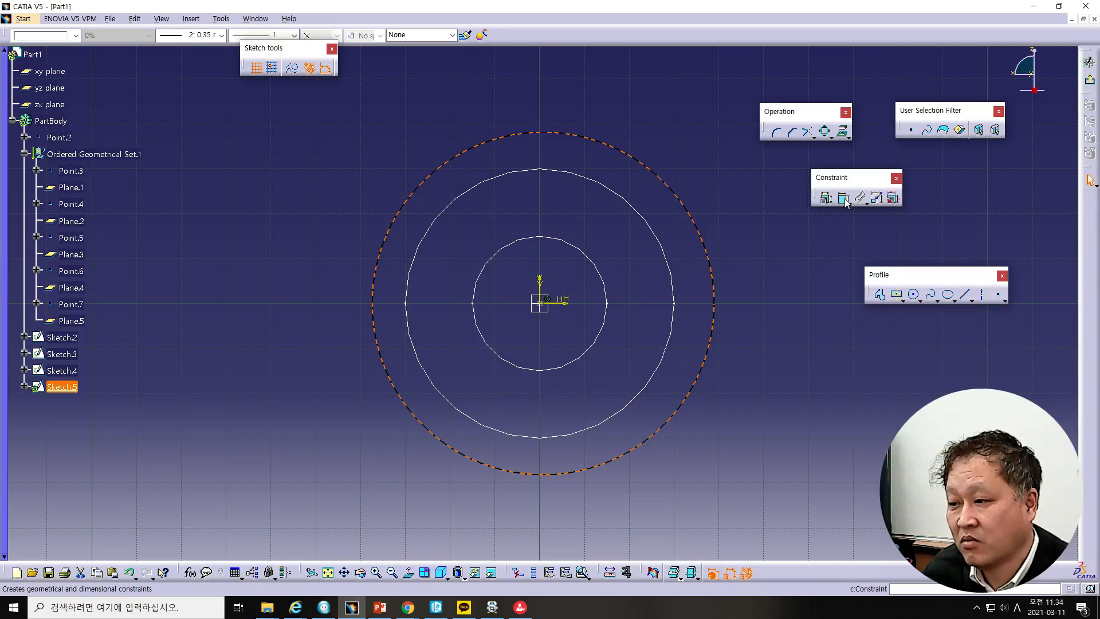
{"action": "left_click", "coordinate": [797, 331]}
{"action": "double_click", "coordinate": [797, 332]}
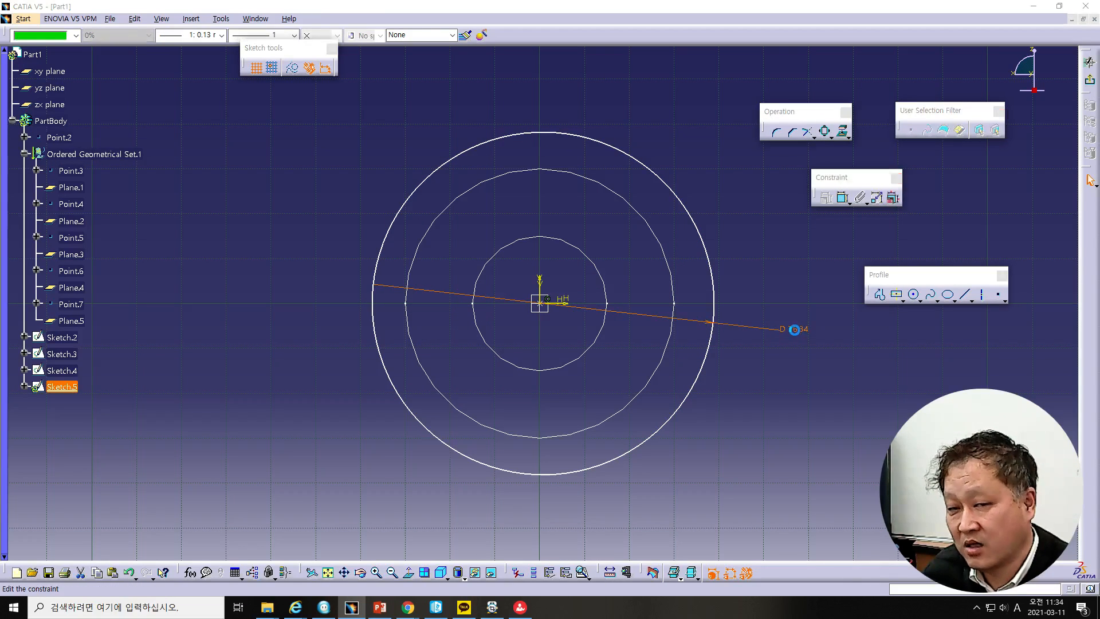
{"action": "type", "text": "60"}
{"action": "key", "text": "Return"}
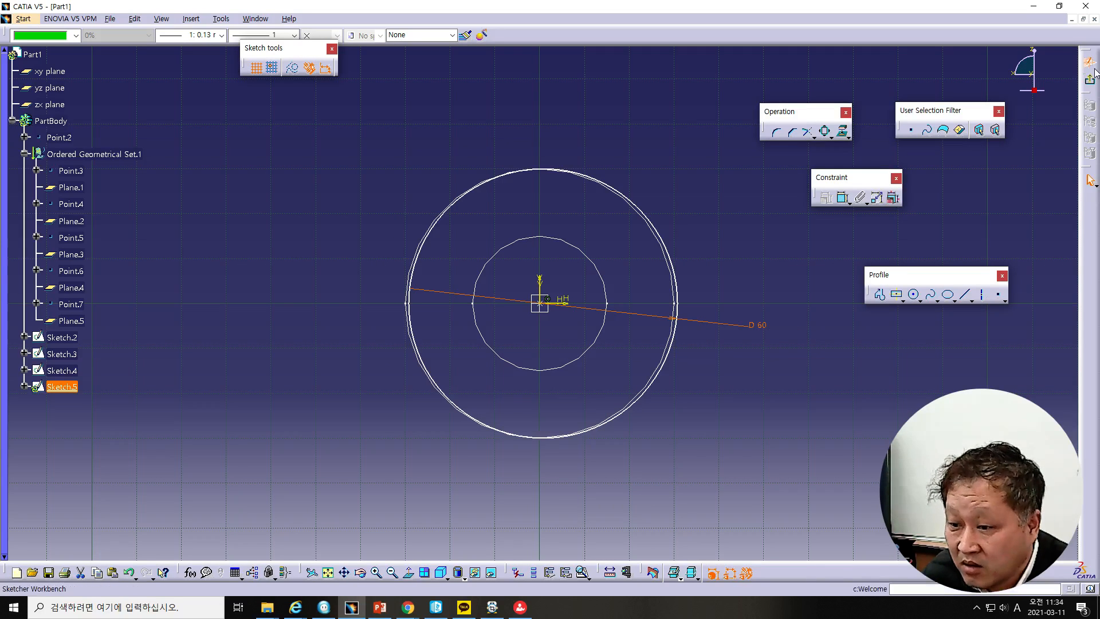
{"action": "left_click", "coordinate": [1090, 181]}
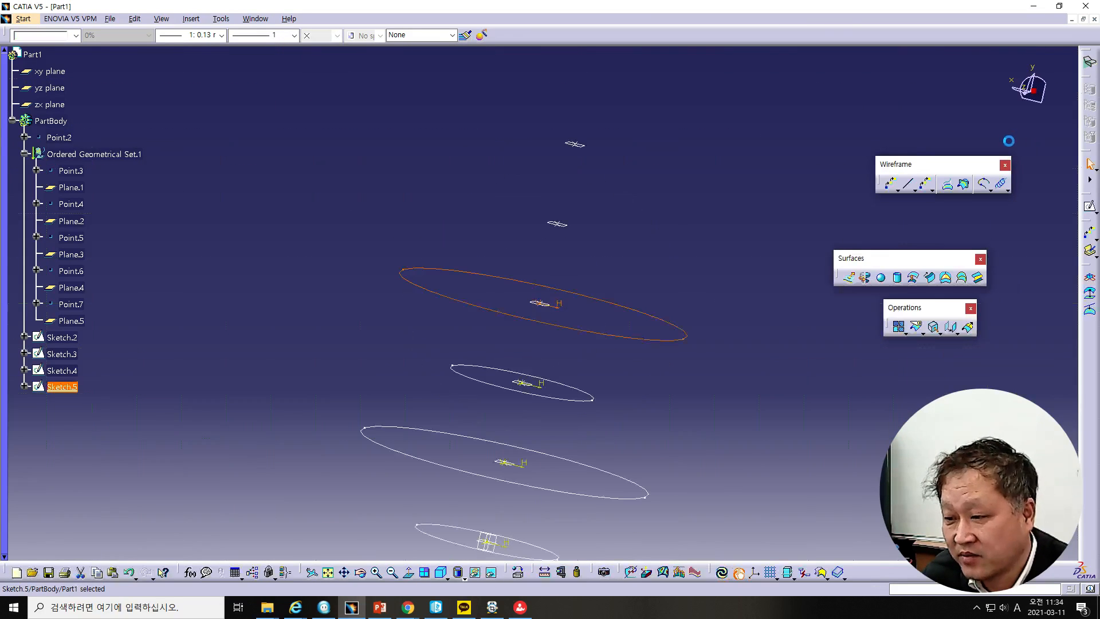
Sketch a circle about 35.8 mm in diameter centred on the origin on Plane.4 and add a diameter dimension to it.
{"action": "left_click", "coordinate": [556, 224]}
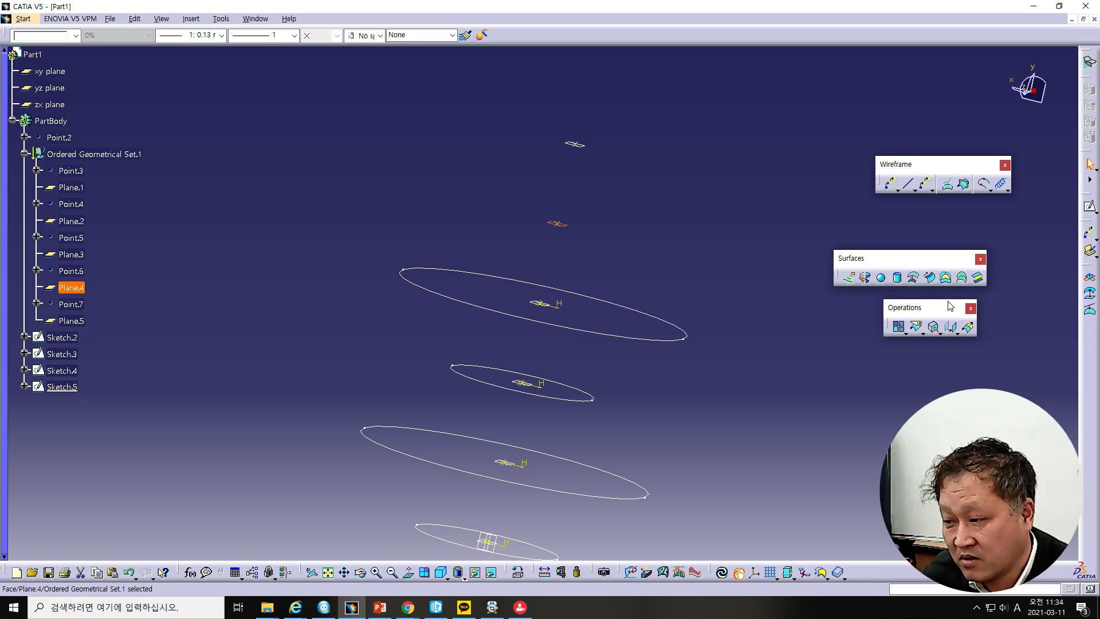
{"action": "left_click", "coordinate": [1089, 206]}
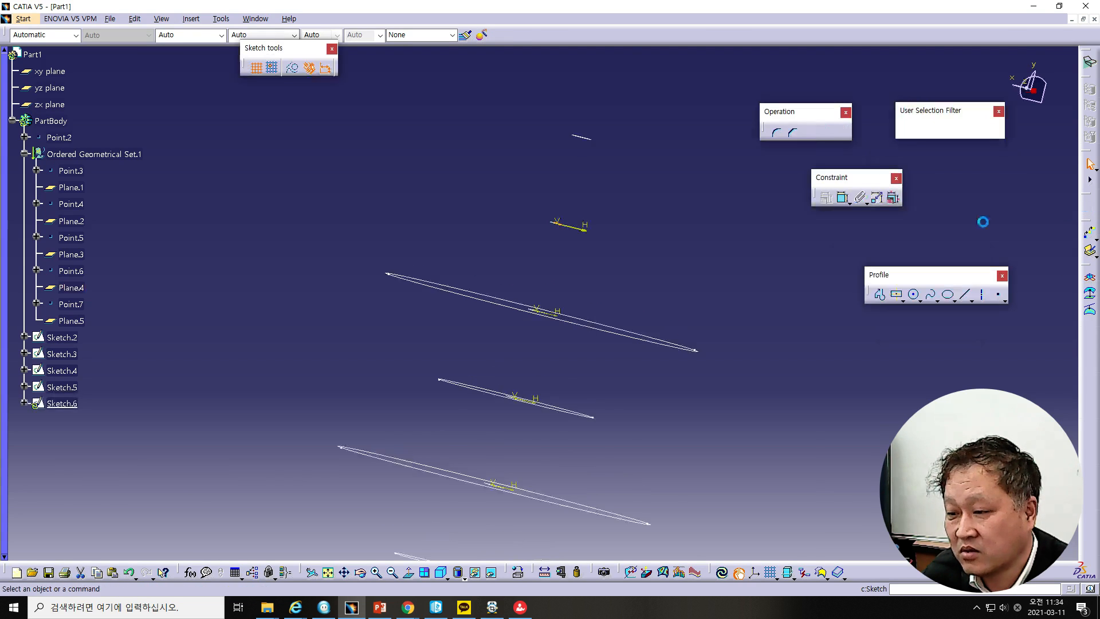
{"action": "left_click", "coordinate": [328, 571]}
{"action": "left_click", "coordinate": [912, 294]}
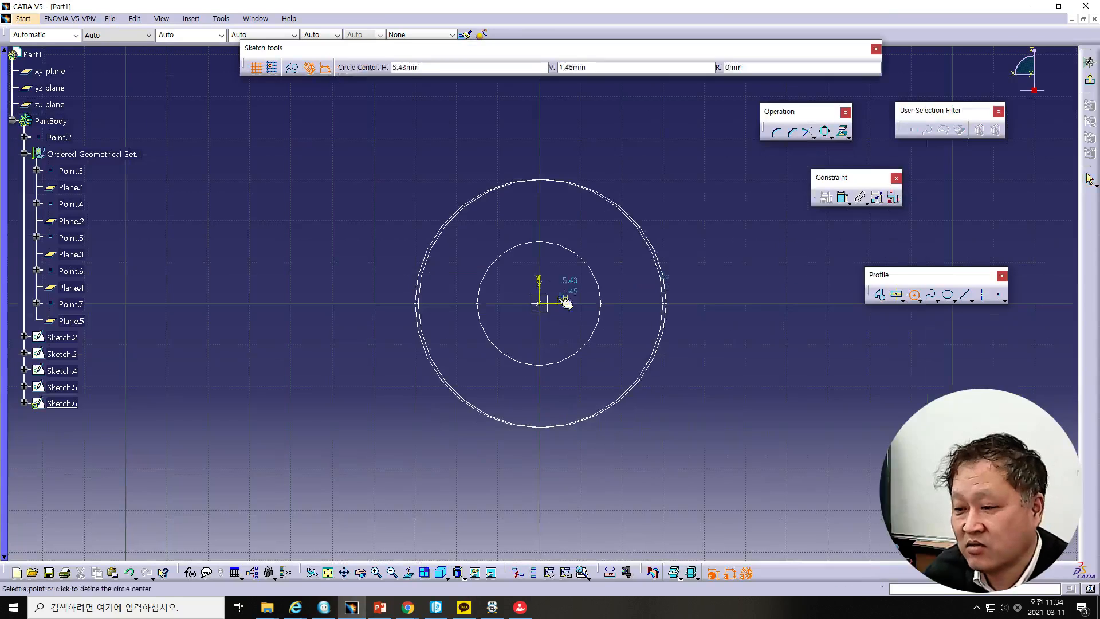
{"action": "left_click", "coordinate": [540, 304]}
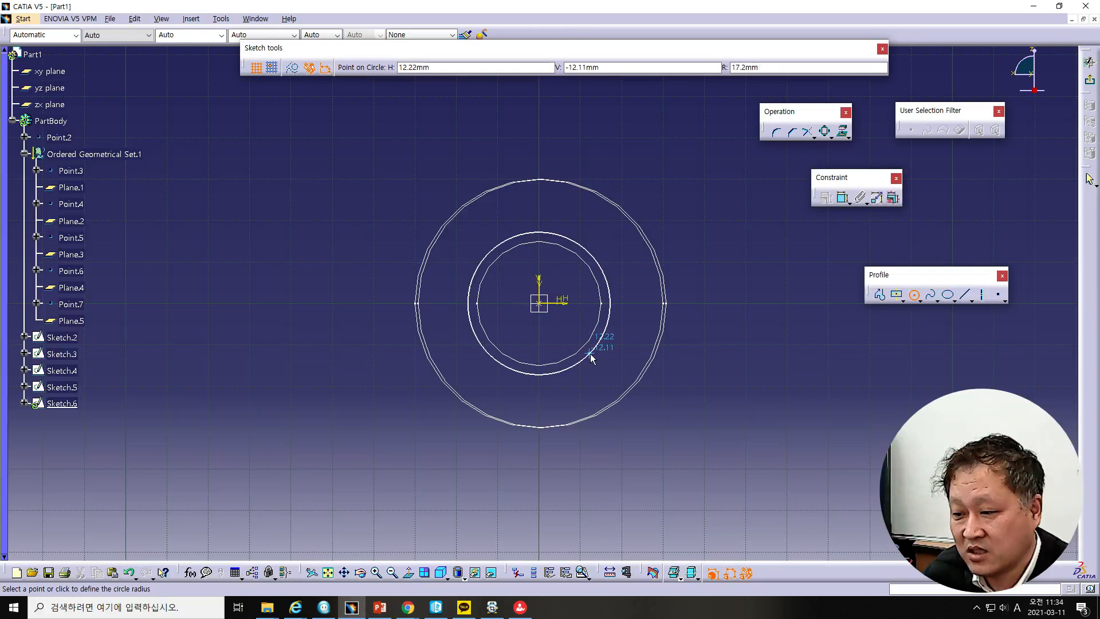
{"action": "left_click", "coordinate": [593, 353]}
{"action": "left_click", "coordinate": [841, 197]}
{"action": "left_click", "coordinate": [727, 215]}
{"action": "left_click", "coordinate": [712, 216]}
{"action": "type", "text": "30"}
{"action": "key", "text": "Return"}
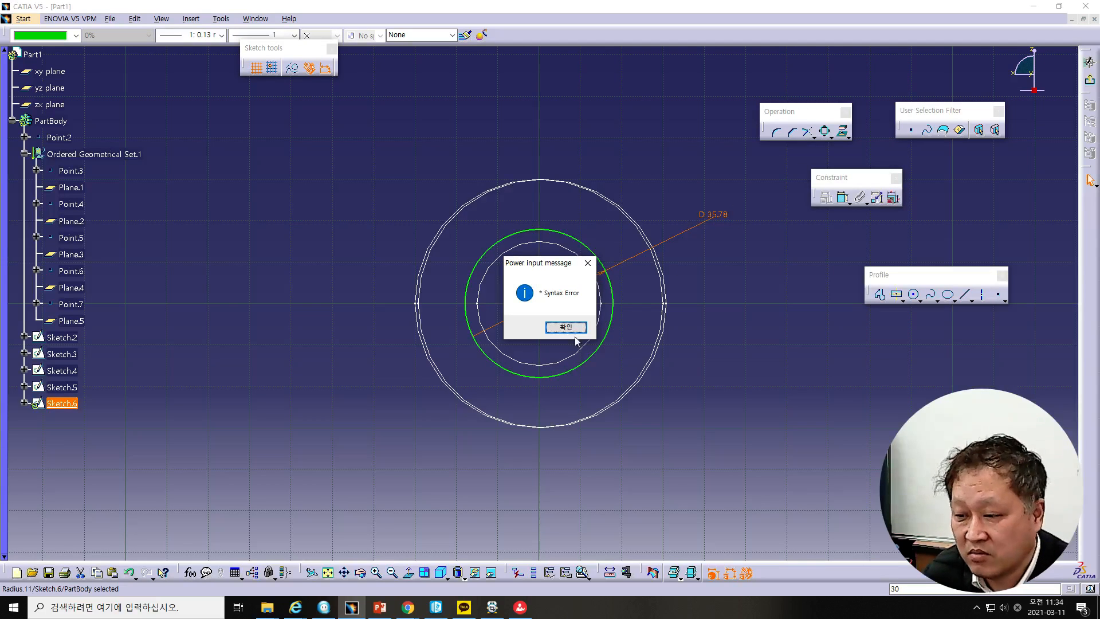
{"action": "left_click", "coordinate": [566, 327]}
Set the Plane.4 circle's diameter to 30 mm and exit the sketch.
{"action": "double_click", "coordinate": [720, 218]}
{"action": "type", "text": "30"}
{"action": "key", "text": "Return"}
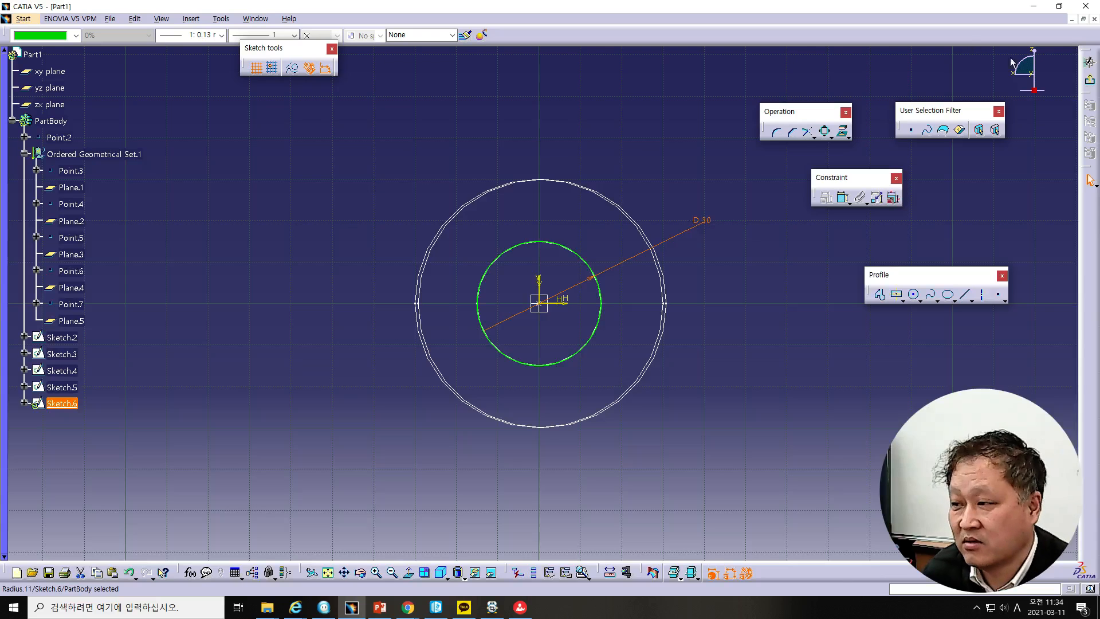
{"action": "left_click", "coordinate": [1087, 64]}
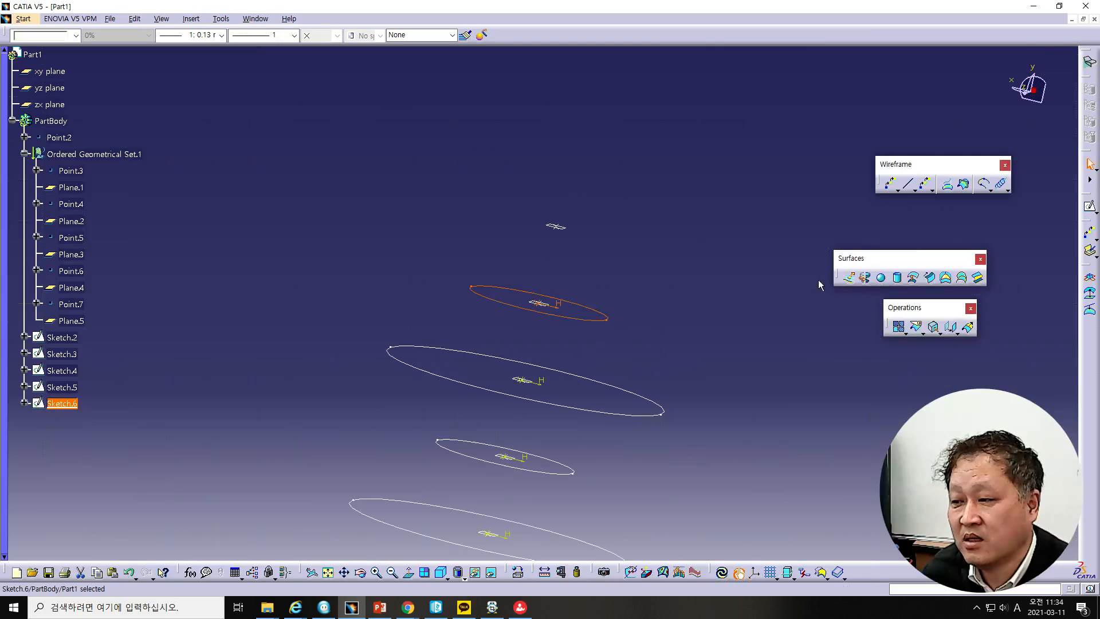
Sketch a circle about 36 mm in diameter centred on the origin on Plane.5.
{"action": "left_click", "coordinate": [556, 226]}
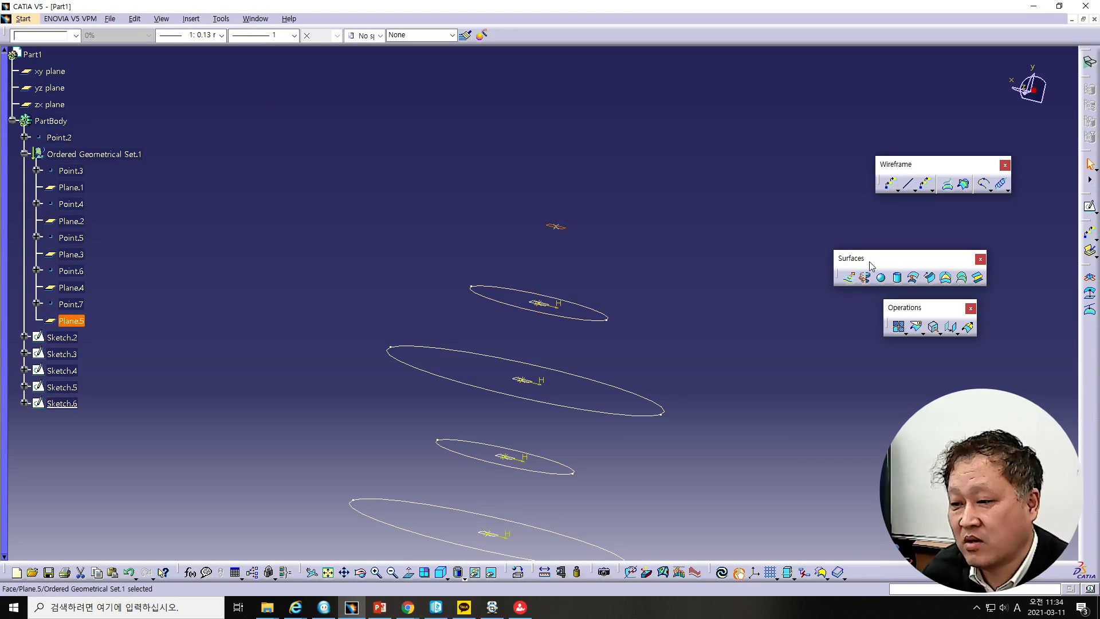
{"action": "left_click", "coordinate": [1090, 206]}
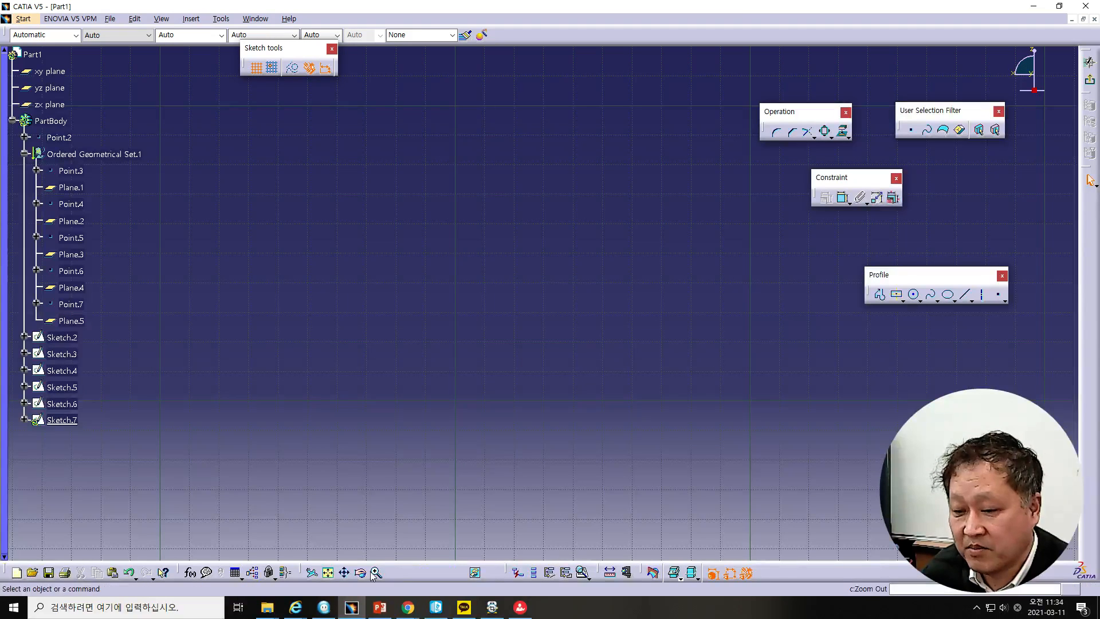
{"action": "left_click", "coordinate": [312, 571]}
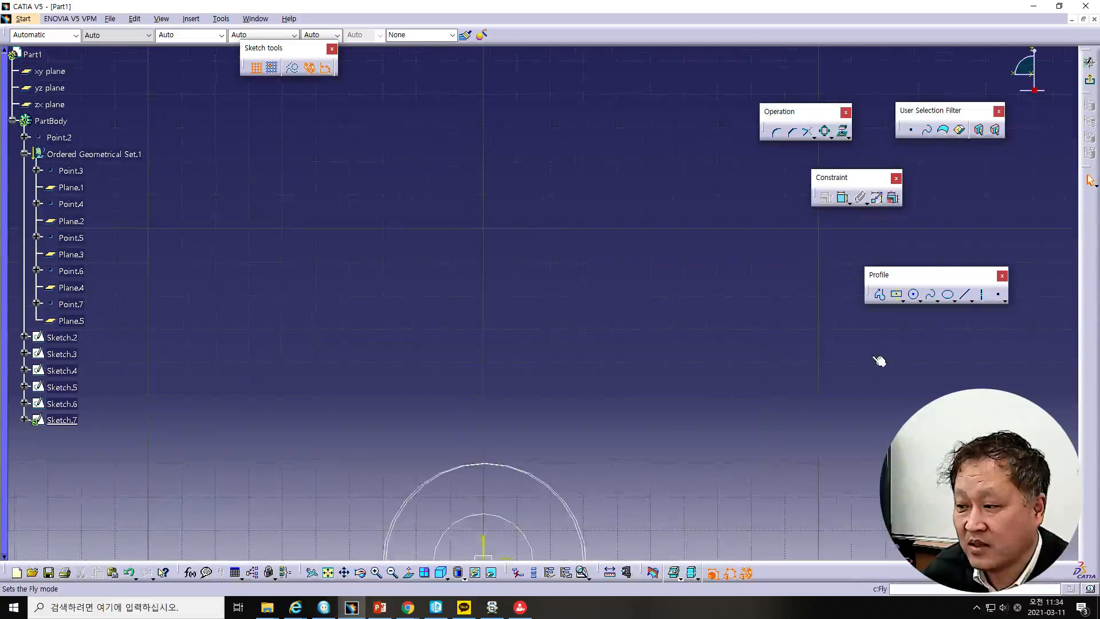
{"action": "left_click", "coordinate": [914, 293]}
{"action": "left_click", "coordinate": [539, 303]}
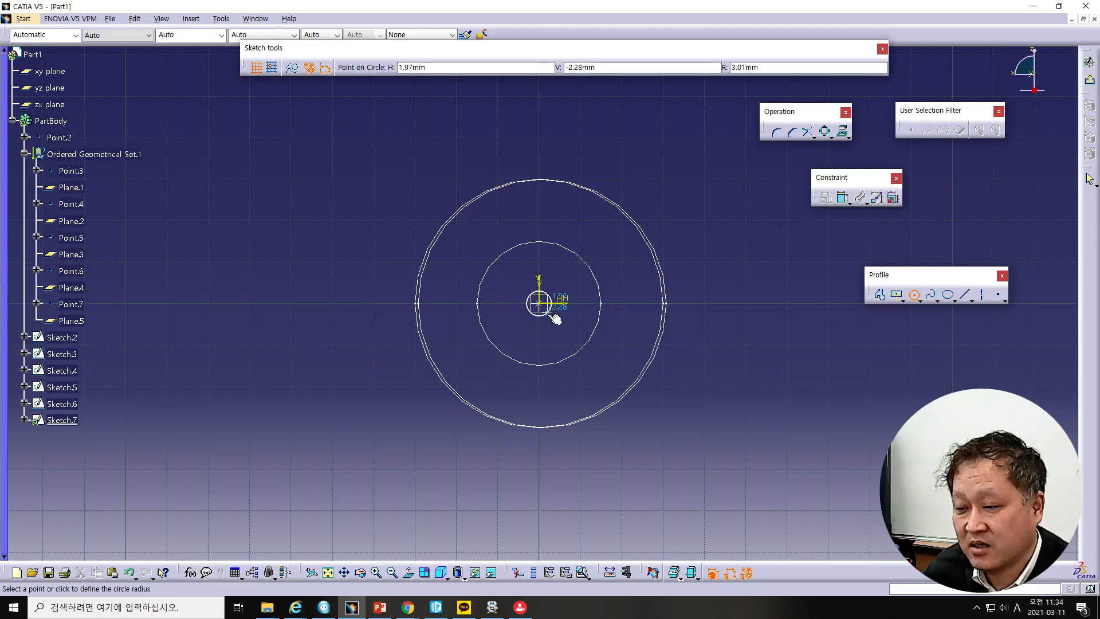
{"action": "left_click", "coordinate": [592, 353]}
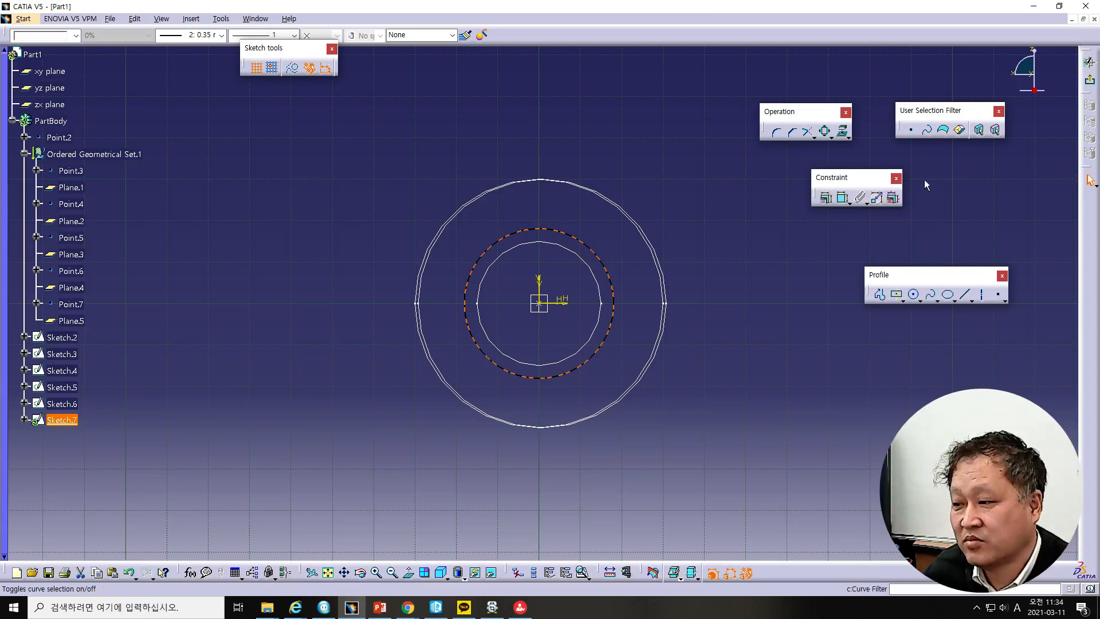
Dimension the Plane.5 circle's diameter as 30 mm and exit the sketch.
{"action": "left_click", "coordinate": [842, 197]}
{"action": "left_click", "coordinate": [700, 208]}
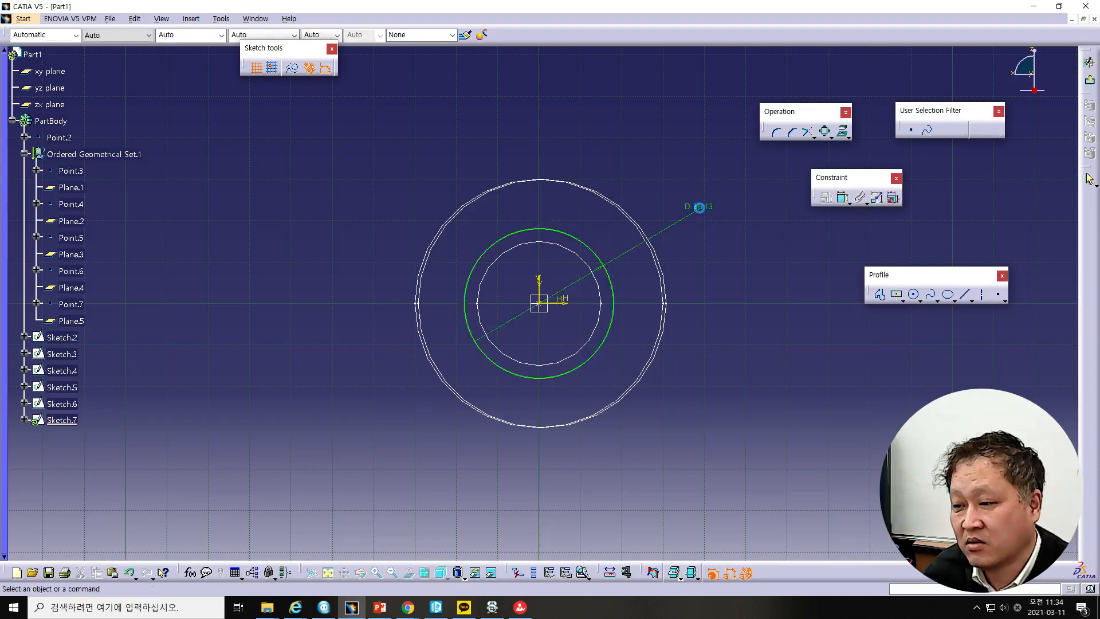
{"action": "double_click", "coordinate": [707, 210]}
{"action": "type", "text": "30"}
{"action": "key", "text": "Return"}
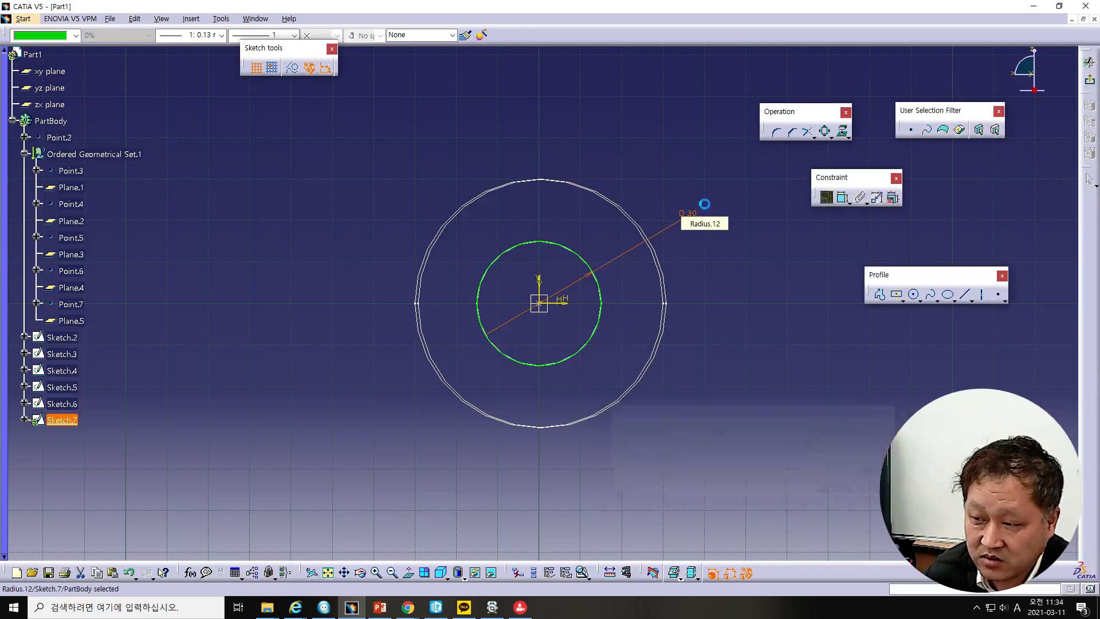
{"action": "left_click", "coordinate": [1090, 82]}
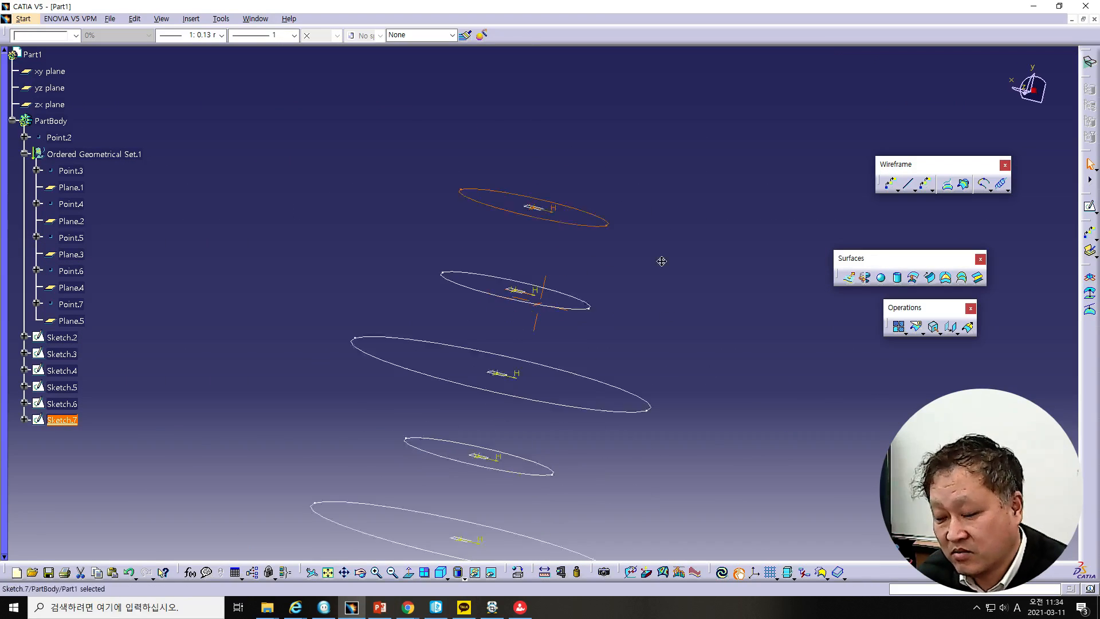
Edit the sketch on Plane.5, set its circle's diameter to 60 mm and exit the sketch.
{"action": "middle_click_drag", "start_coordinate": [662, 262], "coordinate": [658, 211]}
{"action": "middle_click_drag", "start_coordinate": [672, 325], "coordinate": [669, 344], "text": "ctrl"}
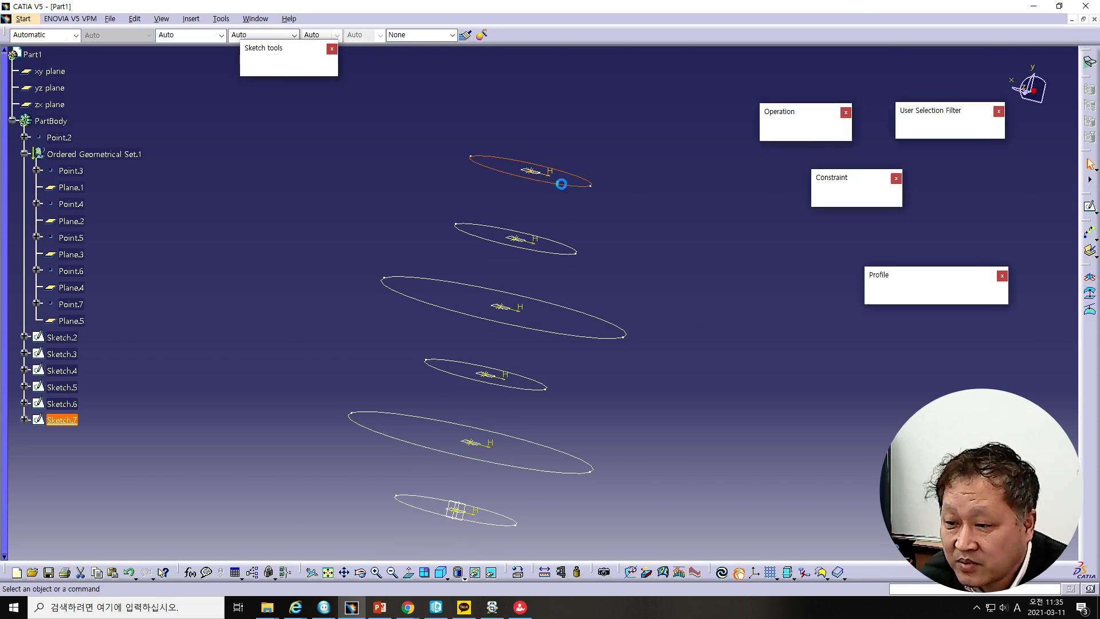
{"action": "mouse_move", "coordinate": [435, 447]}
{"action": "middle_mouse_down"}
{"action": "mouse_move", "coordinate": [504, 410]}
{"action": "mouse_move", "coordinate": [564, 348]}
{"action": "middle_mouse_up"}
{"action": "double_click", "coordinate": [636, 245]}
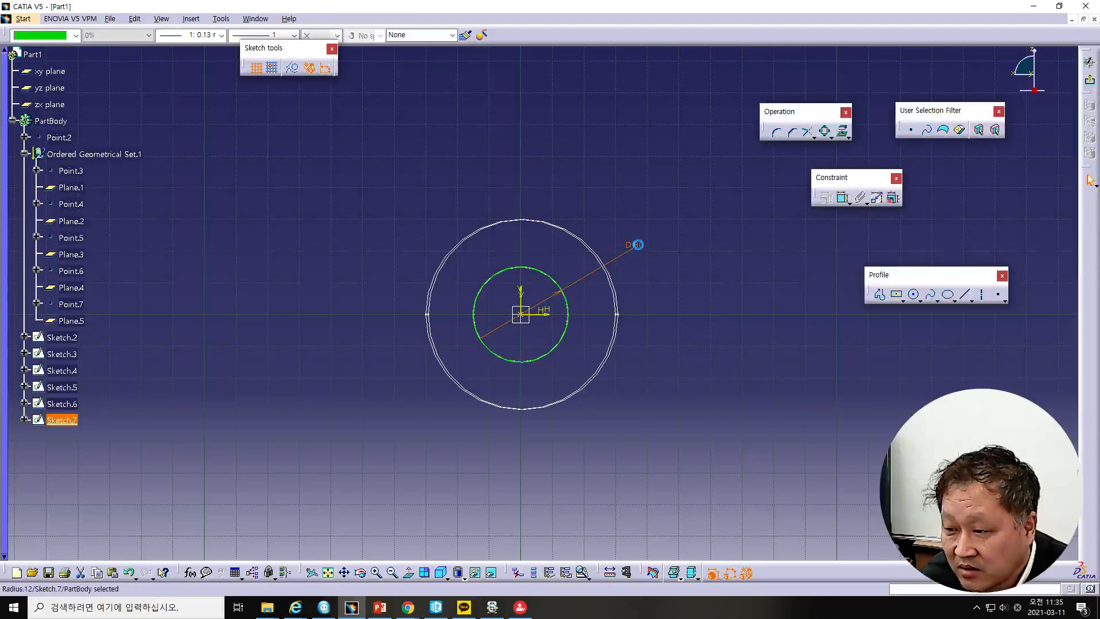
{"action": "type", "text": "3"}
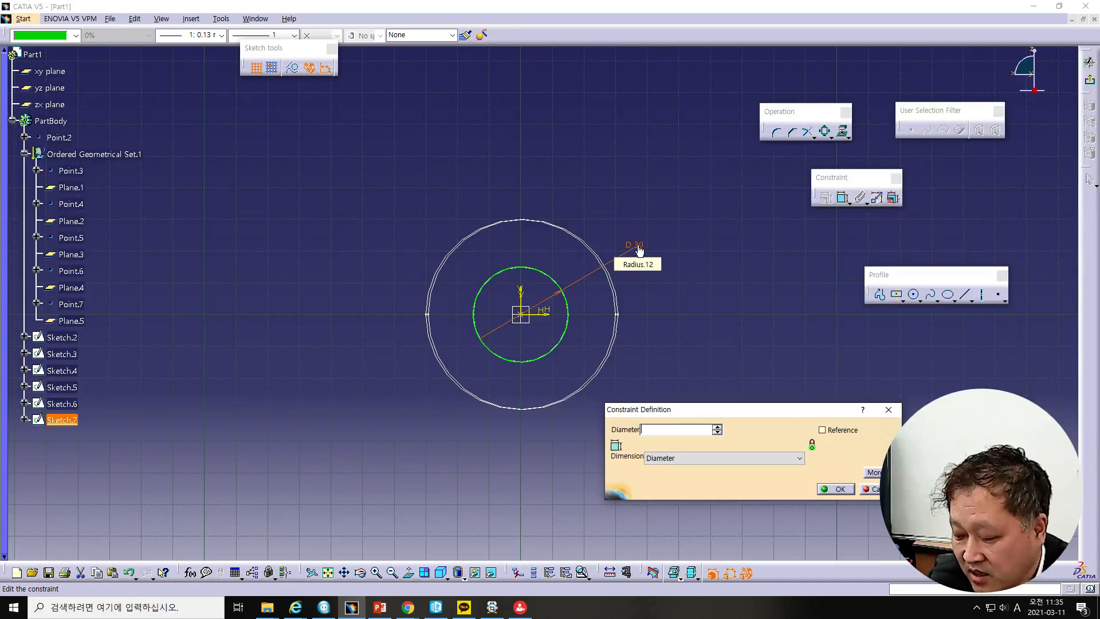
{"action": "type", "text": "0"}
{"action": "key", "text": "Return"}
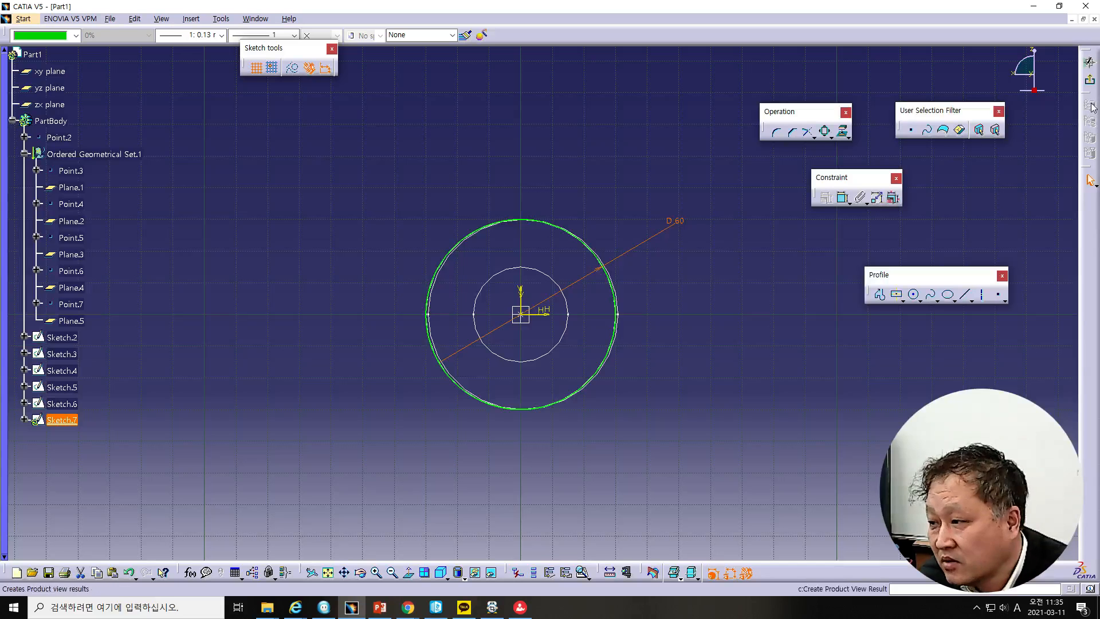
{"action": "left_click", "coordinate": [1090, 83]}
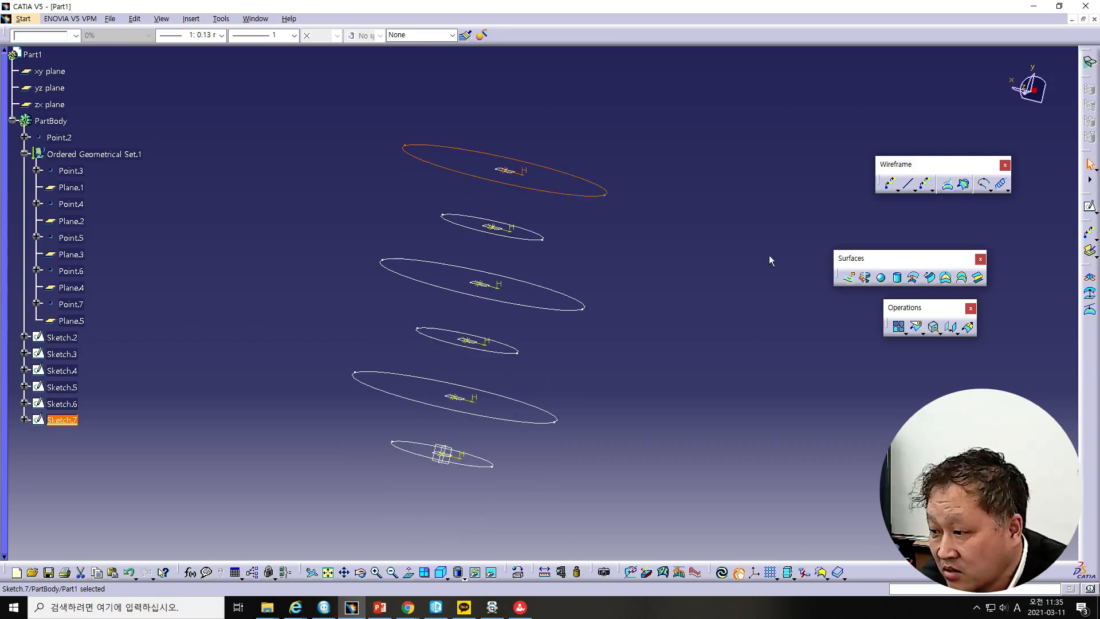
Create a Multi-Sections Surface through all six circular sections, in order from Sketch.7 down to Sketch.2.
{"action": "left_click", "coordinate": [962, 278]}
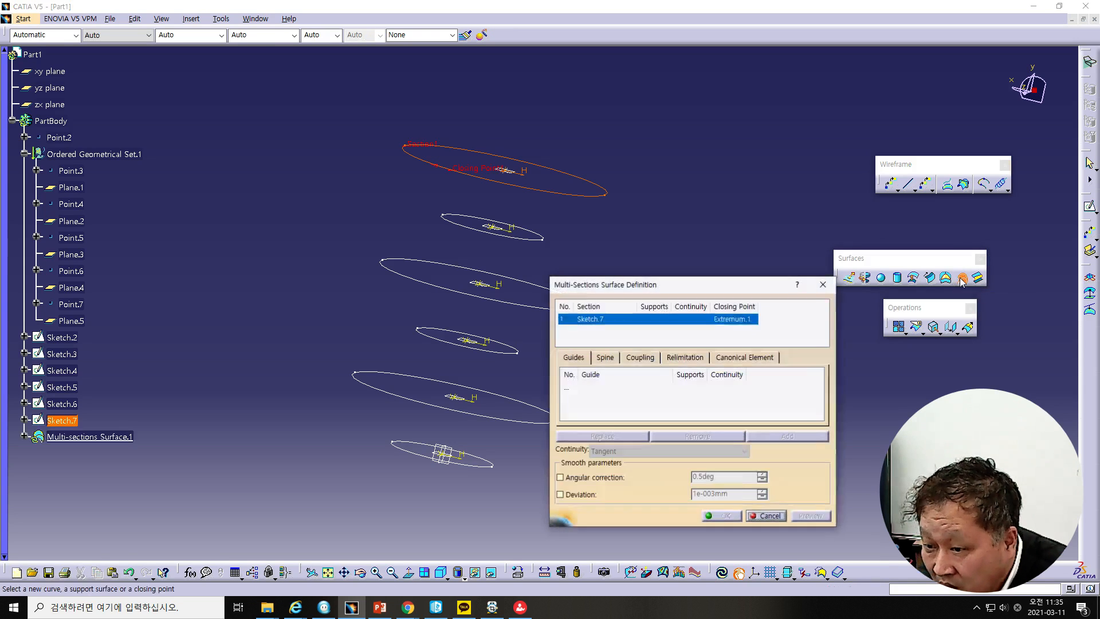
{"action": "left_click", "coordinate": [470, 227]}
{"action": "left_click", "coordinate": [418, 279]}
{"action": "left_click", "coordinate": [421, 338]}
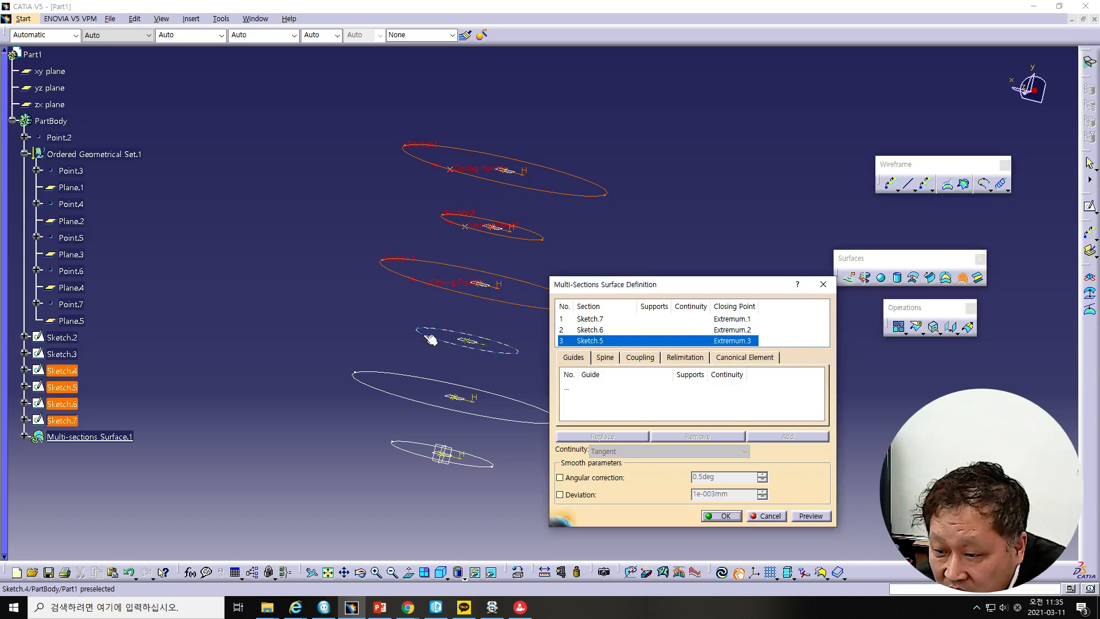
{"action": "left_click", "coordinate": [377, 385]}
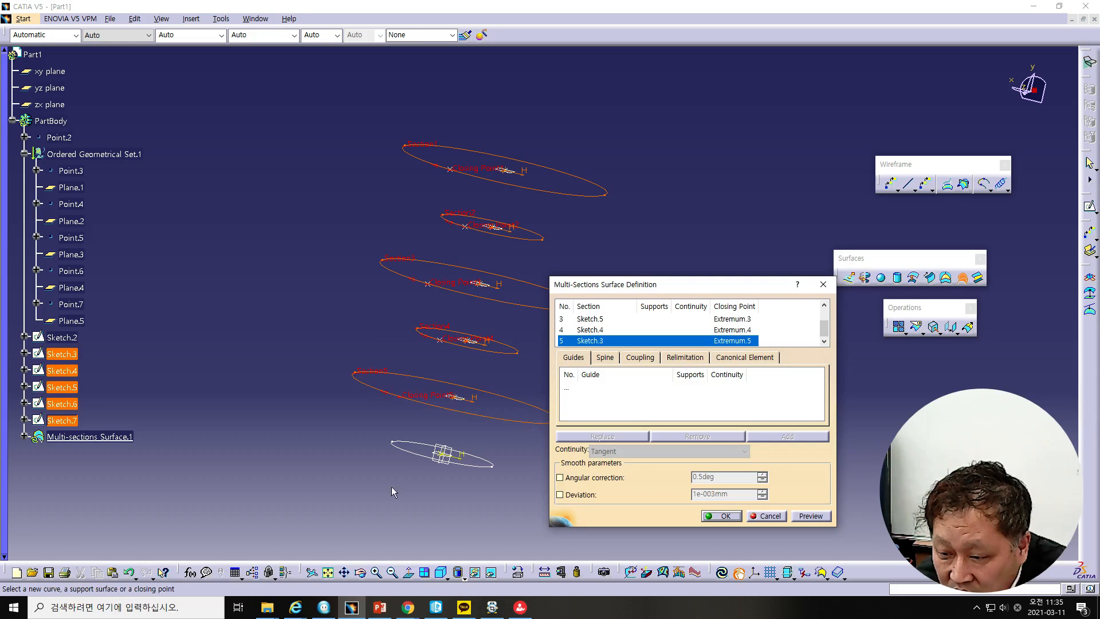
{"action": "left_click", "coordinate": [401, 454]}
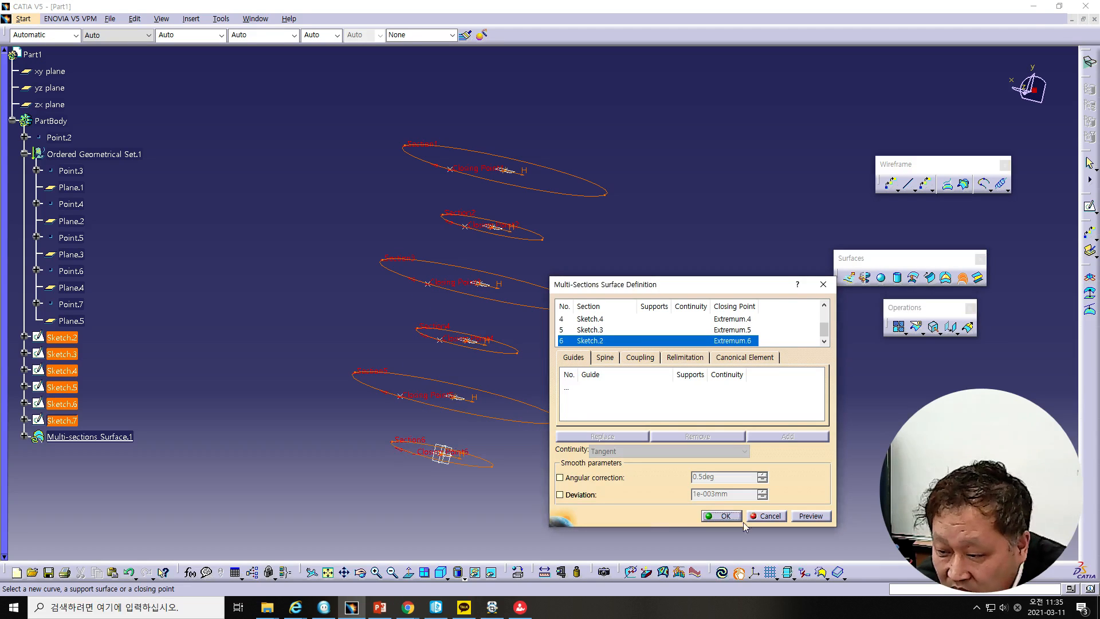
{"action": "left_click", "coordinate": [725, 516]}
Edit Sketch.5, set its circle's diameter to 120 mm and exit the sketch to update the surface.
{"action": "mouse_move", "coordinate": [630, 398]}
{"action": "middle_mouse_down"}
{"action": "mouse_move", "coordinate": [584, 298]}
{"action": "mouse_move", "coordinate": [488, 393]}
{"action": "mouse_move", "coordinate": [618, 362]}
{"action": "mouse_move", "coordinate": [678, 292]}
{"action": "mouse_move", "coordinate": [628, 372]}
{"action": "mouse_move", "coordinate": [584, 503]}
{"action": "mouse_move", "coordinate": [526, 448]}
{"action": "mouse_move", "coordinate": [317, 420]}
{"action": "mouse_move", "coordinate": [525, 412]}
{"action": "mouse_move", "coordinate": [713, 437]}
{"action": "mouse_move", "coordinate": [596, 444]}
{"action": "mouse_move", "coordinate": [612, 441]}
{"action": "middle_mouse_up"}
{"action": "double_click", "coordinate": [572, 300]}
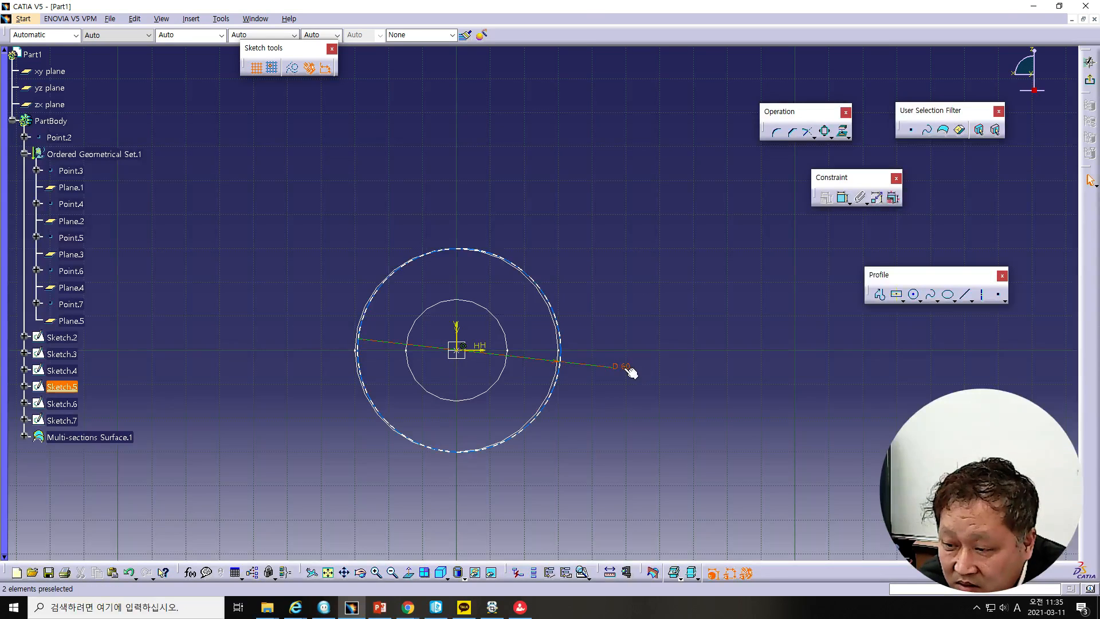
{"action": "double_click", "coordinate": [626, 368]}
{"action": "type", "text": "120"}
{"action": "key", "text": "Return"}
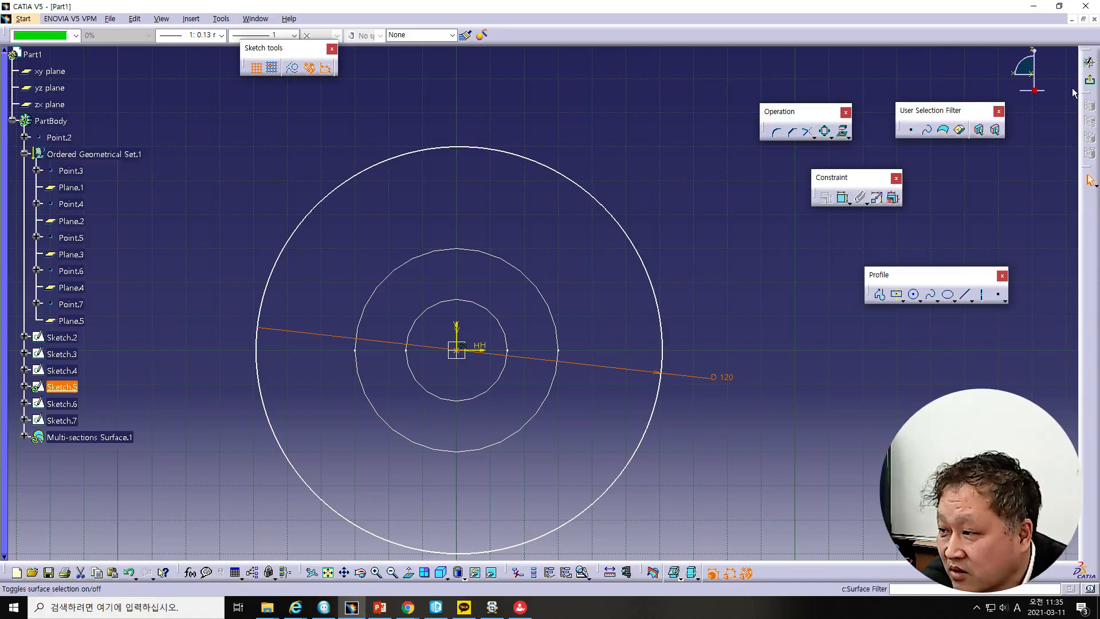
{"action": "left_click", "coordinate": [1089, 80]}
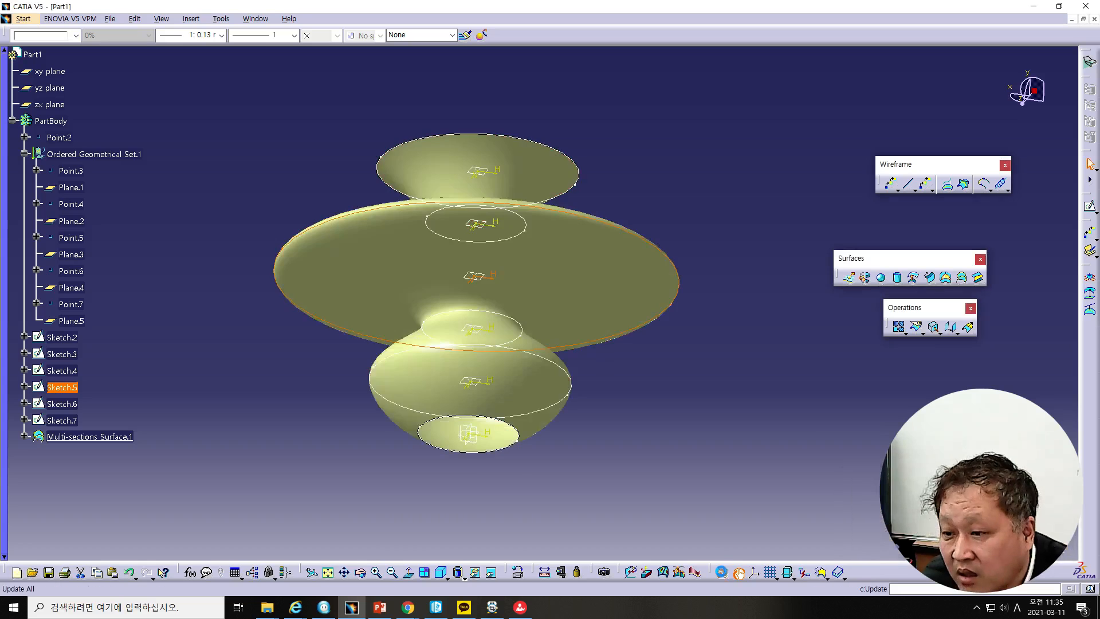
{"action": "middle_click_drag", "start_coordinate": [613, 313], "coordinate": [636, 434]}
{"action": "left_click", "coordinate": [687, 428]}
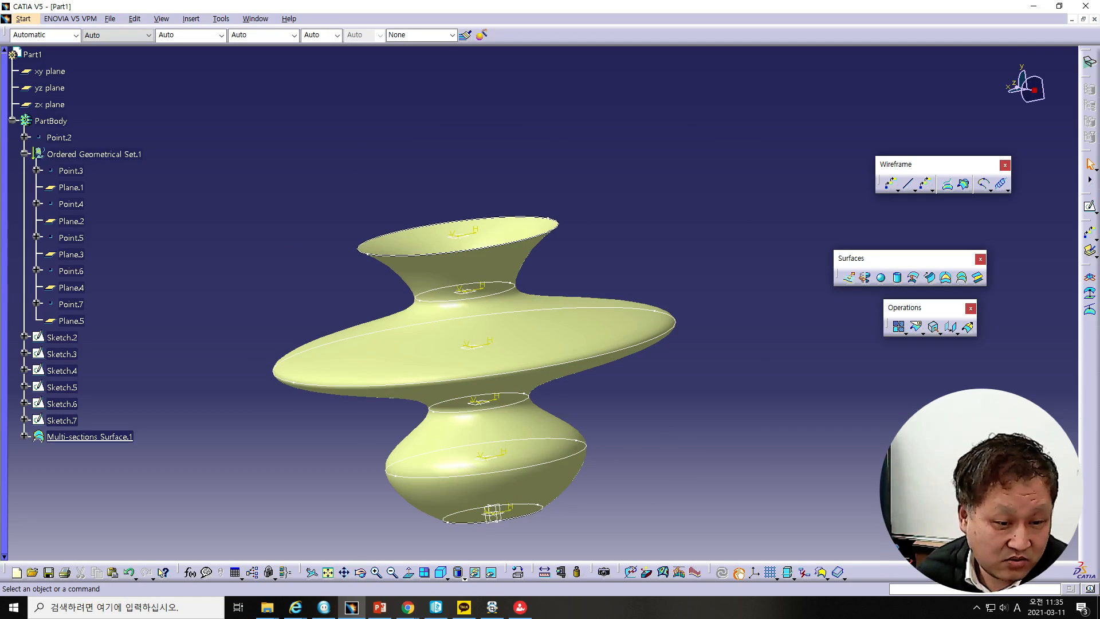
Switch to PowerPoint, review the Multi-Sections Surface, Blend and lecture summary slides, and return to the CATIA model.
{"action": "key", "text": "alt+Tab"}
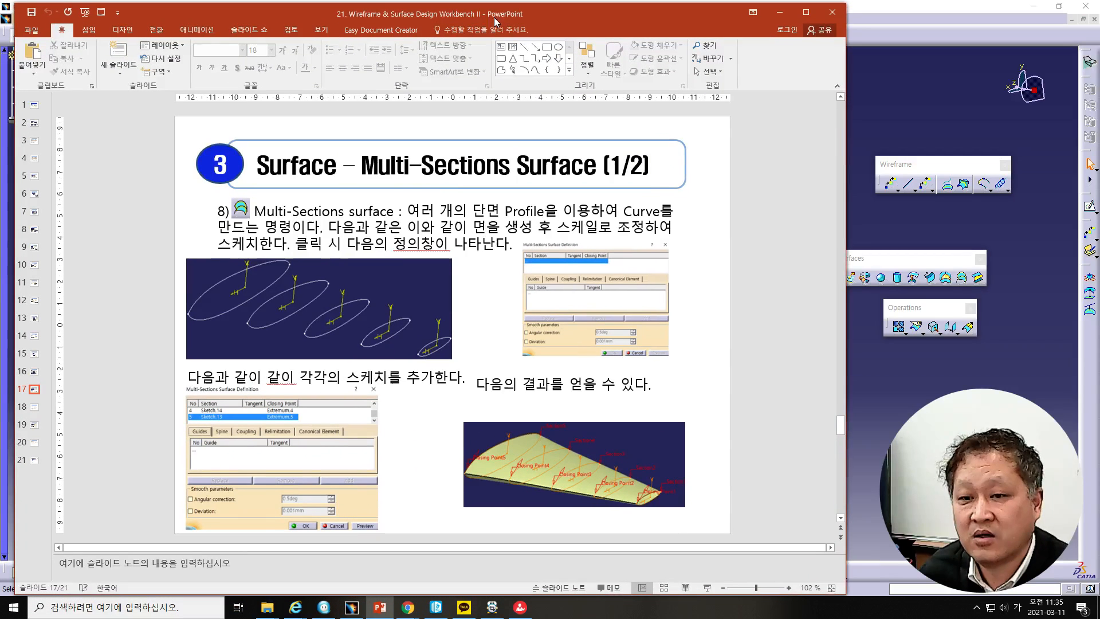
{"action": "left_click", "coordinate": [546, 174]}
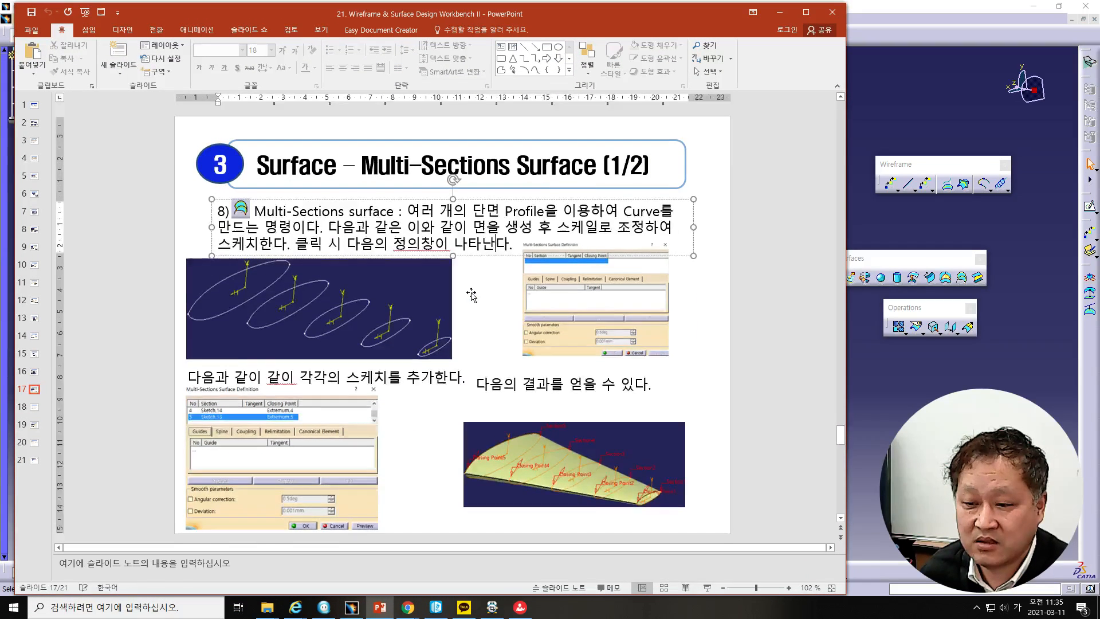
{"action": "scroll", "coordinate": [470, 293], "scroll_direction": "down", "scroll_amount": 1}
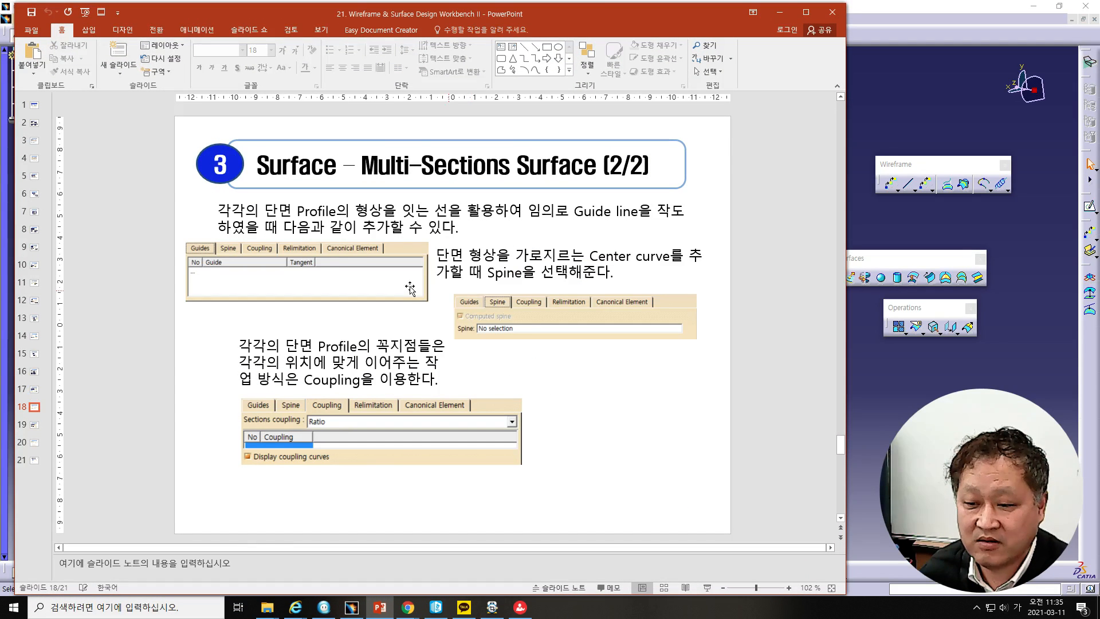
{"action": "scroll", "coordinate": [542, 308], "scroll_direction": "down", "scroll_amount": 1}
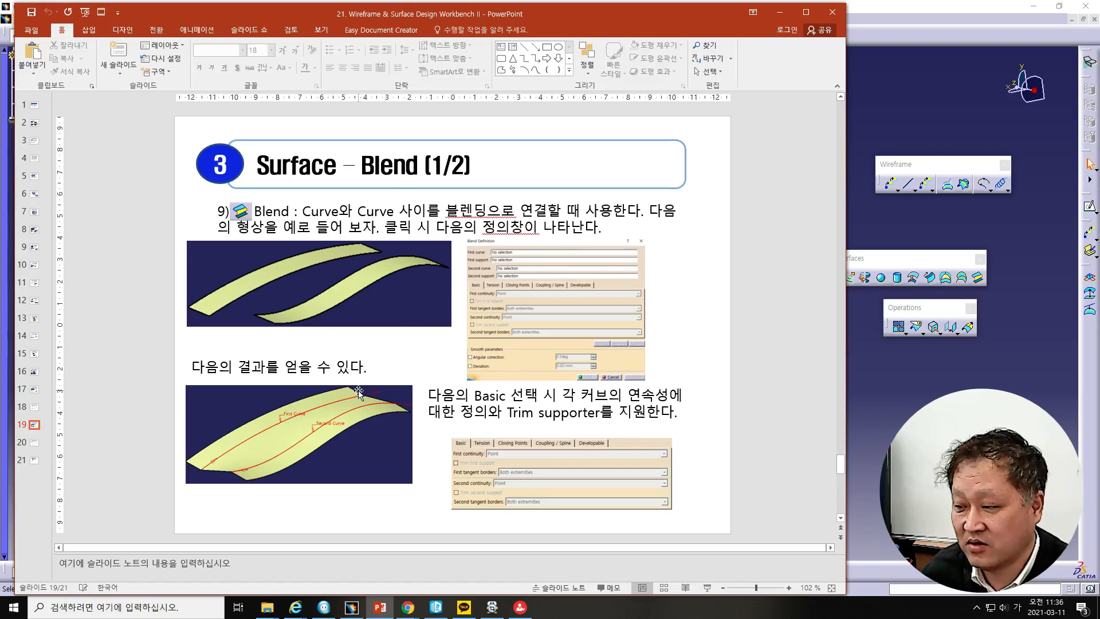
{"action": "scroll", "coordinate": [359, 391], "scroll_direction": "down", "scroll_amount": 1}
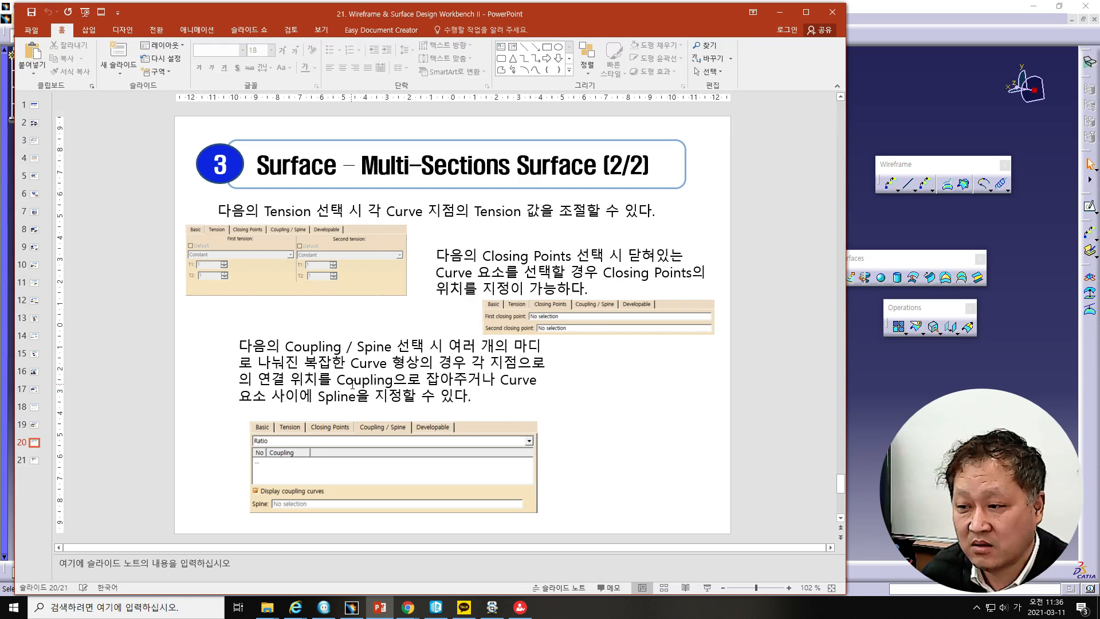
{"action": "scroll", "coordinate": [436, 387], "scroll_direction": "down", "scroll_amount": 1}
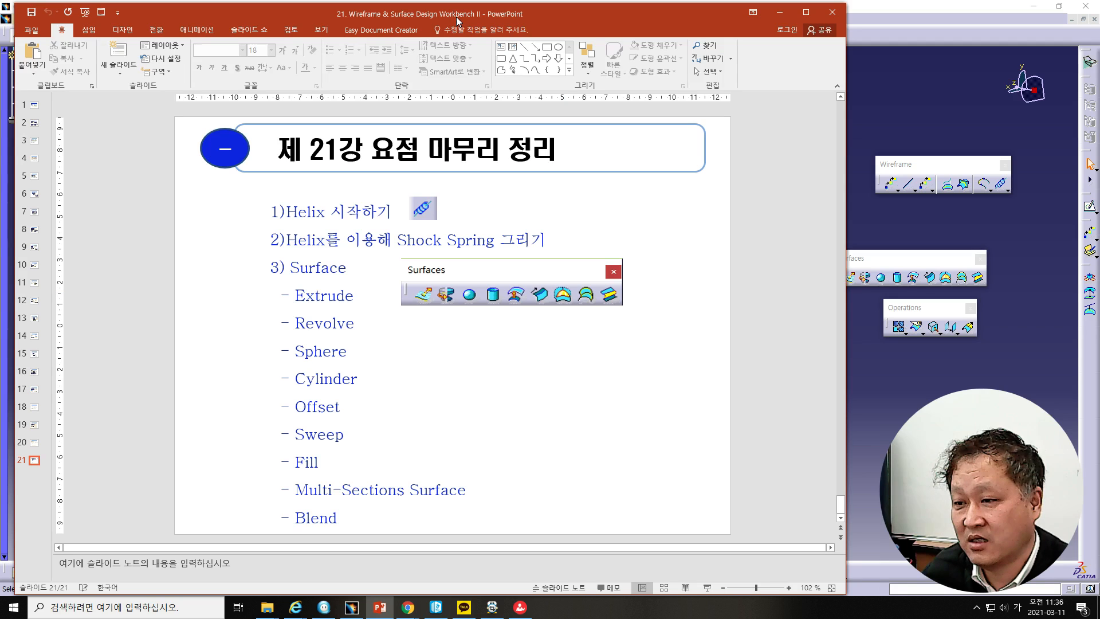
{"action": "scroll", "coordinate": [450, 313], "scroll_direction": "up", "scroll_amount": 1}
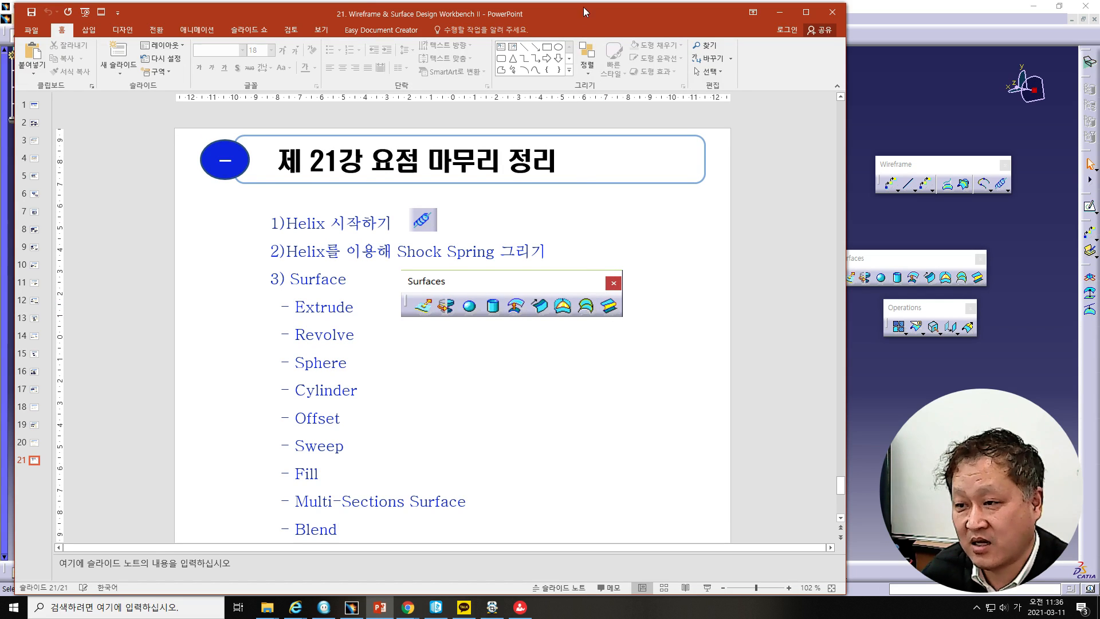
{"action": "left_click_drag", "start_coordinate": [580, 18], "coordinate": [0, 20]}
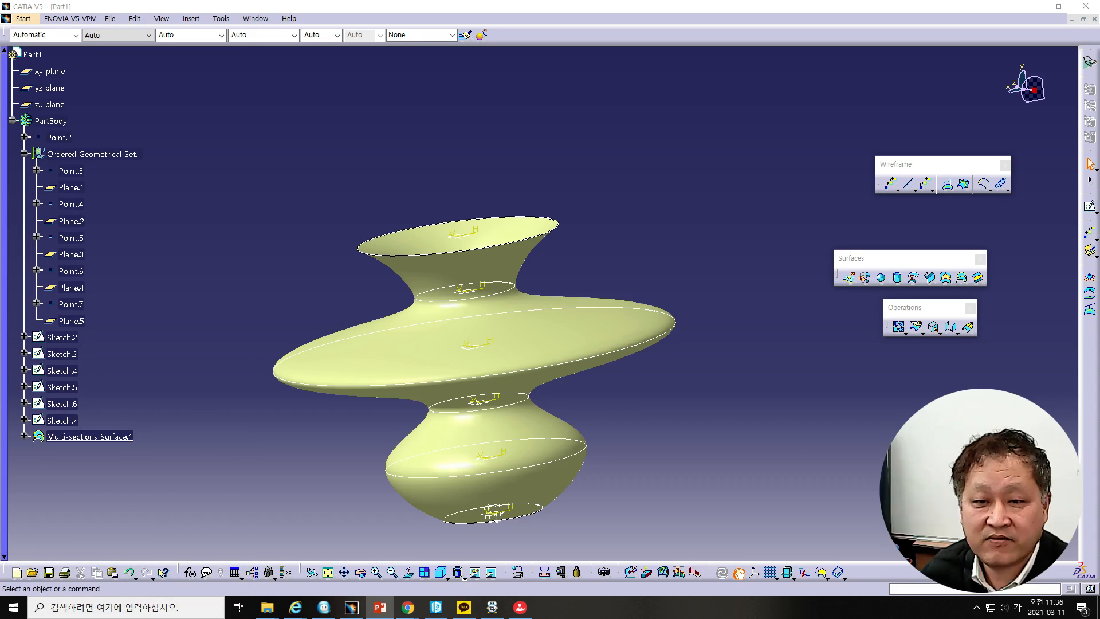